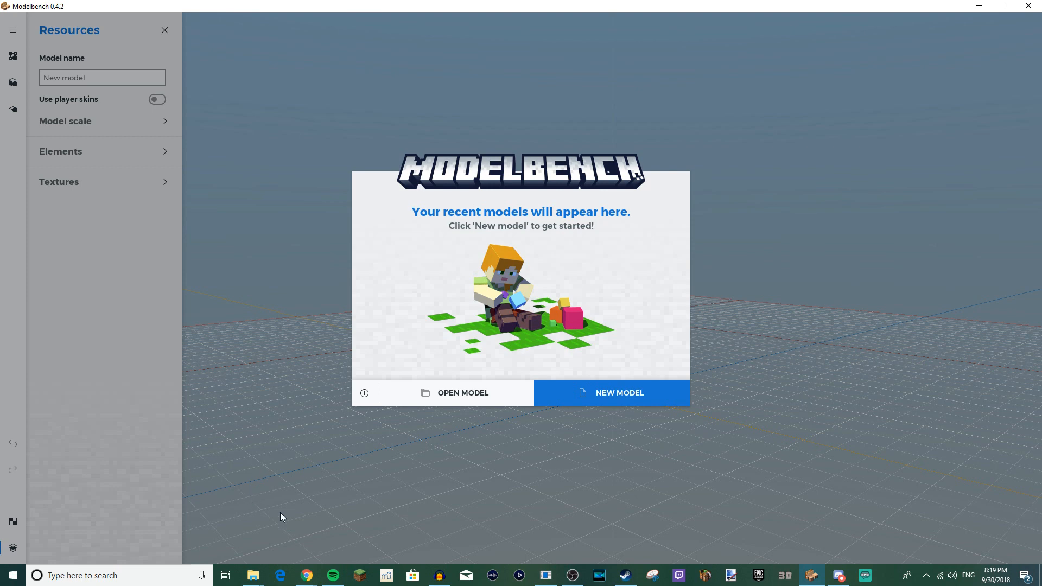
Step: Switch to the Chrome window showing the Flowey reference image and maximize it
left_click(307, 576)
left_click_drag(337, 17, 518, 98)
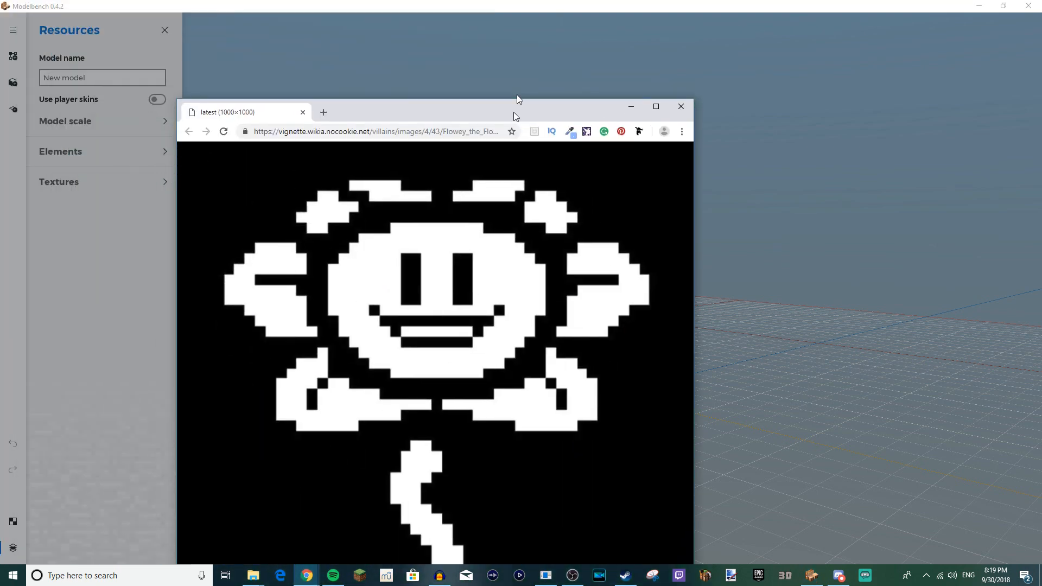
double_click(518, 104)
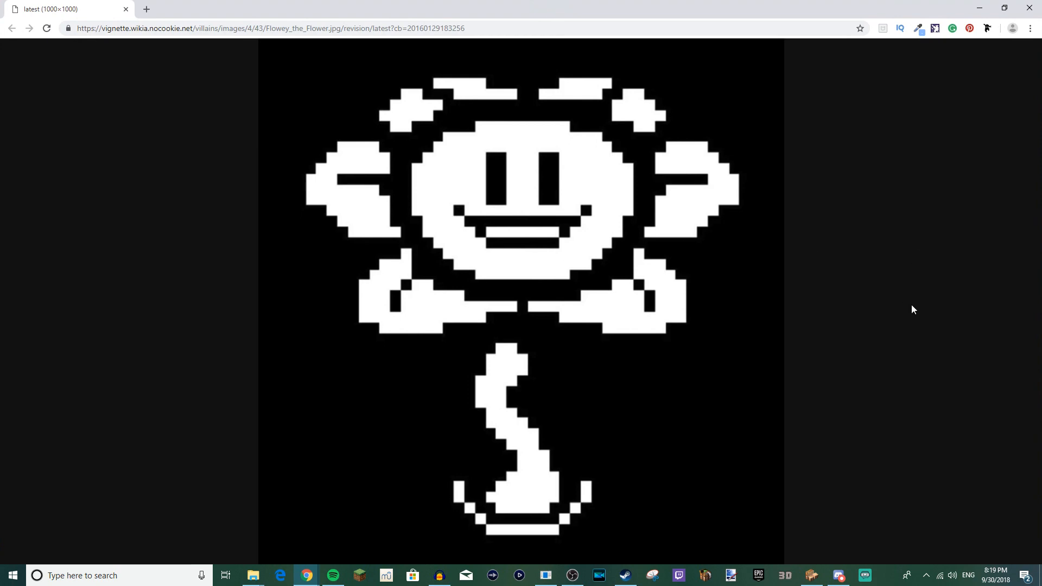
Step: Snap the reference image to the left half of the desktop beside Modelbench and narrow it to about a quarter of the width
left_click_drag(757, 6, 1, 109)
left_click(659, 103)
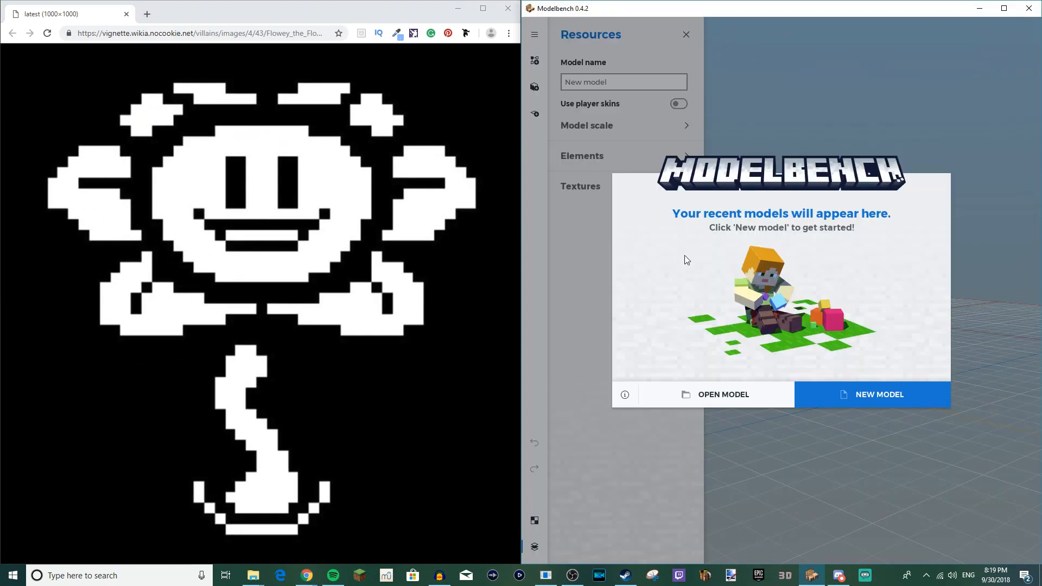
left_click_drag(520, 112, 333, 122)
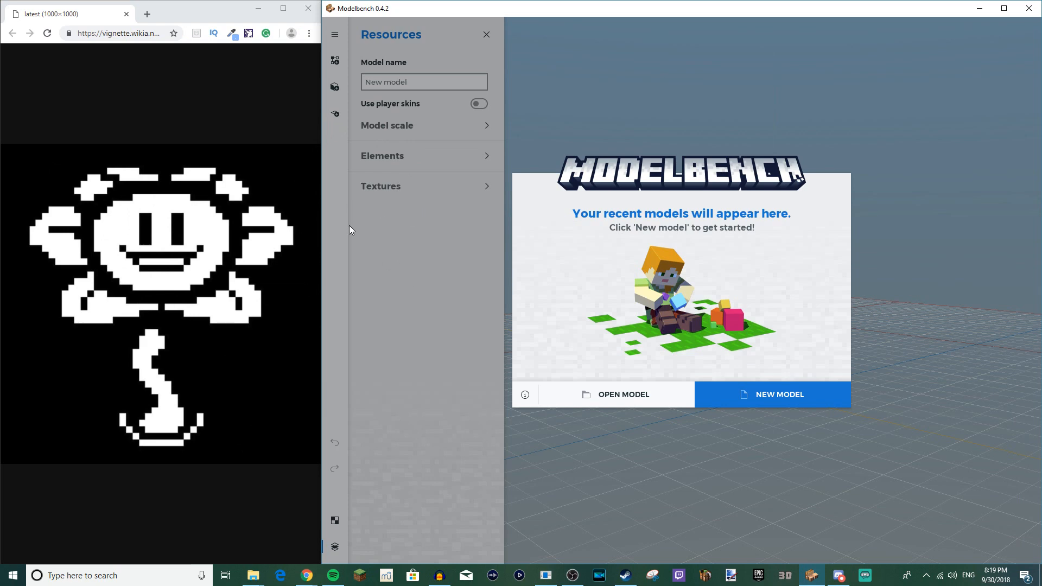
left_click_drag(326, 259, 258, 257)
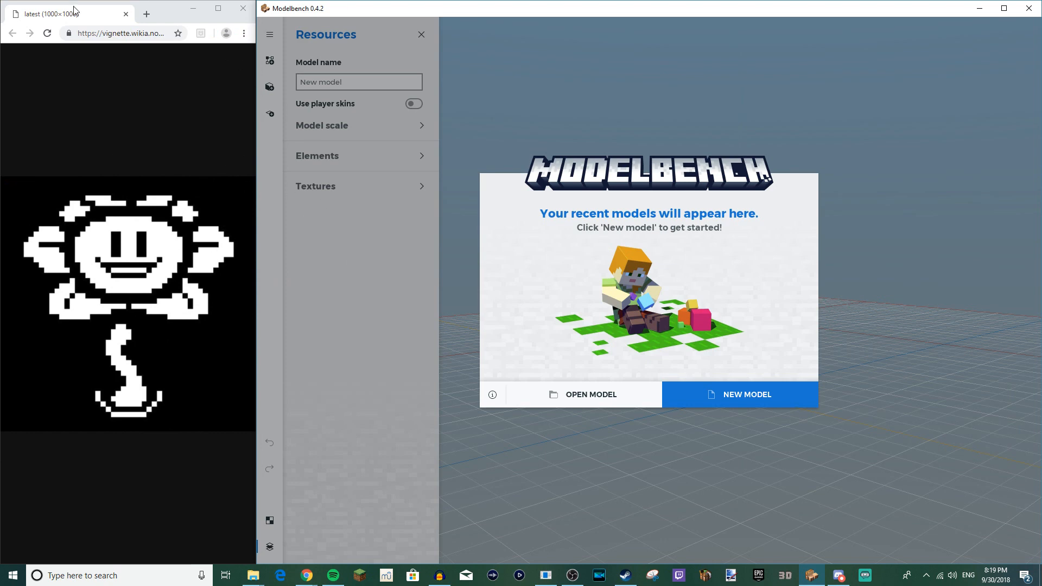
Step: Snap the reference image to the right side with Modelbench beside it, giving Modelbench about 70 percent of the width
left_click_drag(531, 7, 1, 222)
left_click(630, 108)
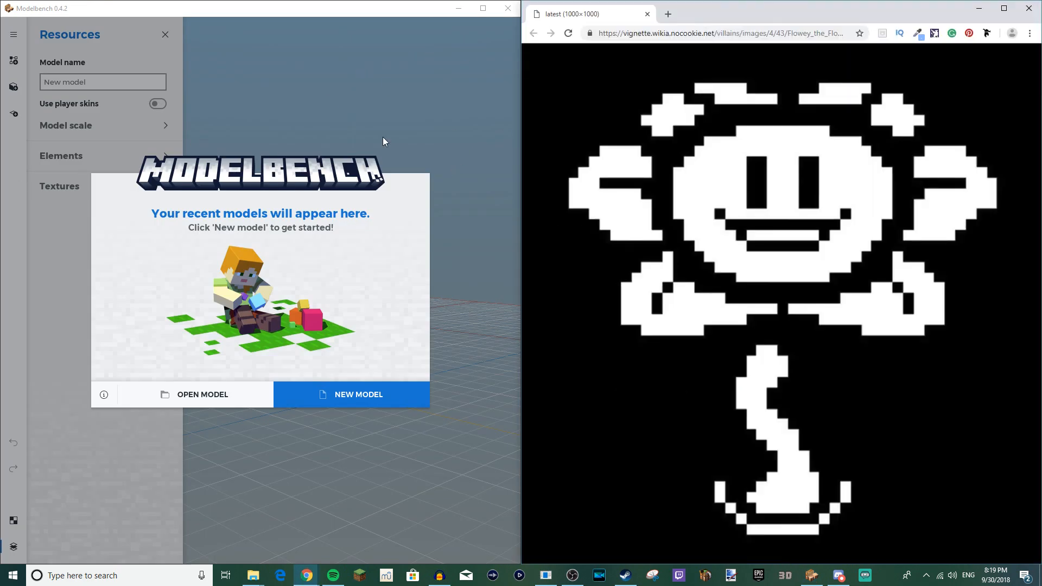
left_click_drag(524, 94, 687, 179)
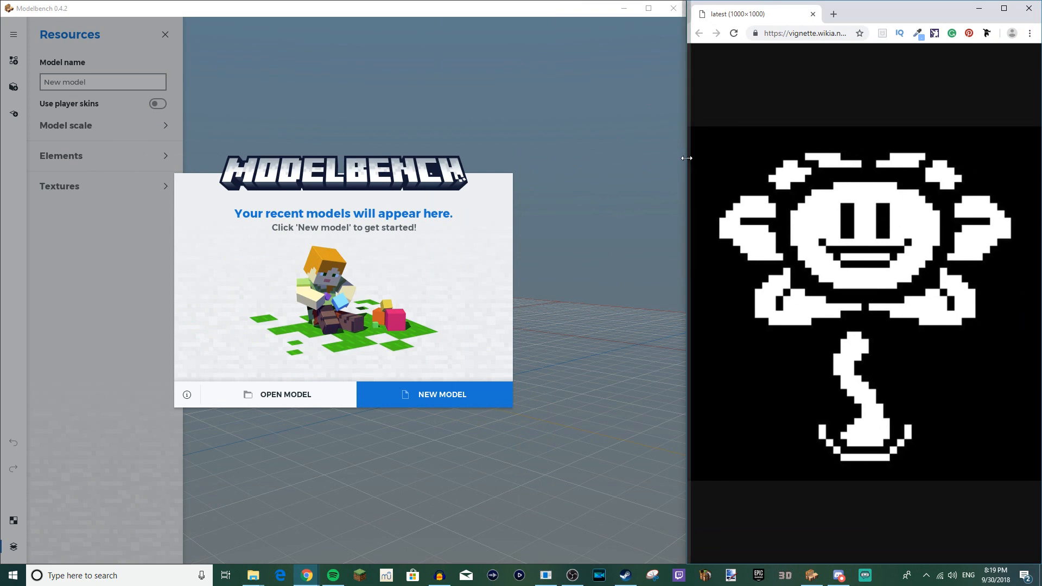
left_click_drag(687, 158, 728, 158)
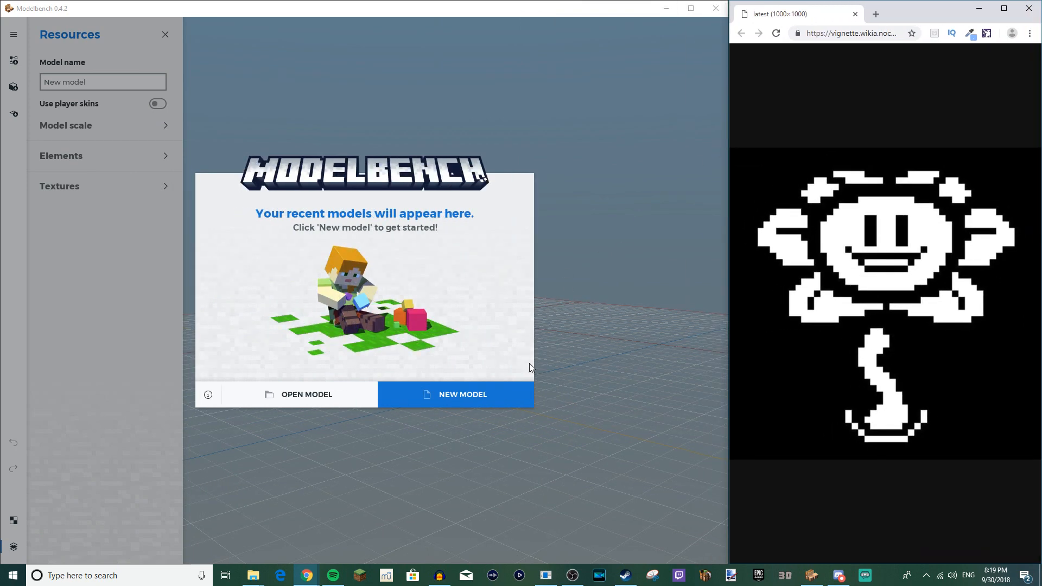
Step: Create a new model named "Flowey the Flower" with no template and the default 64x64 texture
left_click(489, 408)
left_click(322, 270)
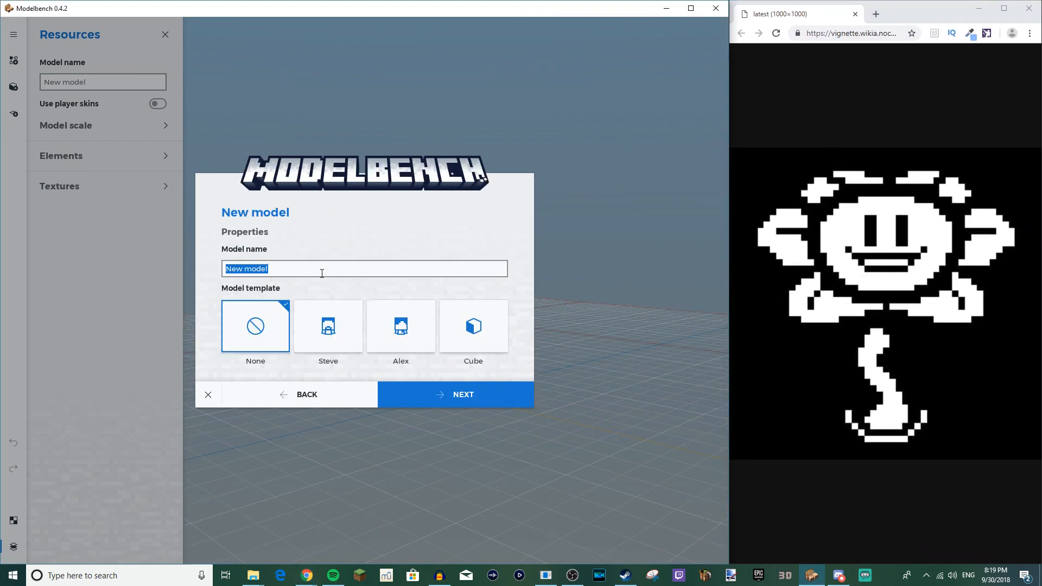
type("Fl")
left_click(427, 400)
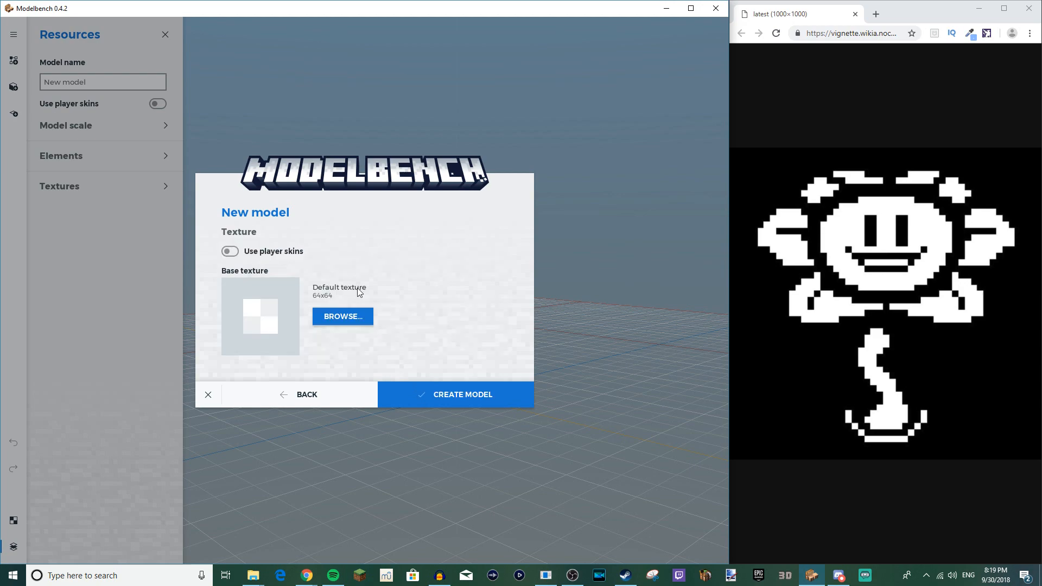
left_click(448, 394)
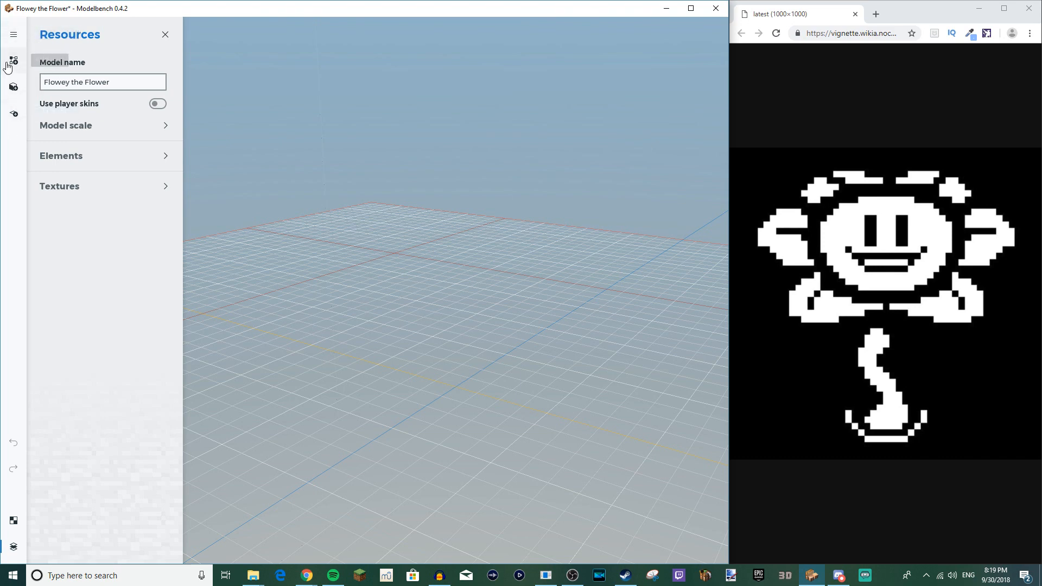
Step: Add a new cube shape to the scene and select it within its part in the elements list
left_click_drag(348, 238, 337, 329)
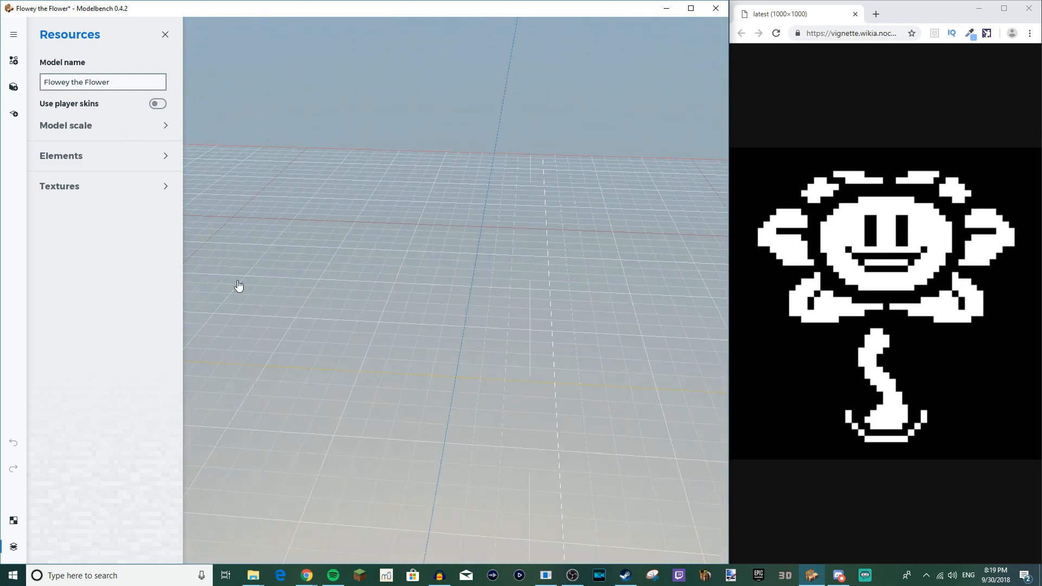
left_click(14, 89)
left_click_drag(428, 254, 457, 212)
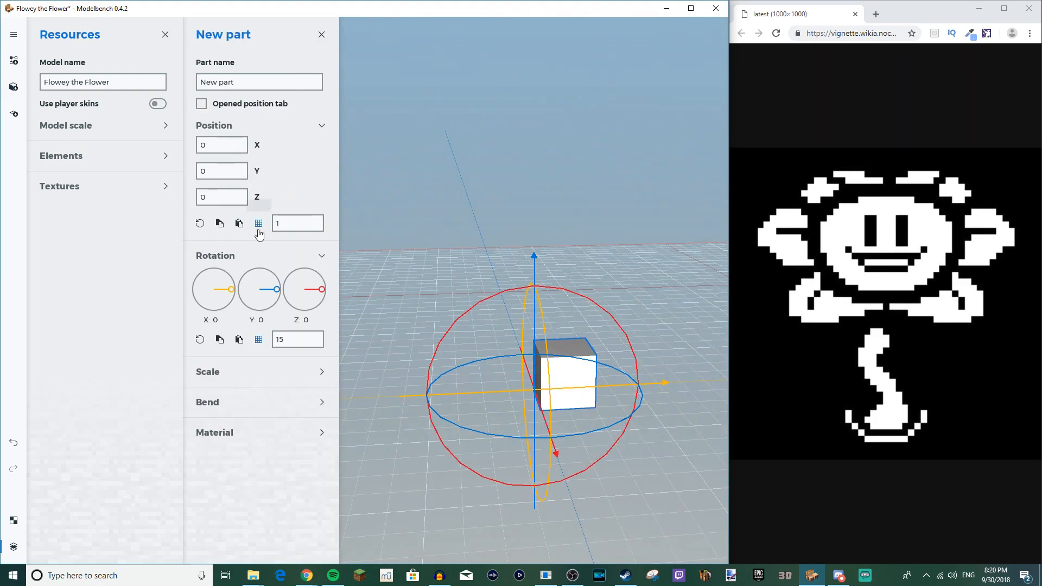
left_click(161, 157)
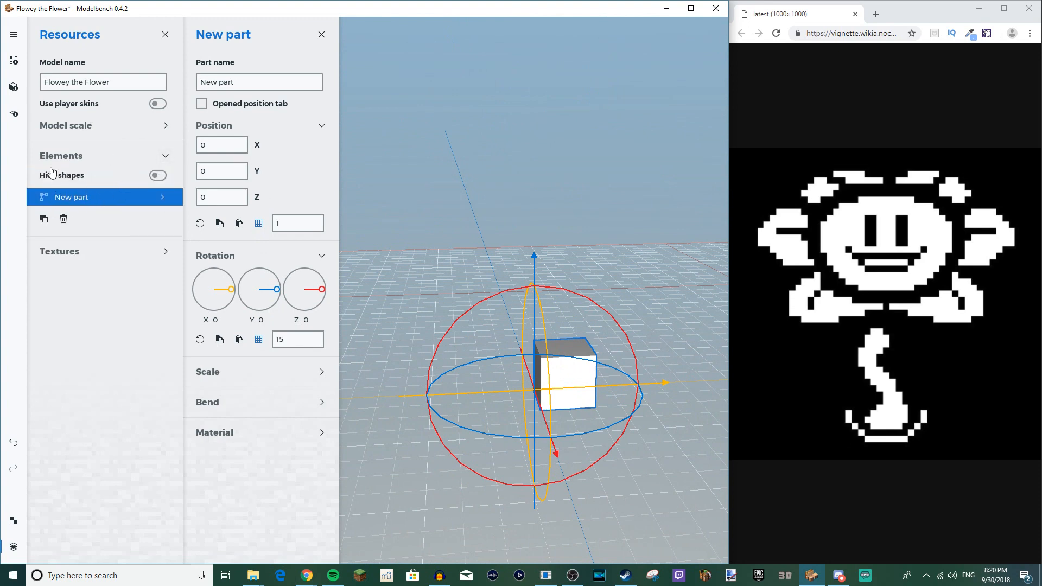
left_click(162, 197)
left_click(100, 216)
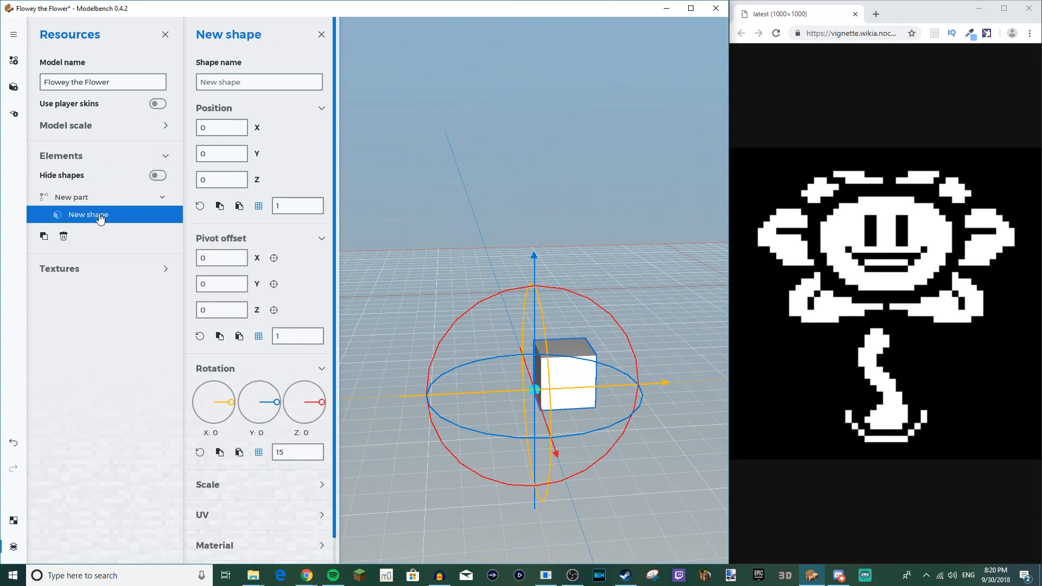
left_click_drag(481, 260, 457, 229)
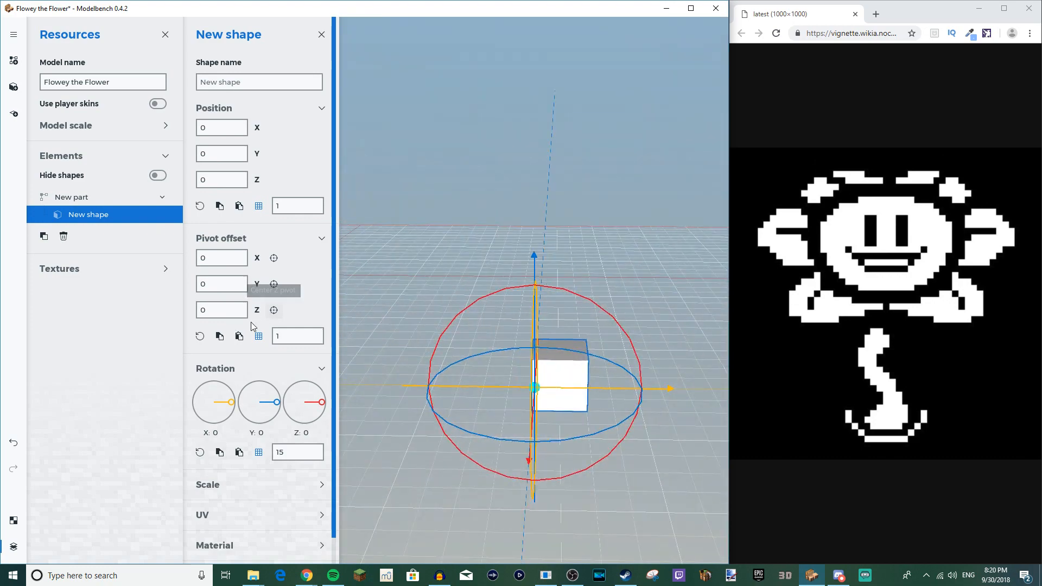
Step: Expand the new shape's Scale, UV, Material and Wind settings
scroll(253, 133, "down", 1)
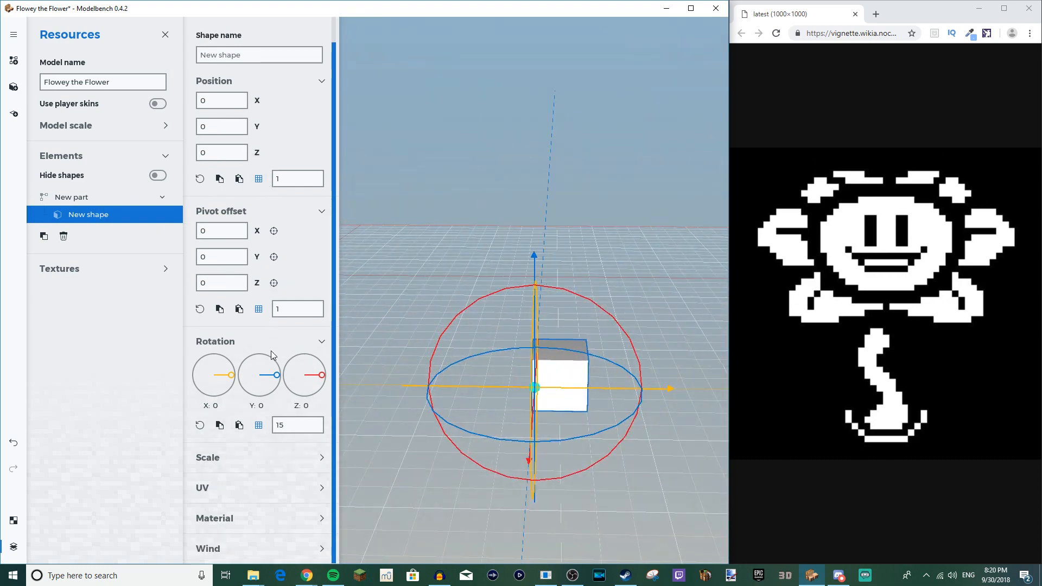
left_click(320, 459)
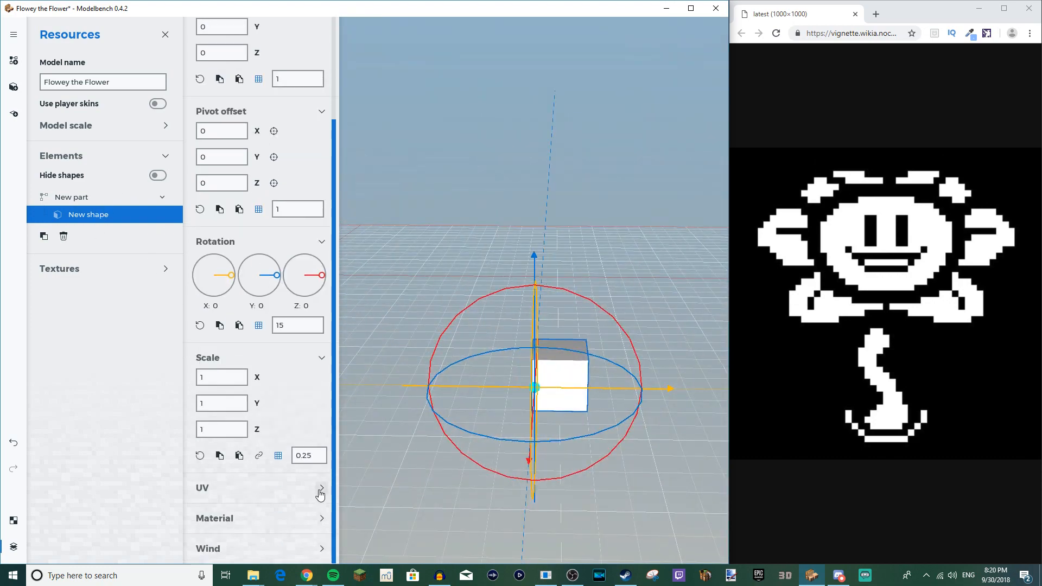
left_click(320, 487)
left_click(317, 513)
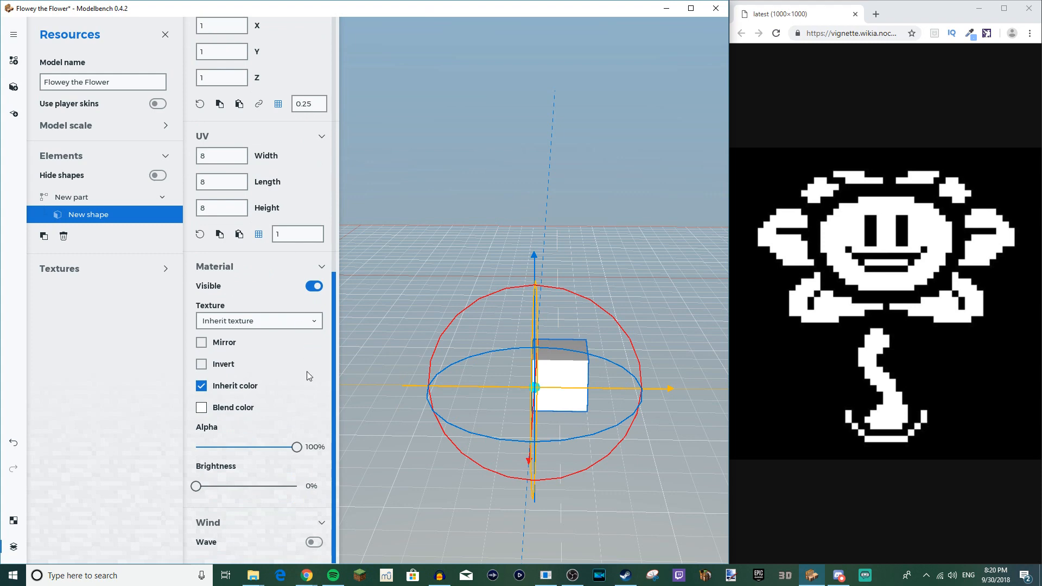
Step: Try the Mirror and Invert material options on the shape, leaving both off
left_click(217, 340)
left_click(219, 346)
left_click(220, 367)
left_click(220, 366)
left_click(220, 366)
left_click(220, 367)
Step: Try a dark red blend color, 631111, on the shape and return it to white
left_click(226, 408)
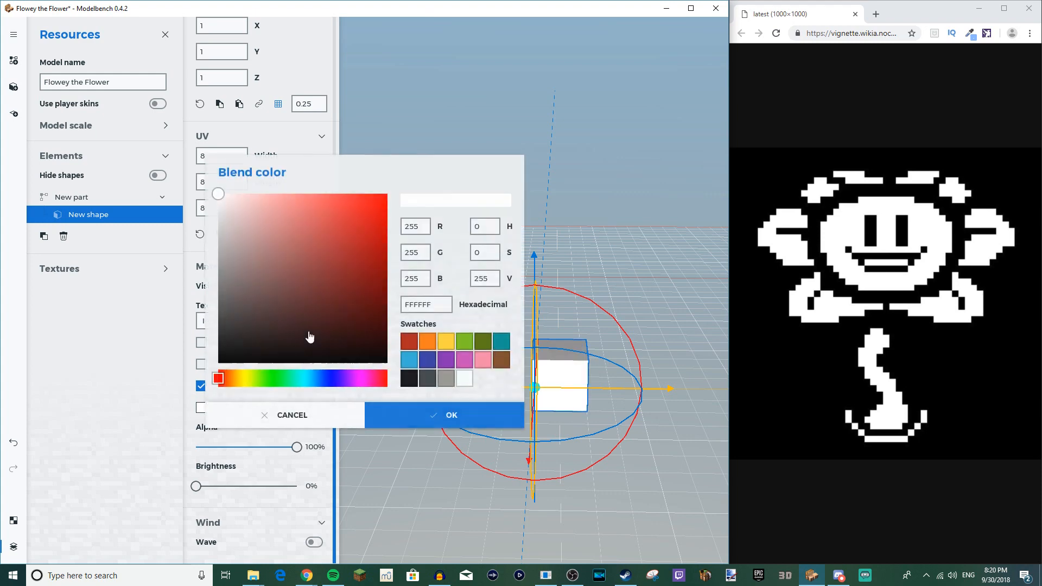
left_click(358, 296)
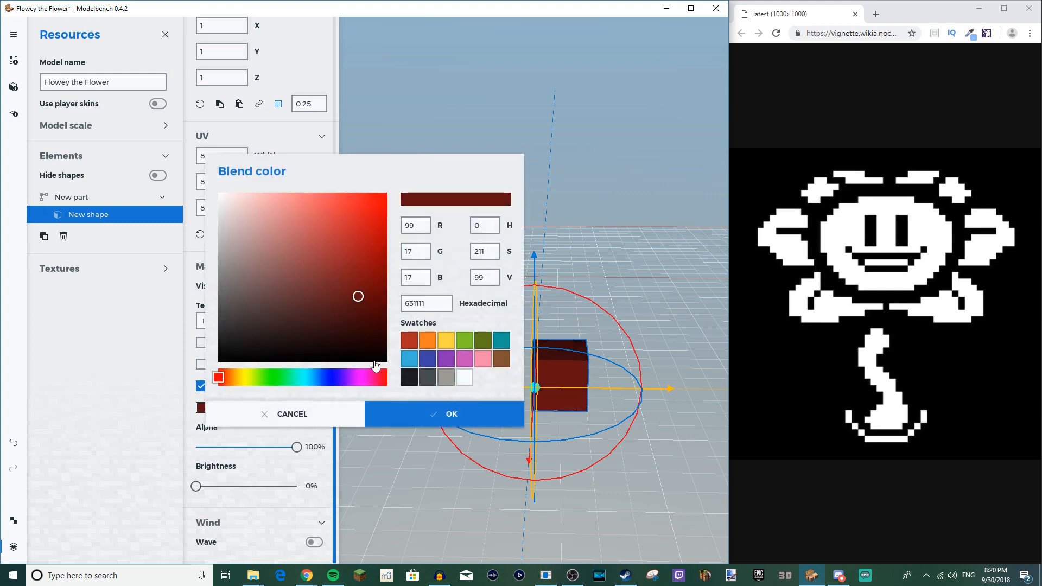
left_click_drag(285, 279, 131, 108)
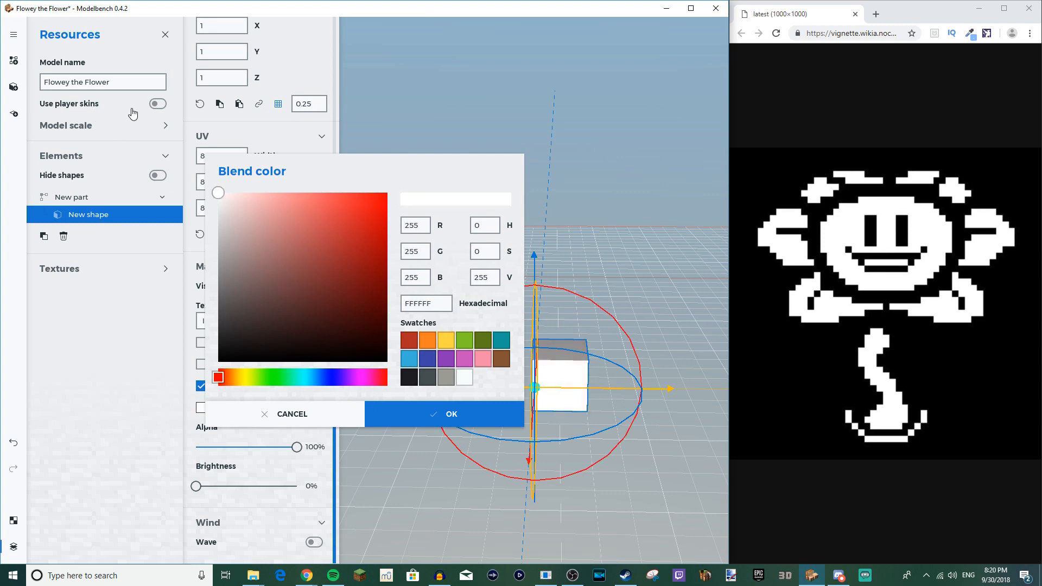
left_click(374, 415)
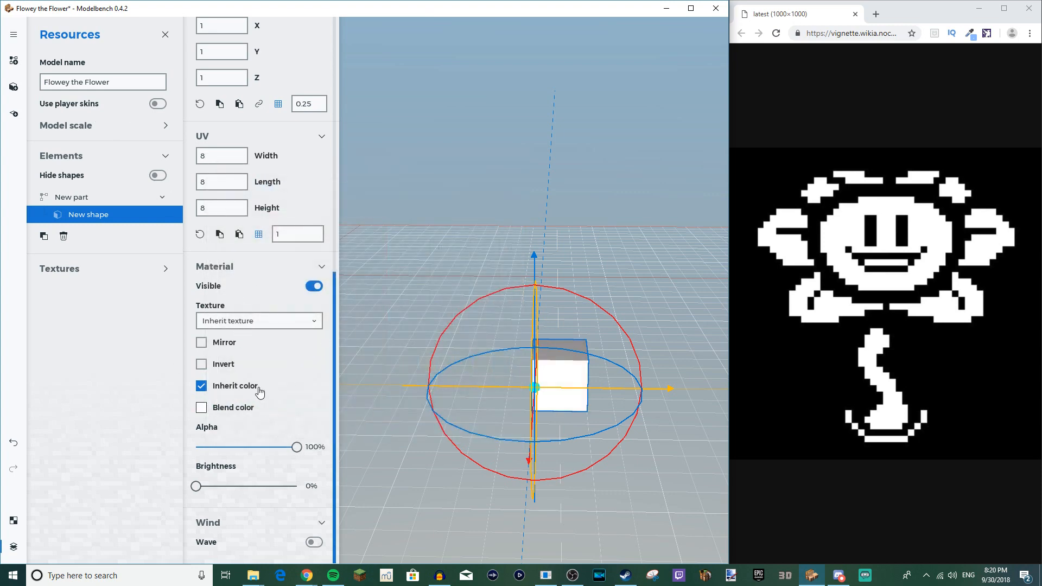
Step: Turn on wind waving for the shape with the wind axis set to Y
left_click_drag(448, 158, 441, 157)
scroll(233, 289, "up", 1)
scroll(233, 293, "down", 1)
left_click(315, 542)
scroll(293, 510, "down", 3)
left_click(232, 522)
left_click(232, 501)
left_click(232, 516)
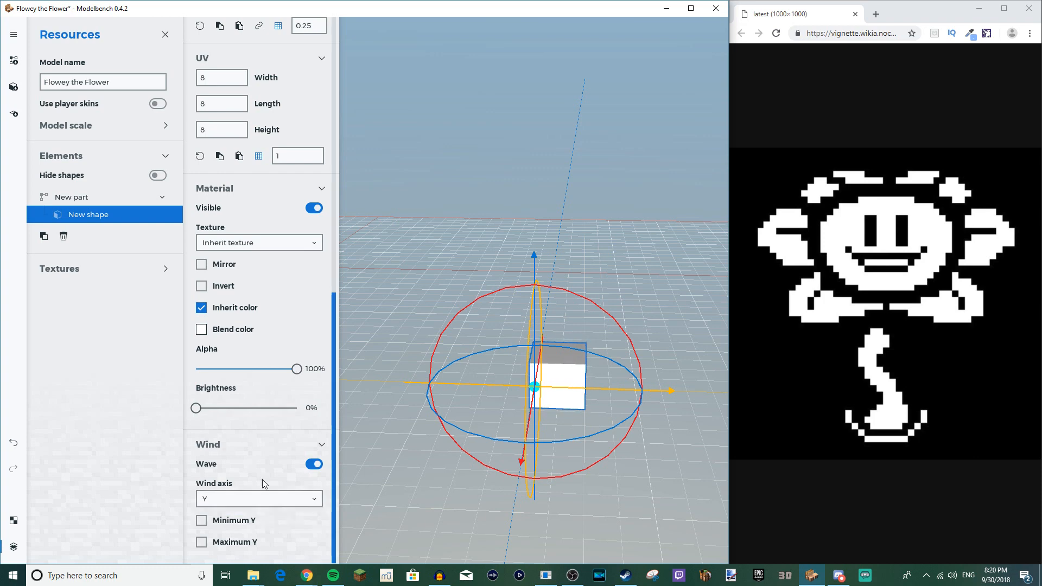
Step: Set the wind axis to All and enable the Minimum Y limit for the shape
scroll(353, 495, "down", 1)
left_click(233, 506)
left_click(232, 518)
left_click(203, 522)
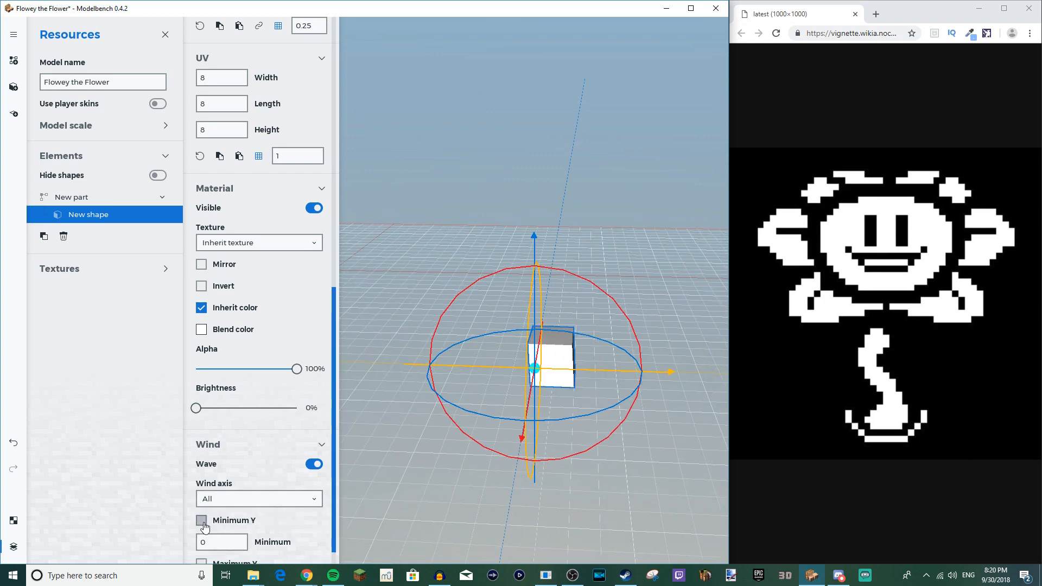
Step: Disable the Minimum Y limit and turn off wind waving for the shape
scroll(259, 541, "down", 1)
mouse_move(266, 514)
left_mouse_down()
mouse_move(289, 517)
mouse_move(275, 526)
left_mouse_up()
left_click_drag(201, 526, 257, 522)
left_click(221, 501)
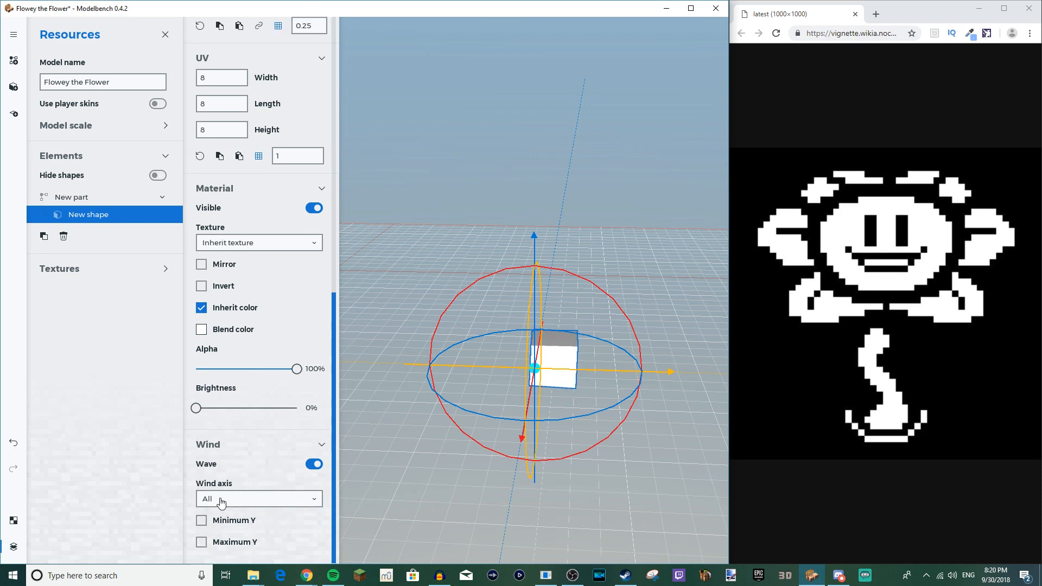
left_click(312, 465)
left_click_drag(424, 244, 464, 232)
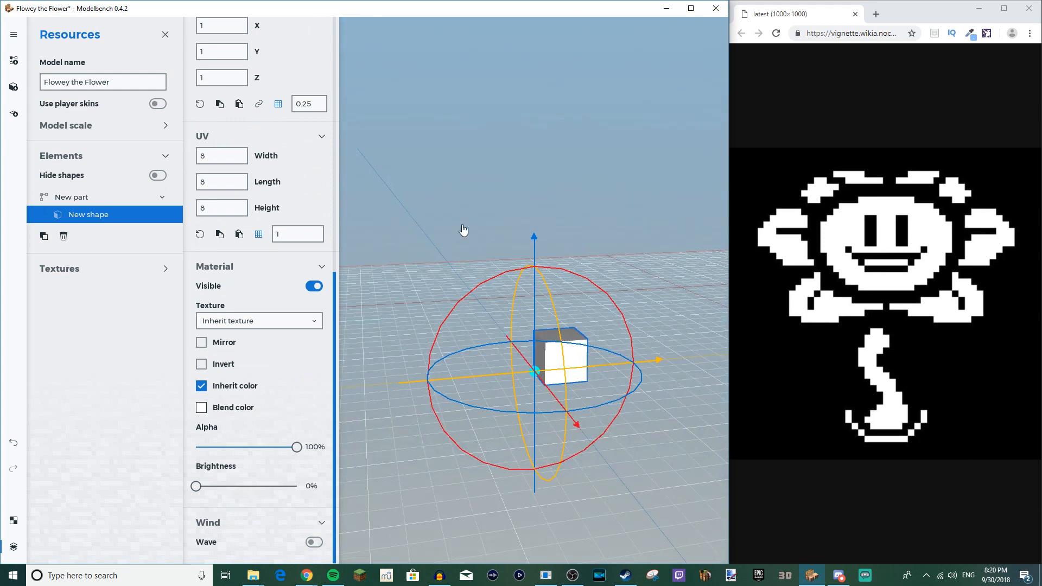
Step: Stretch the shape along its X axis to a scale of 1.5
scroll(322, 249, "up", 3)
scroll(275, 235, "up", 2)
mouse_move(258, 271)
left_mouse_down()
mouse_move(230, 260)
mouse_move(259, 269)
left_mouse_up()
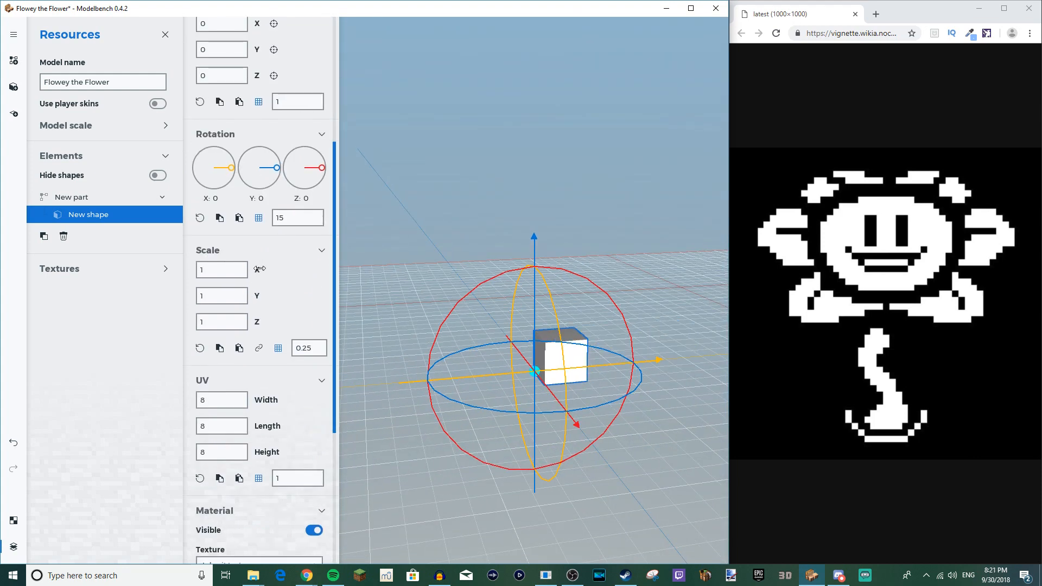
mouse_move(588, 367)
left_mouse_down()
mouse_move(573, 364)
mouse_move(583, 366)
left_mouse_up()
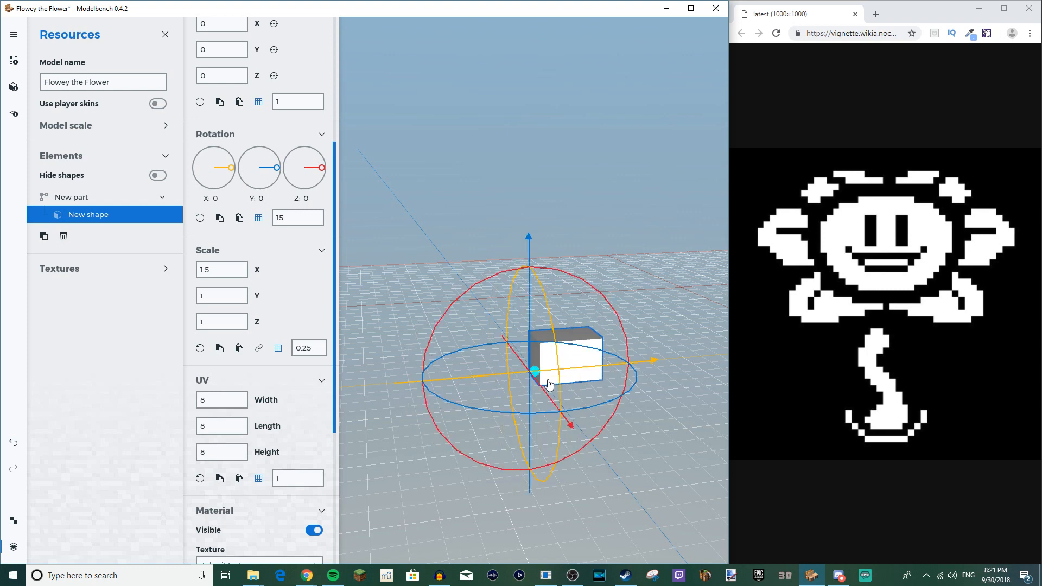
Step: Shrink the shape along its X axis to a scale of 0.25
scroll(278, 237, "up", 3)
scroll(278, 237, "up", 3)
left_click_drag(263, 111, 267, 112)
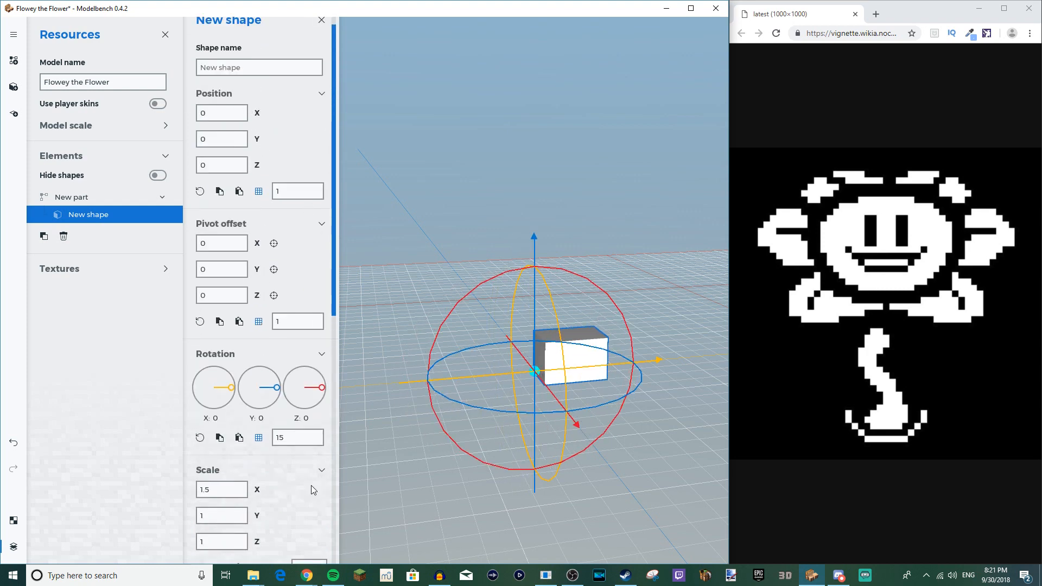
left_click_drag(259, 493, 217, 503)
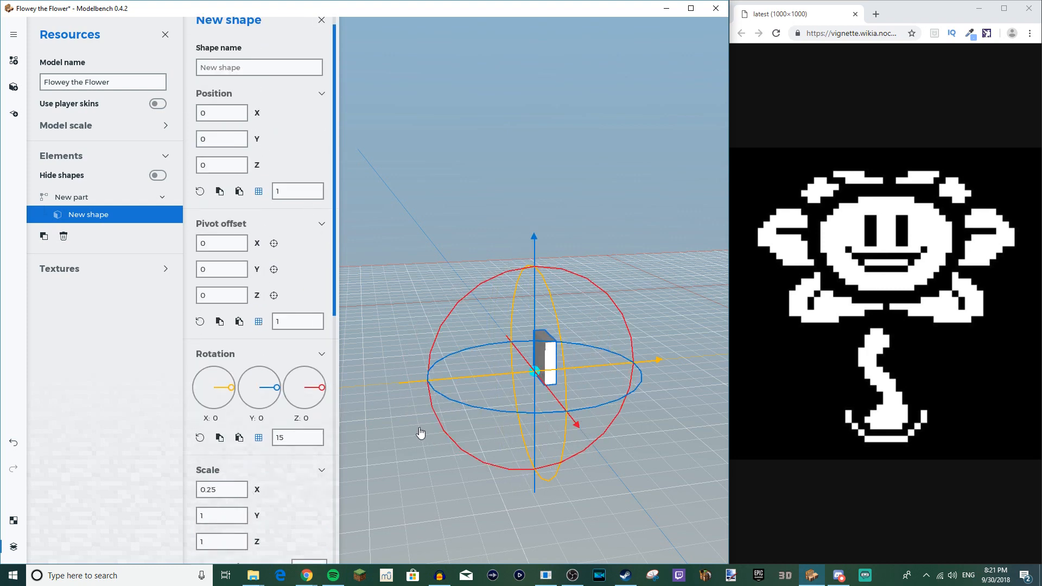
Step: Undo the trial X scale changes on the shape
left_click_drag(583, 375, 617, 417)
key("ctrl+z")
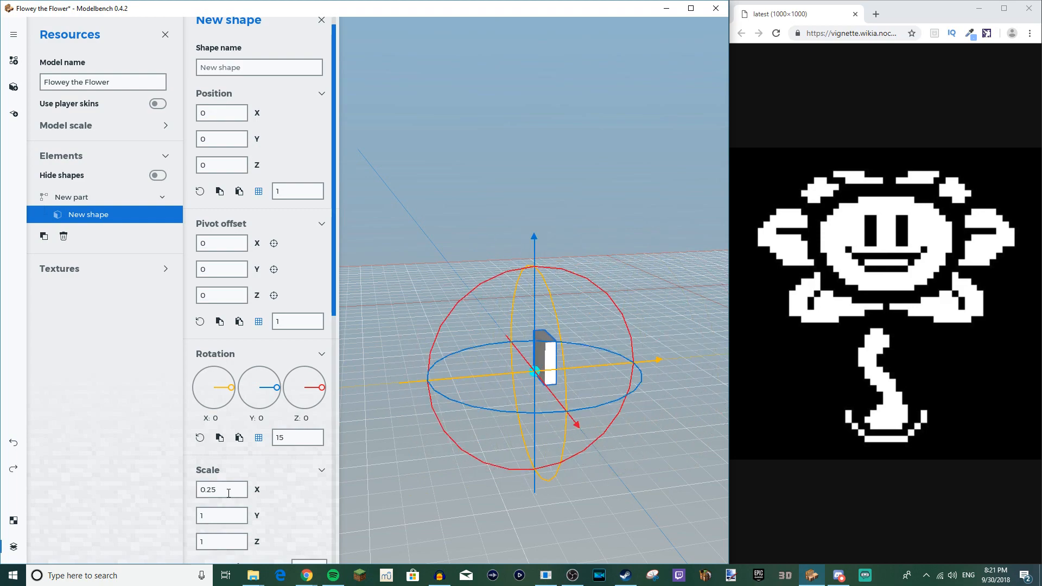
key("ctrl+z")
Step: Try stretching the shape to a Z scale of 10 and reset the Z scale to 1
left_click_drag(426, 432, 407, 423)
scroll(280, 440, "down", 3)
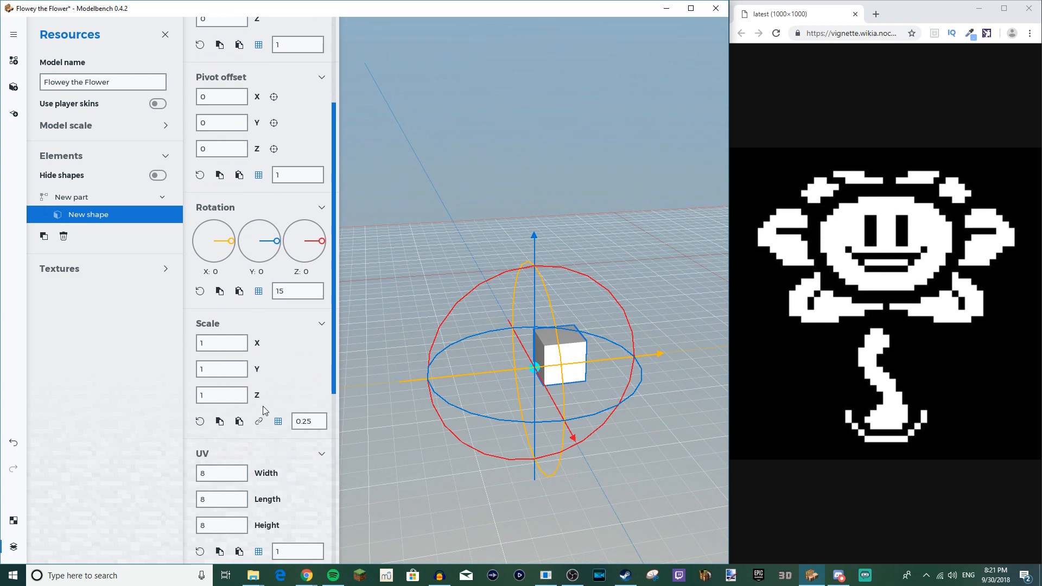
left_click_drag(255, 400, 428, 357)
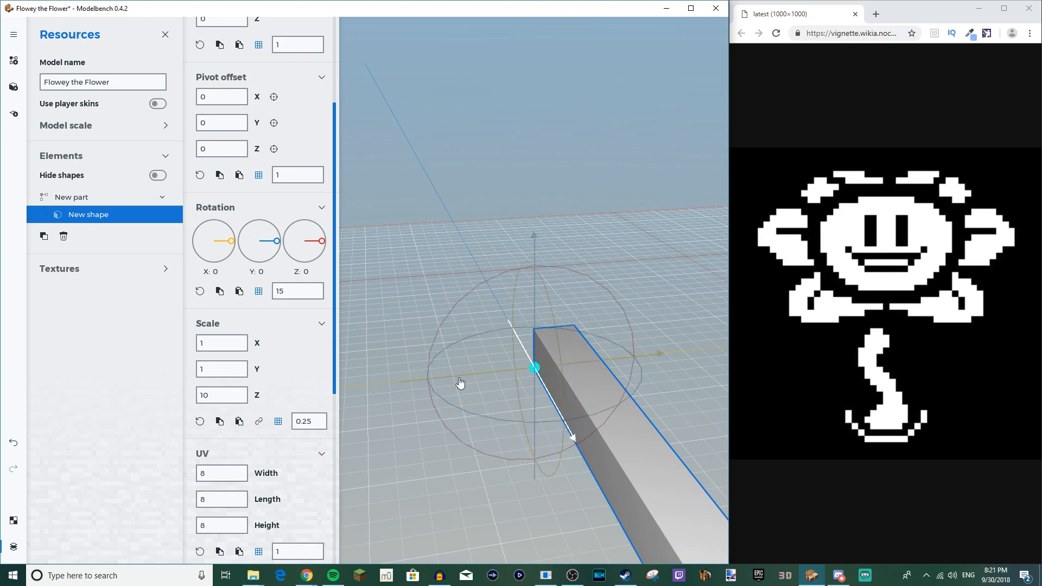
right_click(256, 396)
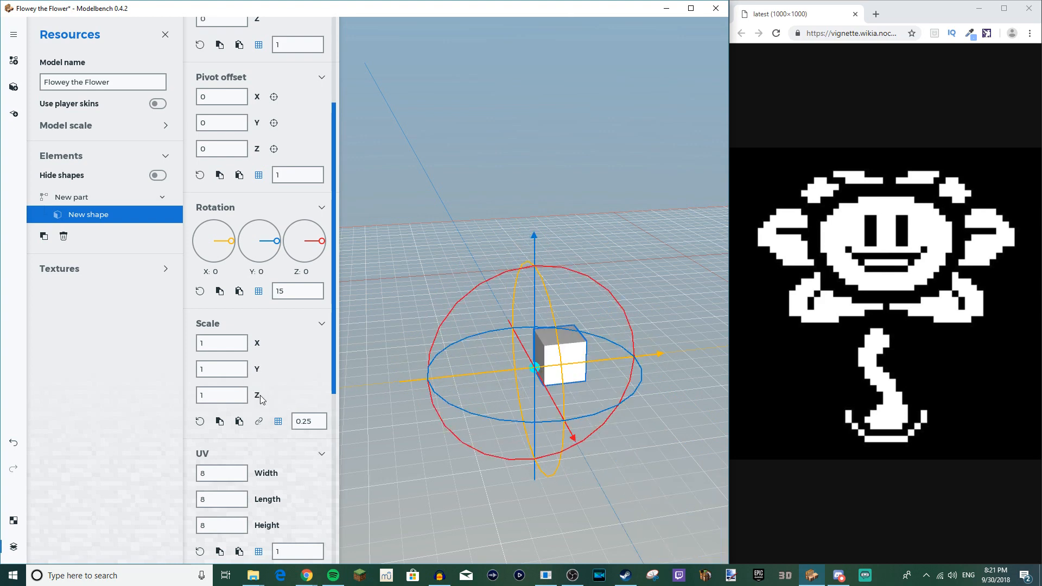
Step: Try shrinking the shape to a Z scale of 0.5 and moving it along Z, restoring both changes
left_click_drag(261, 400, 249, 400)
left_click_drag(565, 423, 529, 394)
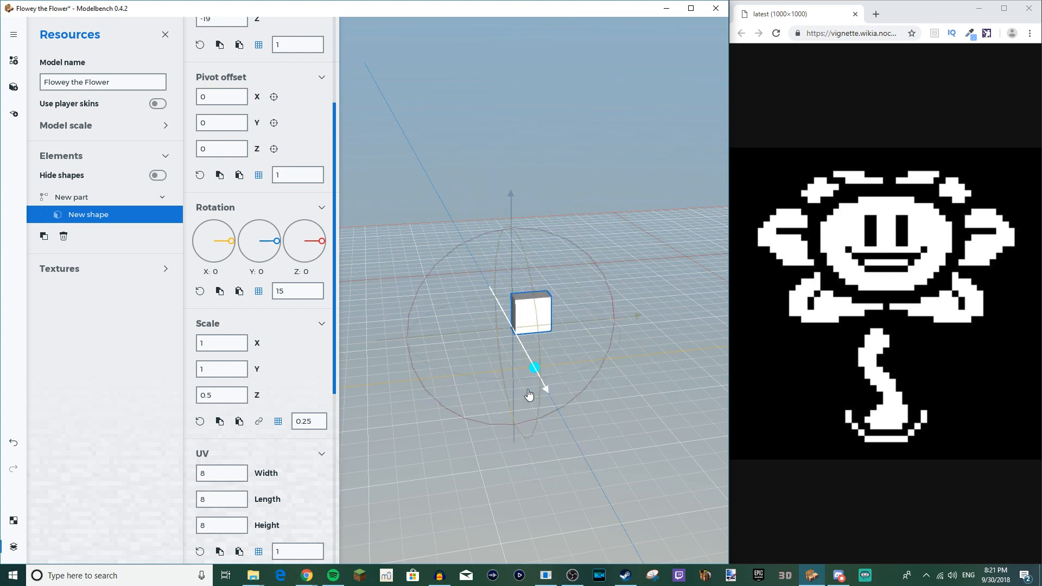
key("ctrl+z")
right_click(256, 396)
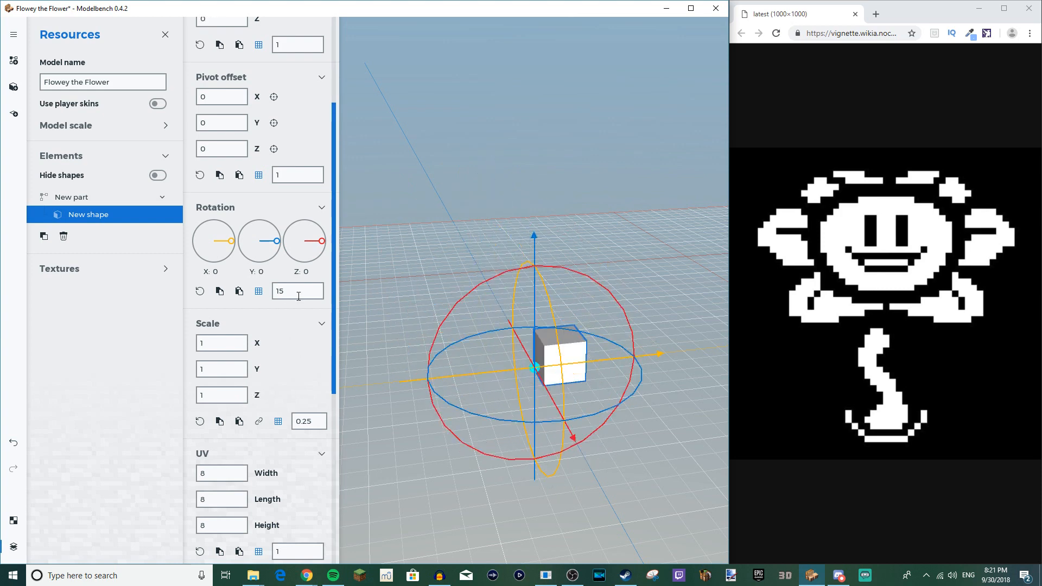
Step: Try rotating the shape around its uncentered pivot, including an X rotation of -90, and undo the rotations
scroll(308, 304, "up", 3)
left_click_drag(438, 237, 380, 246)
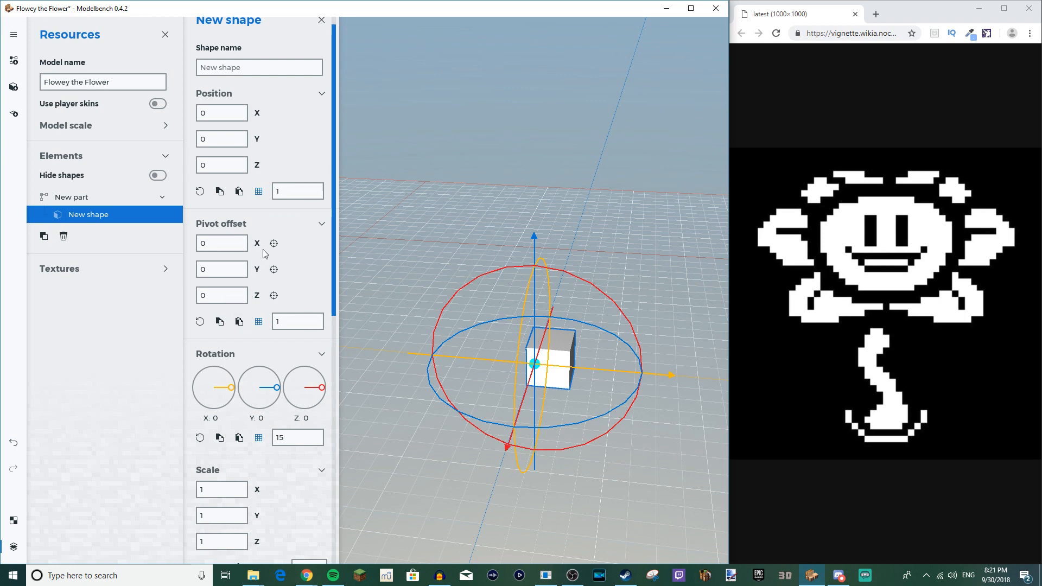
left_click_drag(402, 291, 542, 276)
key("ctrl+z")
key("ctrl+z")
mouse_move(441, 325)
left_mouse_down()
mouse_move(485, 347)
mouse_move(441, 318)
left_mouse_up()
key("ctrl+z")
mouse_move(392, 288)
left_mouse_down()
mouse_move(467, 276)
mouse_move(499, 239)
mouse_move(456, 288)
mouse_move(484, 284)
mouse_move(431, 265)
mouse_move(413, 293)
left_mouse_up()
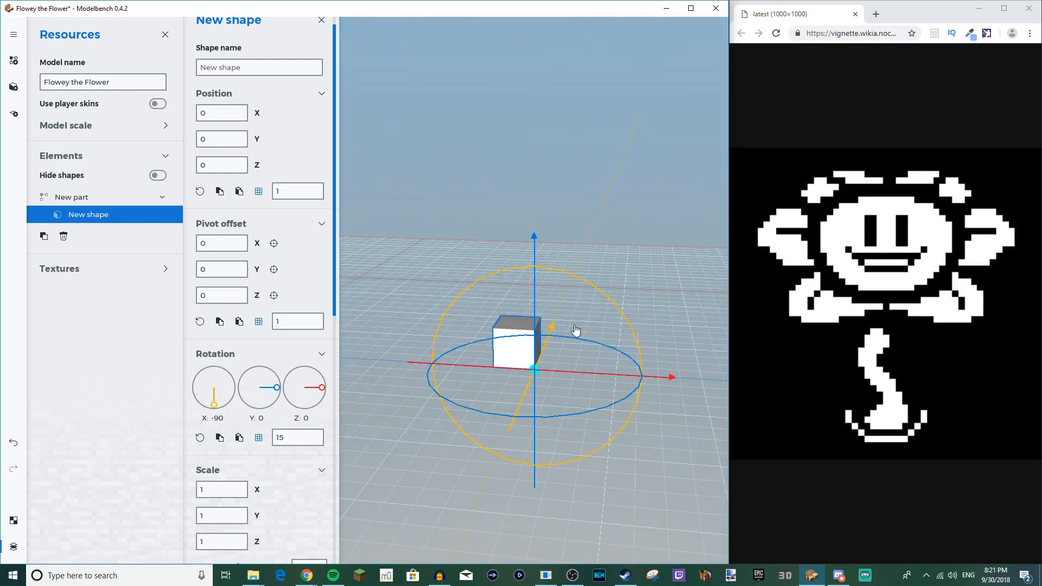
left_click_drag(575, 330, 598, 418)
key("ctrl+z")
key("ctrl+z")
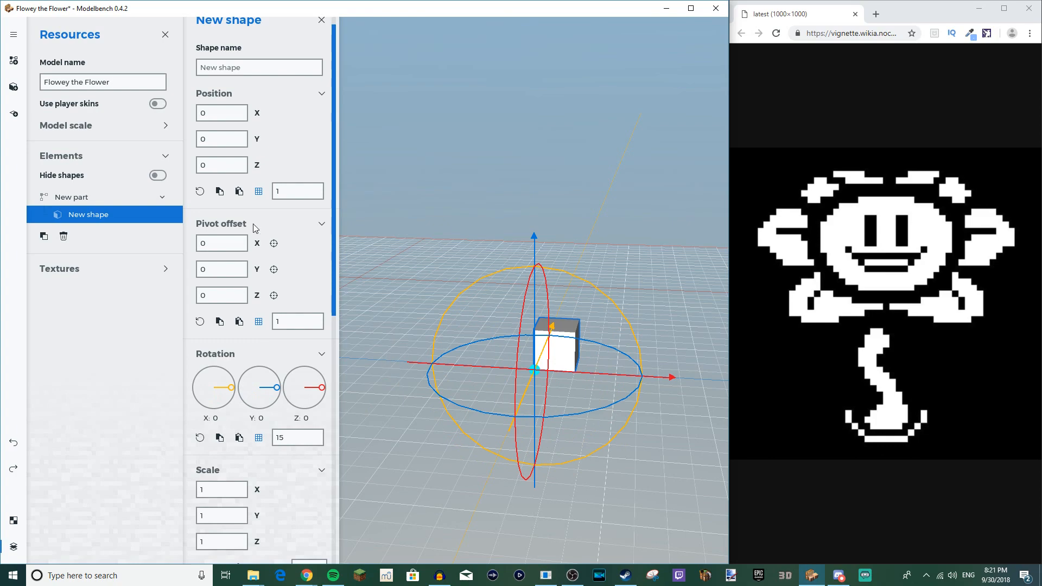
Step: Center the shape's pivot on the X and Z axes
left_click(274, 243)
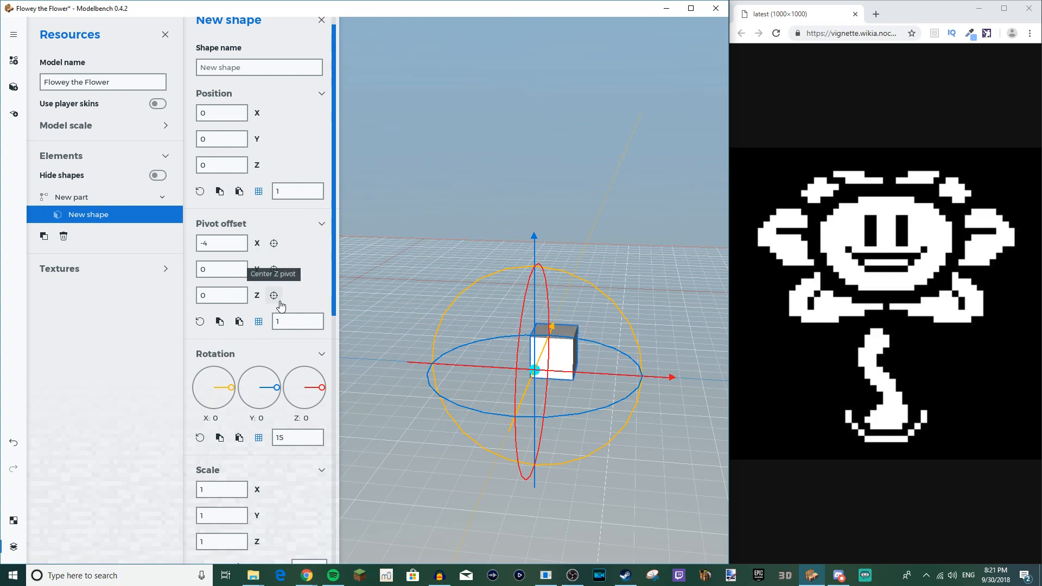
left_click_drag(449, 258, 379, 235)
Step: Rename the part containing the shape as Stem 1
left_click(133, 203)
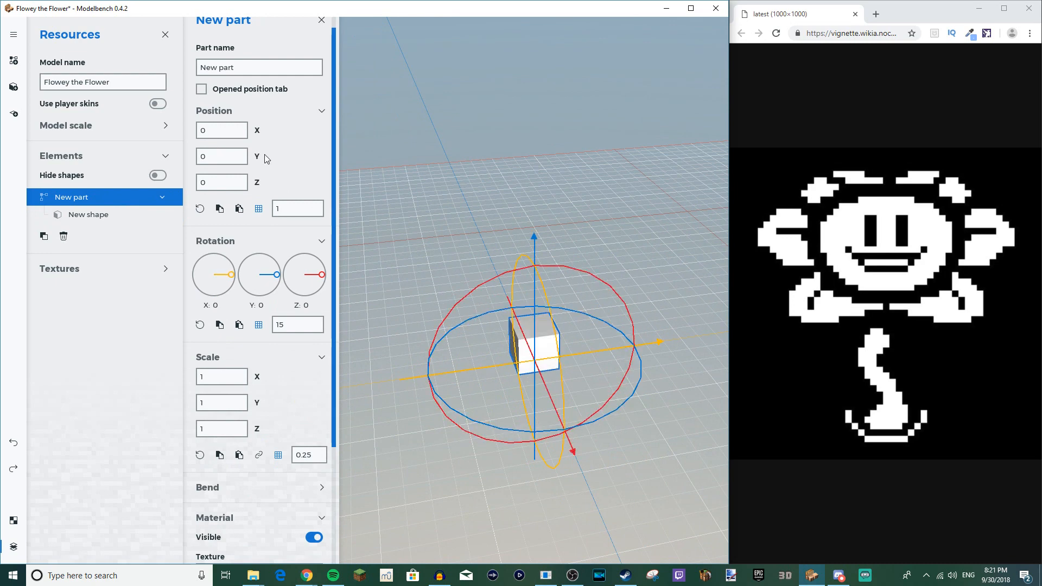
triple_click(244, 68)
type("Stem 1")
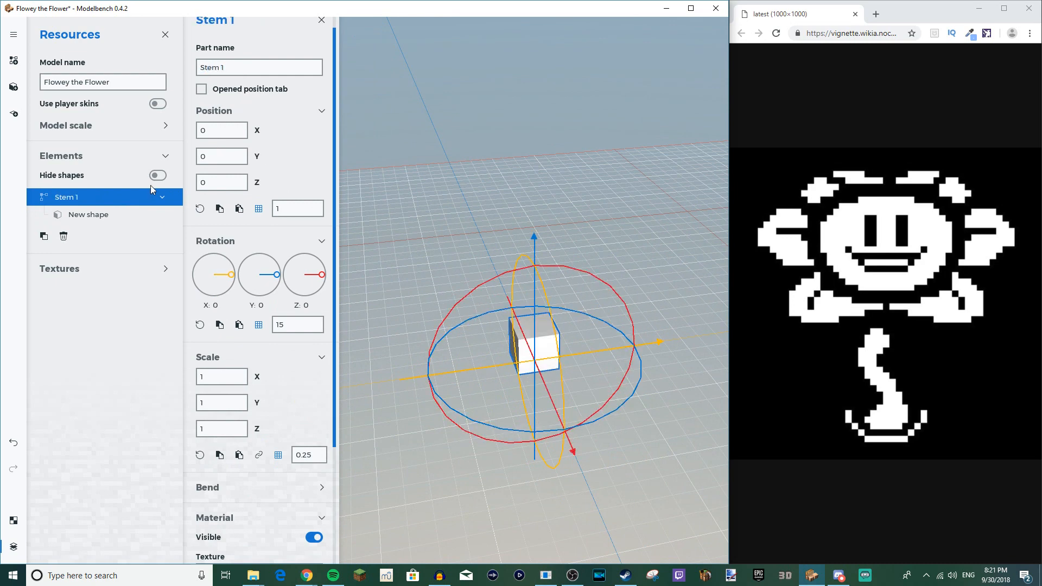
Step: Set the Stem 1 shape's UV size to width 2, length 2 and height 3
left_click(108, 217)
scroll(270, 463, "down", 5)
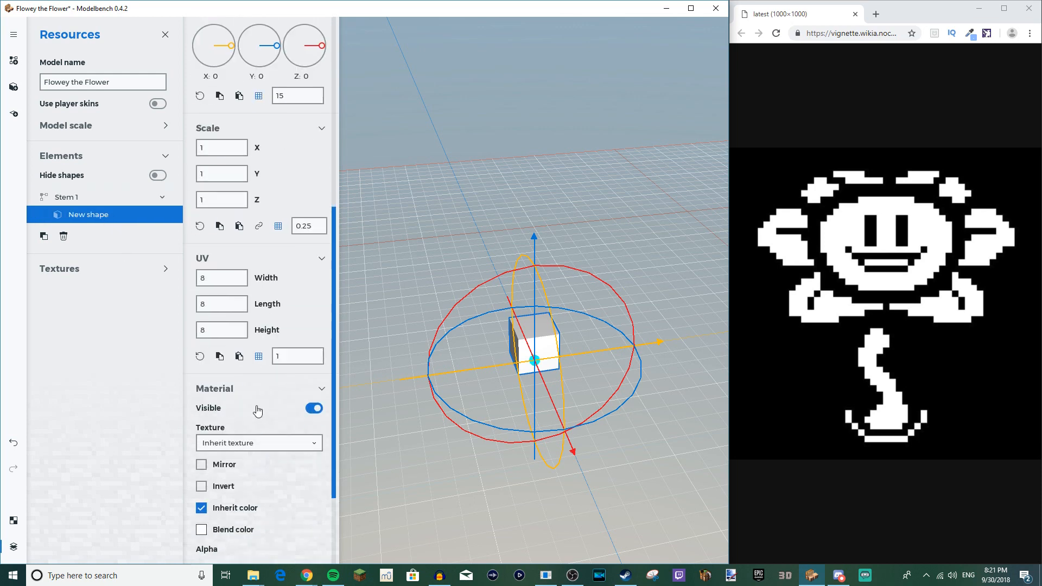
left_click_drag(440, 249, 451, 242)
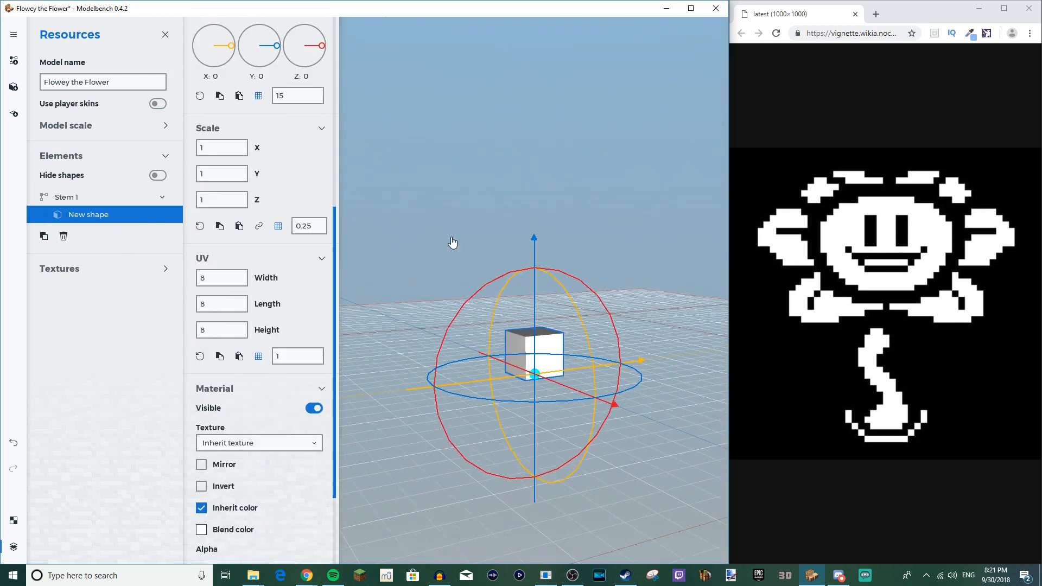
left_click(227, 329)
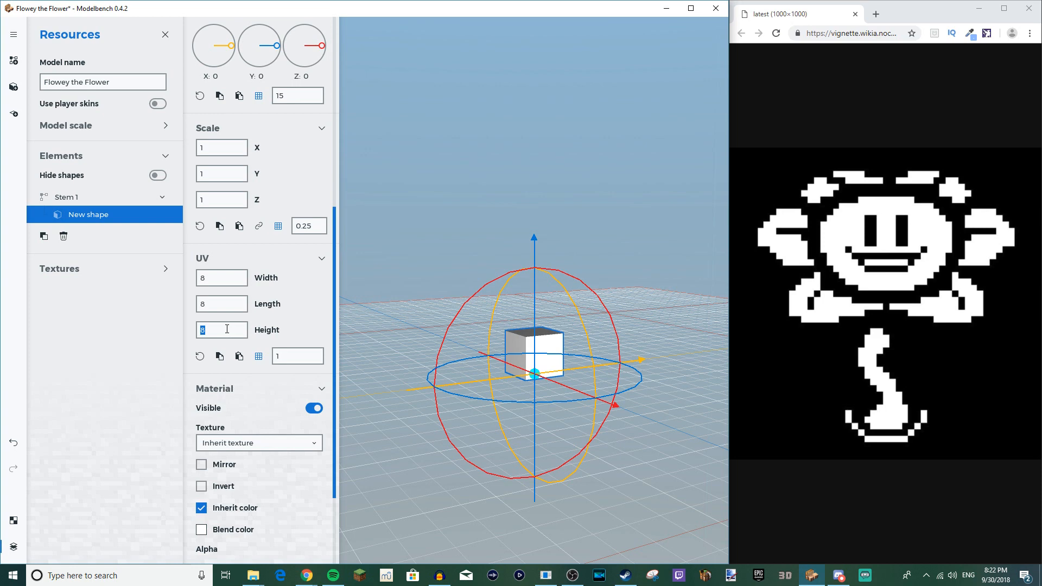
type("3")
type("2")
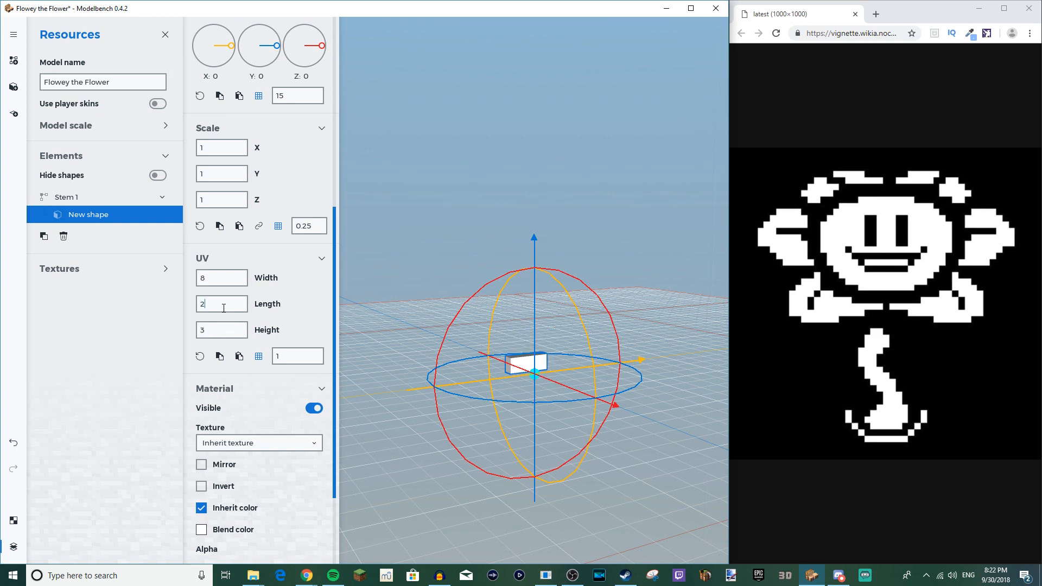
left_click(224, 278)
type("2")
Step: Recenter the resized stem shape's pivot on the X and Z axes
scroll(222, 278, "up", 6)
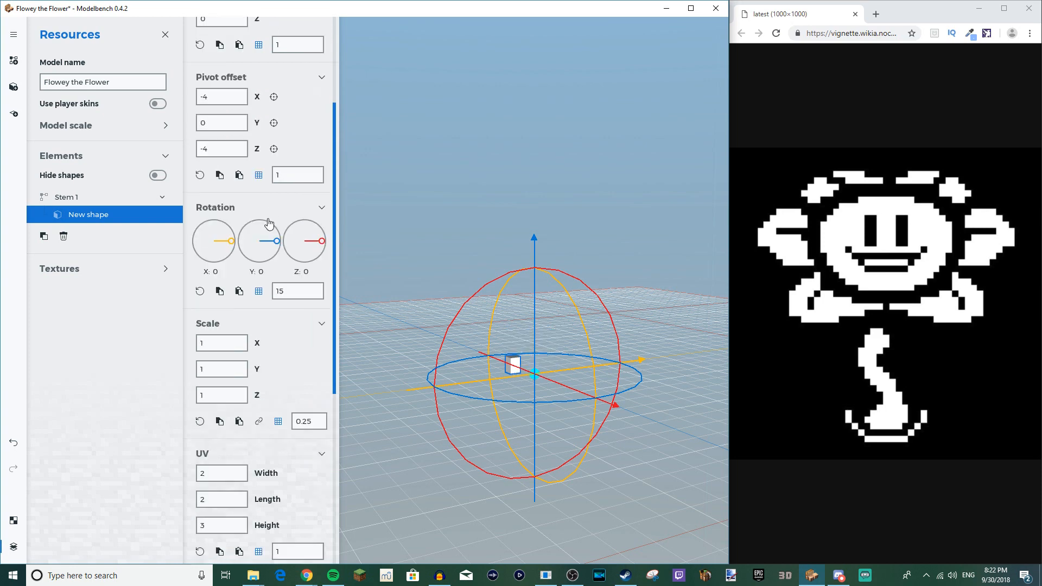
left_click(274, 121)
left_click(274, 173)
right_click_drag(380, 173, 410, 181)
key("w")
left_click_drag(534, 326, 516, 310)
left_click_drag(449, 190, 449, 201)
scroll(449, 200, "down", 3)
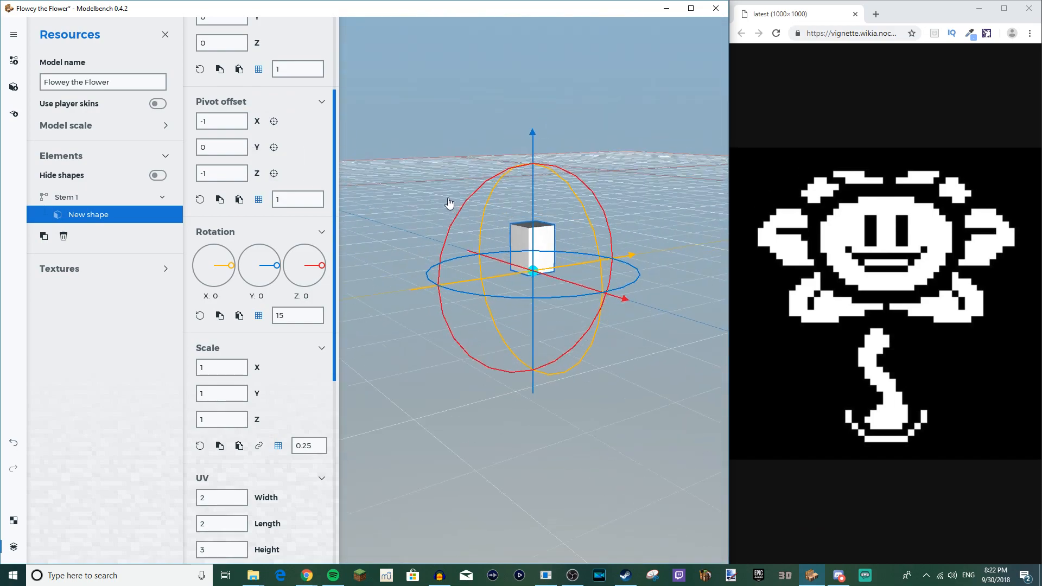
Step: Show the bend settings of the Stem 1 part
left_click(82, 202)
scroll(281, 380, "down", 1)
left_click(318, 337)
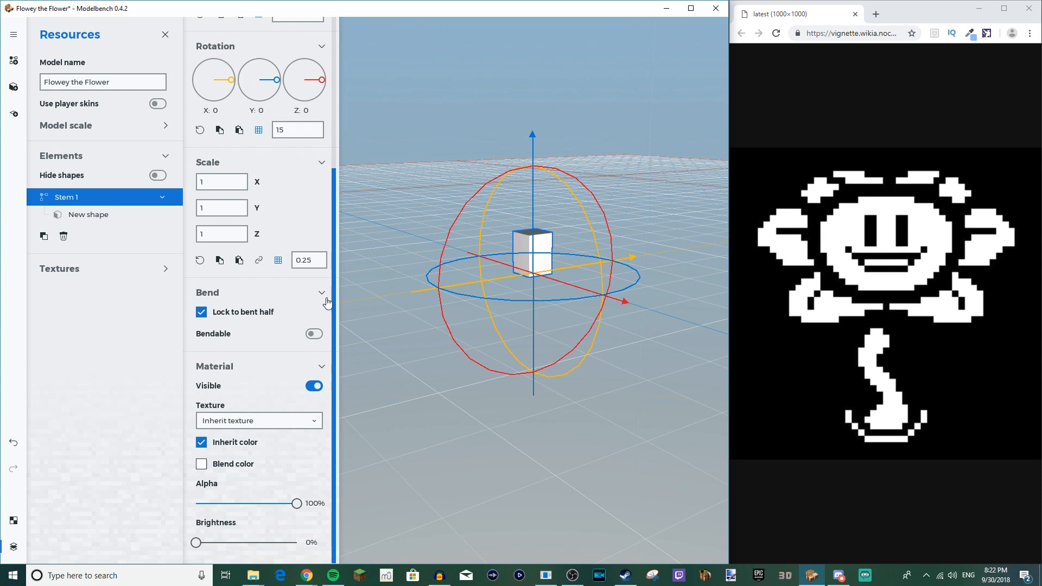
Step: Compare the settings available for the Stem 1 part with those of its shape
left_click(81, 198)
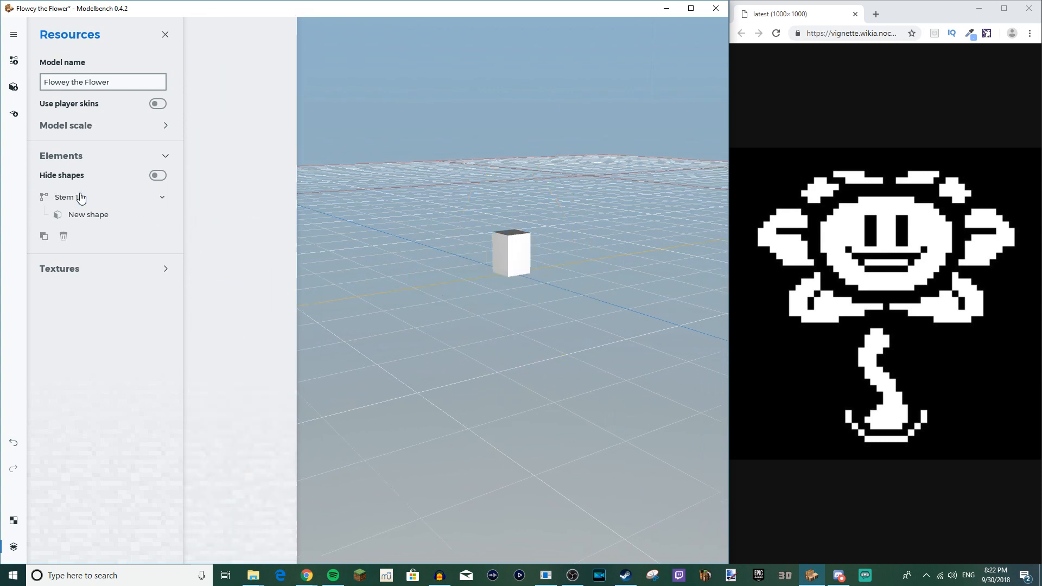
left_click(80, 198)
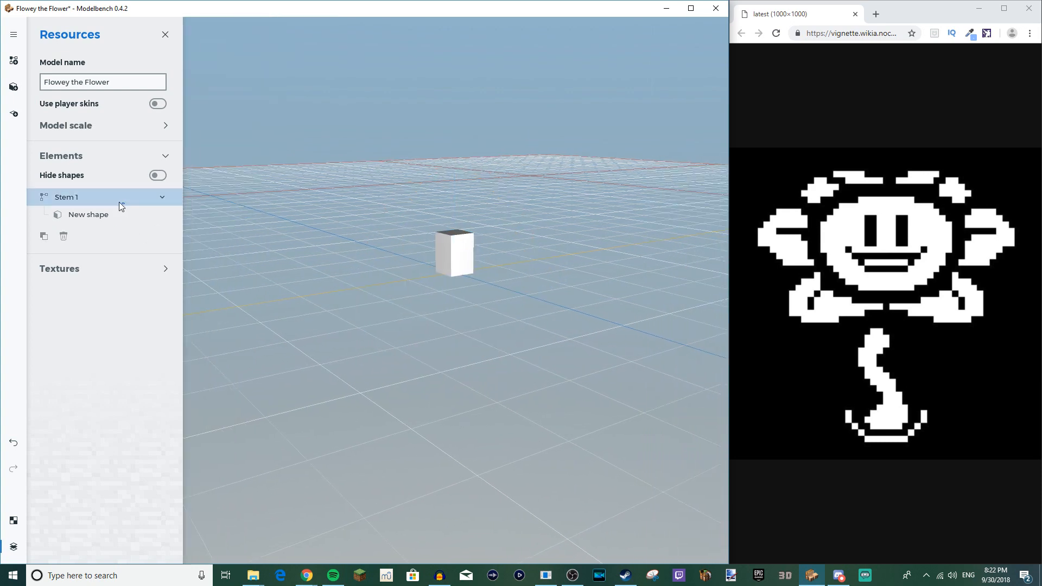
left_click(120, 202)
scroll(242, 285, "down", 4)
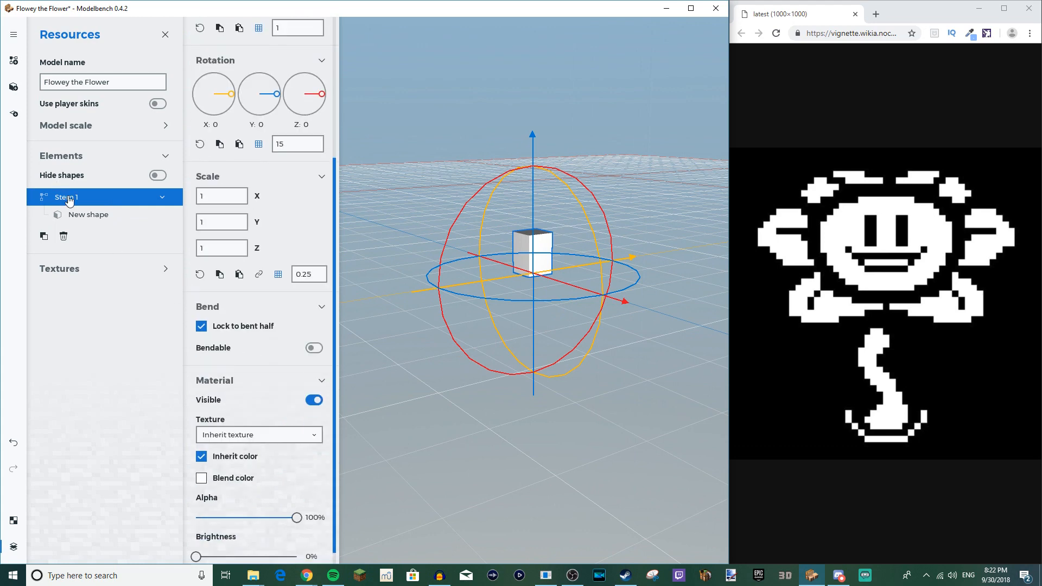
scroll(262, 410, "down", 1)
mouse_move(216, 542)
left_mouse_down()
mouse_move(292, 543)
mouse_move(196, 543)
left_mouse_up()
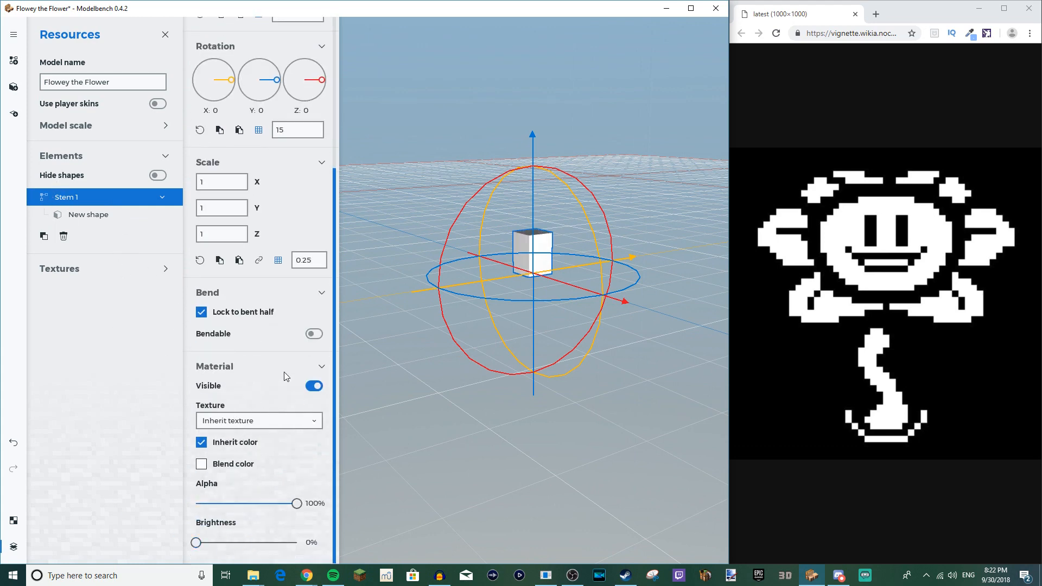
left_click(81, 217)
scroll(250, 424, "down", 5)
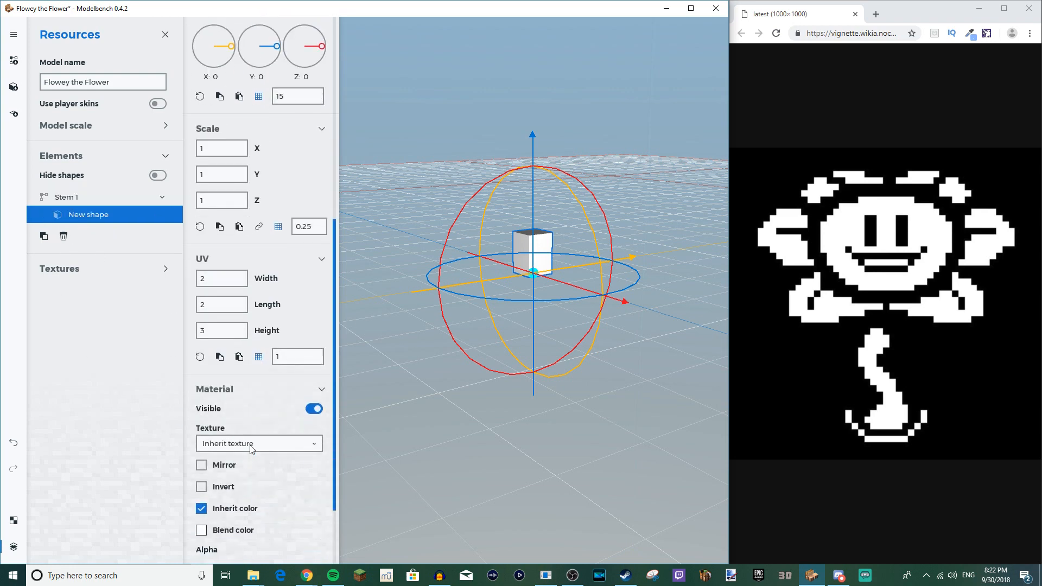
left_click_drag(299, 486, 160, 458)
left_click_drag(271, 449, 354, 442)
Step: Make the Stem 1 part bendable on the X, Y and Z axes
left_click(95, 199)
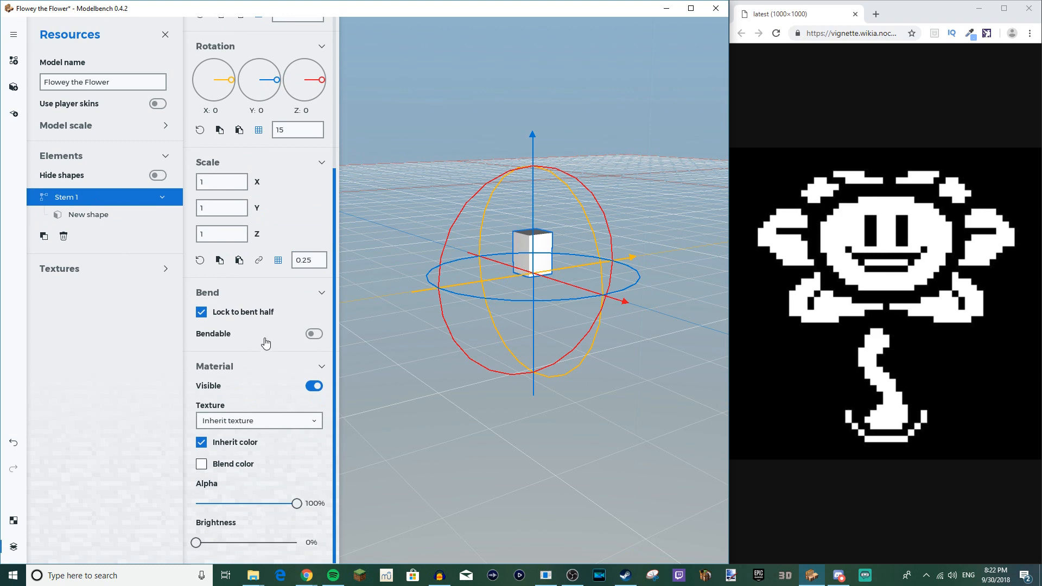
left_click(313, 334)
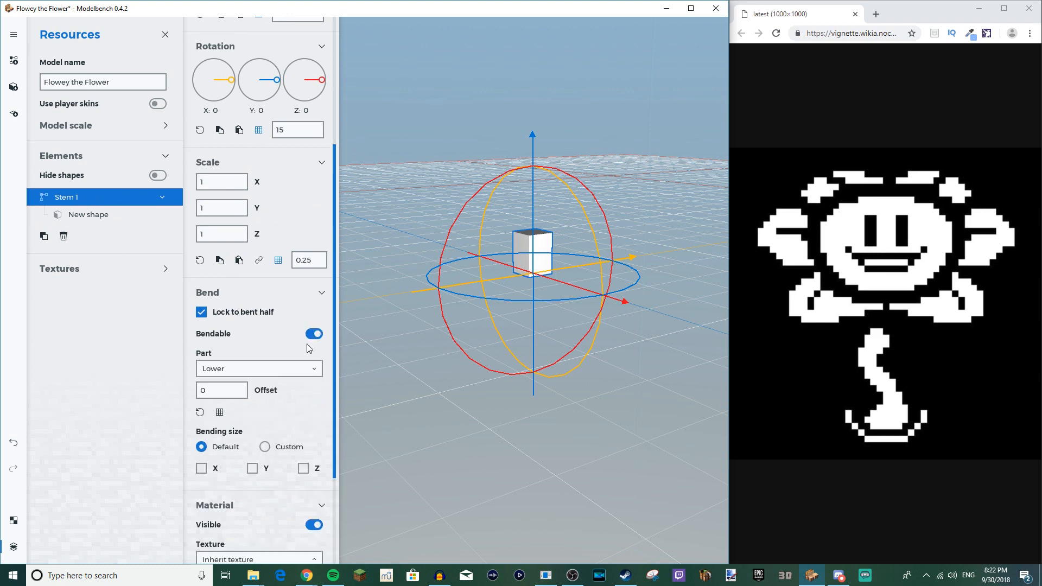
scroll(211, 450, "down", 1)
left_click(207, 447)
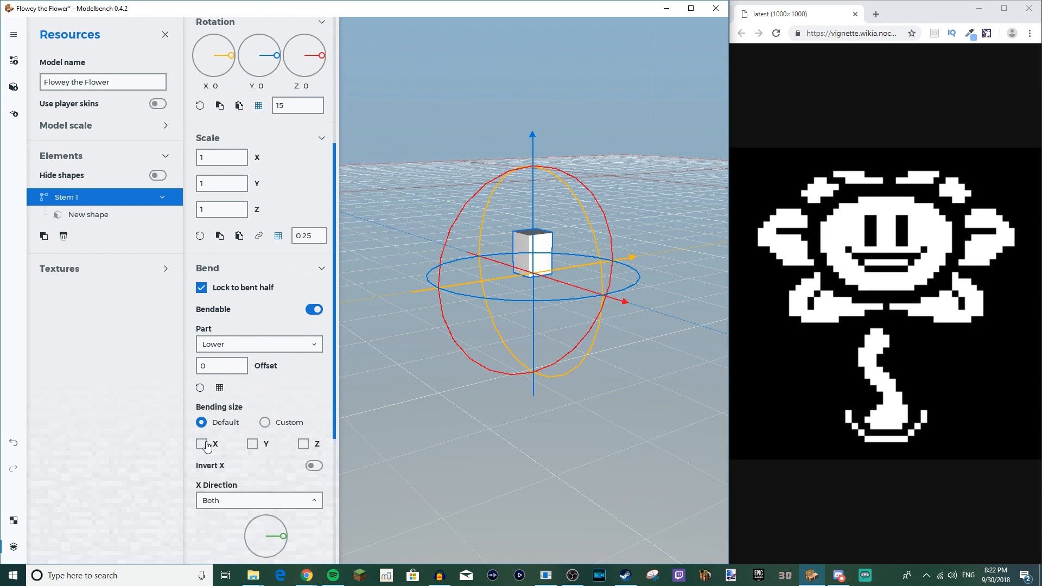
left_click(253, 445)
left_click(304, 446)
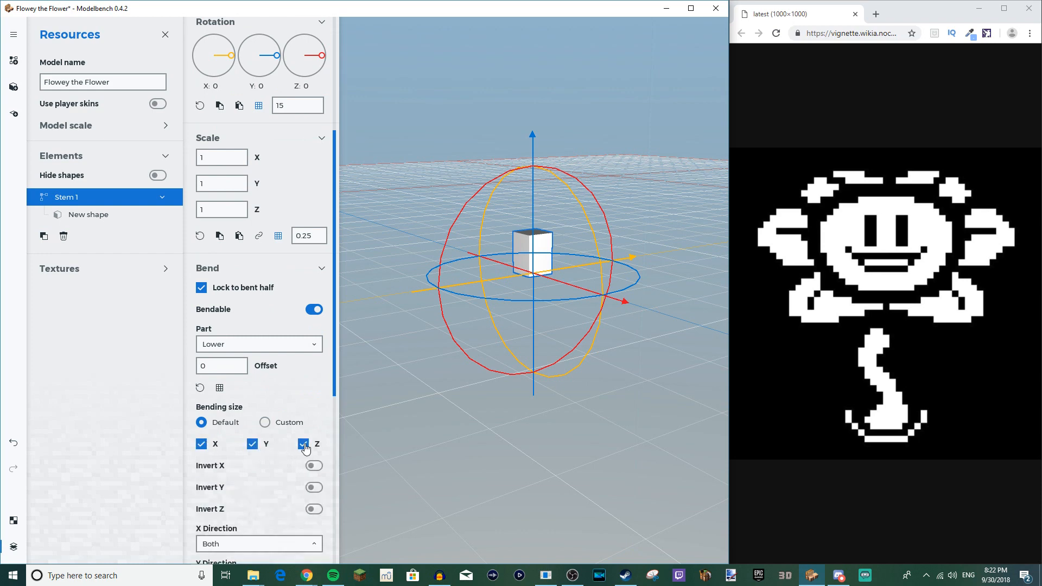
Step: Try a small X bend on Stem 1 with its bent part set to Lower and with it set to Upper
scroll(304, 449, "down", 4)
mouse_move(233, 456)
left_mouse_down()
mouse_move(230, 446)
mouse_move(229, 469)
mouse_move(232, 451)
mouse_move(249, 459)
mouse_move(236, 464)
left_mouse_up()
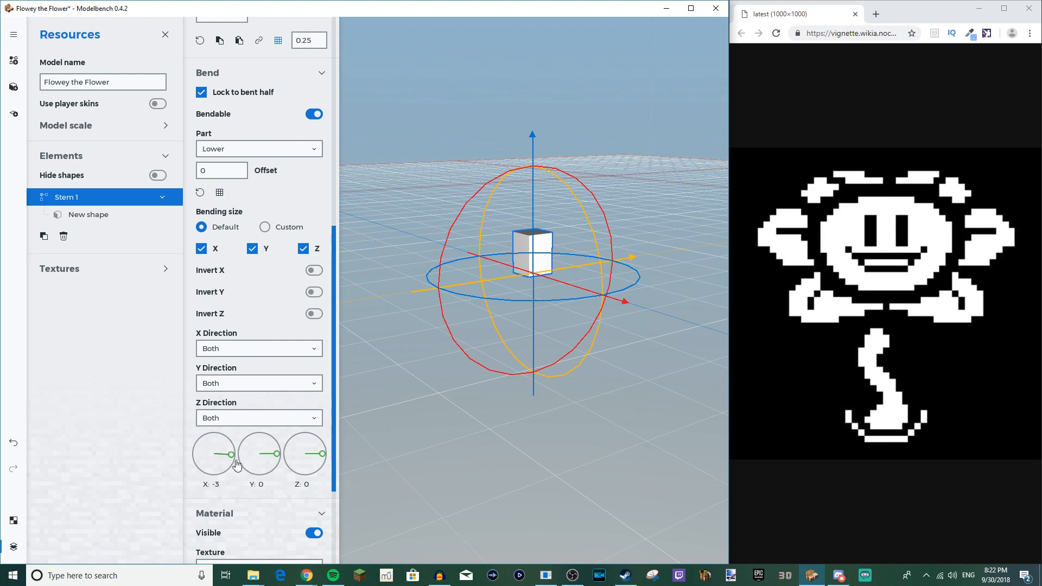
left_click(260, 152)
left_click(273, 181)
mouse_move(229, 452)
left_mouse_down()
mouse_move(231, 443)
mouse_move(231, 453)
left_mouse_up()
Step: Try bending the upper half of Stem 1 about the X and Z axes
left_click_drag(450, 392, 475, 389)
scroll(422, 378, "up", 3)
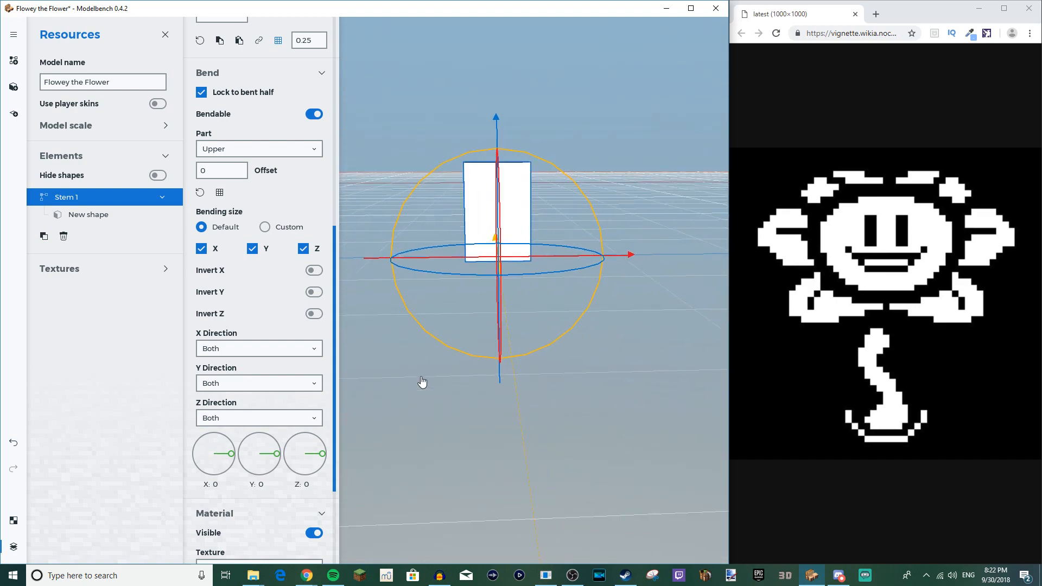
right_click_drag(421, 379, 411, 407)
left_click_drag(411, 407, 397, 417)
mouse_move(229, 454)
left_mouse_down()
mouse_move(228, 466)
mouse_move(209, 435)
mouse_move(162, 437)
mouse_move(223, 469)
left_mouse_up()
mouse_move(323, 454)
left_mouse_down()
mouse_move(314, 449)
mouse_move(322, 454)
left_mouse_up()
Step: Set the bent part to Back, try an X bend of -100, and reset the bend angle
left_click(242, 154)
left_click(243, 181)
left_click(243, 160)
left_click(242, 151)
left_click_drag(232, 454, 216, 471)
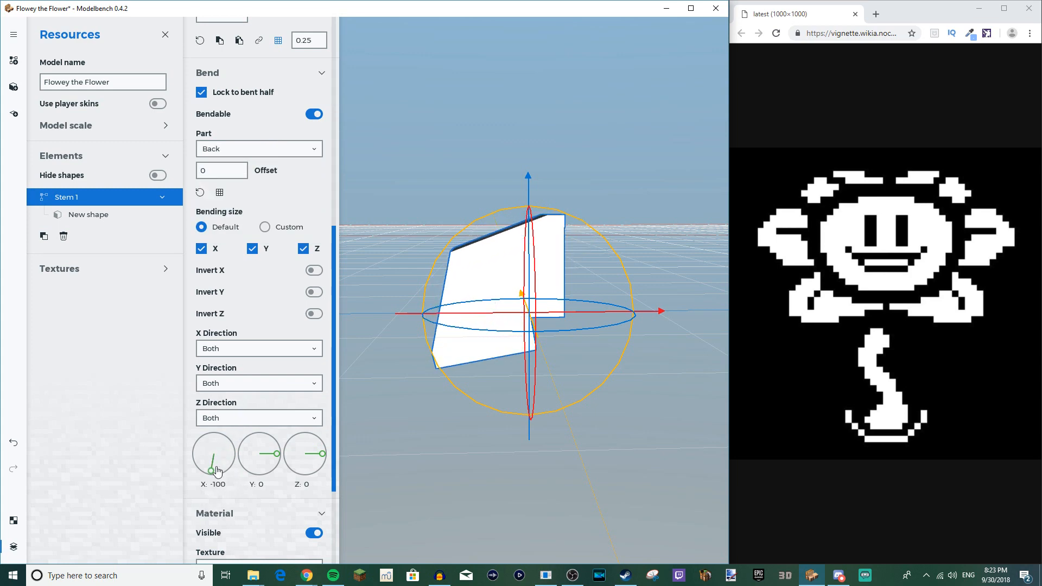
right_click(212, 473)
Step: Set the bent part to Right and try bending it about X
left_click(221, 155)
left_click(223, 237)
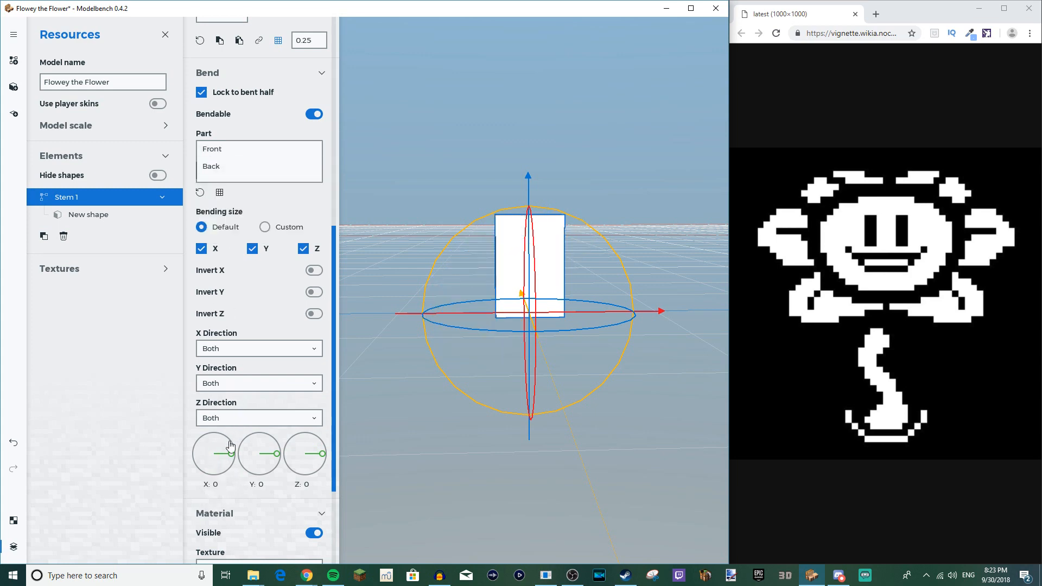
mouse_move(231, 454)
left_mouse_down()
mouse_move(227, 476)
mouse_move(225, 457)
left_mouse_up()
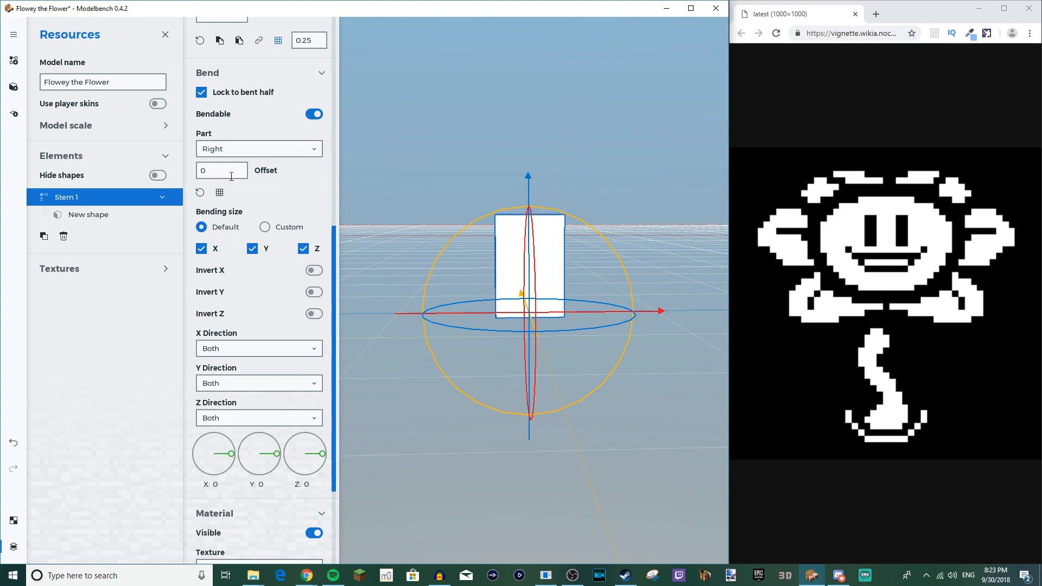
Step: Set the bent part of Stem 1 to Upper and test its X bend
left_click(232, 152)
left_click(225, 182)
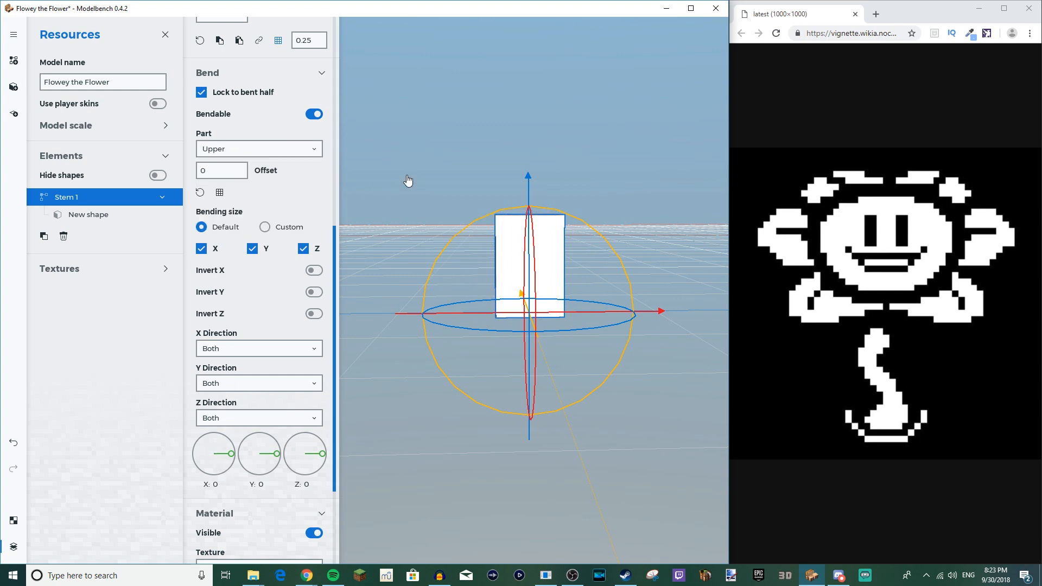
left_click_drag(407, 181, 434, 223)
mouse_move(226, 460)
left_mouse_down()
mouse_move(227, 470)
mouse_move(225, 460)
left_mouse_up()
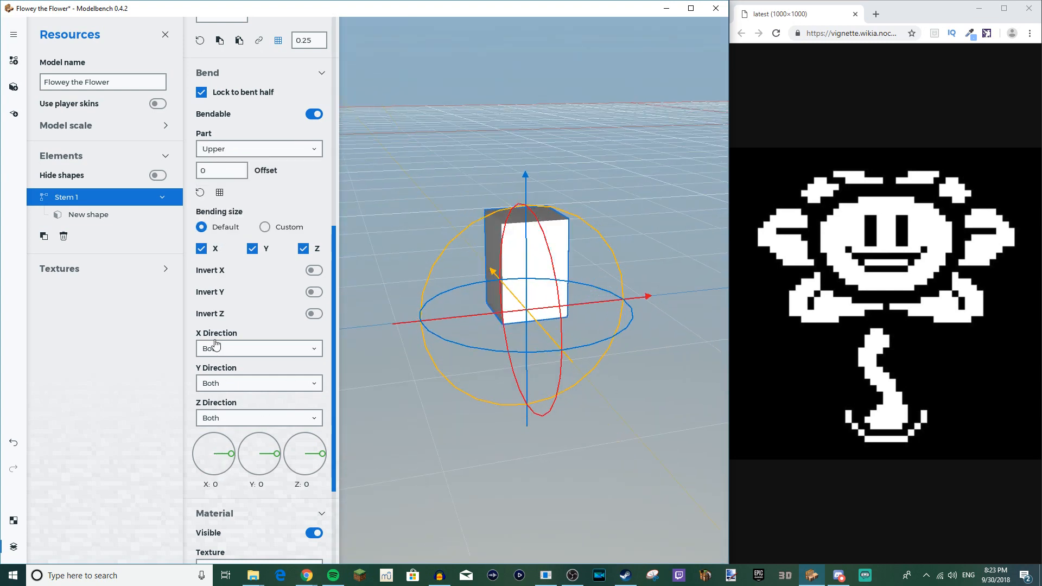
Step: Set the bend offset of Stem 1 to 1.5 and test the X bend
double_click(217, 174)
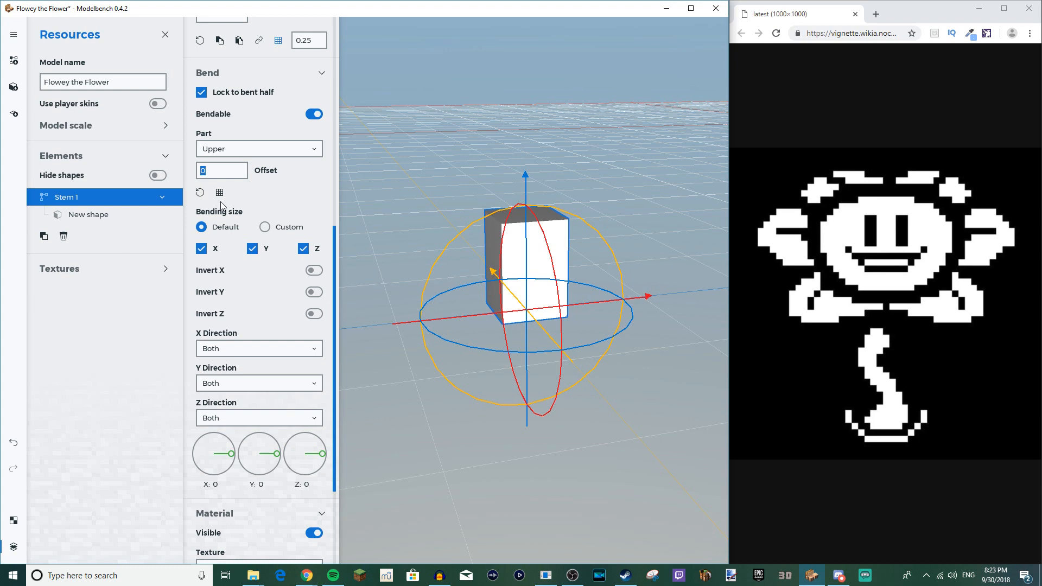
left_click_drag(403, 177, 369, 177)
left_click(220, 172)
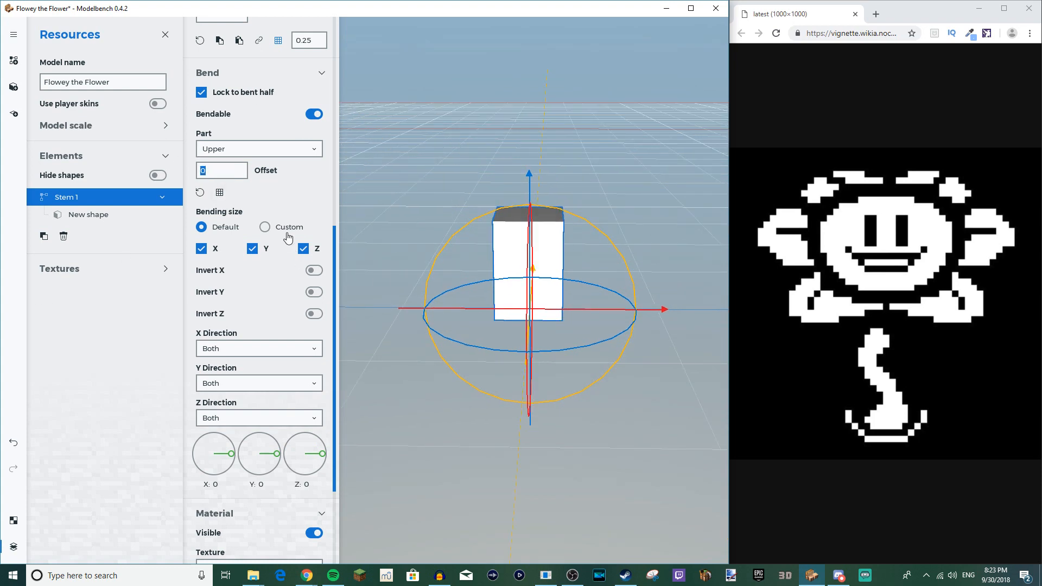
type("1.5")
mouse_move(231, 454)
left_mouse_down()
mouse_move(227, 441)
mouse_move(222, 471)
mouse_move(220, 452)
left_mouse_up()
Step: Switch Stem 1 to a custom bending size and test an X bend of 40
left_click(264, 227)
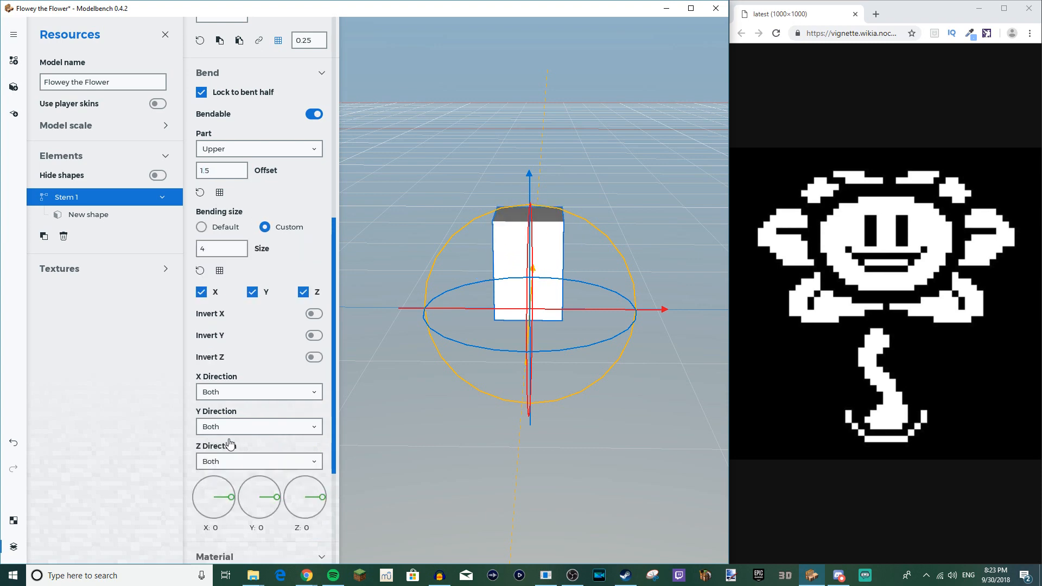
left_click_drag(231, 498, 228, 485)
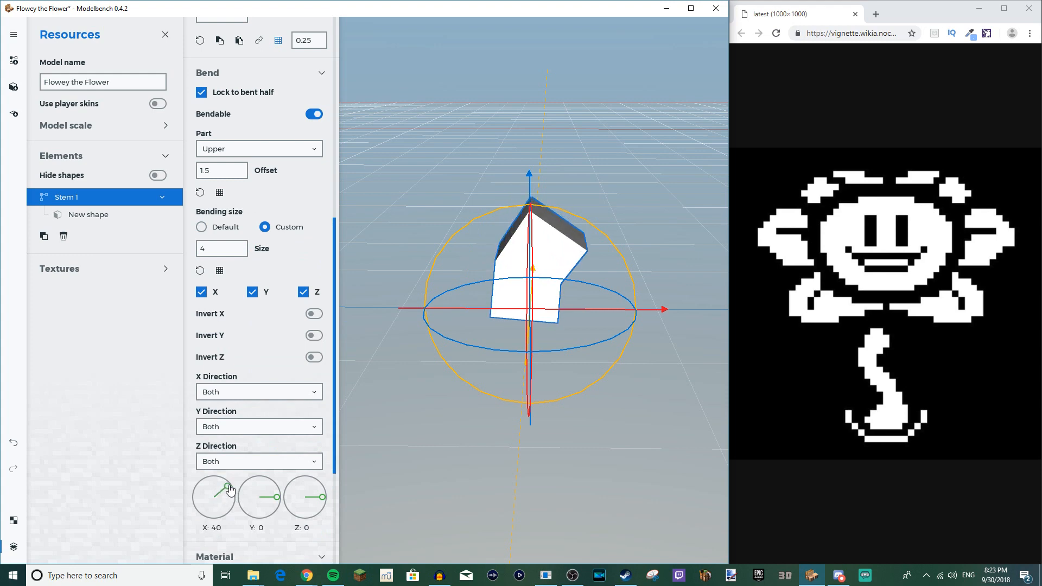
Step: Reduce the custom bending size of Stem 1 to 0.5
mouse_move(260, 256)
left_mouse_down()
mouse_move(239, 255)
mouse_move(247, 253)
left_mouse_up()
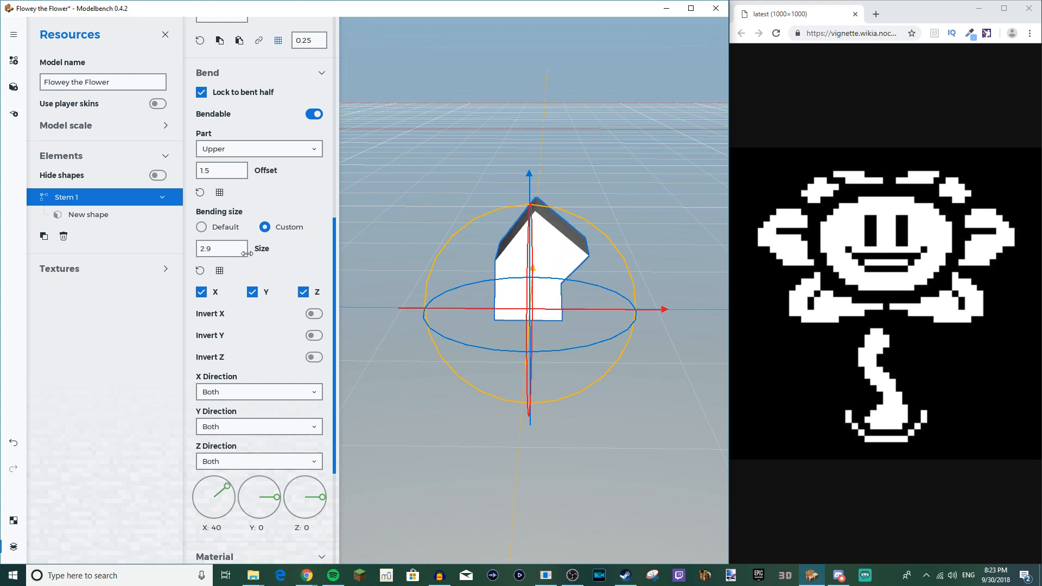
left_click_drag(356, 359, 355, 304)
mouse_move(261, 247)
left_mouse_down()
mouse_move(233, 247)
mouse_move(339, 263)
mouse_move(273, 253)
left_mouse_up()
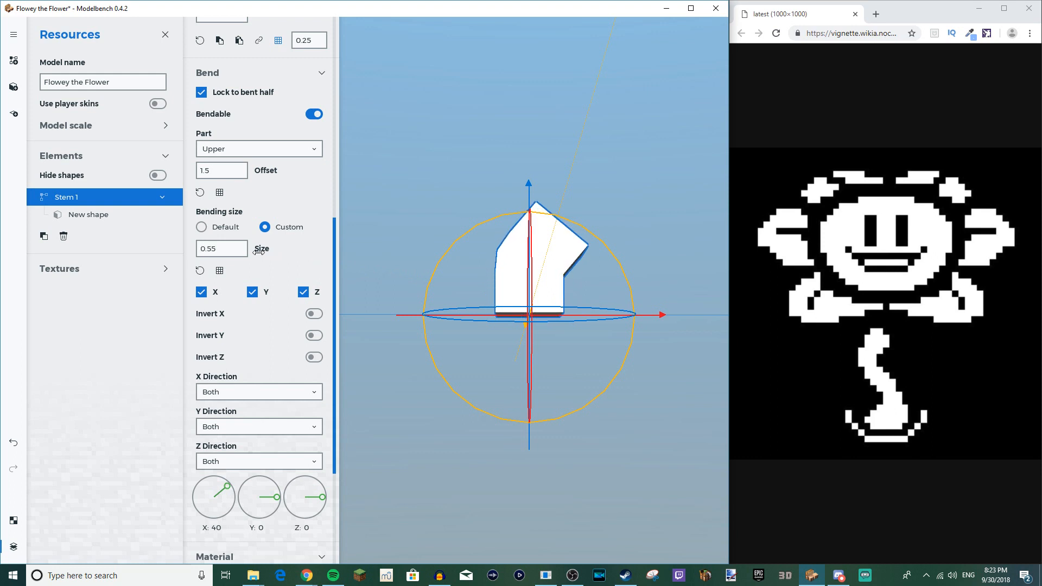
left_click(242, 251)
Step: Reset the X bend of Stem 1 to 0
left_click_drag(463, 210, 418, 161)
scroll(463, 209, "up", 2)
right_click(233, 499)
scroll(454, 172, "down", 3)
scroll(454, 173, "up", 3)
scroll(419, 161, "down", 3)
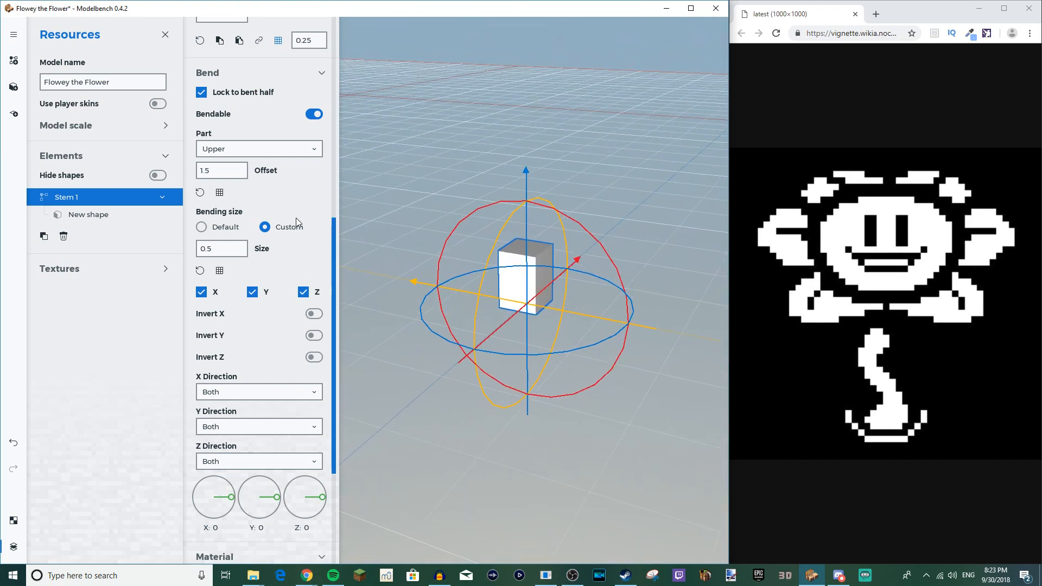
Step: Duplicate Stem 1, and duplicate the resulting copy to get three stem segments
left_click(43, 236)
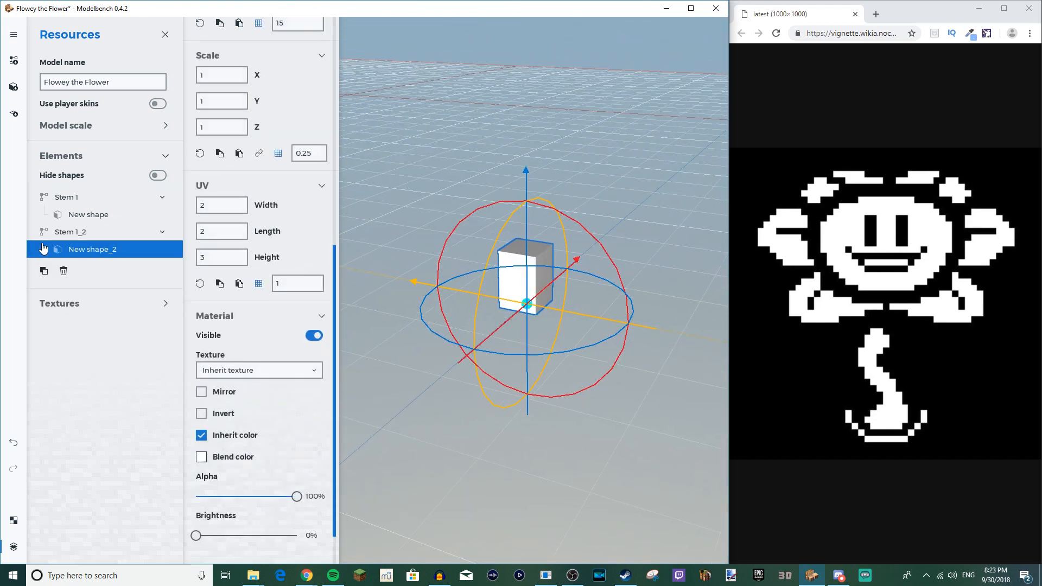
left_click(65, 217)
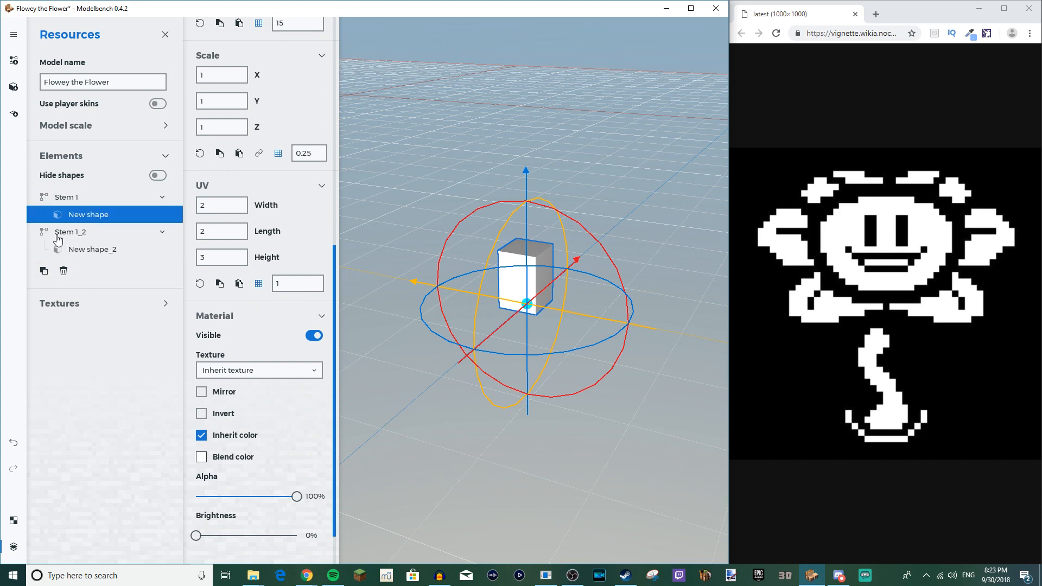
left_click(65, 232)
left_click(44, 271)
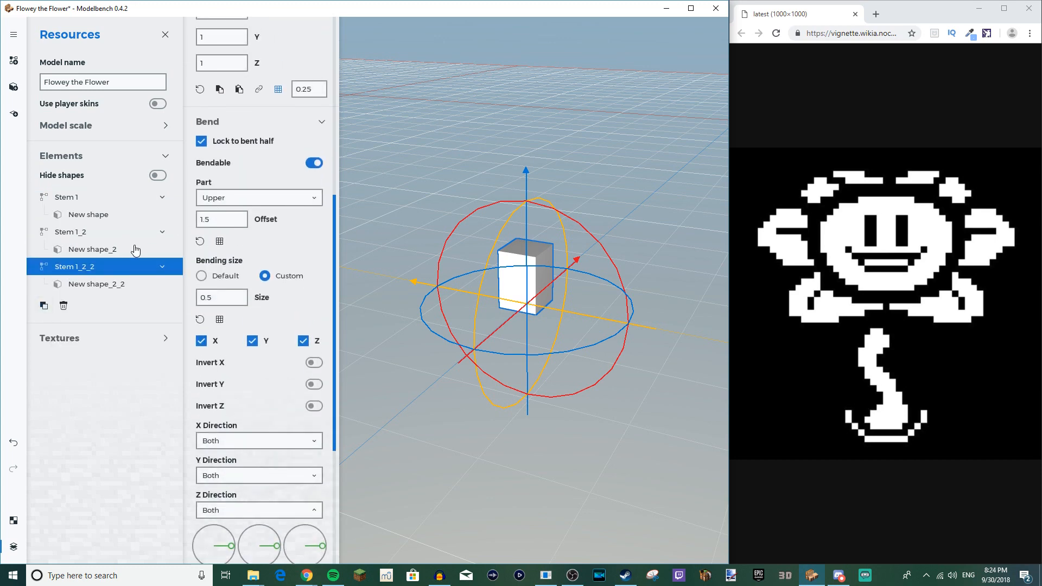
Step: Rename the copies Stem 2 and Stem 3, and nest Stem 2 inside Stem 1 and Stem 3 inside Stem 2
scroll(261, 163, "up", 6)
left_click(265, 21)
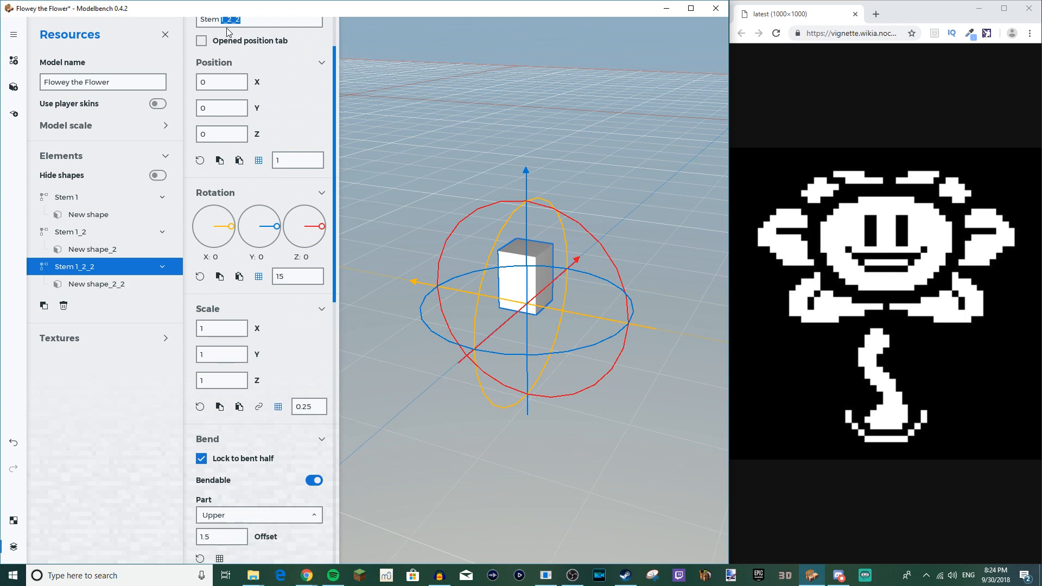
left_click(70, 237)
left_click(228, 21)
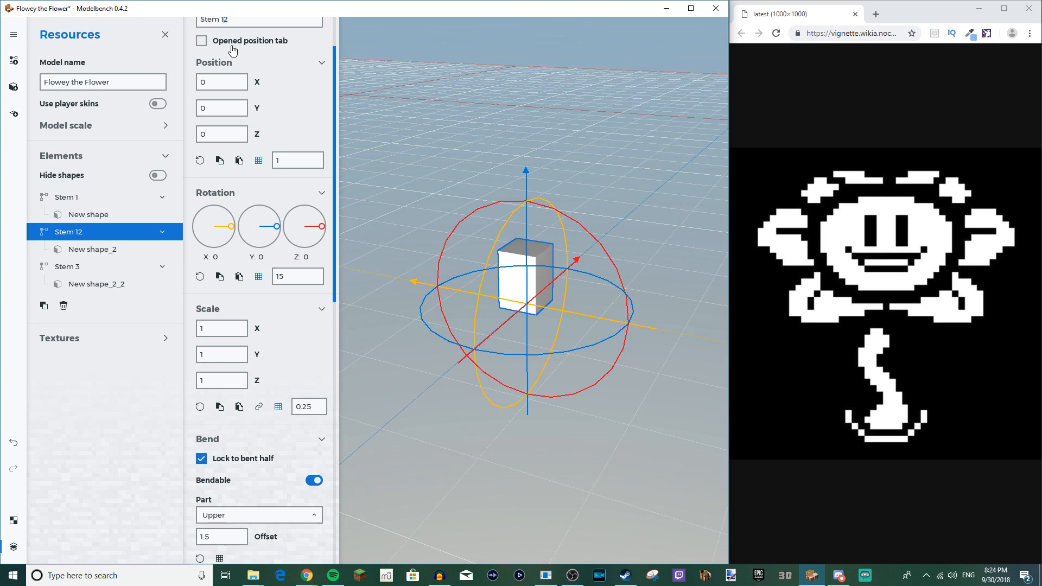
mouse_move(60, 239)
left_mouse_down()
mouse_move(64, 217)
mouse_move(75, 234)
left_mouse_up()
left_click_drag(64, 276, 80, 242)
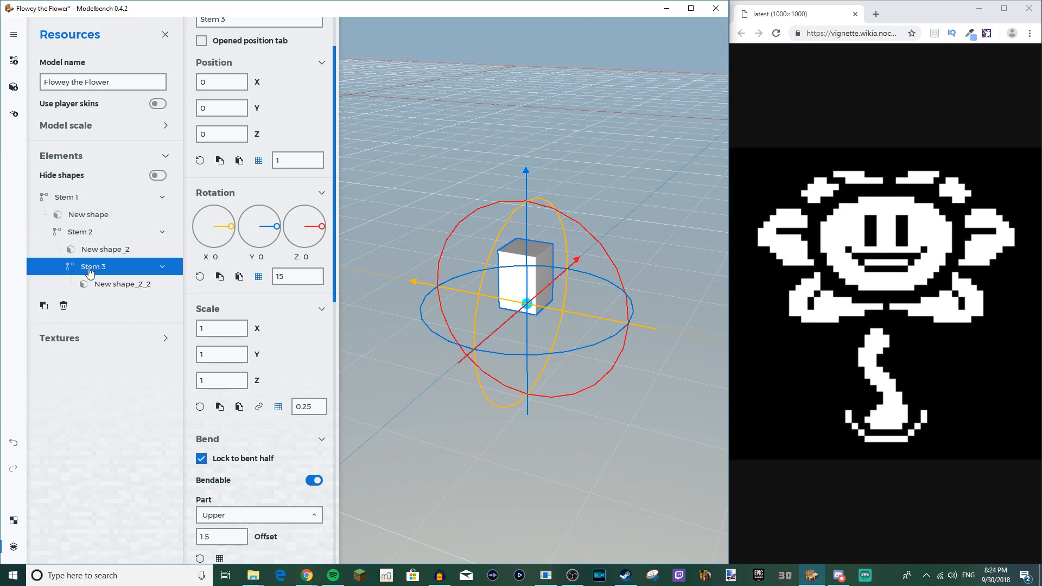
Step: Raise Stem 2 and Stem 3 together to a Y position of 3 so the segments stack end to end
left_click(78, 237, "ctrl")
left_click_drag(529, 251, 527, 197)
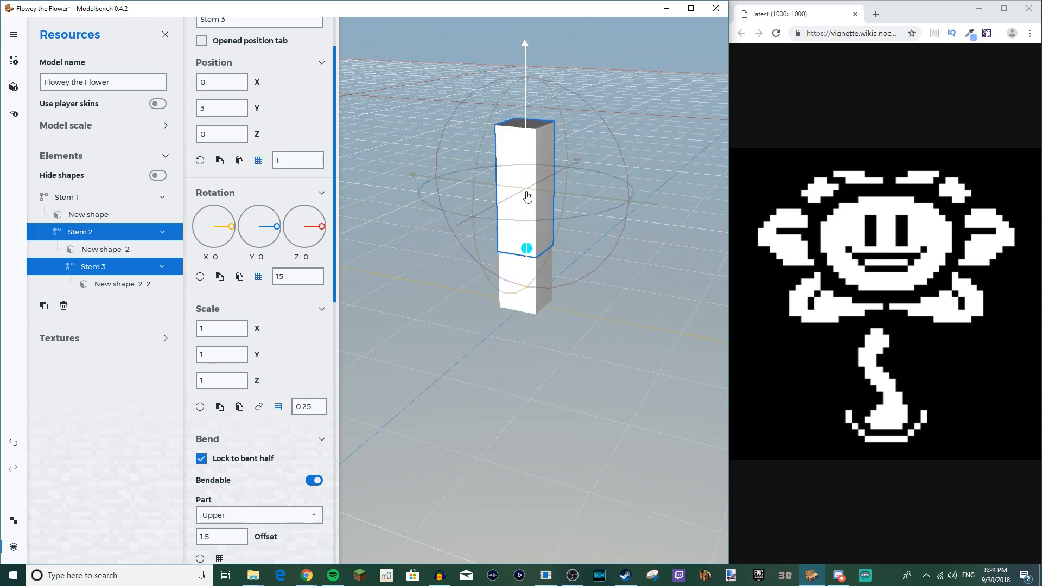
left_click_drag(576, 330, 616, 214)
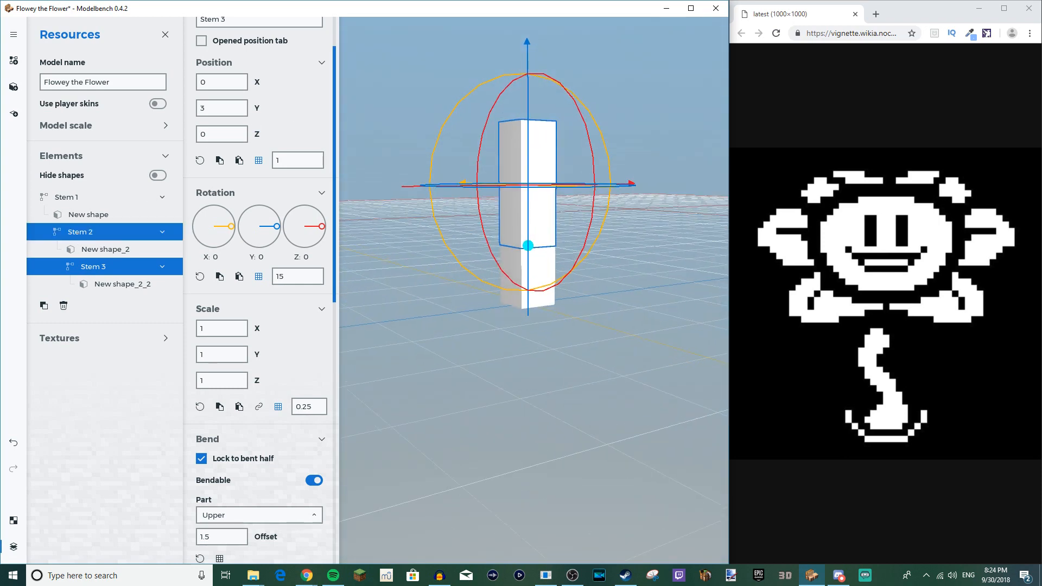
Step: Test the bends of Stem 1 and Stem 3, trying the Y and Z axes on Stem 3, and reset them to 0
left_click(78, 202)
scroll(250, 429, "down", 8)
mouse_move(231, 425)
left_mouse_down()
mouse_move(225, 438)
mouse_move(212, 403)
mouse_move(228, 437)
mouse_move(219, 440)
mouse_move(232, 424)
left_mouse_up()
left_click(97, 266)
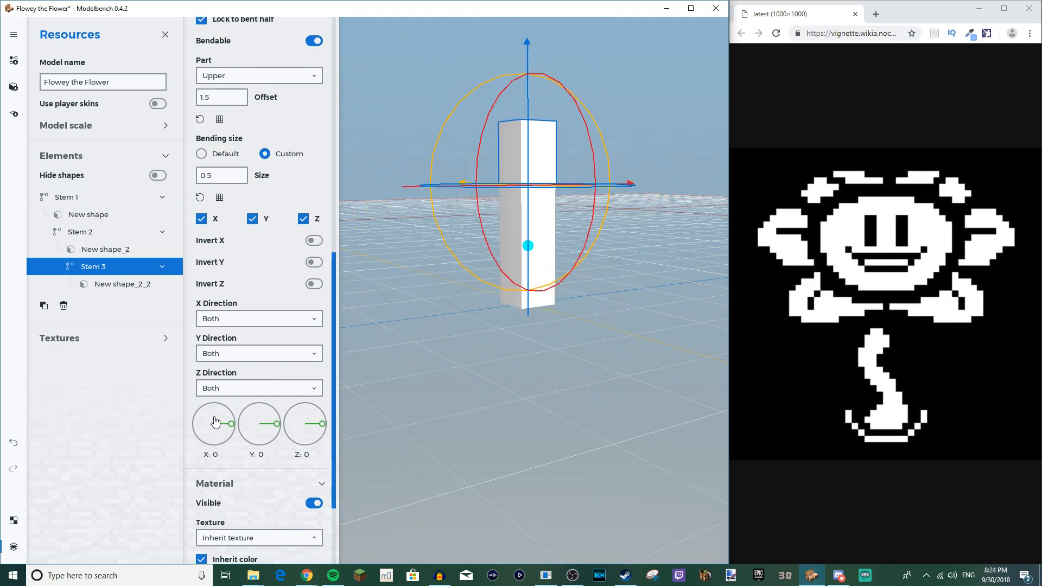
left_click_drag(424, 339, 395, 350)
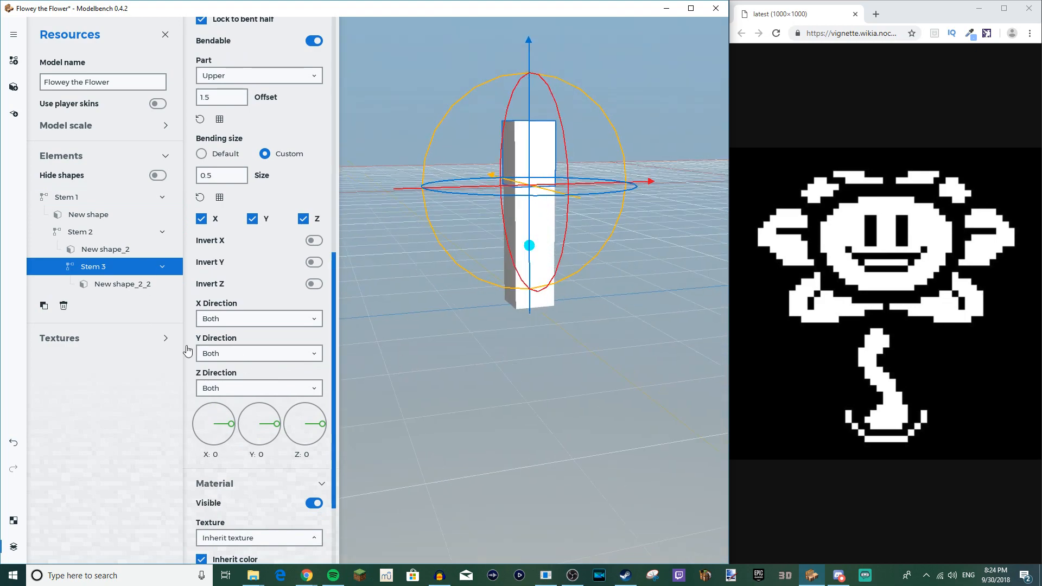
left_click_drag(277, 427, 226, 421)
right_click(268, 425)
mouse_move(308, 428)
left_mouse_down()
mouse_move(318, 414)
mouse_move(303, 455)
mouse_move(293, 421)
left_mouse_up()
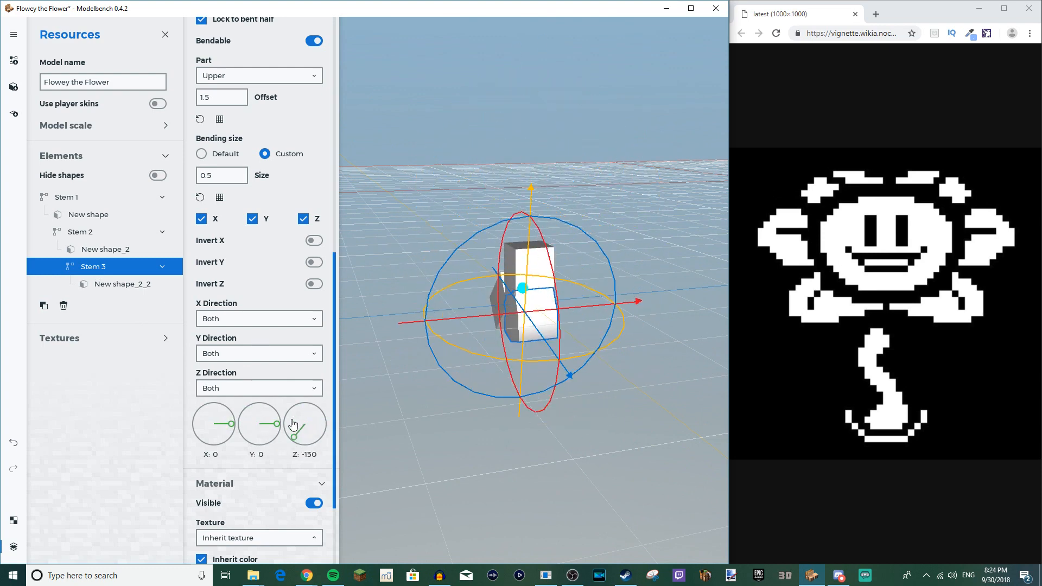
right_click(293, 422)
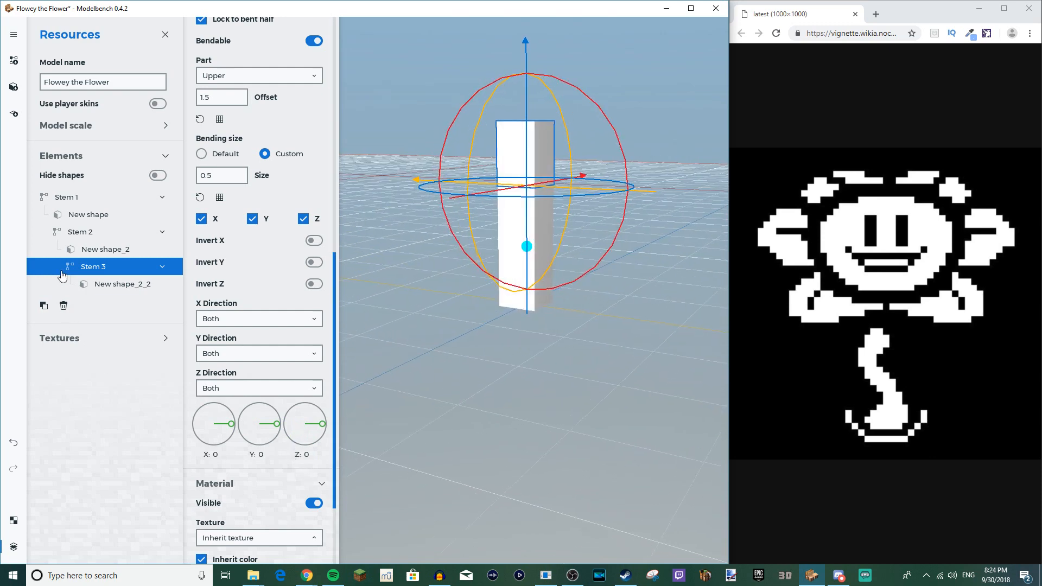
Step: Collapse Stem 2, take it out of Stem 1 and shift it aside to X position 13
left_click(88, 239)
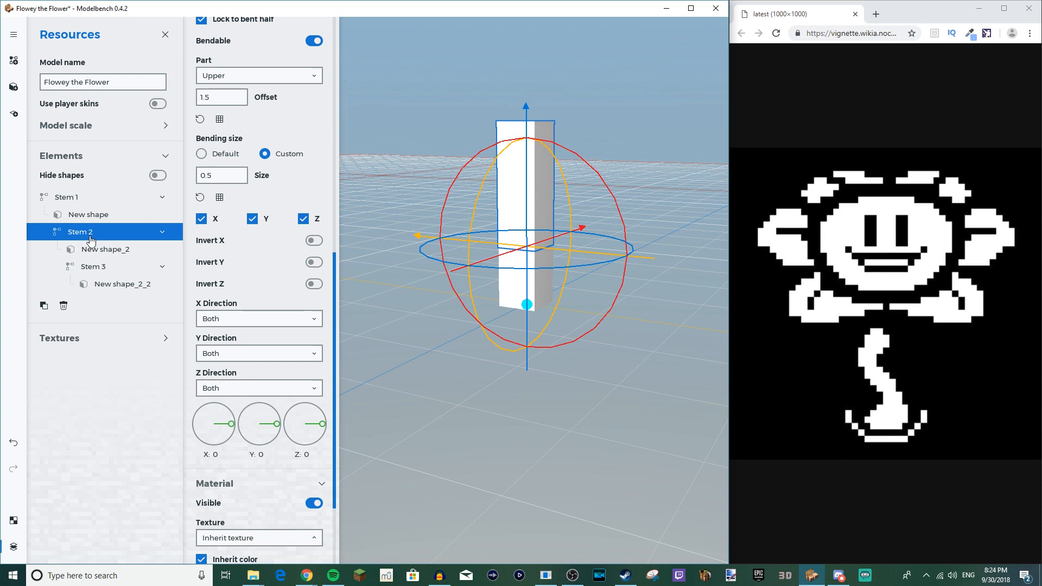
left_click(162, 232)
mouse_move(88, 234)
left_mouse_down()
mouse_move(133, 245)
mouse_move(96, 243)
left_mouse_up()
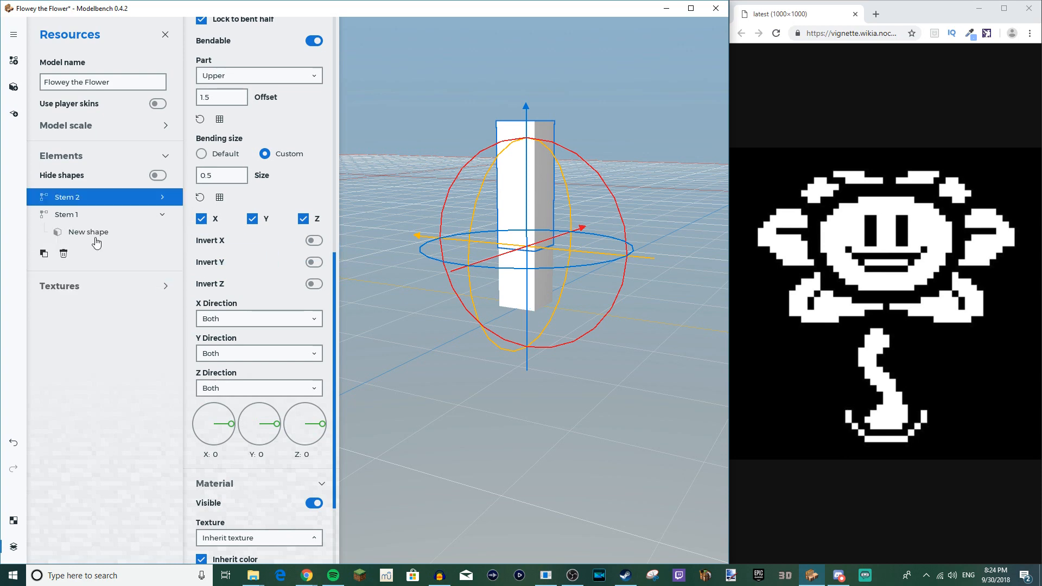
left_click_drag(565, 250, 385, 240)
Step: Add a new part inside Stem 1 and put a duplicate of the Stem 1 shape into it
left_click(103, 219)
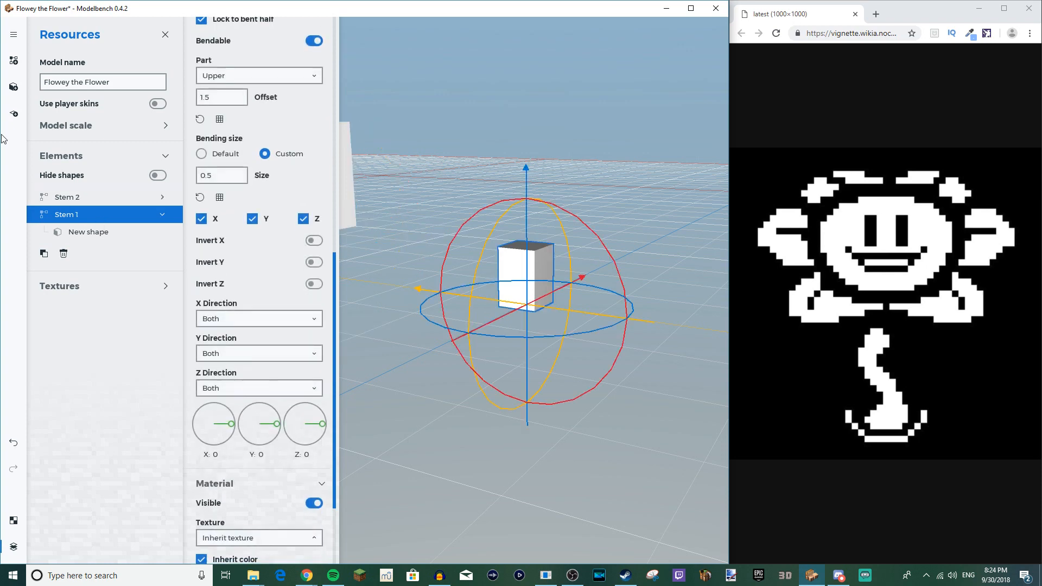
left_click(14, 60)
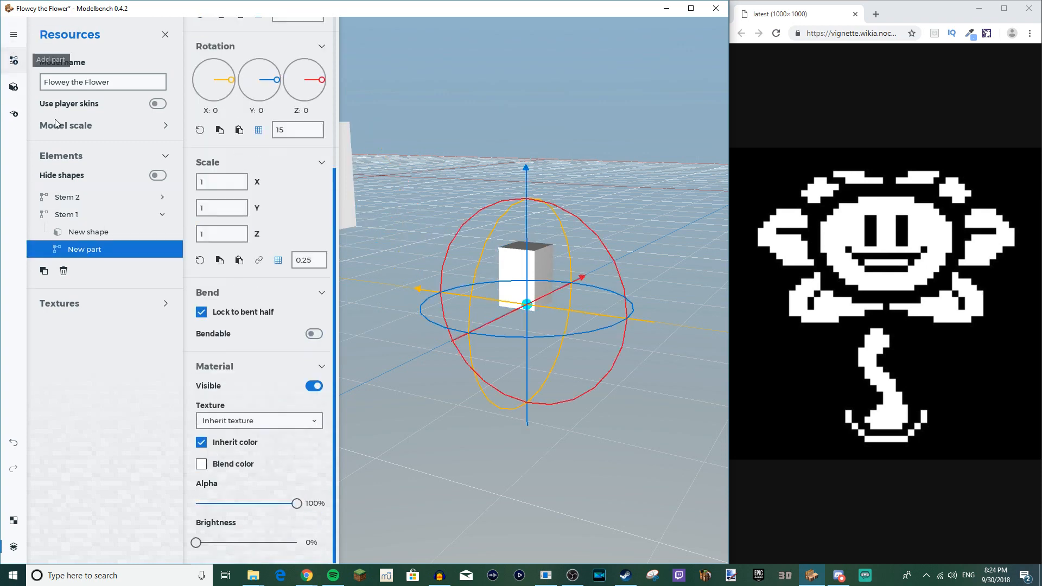
left_click(82, 232)
left_click(44, 271)
left_click_drag(82, 249, 95, 274)
left_click(112, 253)
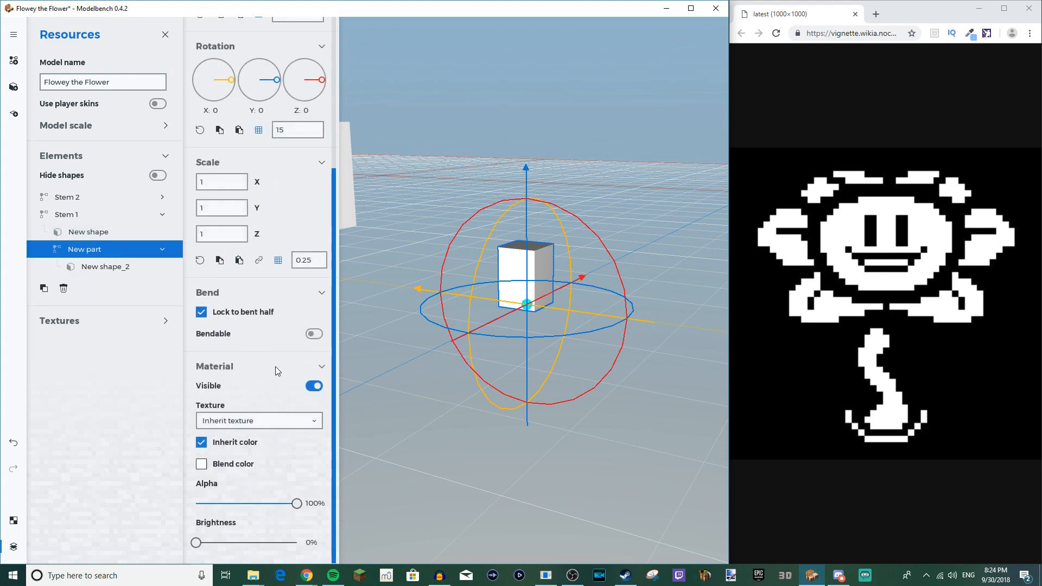
Step: Make the new part bendable about X, with the Upper part bending and an offset of 1.5
left_click(313, 334)
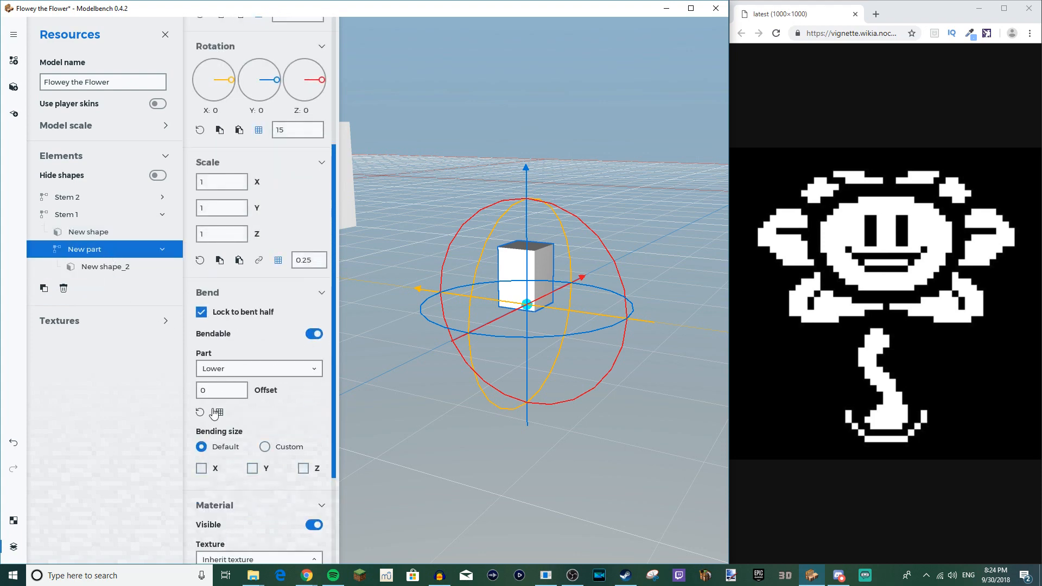
left_click(202, 468)
left_click(231, 369)
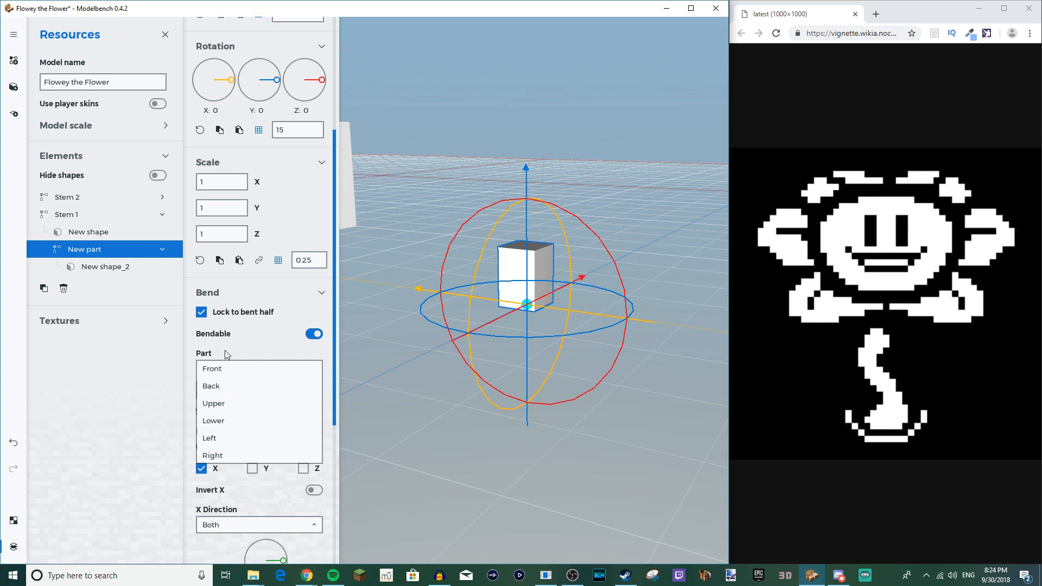
left_click(221, 372)
left_click(223, 390)
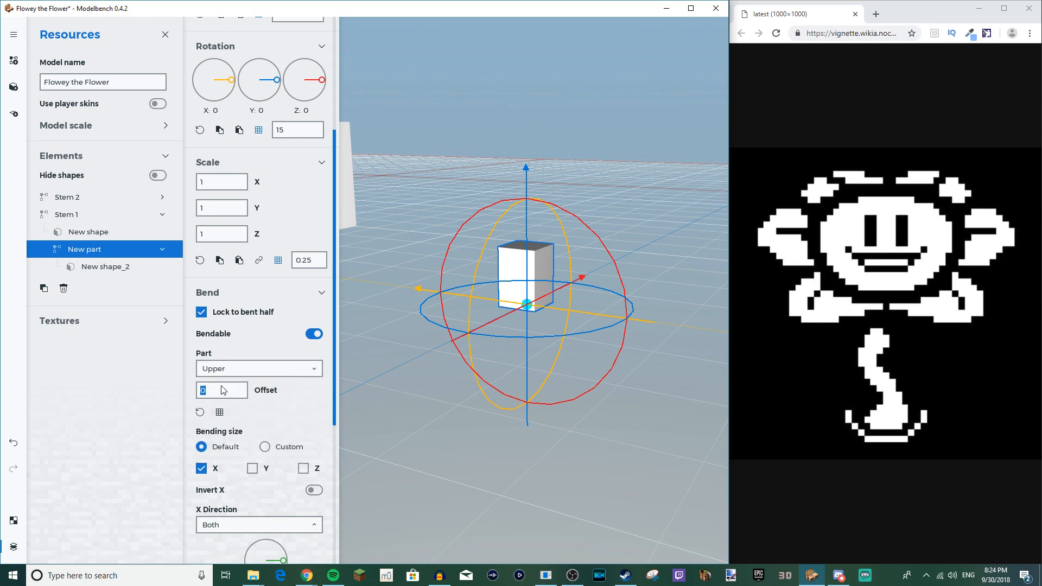
scroll(223, 390, "down", 3)
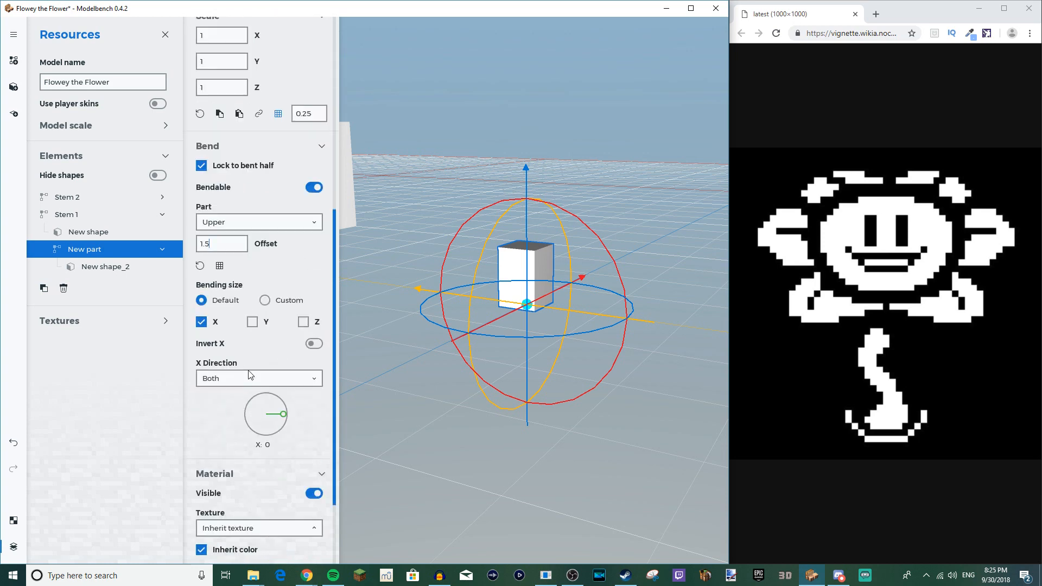
Step: Move the new part up onto the Stem 1 block, test Stem 1's X bend and reset it to 0
scroll(224, 274, "up", 7)
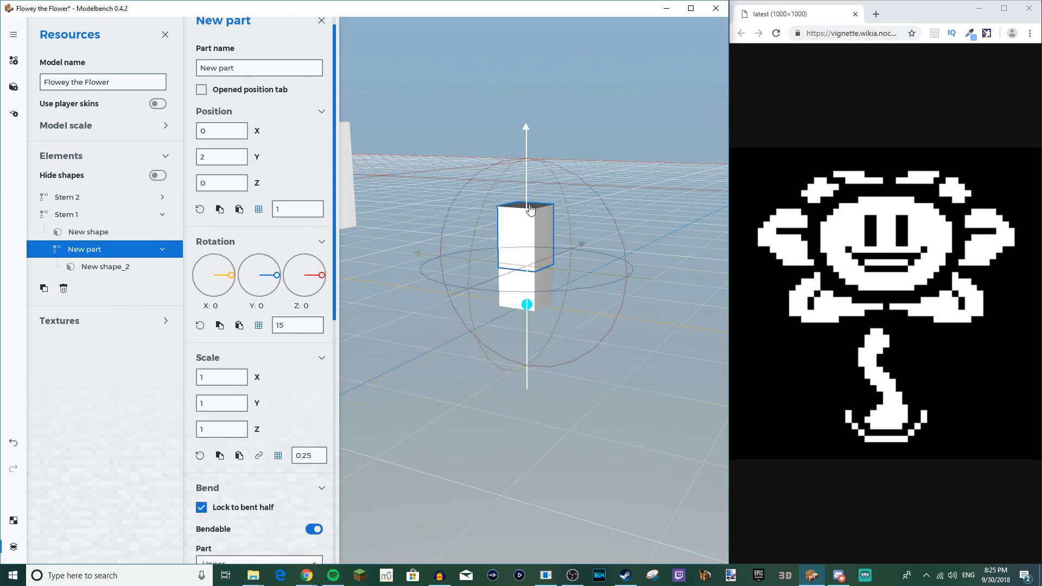
left_click(73, 216)
scroll(248, 440, "down", 3)
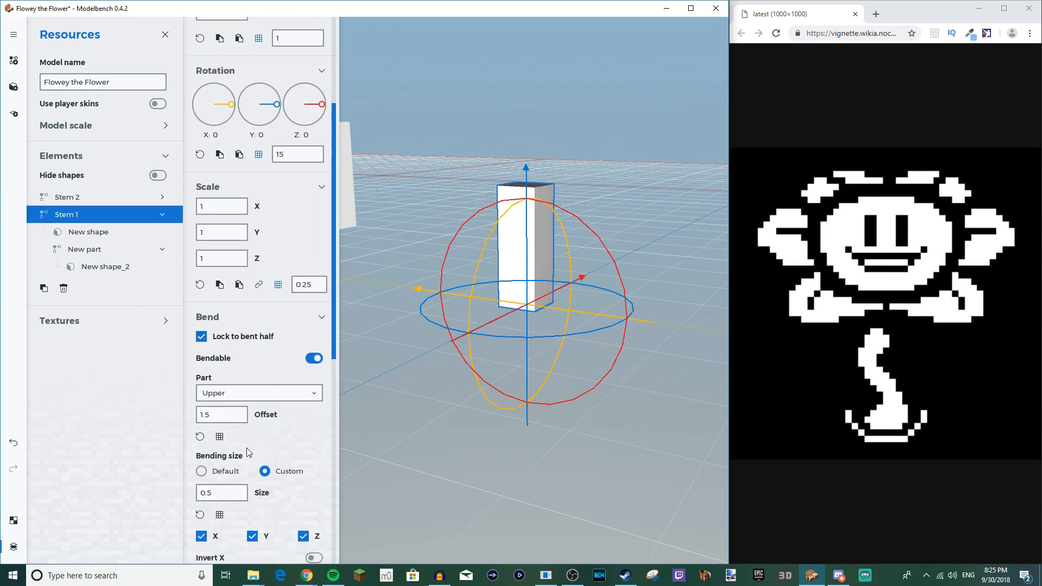
scroll(246, 435, "down", 5)
left_click_drag(233, 472, 206, 449)
left_click(74, 248)
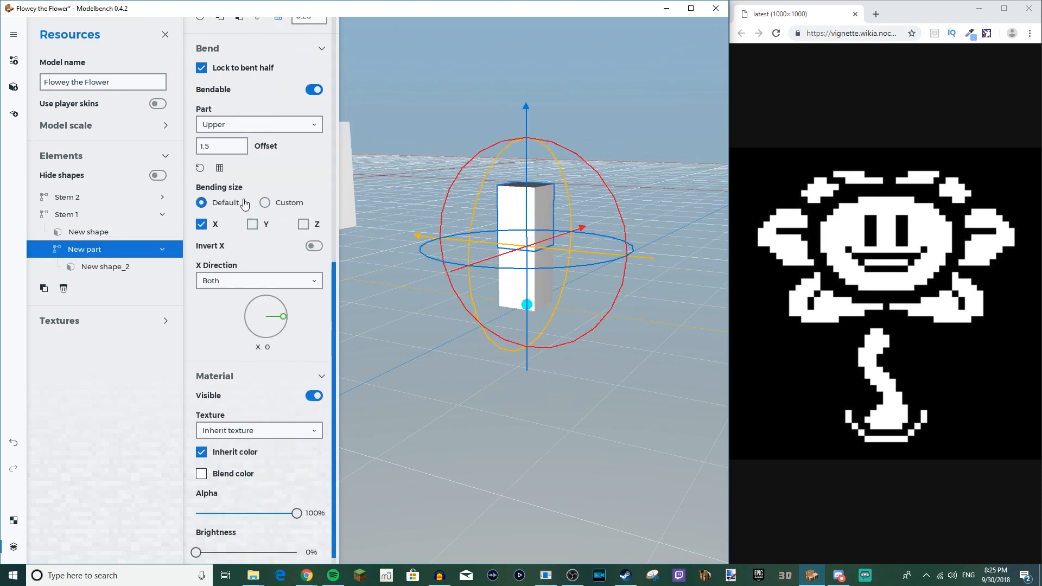
left_click(88, 231)
left_click(73, 215)
left_click_drag(215, 429, 218, 424)
right_click(217, 425)
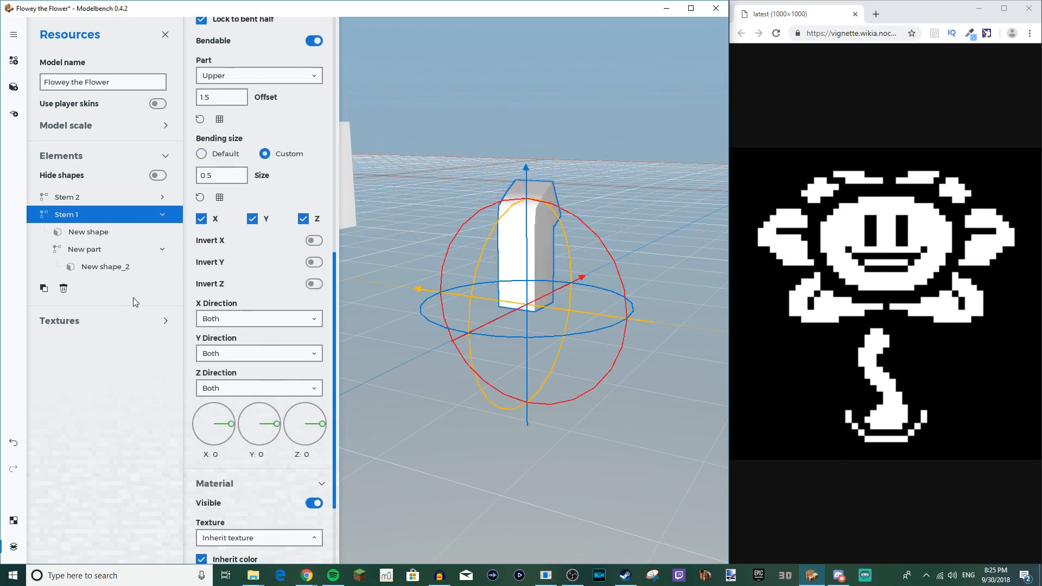
Step: Delete the new part and its shape from Stem 1
left_click(84, 250)
key("Delete")
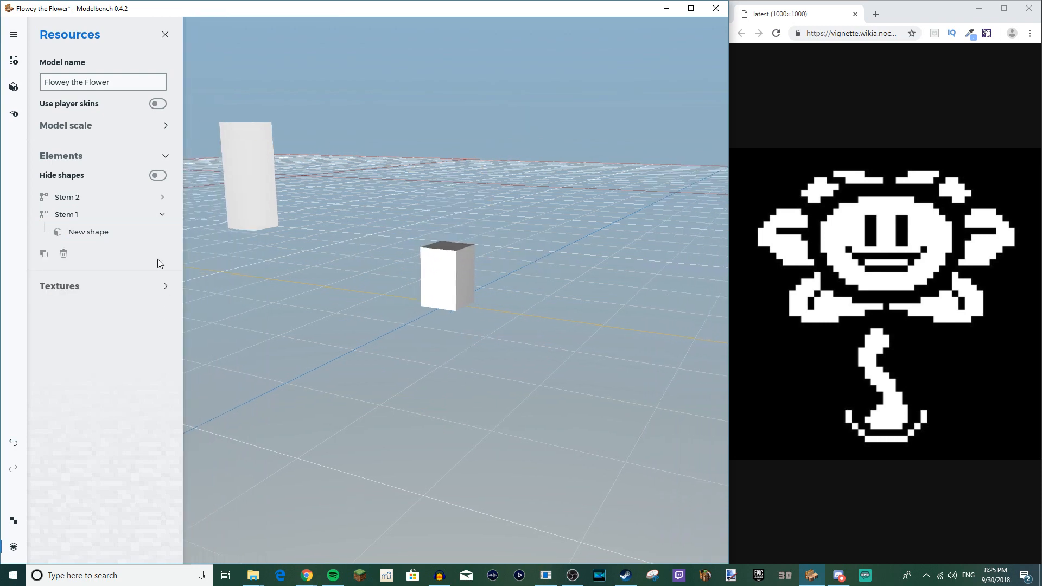
Step: Nest Stem 2 back inside Stem 1 and reset its X position to 0
left_click(64, 217)
left_click_drag(64, 196, 65, 216)
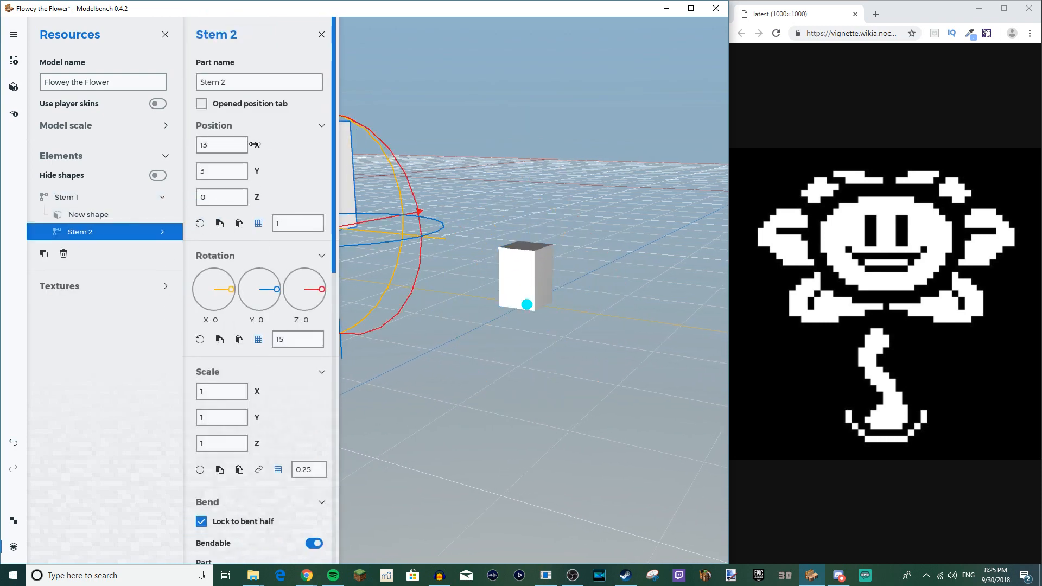
right_click(265, 145)
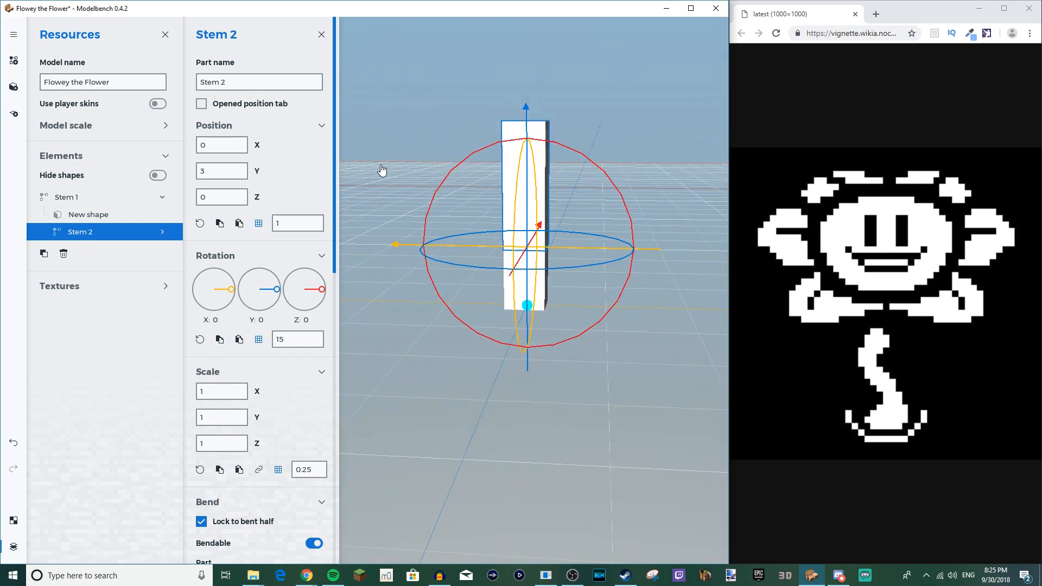
Step: Test the X bends of Stem 2 and Stem 1 and return the stem to straight
middle_click_drag(490, 390, 480, 418)
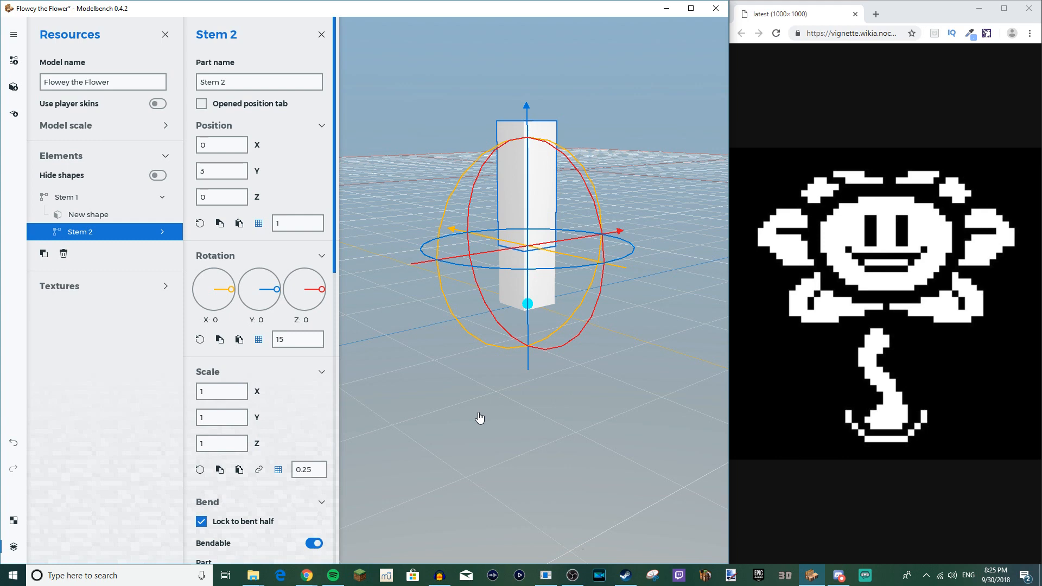
scroll(255, 489, "down", 10)
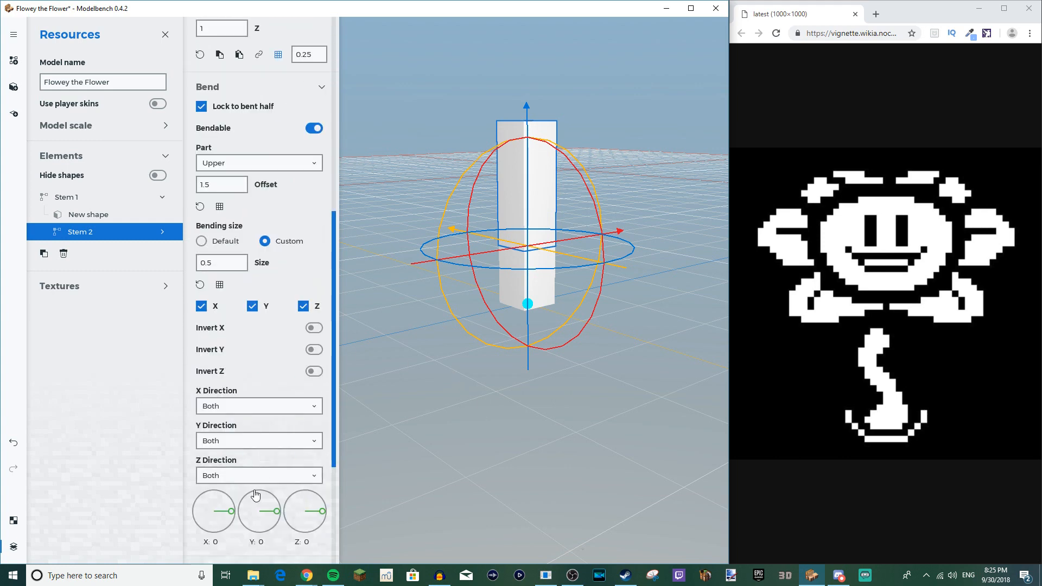
mouse_move(228, 487)
left_mouse_down()
mouse_move(223, 468)
mouse_move(228, 487)
left_mouse_up()
left_click(100, 201)
middle_click_drag(465, 377, 443, 398)
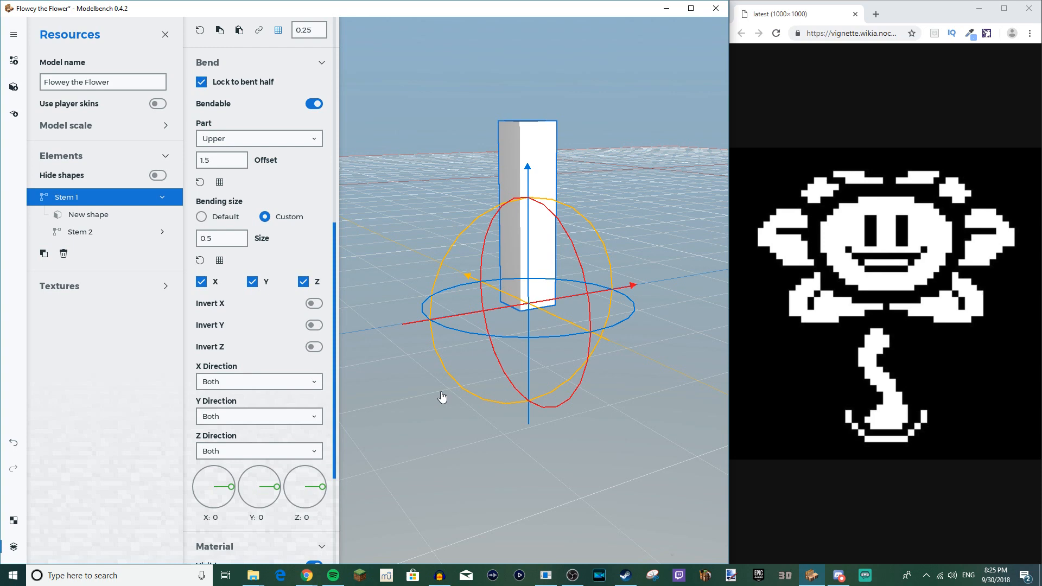
right_click_drag(531, 169, 526, 162)
mouse_move(391, 190)
left_mouse_down()
mouse_move(390, 163)
mouse_move(391, 191)
left_mouse_up()
scroll(394, 212, "down", 2)
left_click_drag(233, 487, 255, 487)
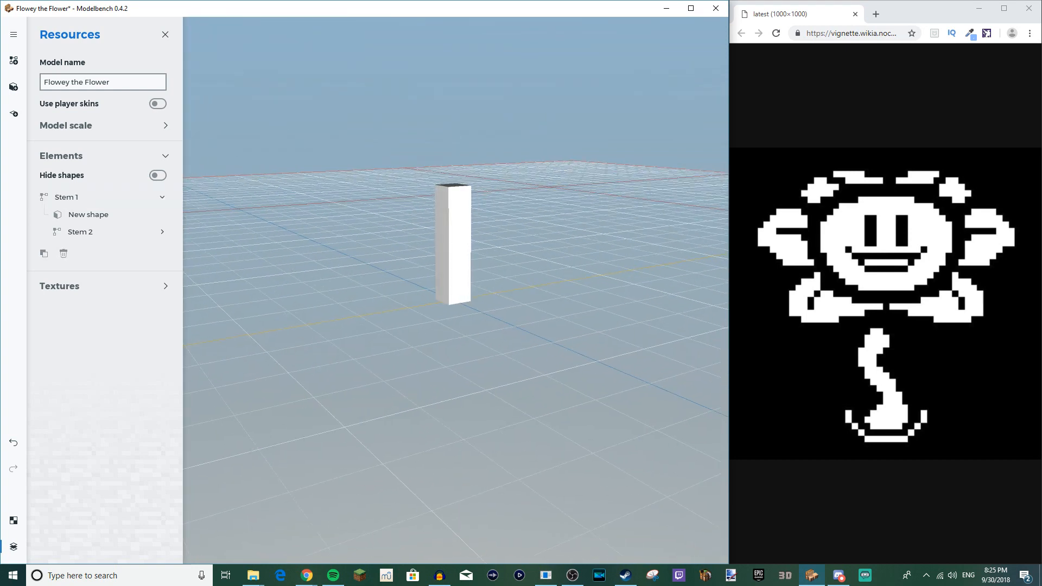
left_click(89, 196)
left_click(139, 216)
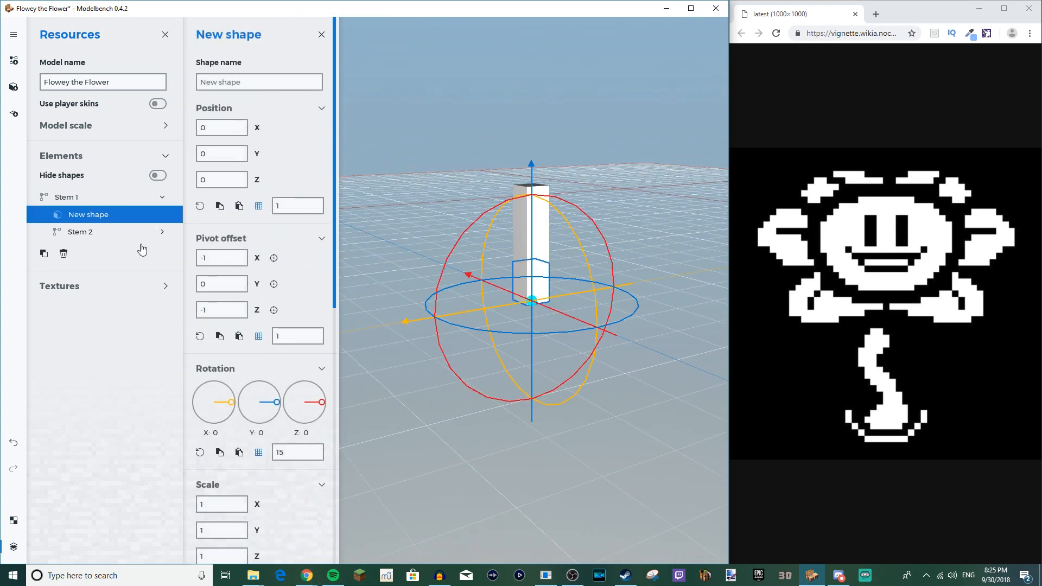
scroll(415, 477, "up", 4)
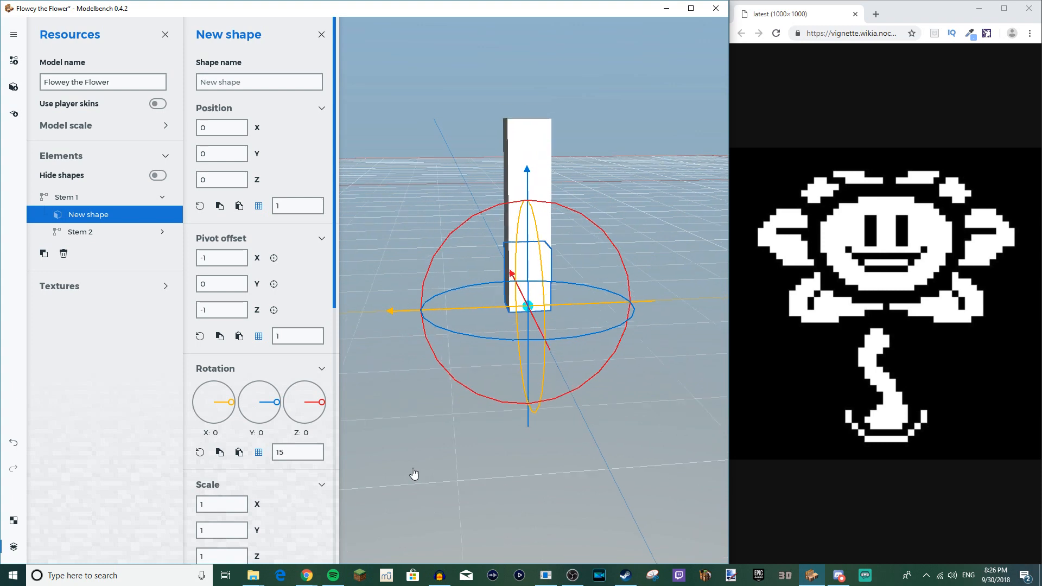
left_click_drag(414, 463, 415, 463)
right_click_drag(415, 463, 388, 393)
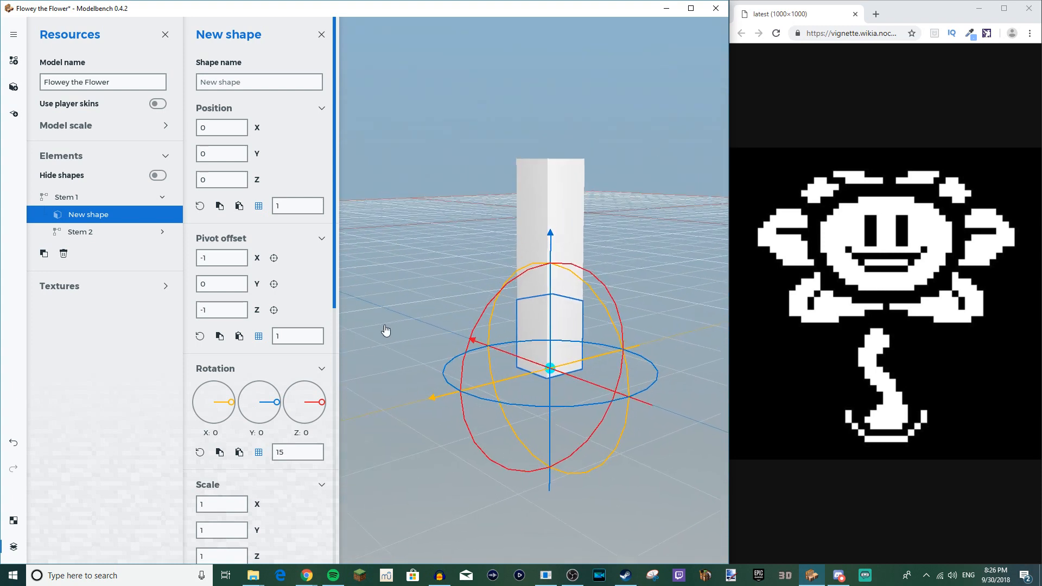
left_click(14, 65)
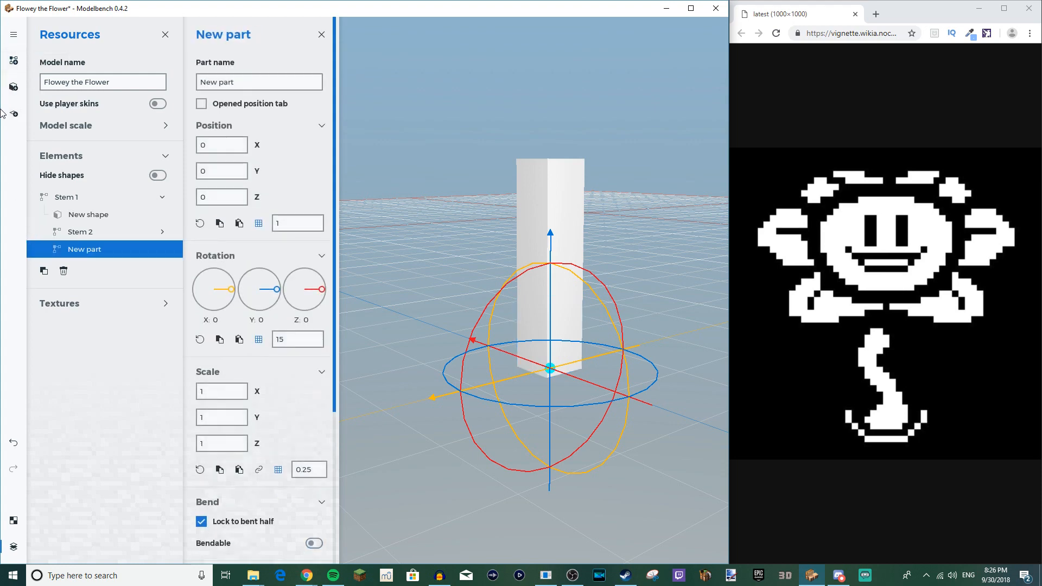
left_click(12, 85)
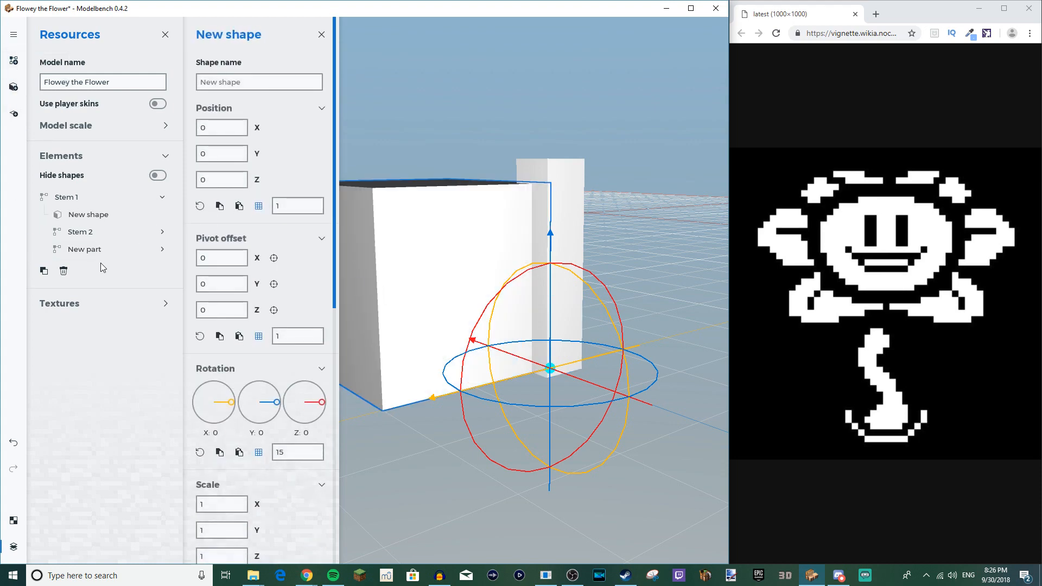
key("ctrl+z")
key("ctrl+z")
Step: Add a cube directly to Stem 1 and set its UV width to 3
left_click(13, 86)
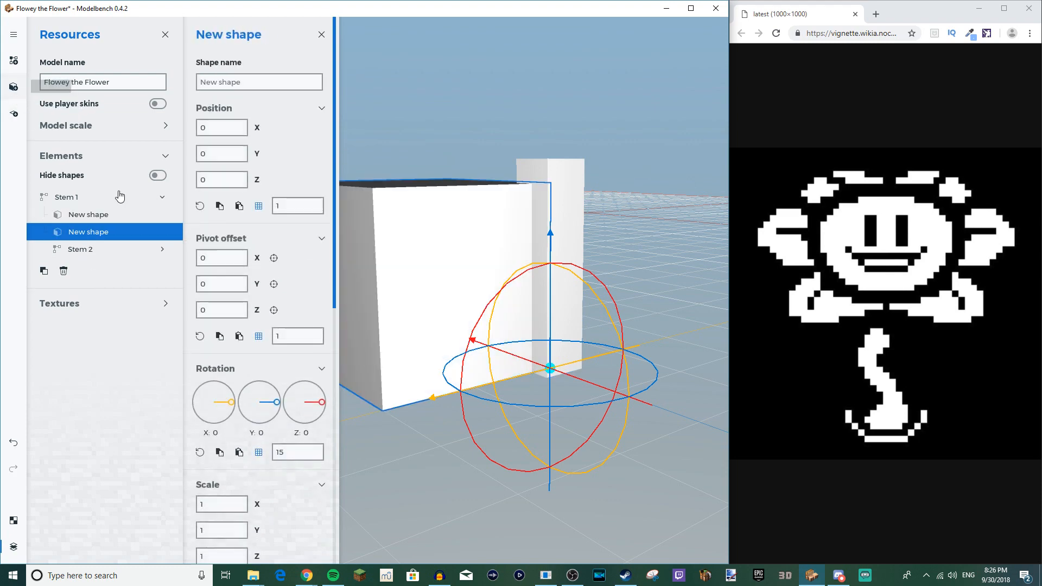
left_click(88, 198)
scroll(260, 390, "down", 6)
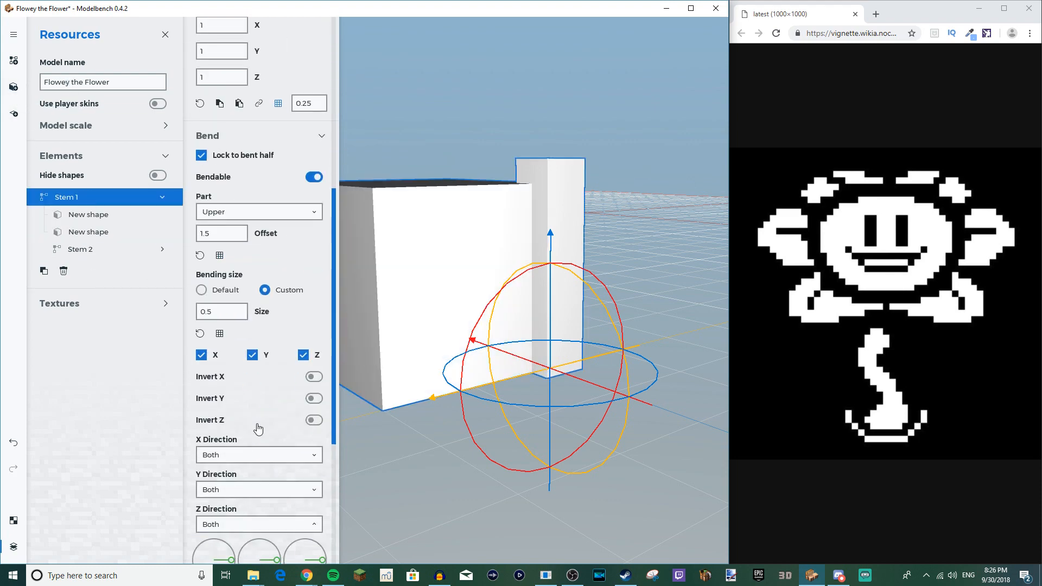
left_click(78, 215)
left_click(103, 232)
left_click_drag(258, 270, 248, 297)
Step: Add a new part containing a cube inside Stem 1, set the cube's UV width to 2 and its Z position to -9
left_click(66, 197)
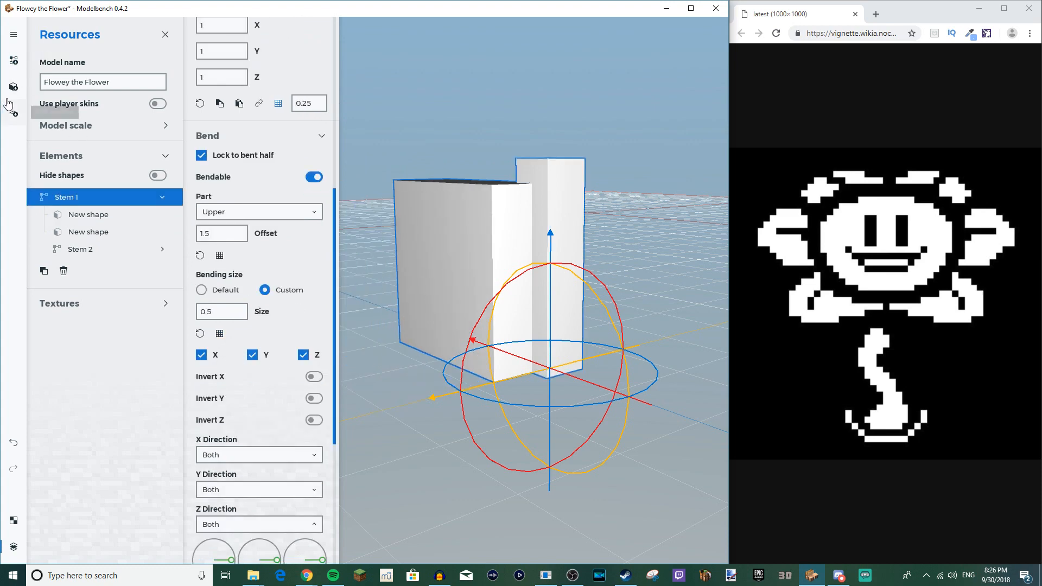
left_click(14, 60)
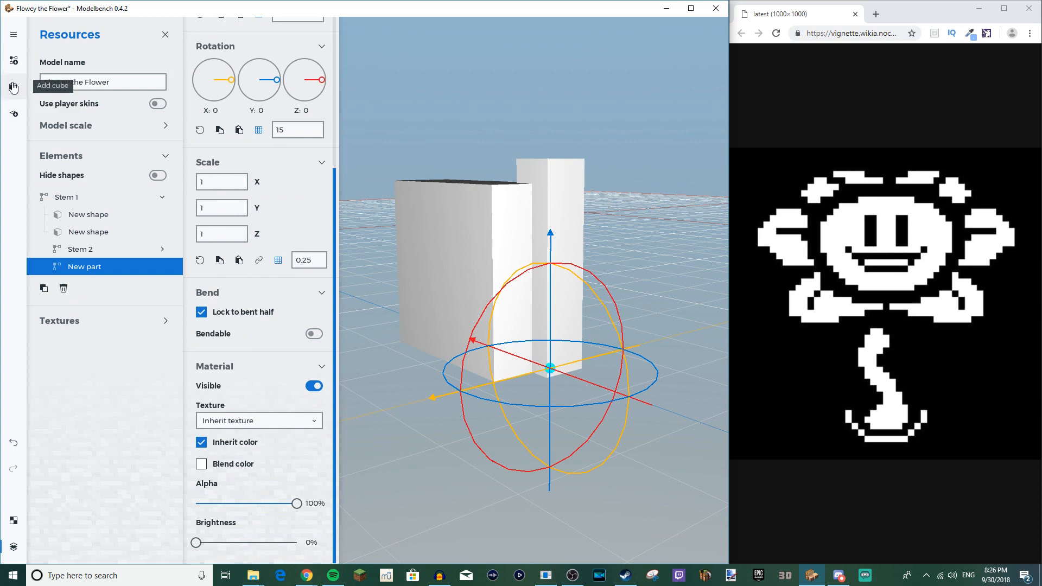
left_click(13, 87)
left_click(114, 268)
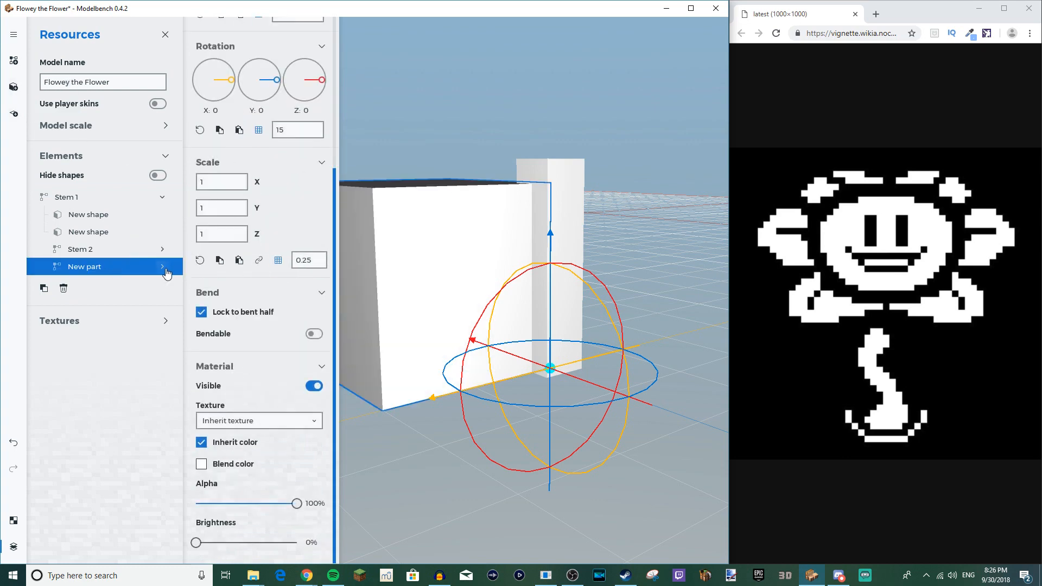
left_click(116, 287)
left_click_drag(264, 423, 198, 425)
left_click_drag(582, 380, 733, 481)
left_click_drag(517, 312, 517, 260)
scroll(516, 312, "down", 2)
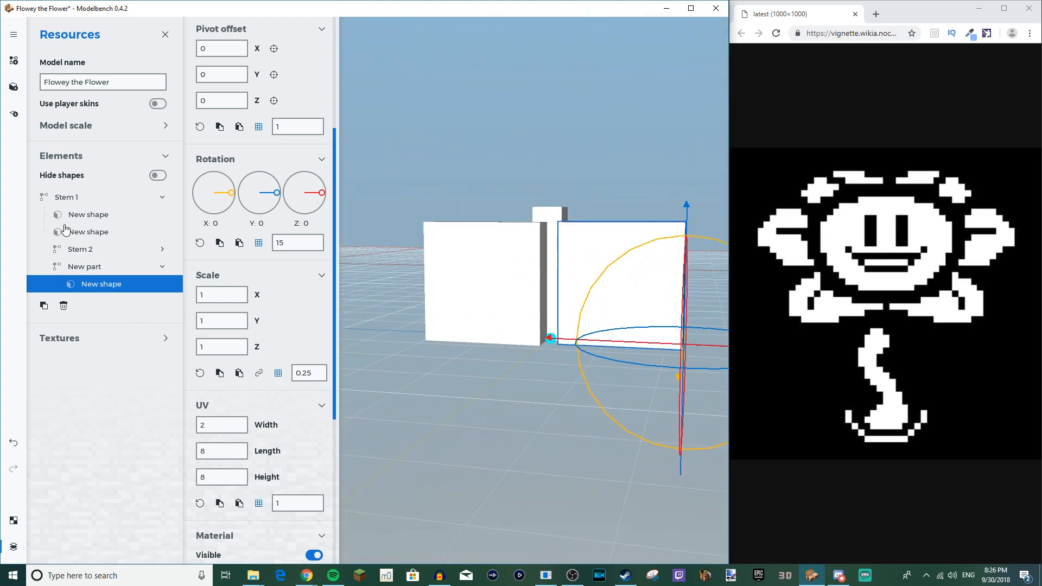
Step: Test Stem 1's bends with both attached blocks and reset all bend angles to 0
left_click(73, 197)
scroll(294, 433, "down", 6)
scroll(251, 488, "down", 2)
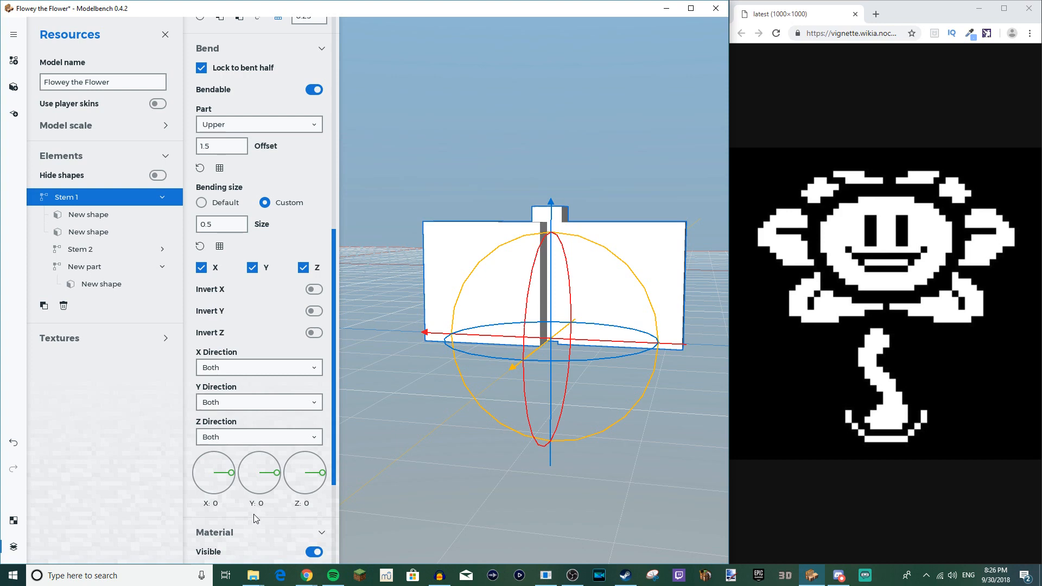
mouse_move(224, 472)
left_mouse_down()
mouse_move(232, 480)
mouse_move(222, 492)
left_mouse_up()
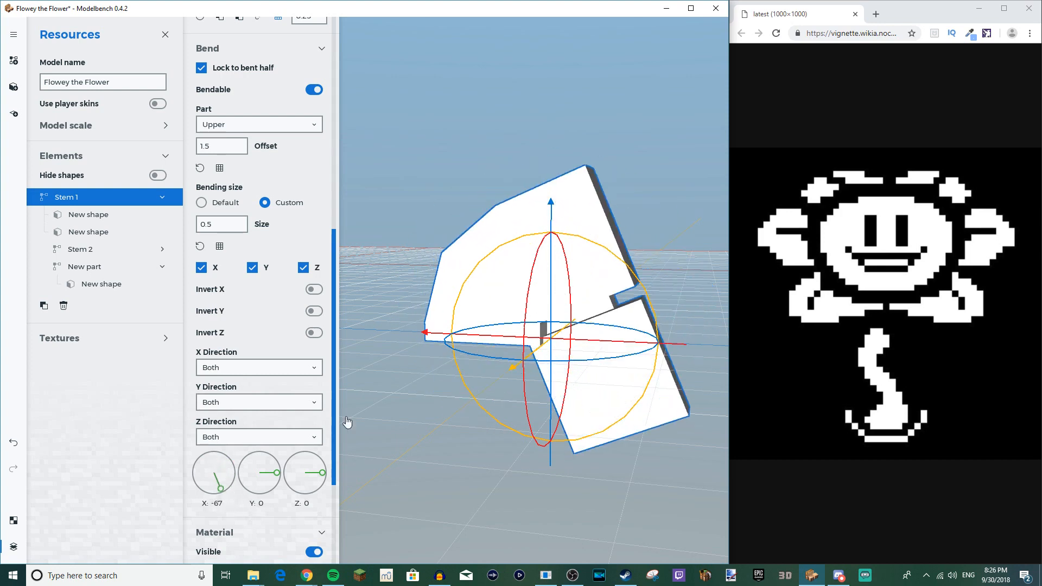
right_click(219, 481)
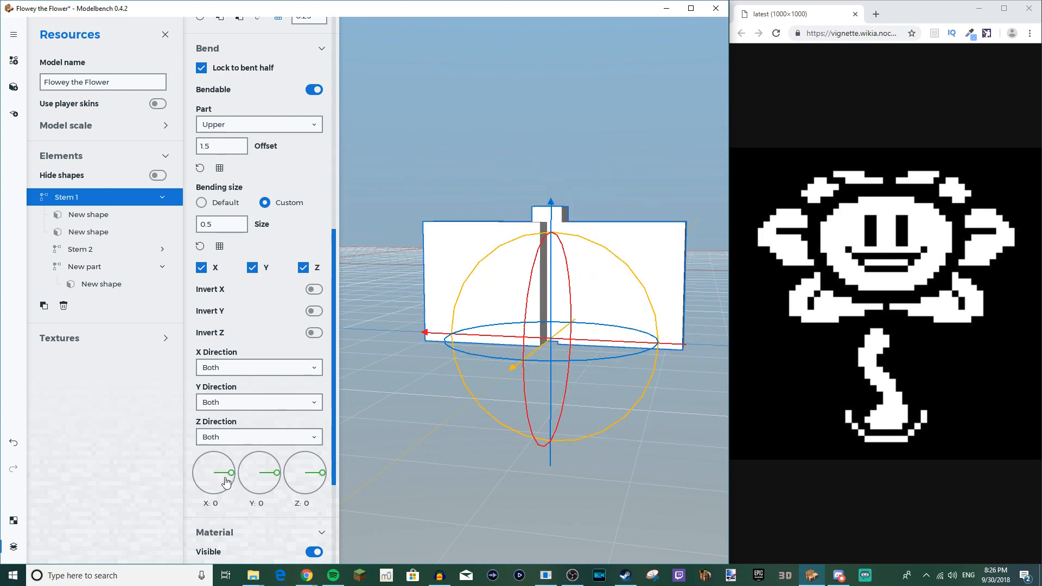
left_click_drag(274, 473, 329, 494)
right_click(261, 489)
right_click(322, 490)
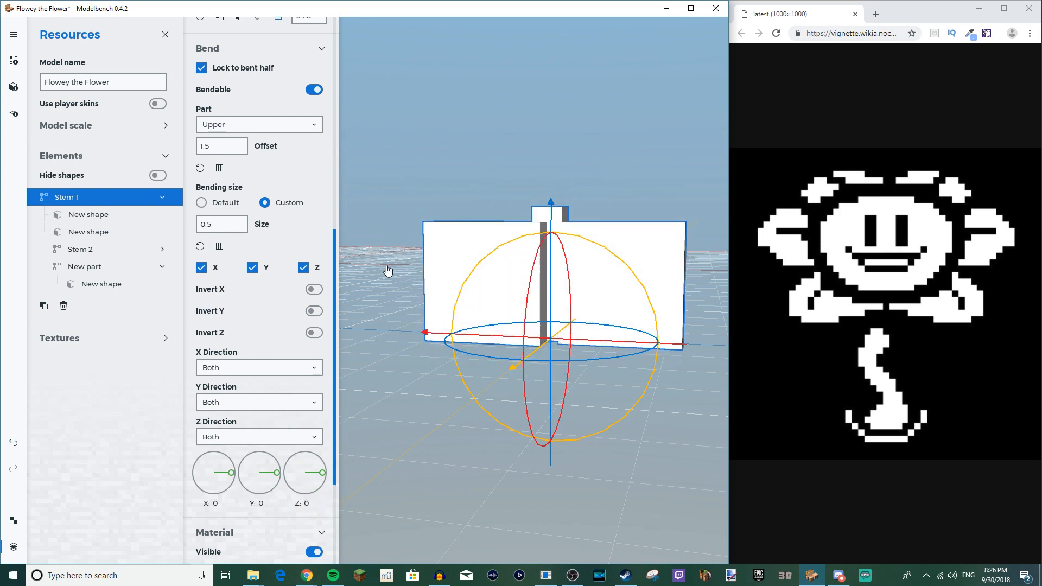
Step: Delete the extra 3-wide cube attached directly to Stem 1
left_click_drag(403, 224, 437, 228)
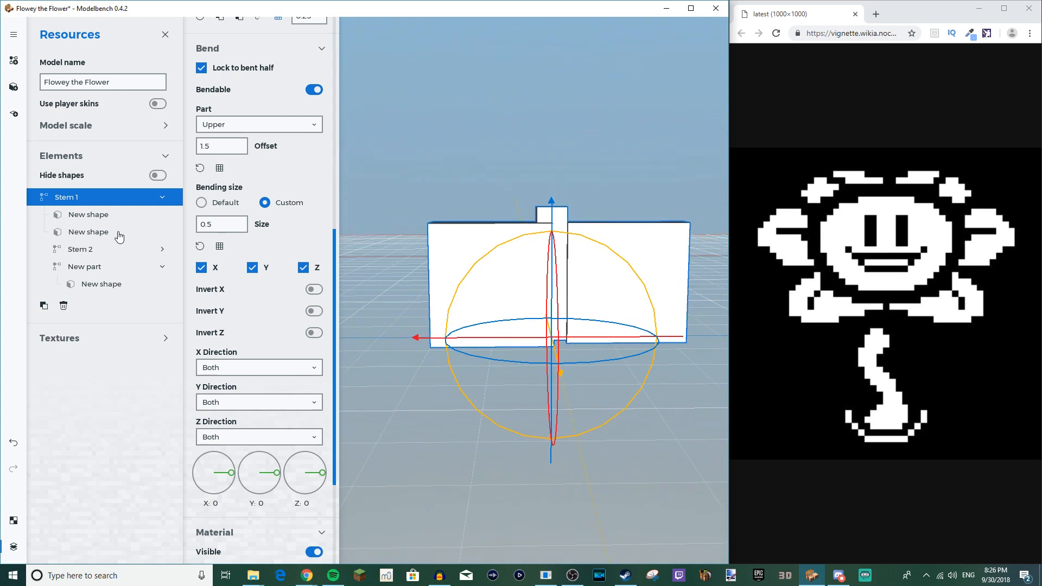
left_click(80, 234)
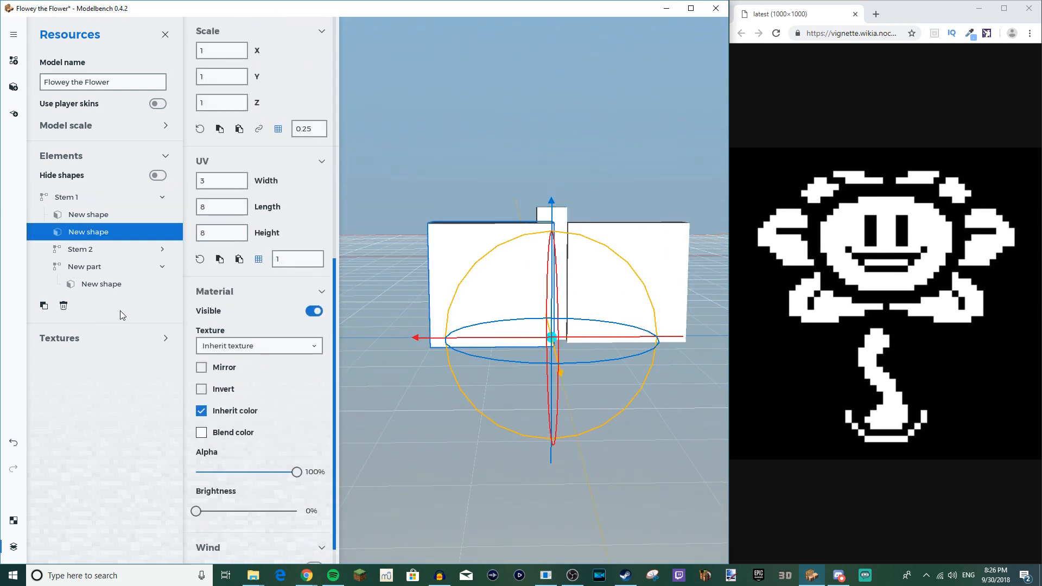
key("Delete")
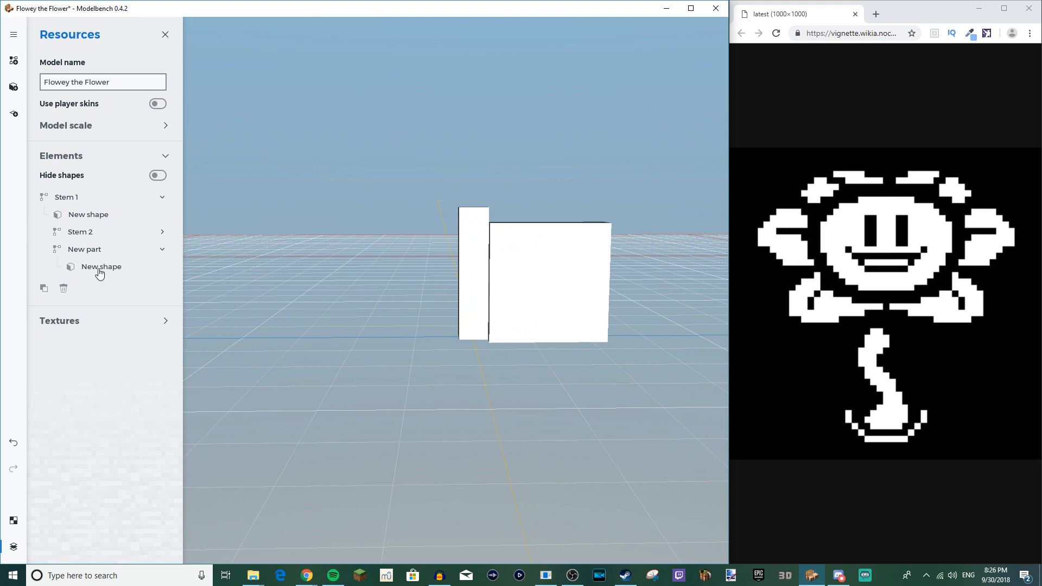
left_click(111, 267)
left_click_drag(581, 295, 547, 313)
key("ctrl+z")
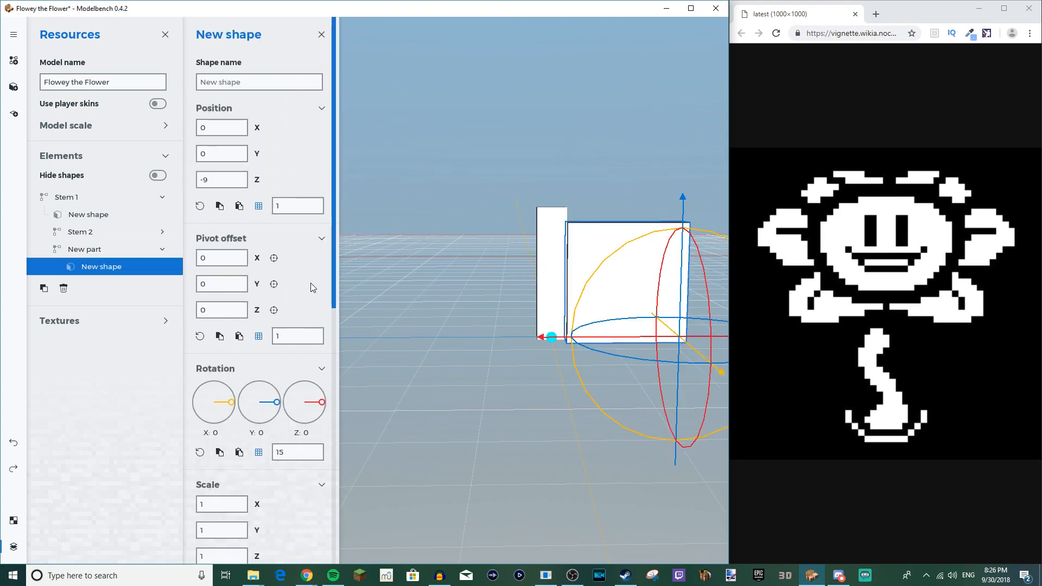
Step: Examine the settings of the new part, Stem 1 and the new part's shape
left_click(110, 255)
scroll(279, 464, "down", 3)
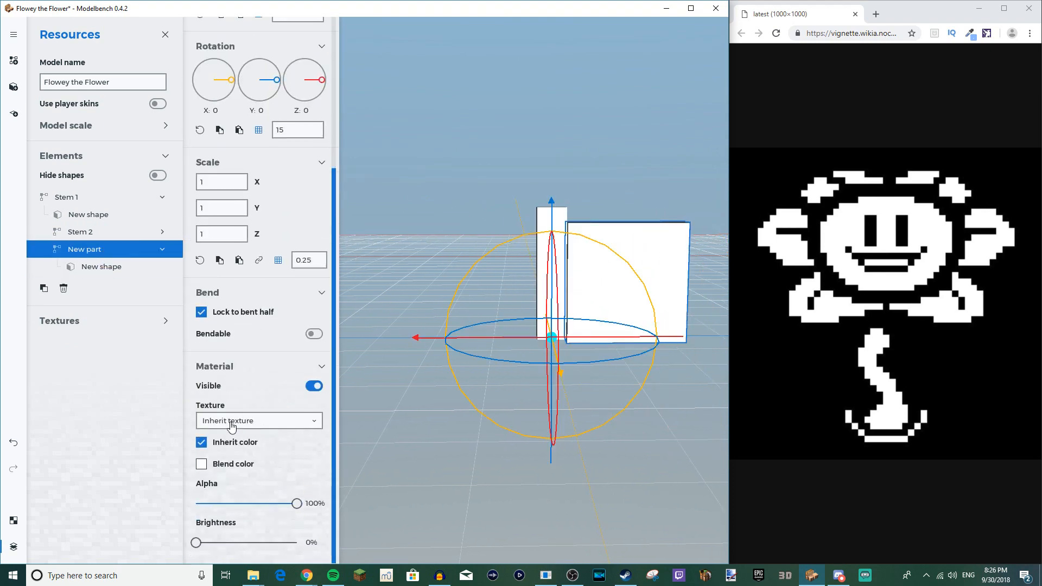
left_click(94, 199)
scroll(217, 358, "down", 5)
left_click_drag(231, 399, 322, 399)
left_click(104, 251)
left_click(102, 267)
scroll(259, 212, "up", 2)
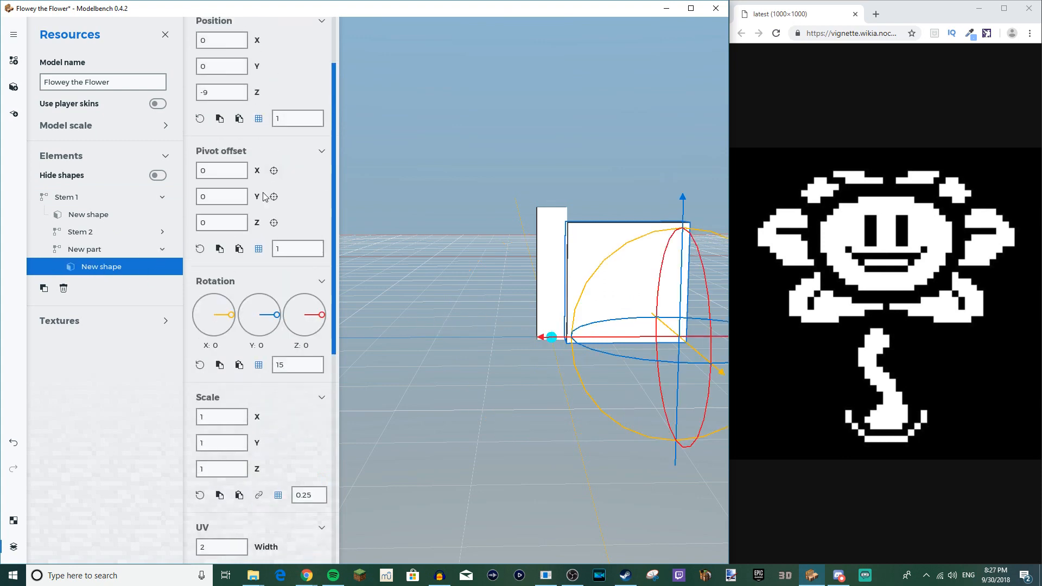
Step: Expand Stem 2 and nest the new part with its shape inside Stem 3
left_click(82, 251)
left_click(158, 234)
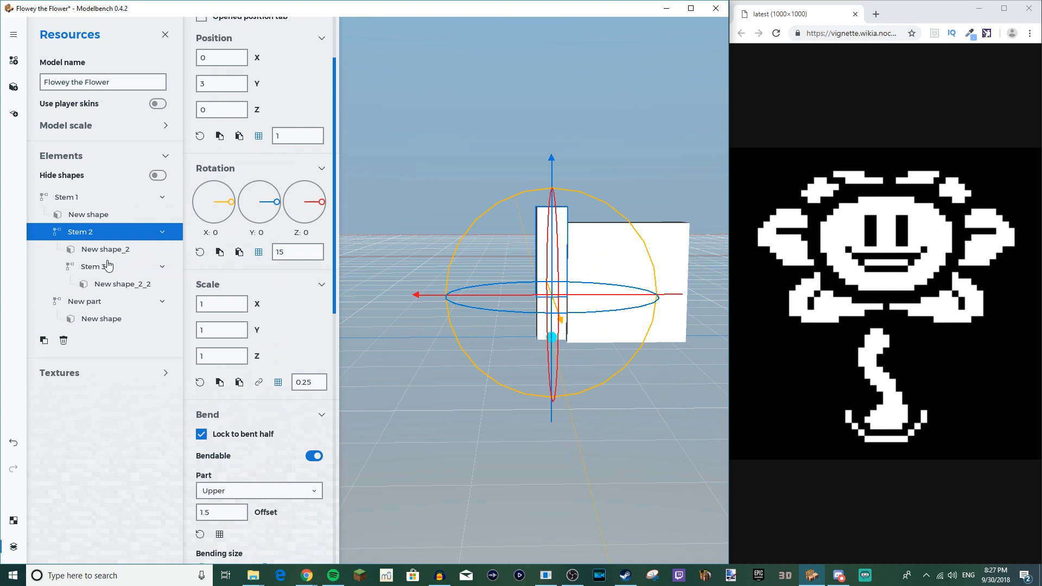
mouse_move(80, 303)
left_mouse_down()
mouse_move(87, 317)
mouse_move(85, 290)
left_mouse_up()
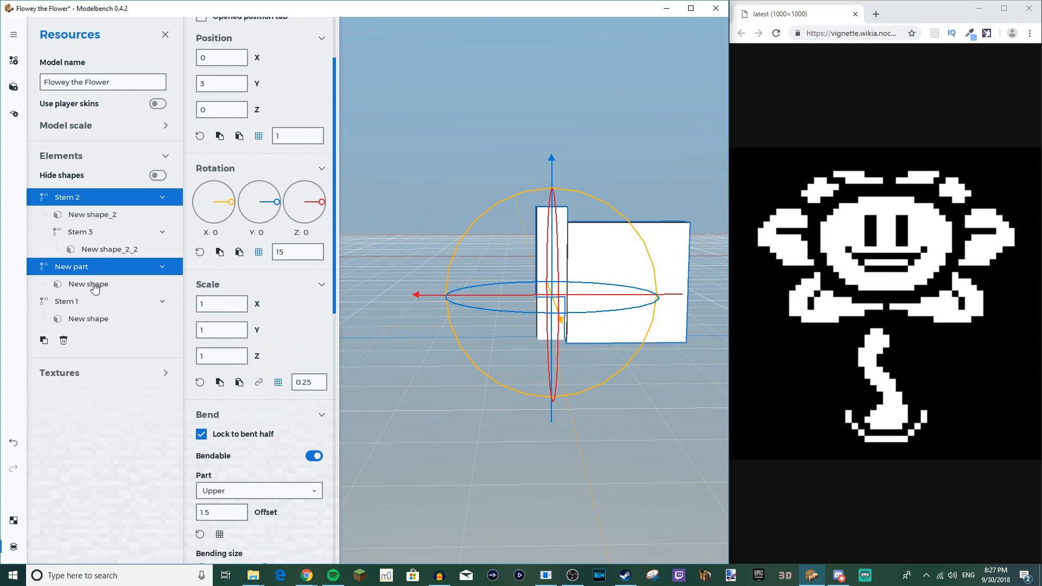
left_click(89, 302)
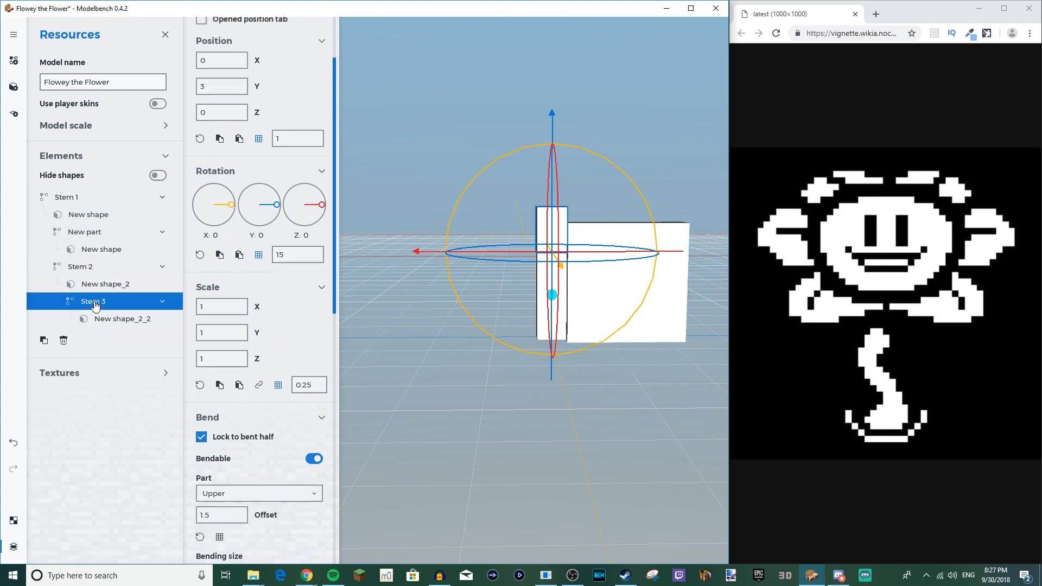
left_click(72, 235)
left_click_drag(71, 236, 98, 285)
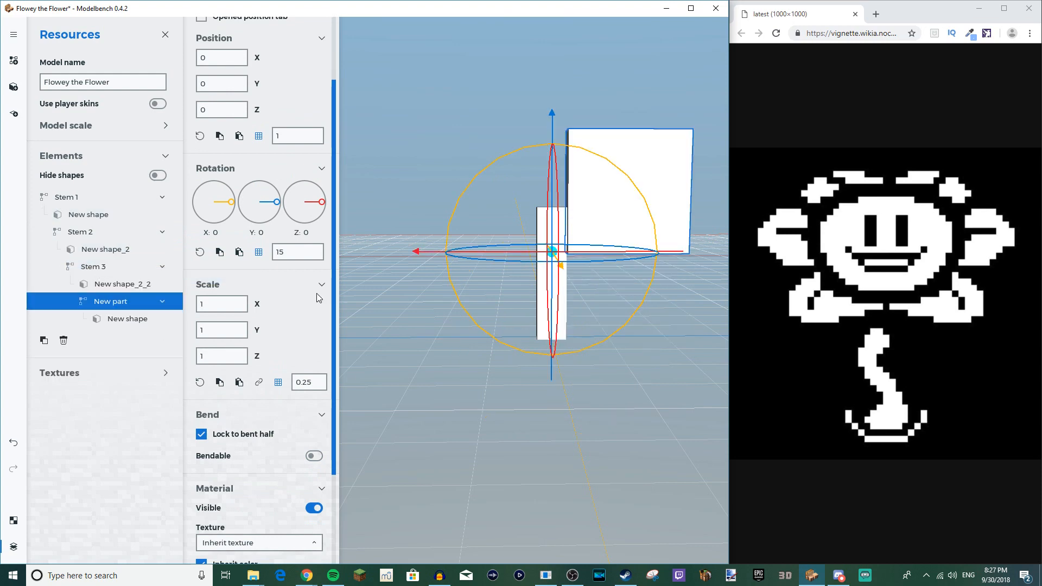
Step: Inspect how the new part's block sits on the stem from several sides
scroll(338, 281, "down", 2)
scroll(372, 291, "up", 1)
left_click_drag(373, 291, 450, 195)
scroll(546, 256, "down", 3)
left_click_drag(620, 303, 652, 306)
mouse_move(663, 360)
left_mouse_down()
mouse_move(684, 350)
mouse_move(675, 362)
left_mouse_up()
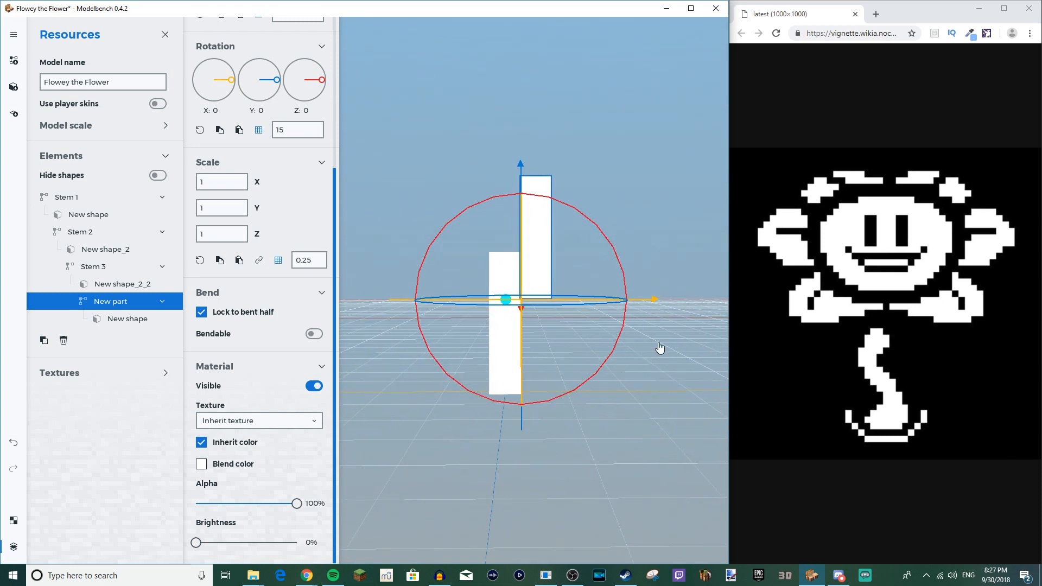
middle_click_drag(529, 187, 590, 221)
Step: Add another new part with a cube at the root level, outside Stem 1, and set the part's Z position to 3
left_click(414, 186)
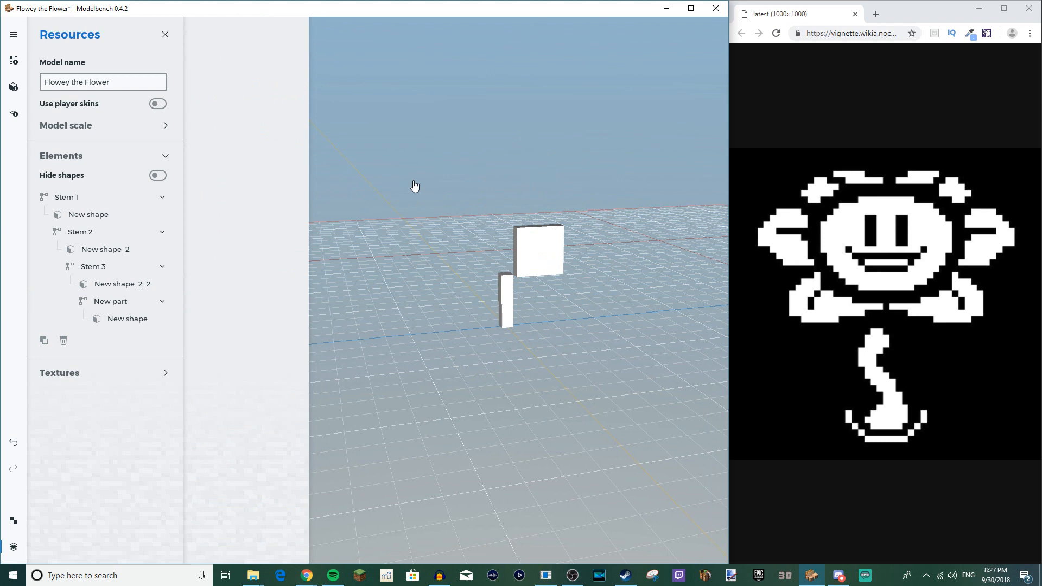
left_click(14, 86)
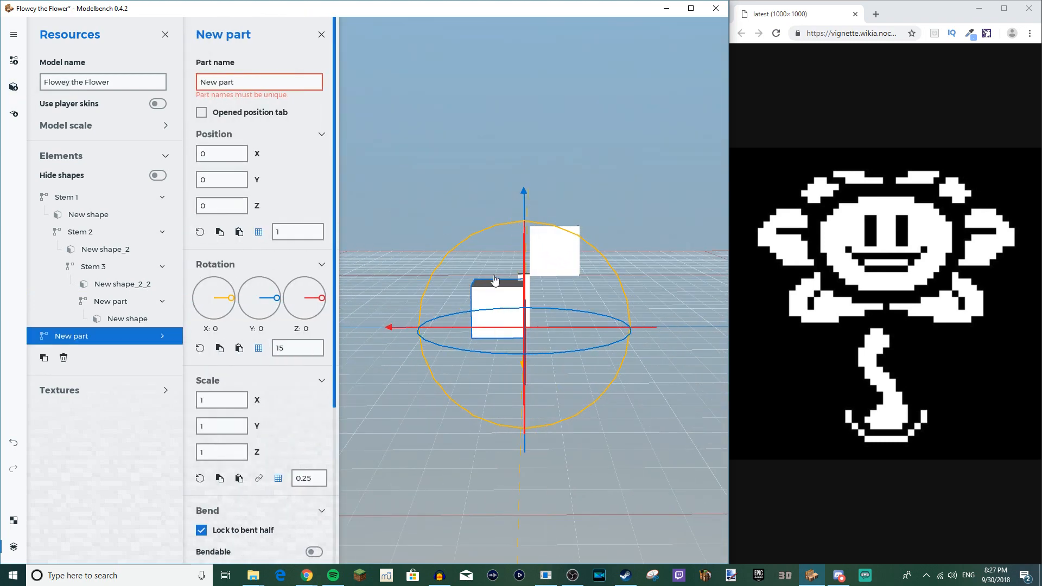
left_click_drag(545, 328, 524, 325)
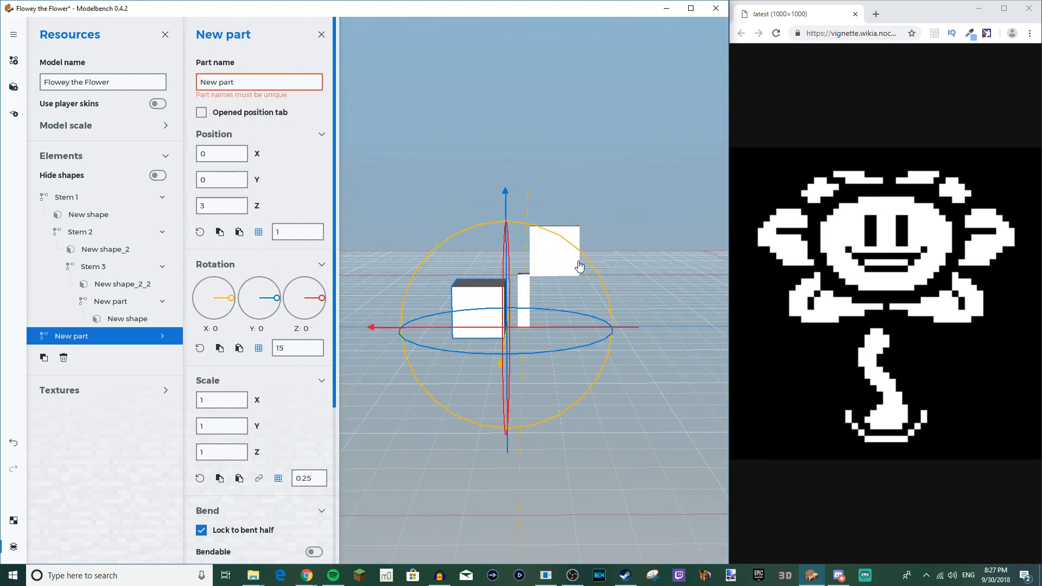
scroll(621, 237, "up", 5)
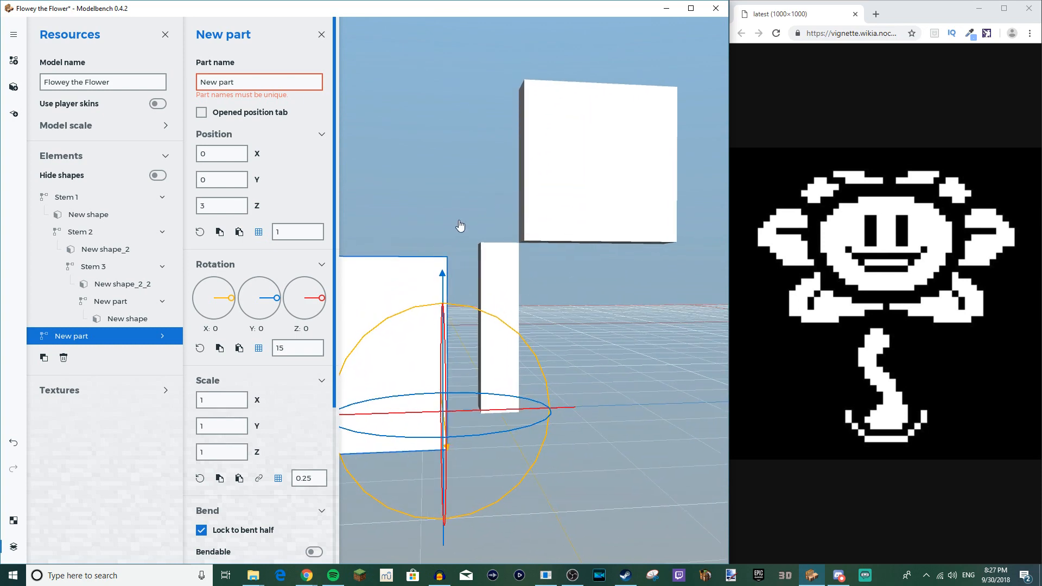
middle_click_drag(460, 226, 591, 181)
left_click_drag(451, 222, 350, 292)
scroll(288, 393, "down", 3)
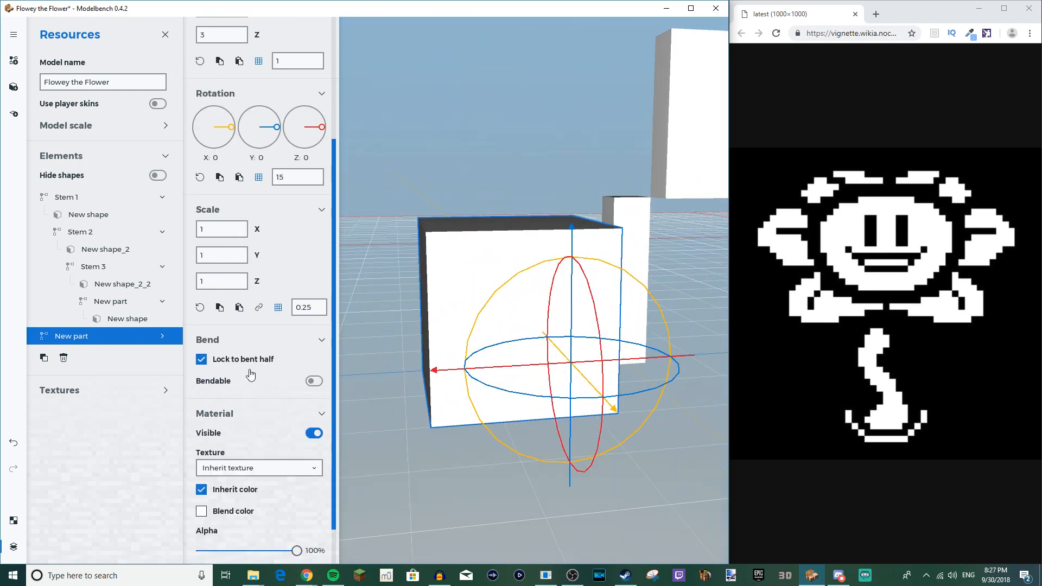
scroll(269, 411, "down", 1)
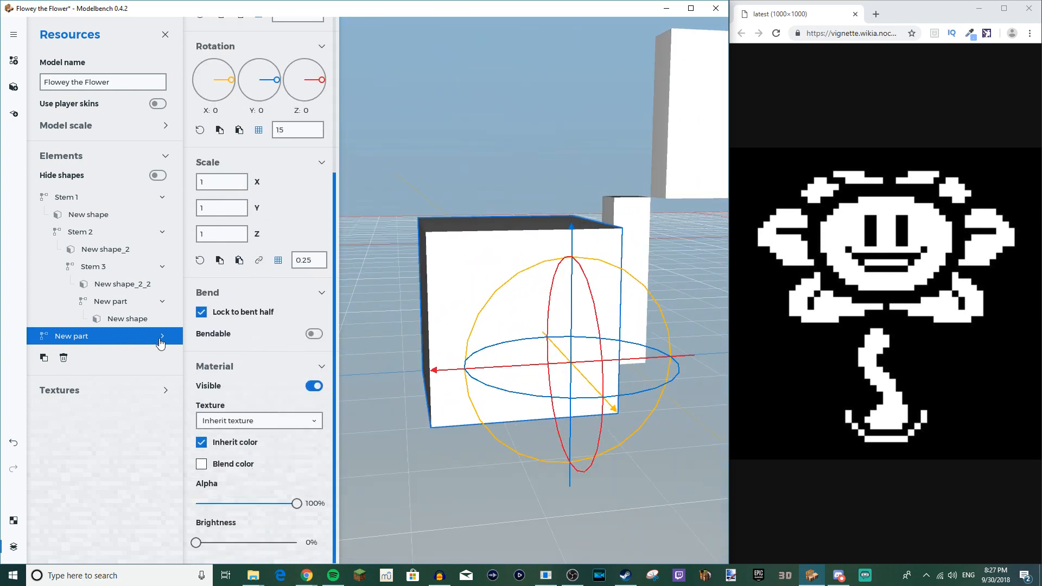
Step: Set the root-level part's shape to a UV height of 16 and move it along the Z axis away from the stem
left_click(147, 355)
left_click_drag(258, 461, 345, 462)
left_click_drag(408, 481, 473, 369)
scroll(473, 369, "down", 3)
scroll(474, 373, "up", 3)
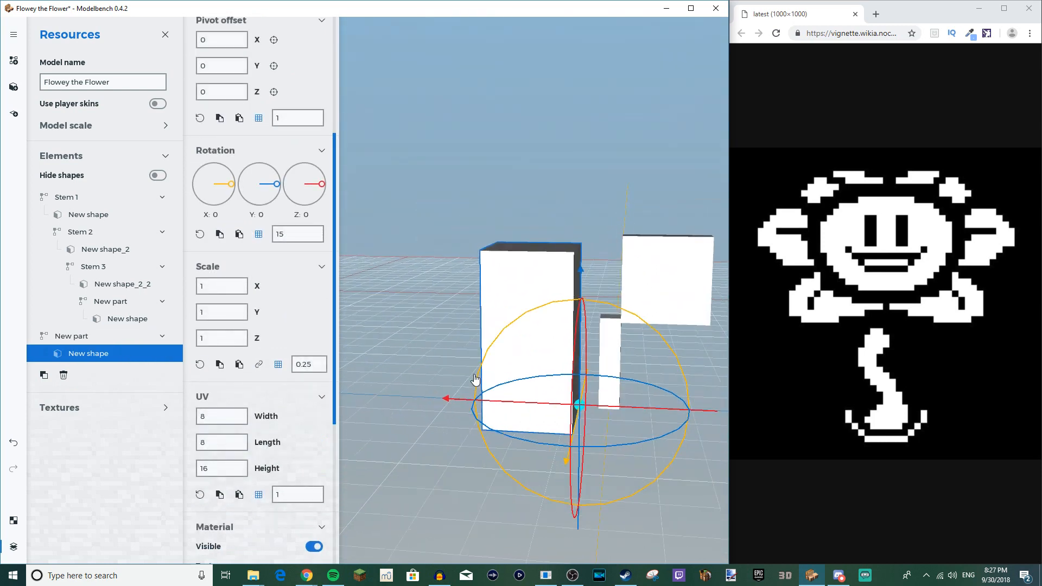
left_click_drag(613, 429, 538, 425)
left_click_drag(555, 318, 548, 274)
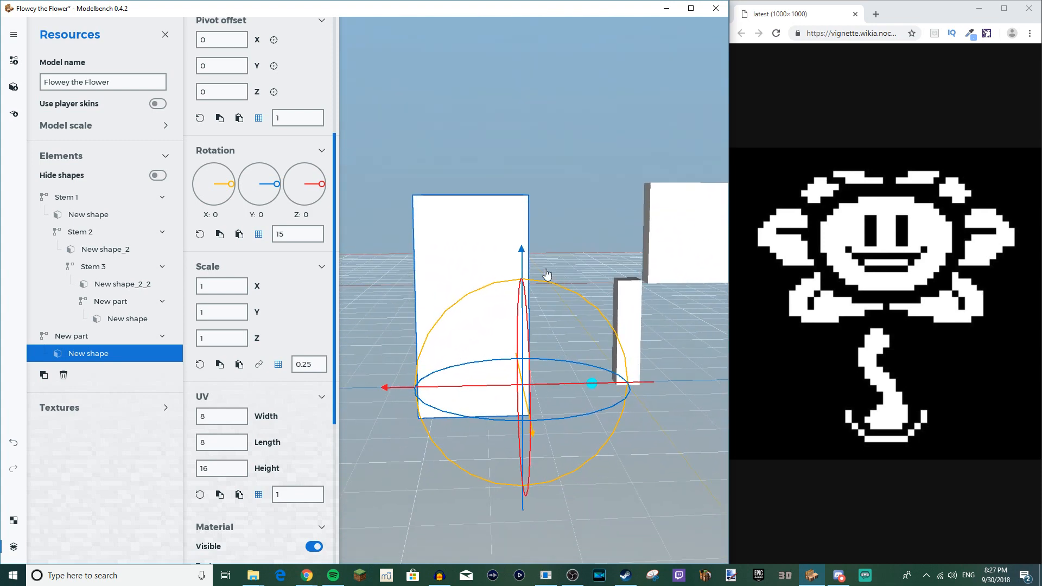
left_click_drag(494, 321, 626, 217)
left_click(642, 265)
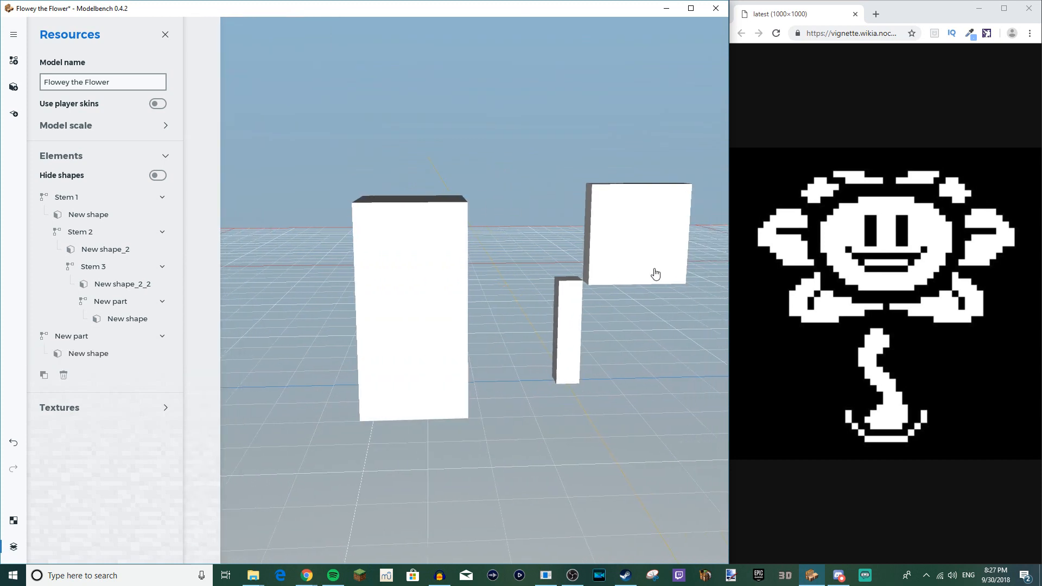
Step: Move the part nested in Stem 3 along the Z axis and centre its shape's pivot offset
left_click(652, 270)
left_click(111, 301)
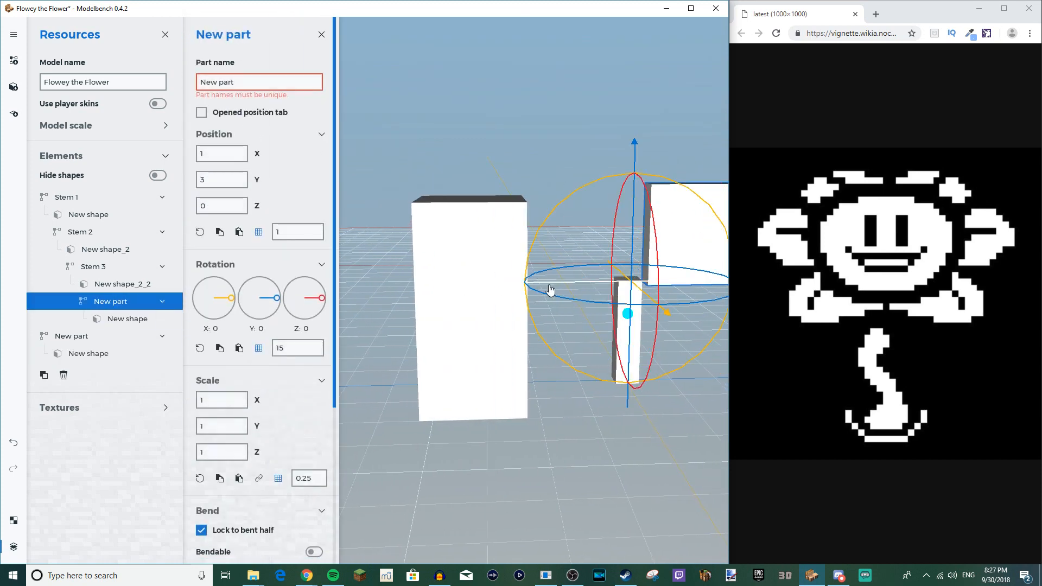
left_click_drag(586, 283, 206, 304)
left_click(137, 321)
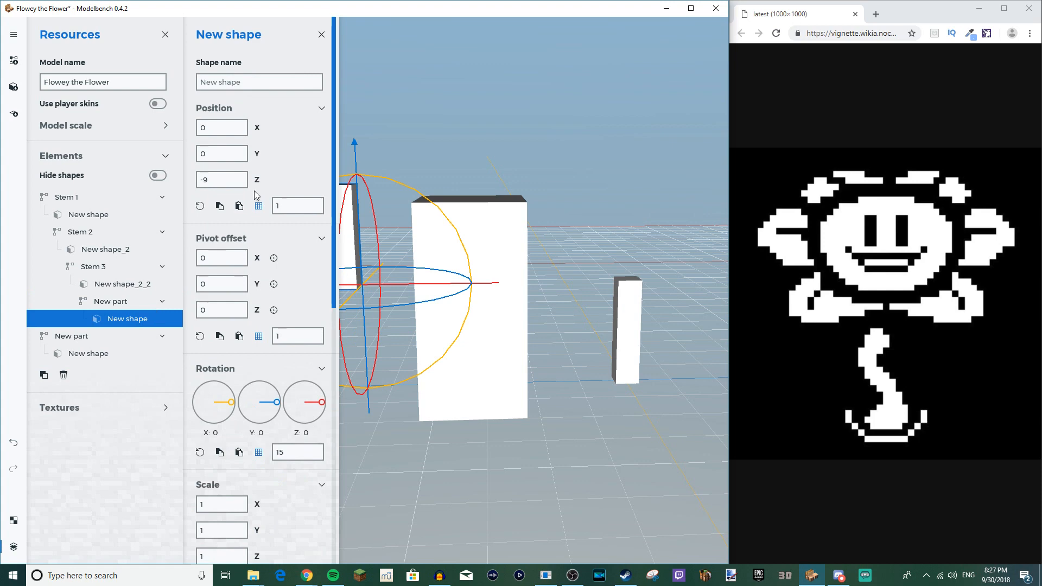
left_click(274, 310)
left_click(274, 284)
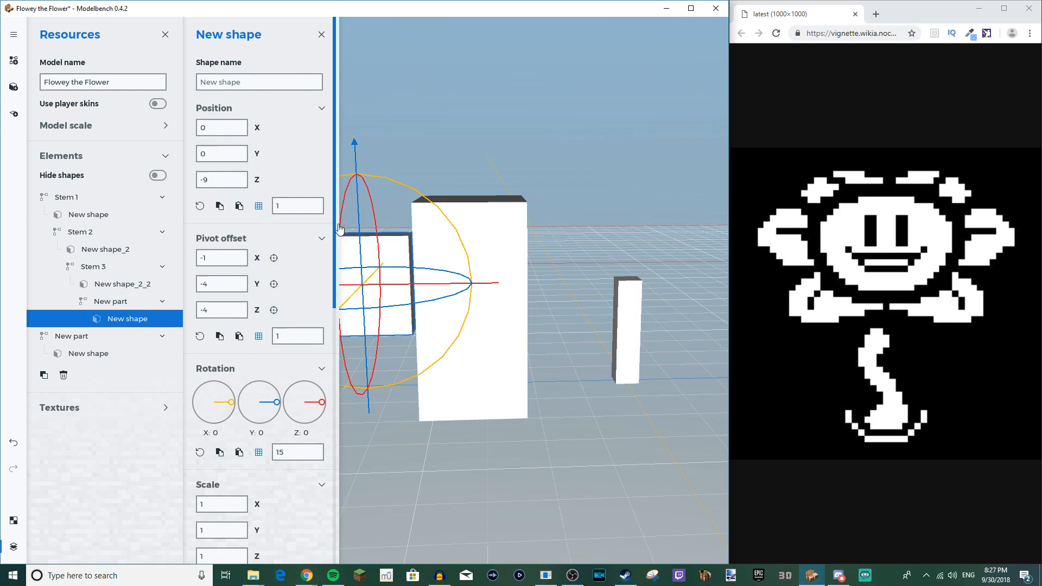
Step: Reset the nested part's X and Z positions to 0 and its shape's Z position to 0
left_click(127, 300)
right_click(255, 154)
right_click(259, 207)
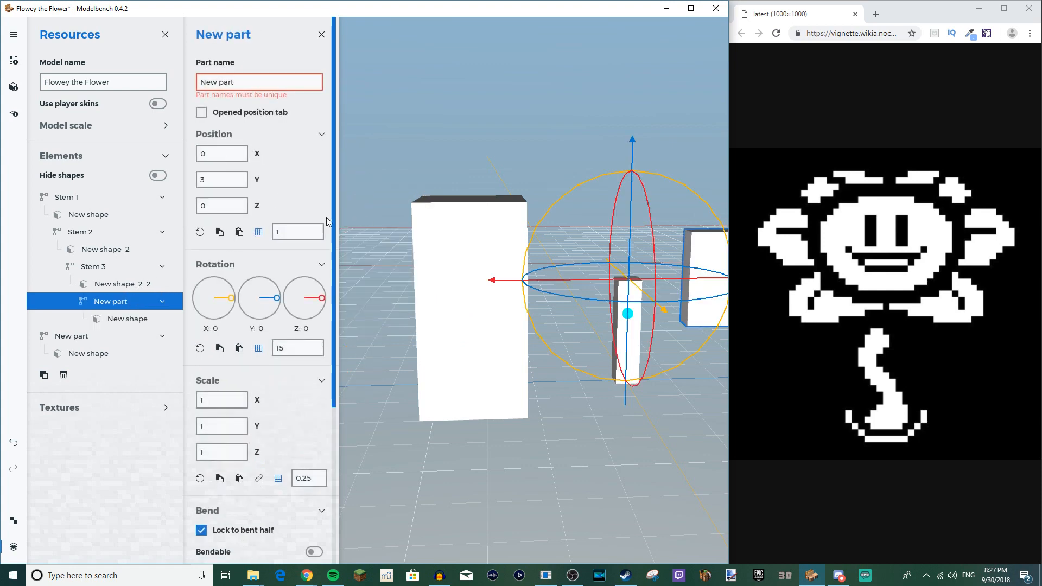
left_click(120, 325)
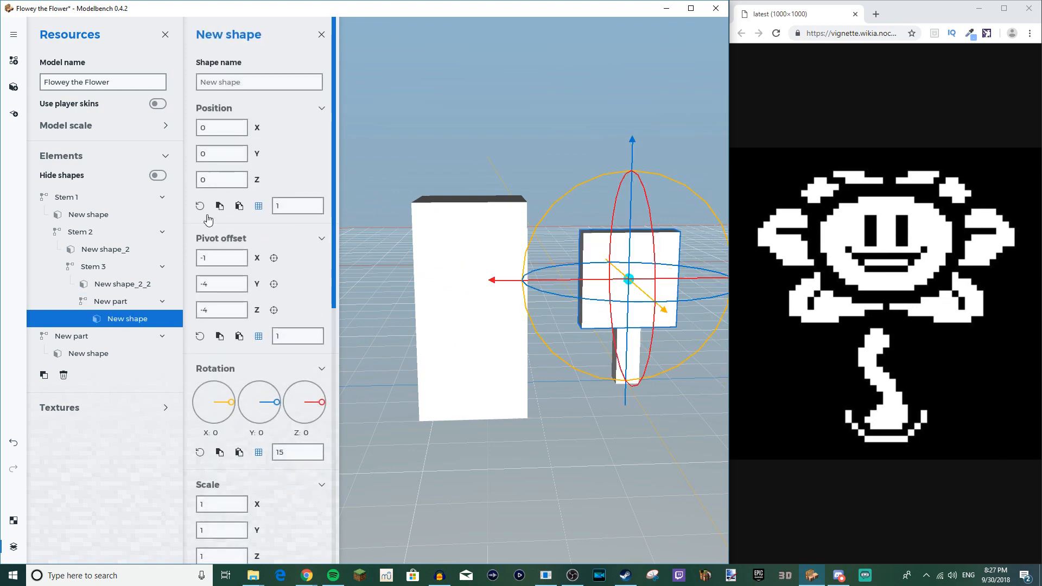
Step: Move the nested part with its block along the X axis to position 2, clear of the stem
left_click(107, 301)
left_click_drag(551, 397, 608, 412)
left_click_drag(624, 278, 644, 285)
left_click_drag(658, 482, 451, 461)
scroll(696, 331, "up", 4)
right_click_drag(695, 331, 529, 284)
left_click_drag(526, 228, 524, 219)
mouse_move(537, 221)
left_mouse_down()
mouse_move(486, 180)
mouse_move(603, 228)
mouse_move(543, 221)
left_mouse_up()
key("ctrl+z")
left_click_drag(604, 262, 488, 255)
scroll(549, 292, "down", 2)
left_click_drag(549, 295, 516, 298)
Step: Delete the root-level new part and rename the part nested in Stem 3 to Head
left_click(74, 336)
key("Delete")
left_click_drag(298, 328, 358, 328)
left_click(105, 302)
left_click(266, 82)
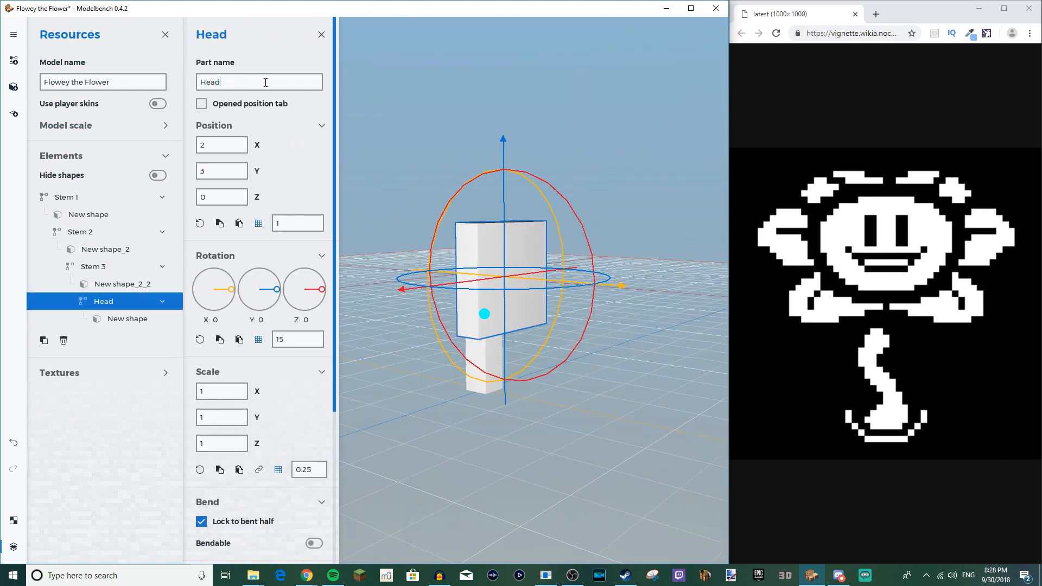
Step: Move Head with its shape to the root level and duplicate Stem 3 twice
left_click_drag(107, 303, 70, 196)
left_click(93, 304)
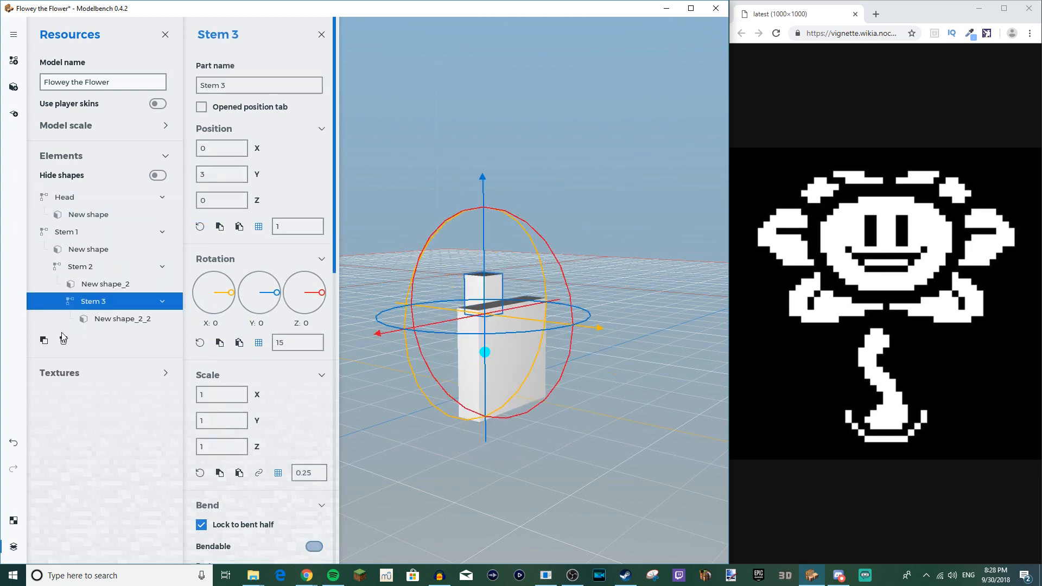
left_click(44, 342)
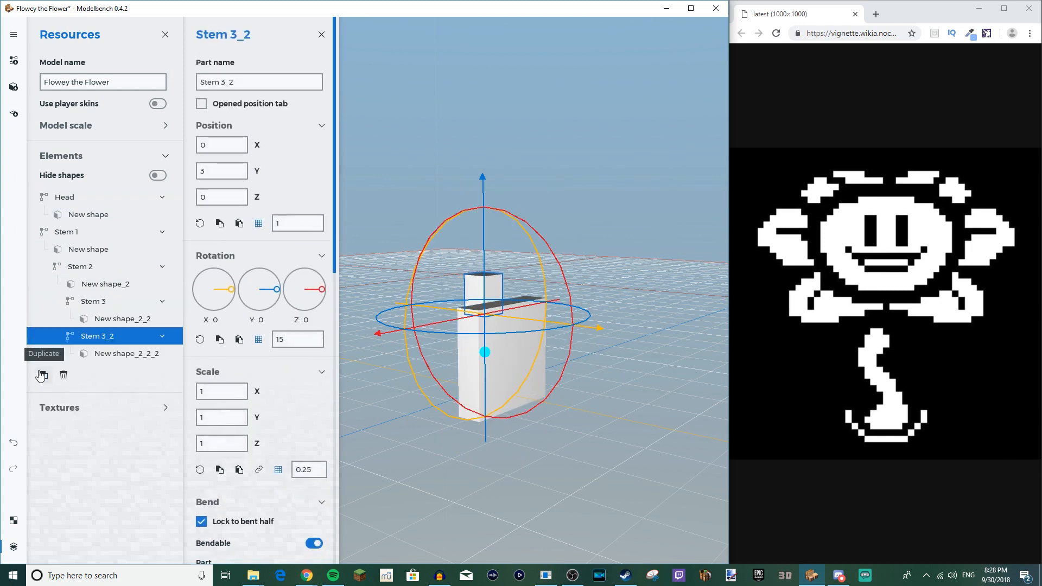
left_click(42, 374)
Step: Rename the two copies Stem 4 and Stem 5, nesting Stem 4 inside Stem 3 and Stem 5 inside Stem 4
left_click(131, 339)
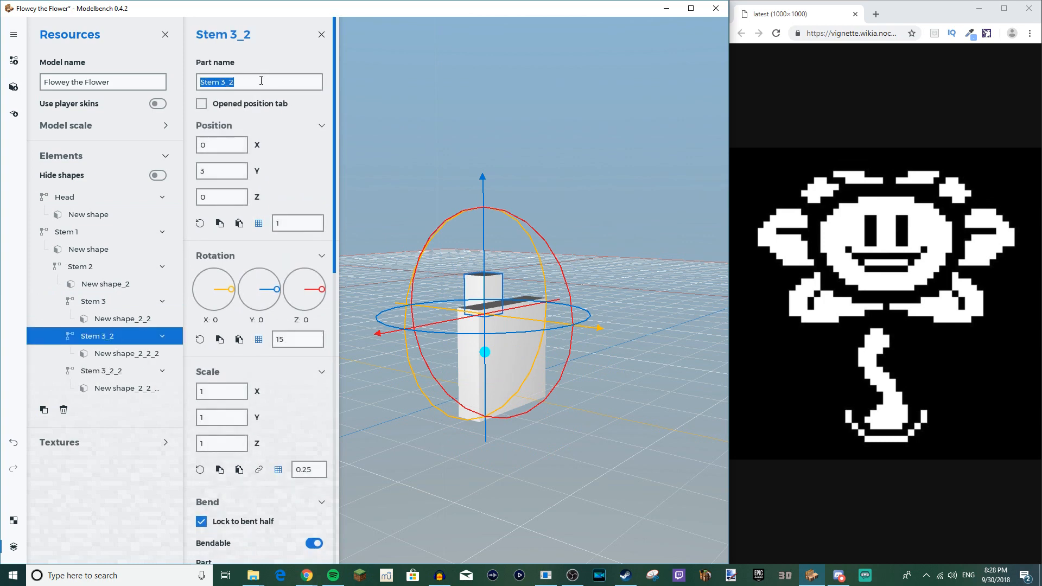
type("4")
left_click(111, 371)
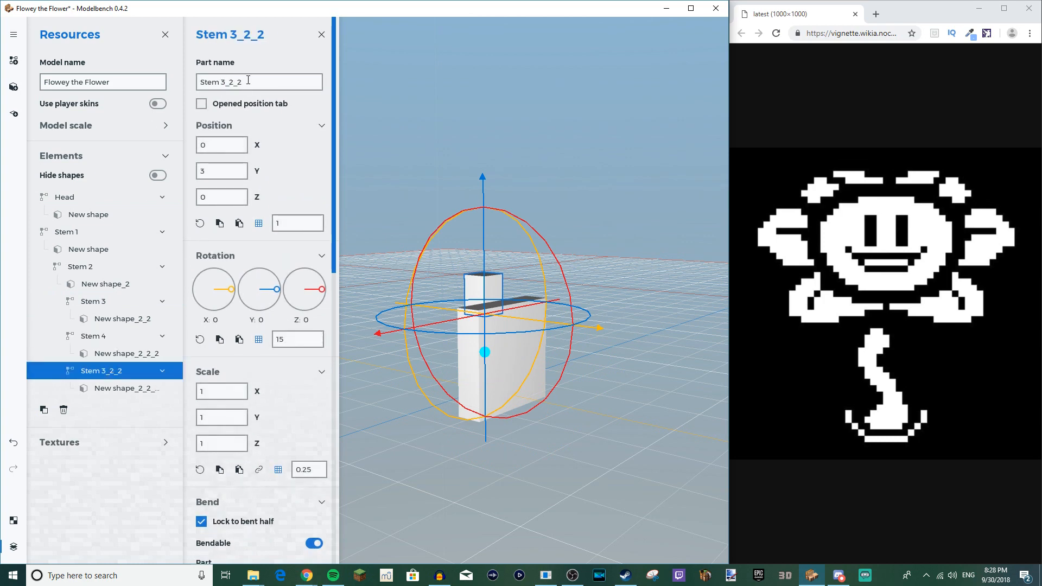
left_click_drag(96, 374, 119, 296)
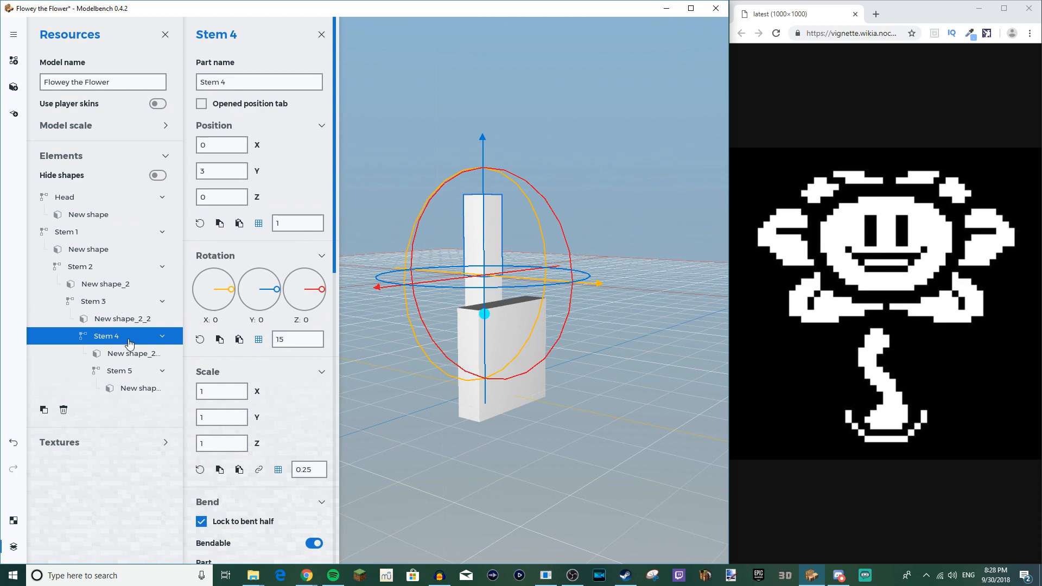
Step: Nest Head with its shape inside Stem 5 at the end of the stem chain
left_click_drag(82, 194, 126, 338)
mouse_move(444, 336)
left_mouse_down()
mouse_move(488, 336)
mouse_move(456, 369)
mouse_move(444, 336)
mouse_move(433, 338)
left_mouse_up()
scroll(444, 335, "down", 4)
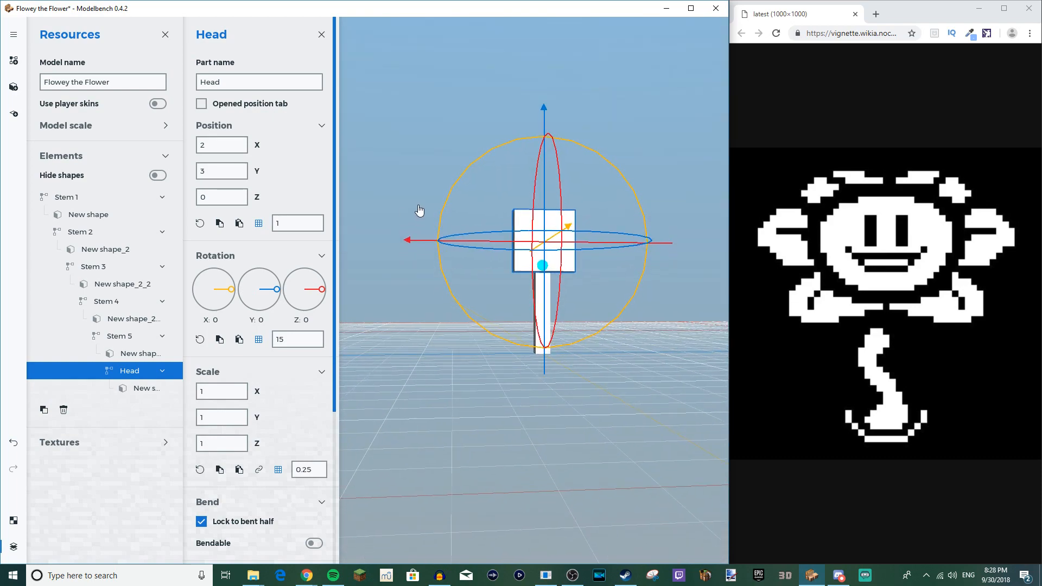
left_click(421, 214)
Step: Add a root-level part with a cube at Z position 8, set its Y scale to 2 and the cube's UV height to 16
left_click(14, 87)
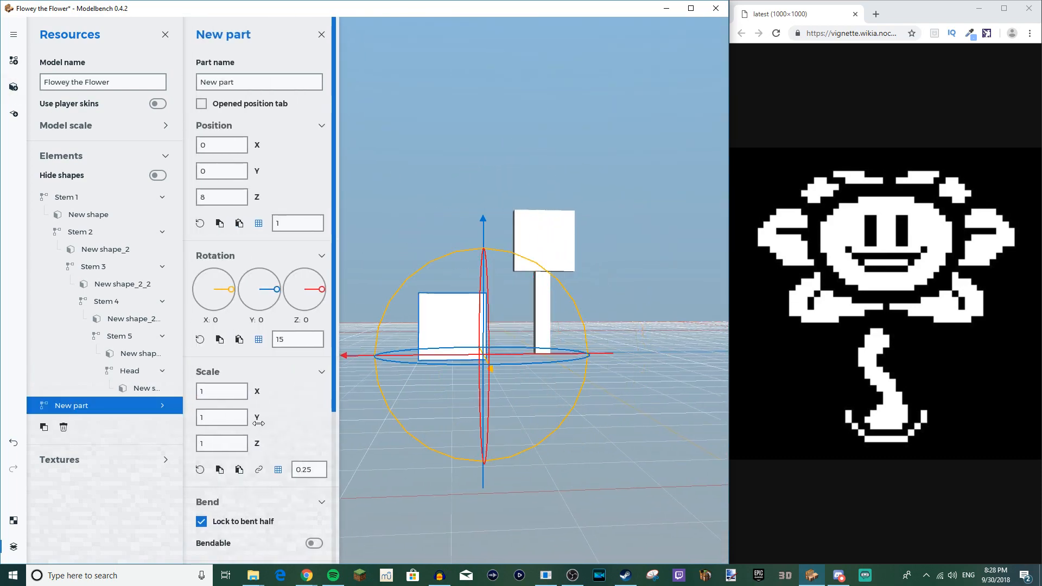
left_click_drag(257, 418, 278, 415)
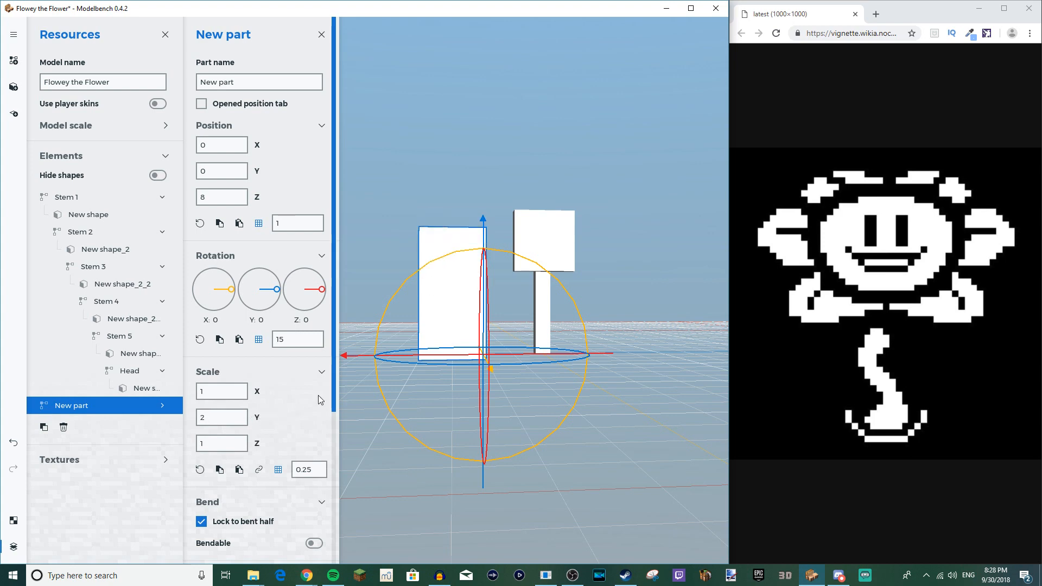
left_click(451, 293)
scroll(264, 492, "down", 4)
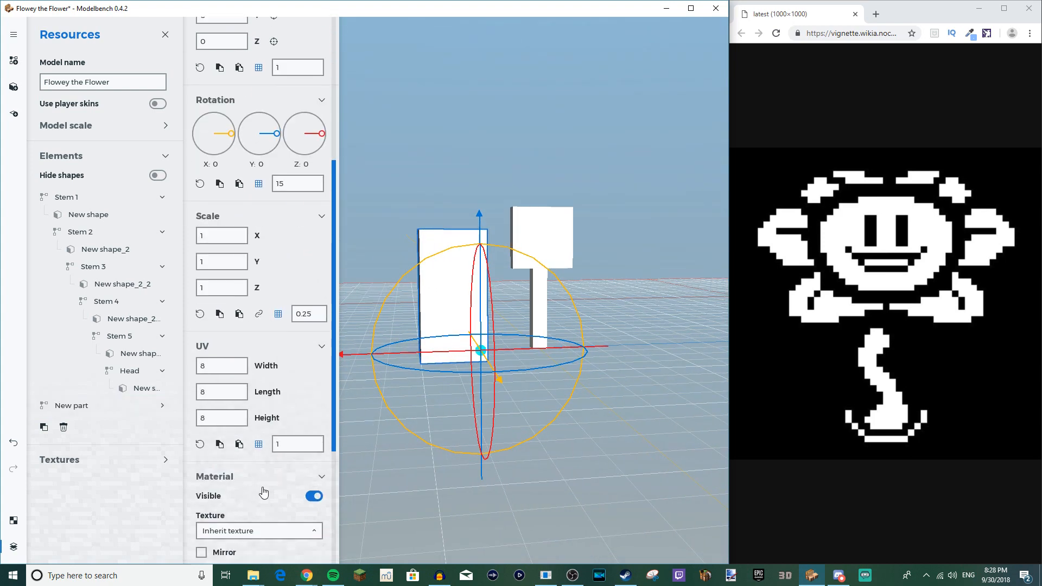
left_click_drag(268, 418, 341, 401)
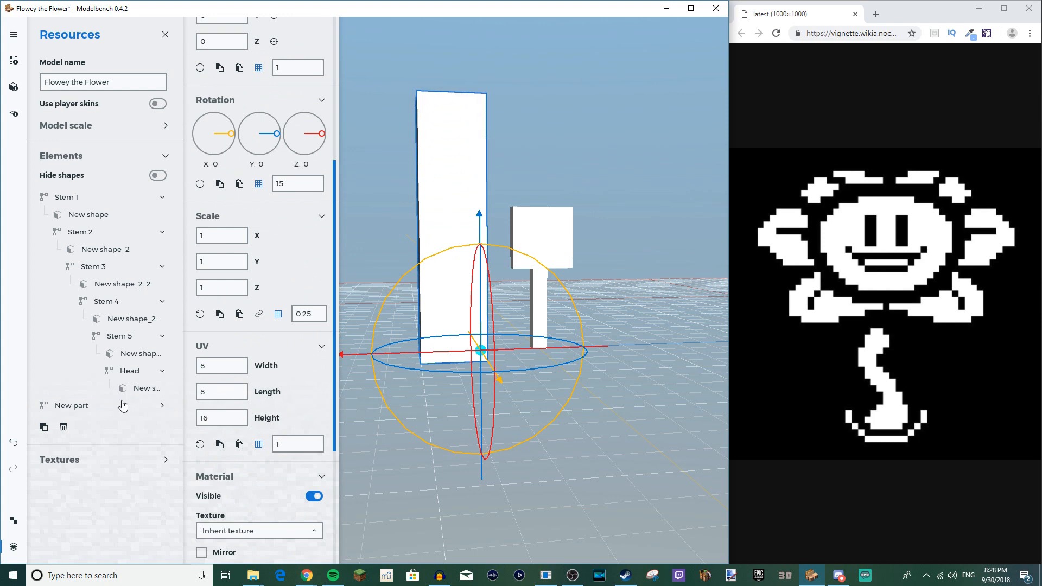
Step: Reset the root-level part's Y scale to 1 and delete the part
left_click(175, 405)
left_click_drag(258, 208, 228, 208)
mouse_move(523, 274)
left_mouse_down()
mouse_move(510, 244)
mouse_move(523, 275)
left_mouse_up()
scroll(521, 274, "up", 2)
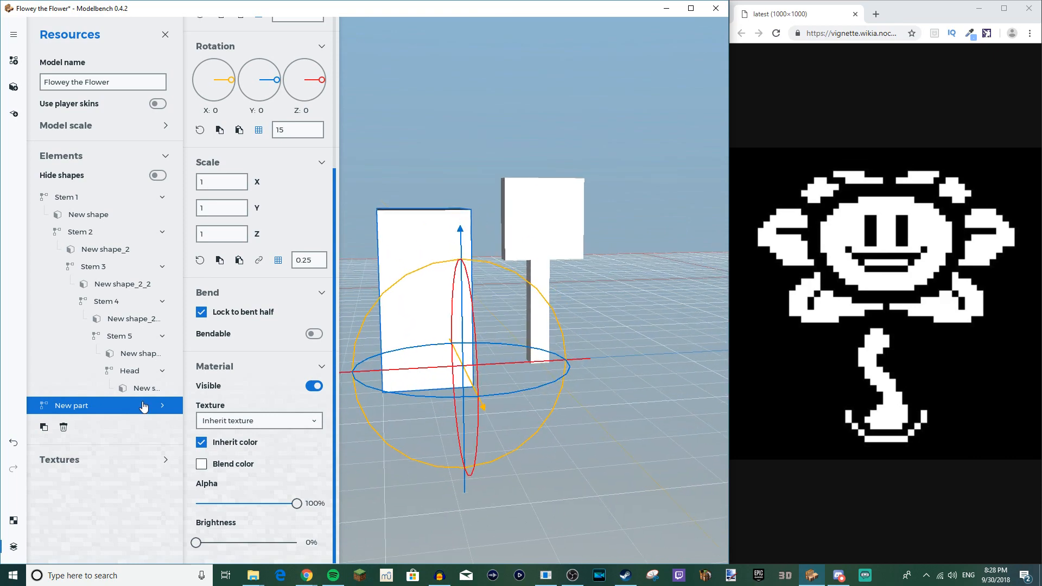
left_click(64, 427)
left_click_drag(478, 347, 565, 251)
left_click_drag(455, 278, 334, 239)
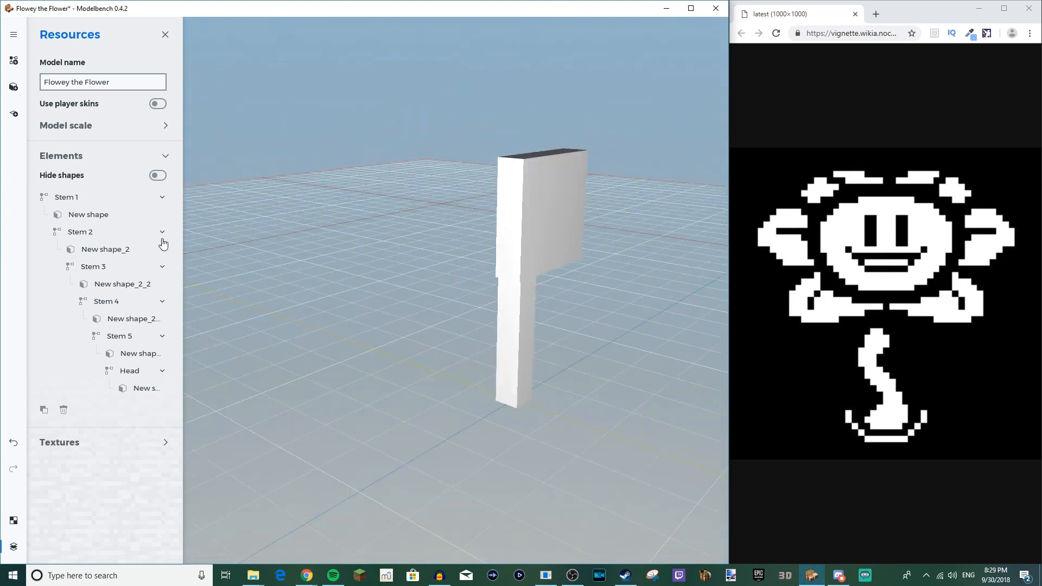
Step: Set the Head shape's UV height to 6 and centre its pivot offset on the Y axis
left_click(75, 199)
left_click(137, 371)
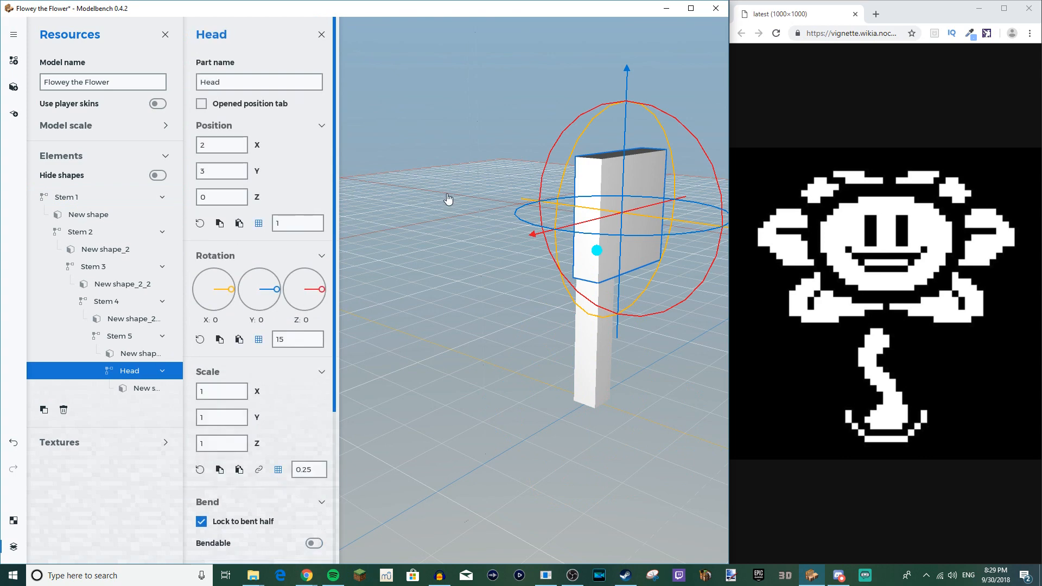
left_click_drag(450, 200, 395, 190)
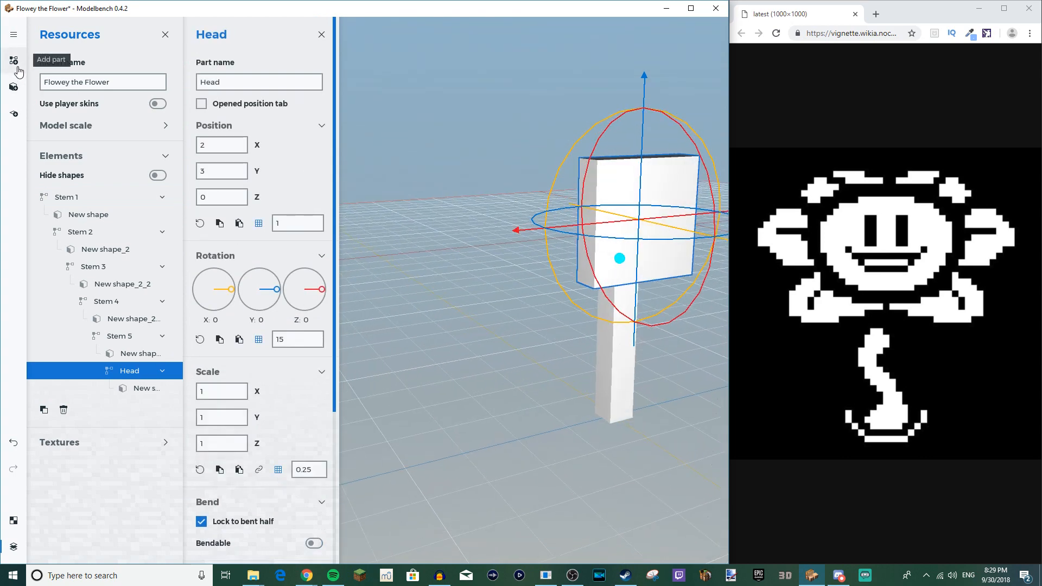
left_click_drag(436, 164, 380, 164)
left_click(582, 184)
scroll(274, 429, "down", 4)
left_click_drag(265, 442, 244, 466)
left_click(272, 70)
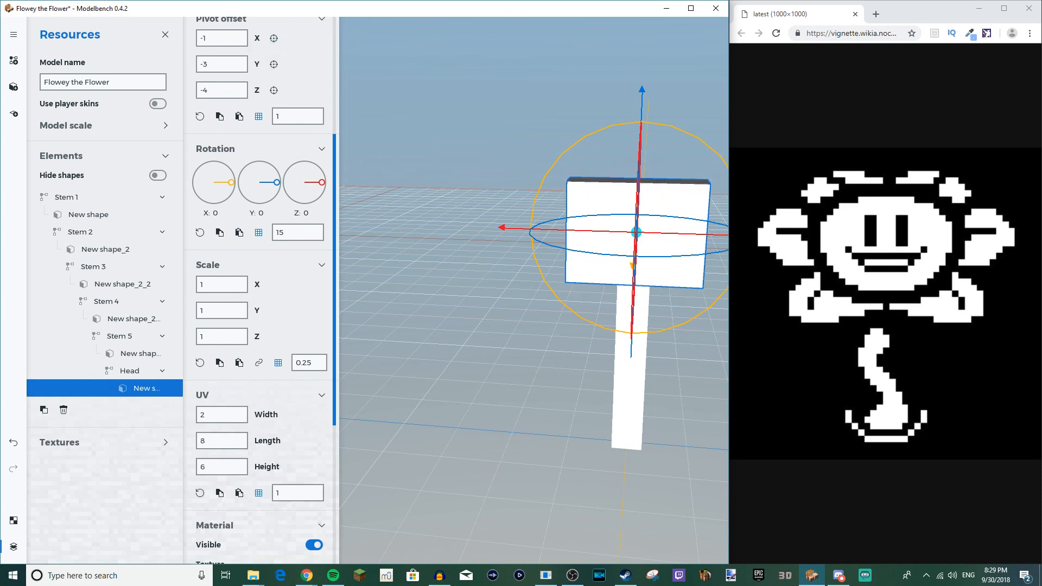
Step: Set the Head shape's UV width to 1 and centre its pivot offset on the X axis
left_click_drag(415, 335, 554, 321)
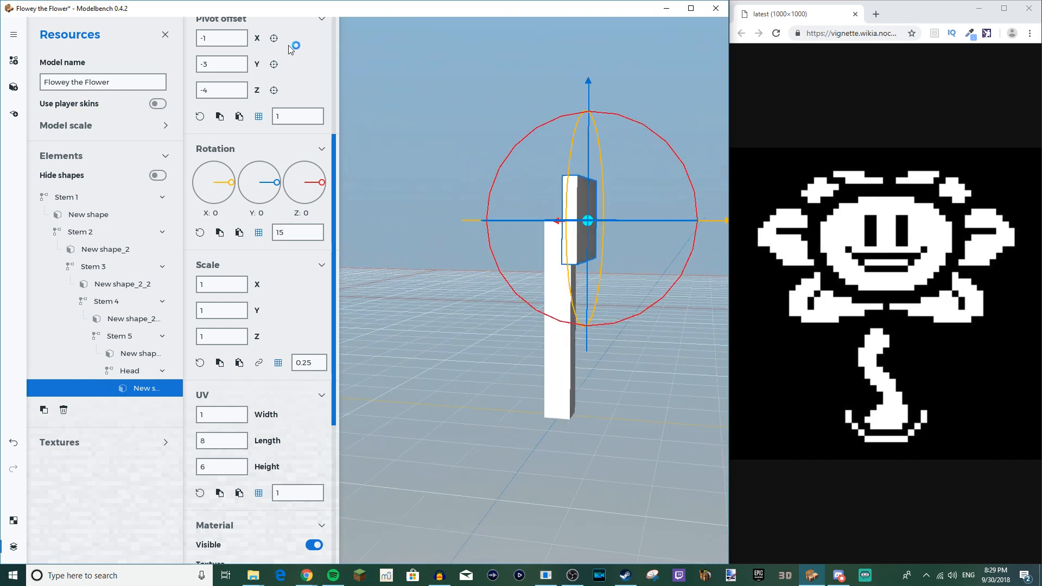
left_click(274, 38)
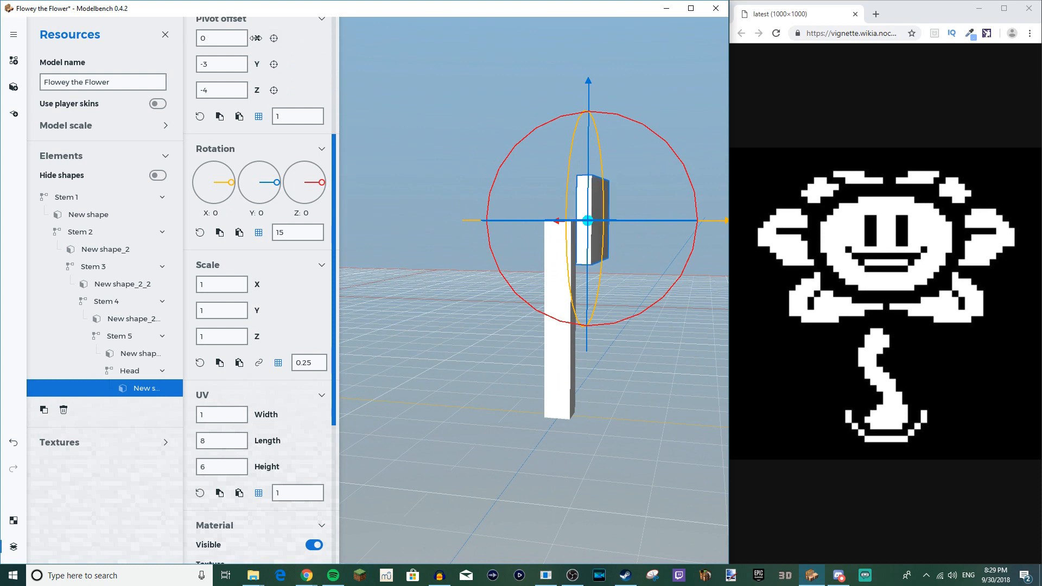
left_click_drag(355, 64, 524, 130)
left_click_drag(686, 212, 669, 215)
left_click(669, 291)
left_click_drag(670, 291, 507, 291)
Step: Examine the head block's proportions and UV size from the front against the stem and the reference face
left_click(564, 250)
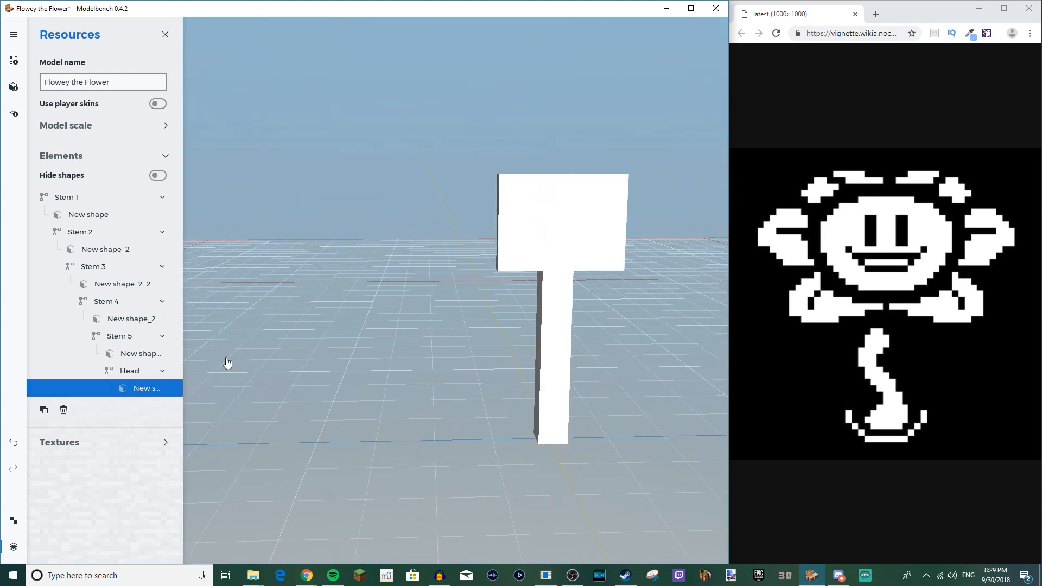
scroll(220, 418, "down", 5)
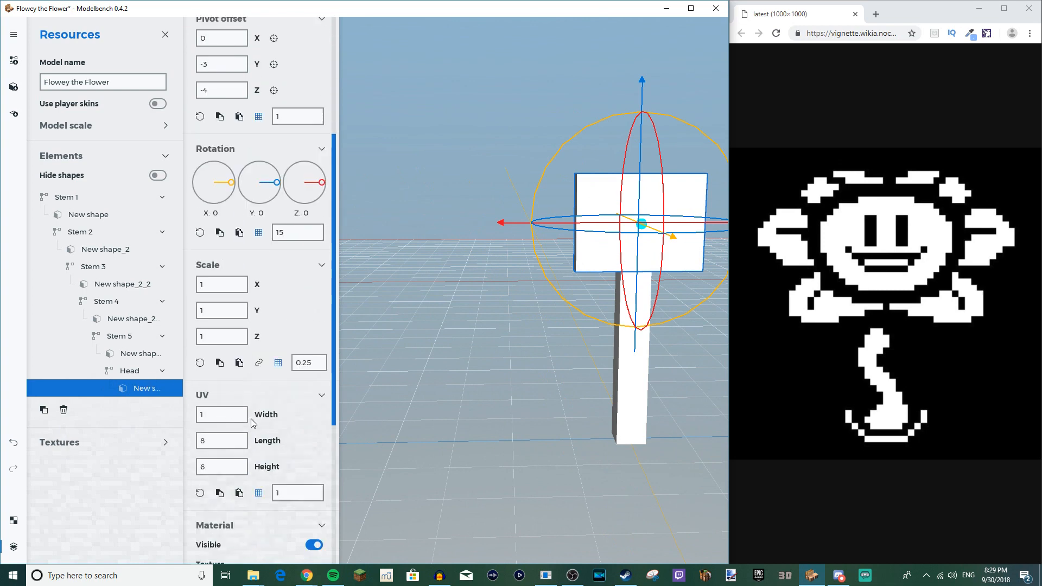
left_click_drag(261, 395, 277, 370)
left_click_drag(451, 372, 418, 364)
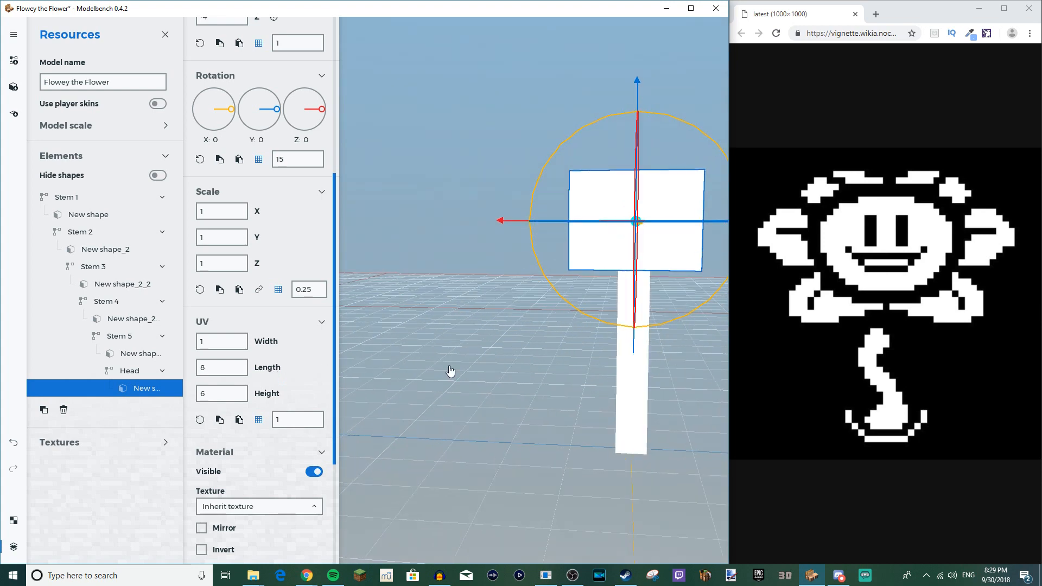
left_click_drag(271, 394, 266, 395)
left_click(139, 378)
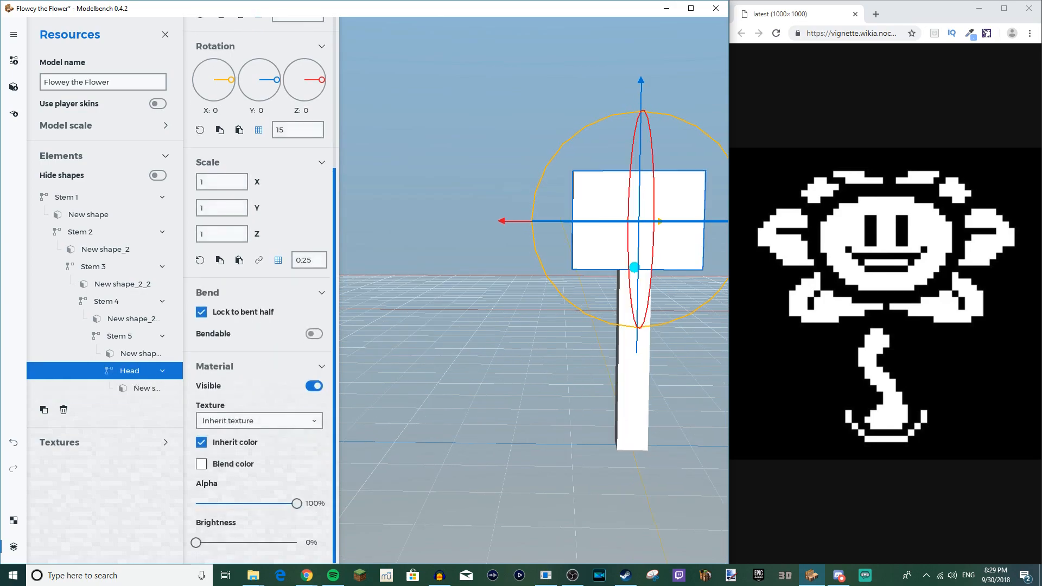
left_click_drag(598, 325, 400, 365)
left_click(400, 337)
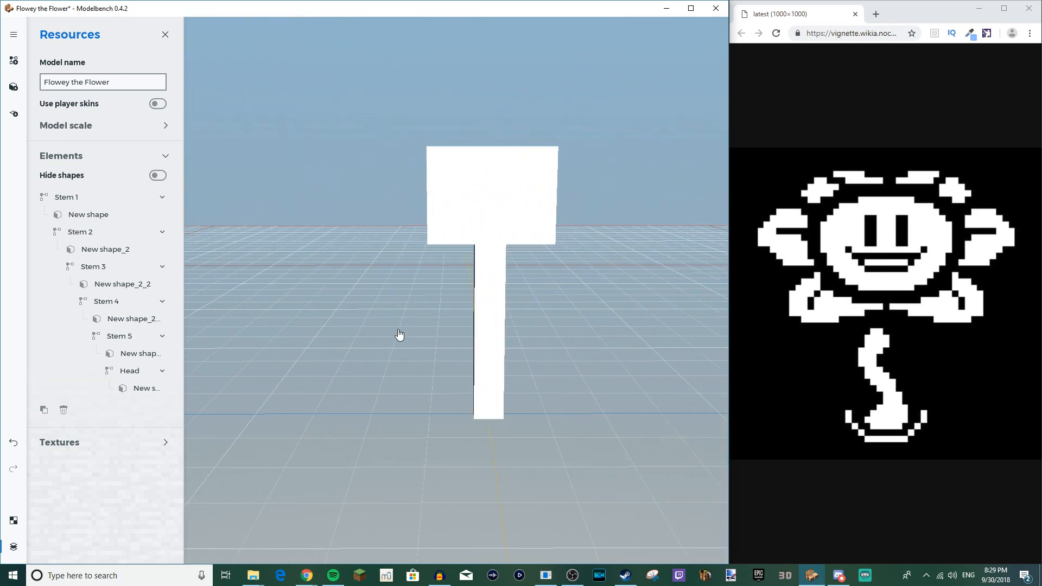
Step: Add a flat plane shape to Stem 1 and bend Stem 1 to 123 degrees on the Z axis
left_click(66, 197)
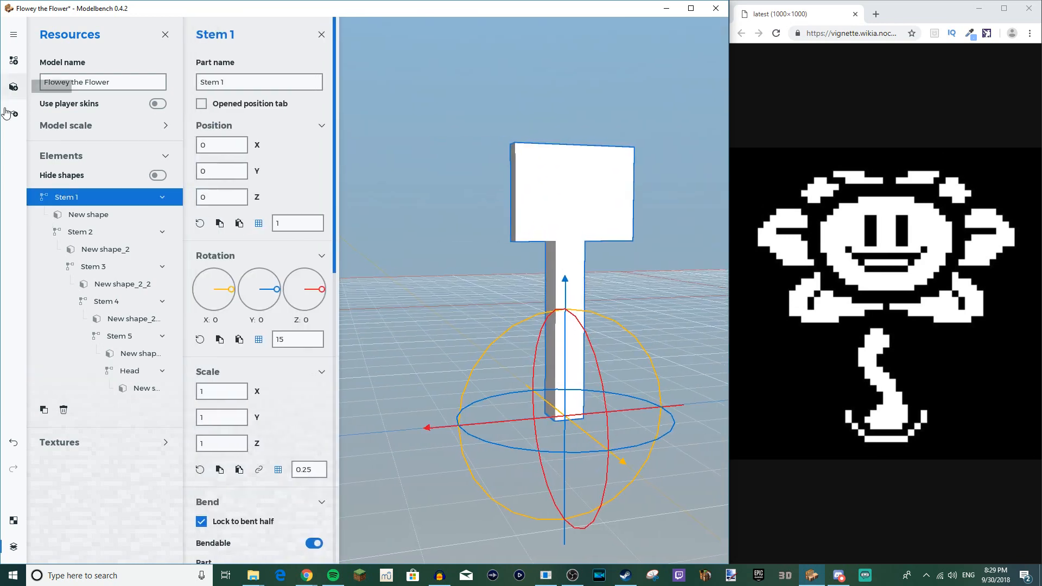
left_click(13, 114)
left_click(92, 197)
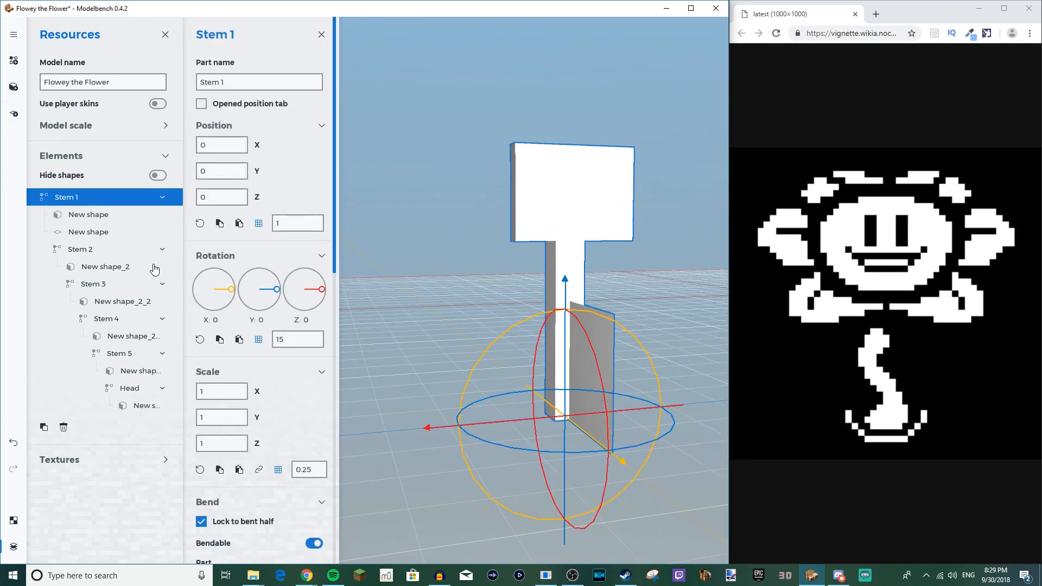
scroll(268, 510, "down", 9)
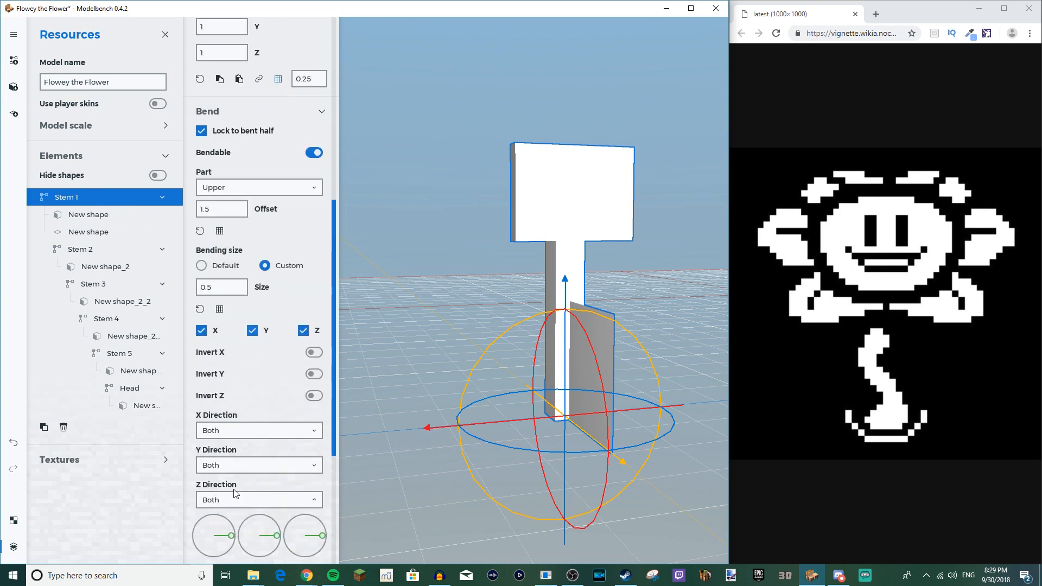
left_click_drag(235, 458, 295, 422)
left_click_drag(388, 387, 477, 401)
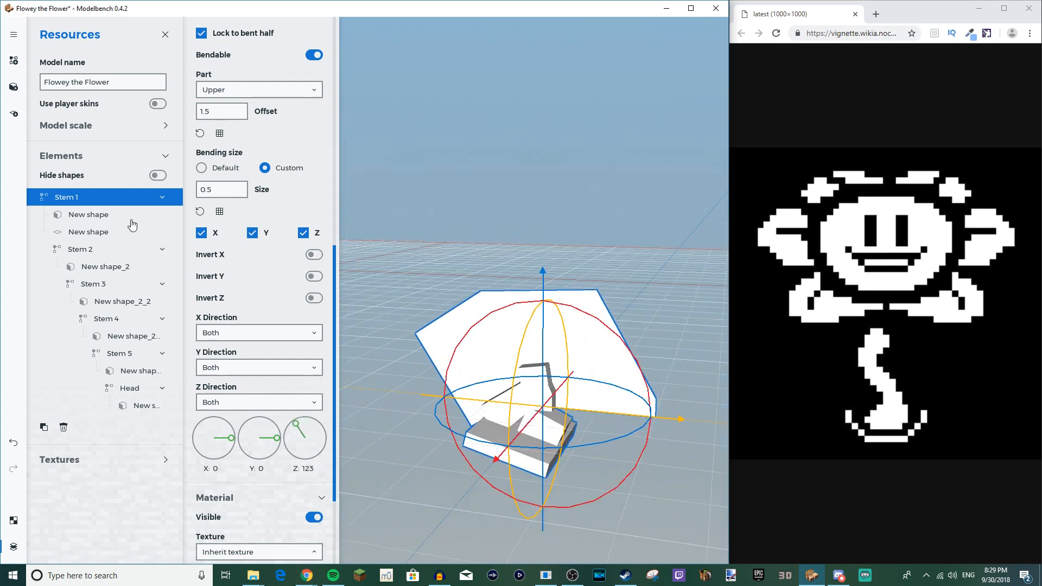
Step: Delete the plane from Stem 1 and reset the stem's Z bend to 0
left_click(100, 232)
key("Delete")
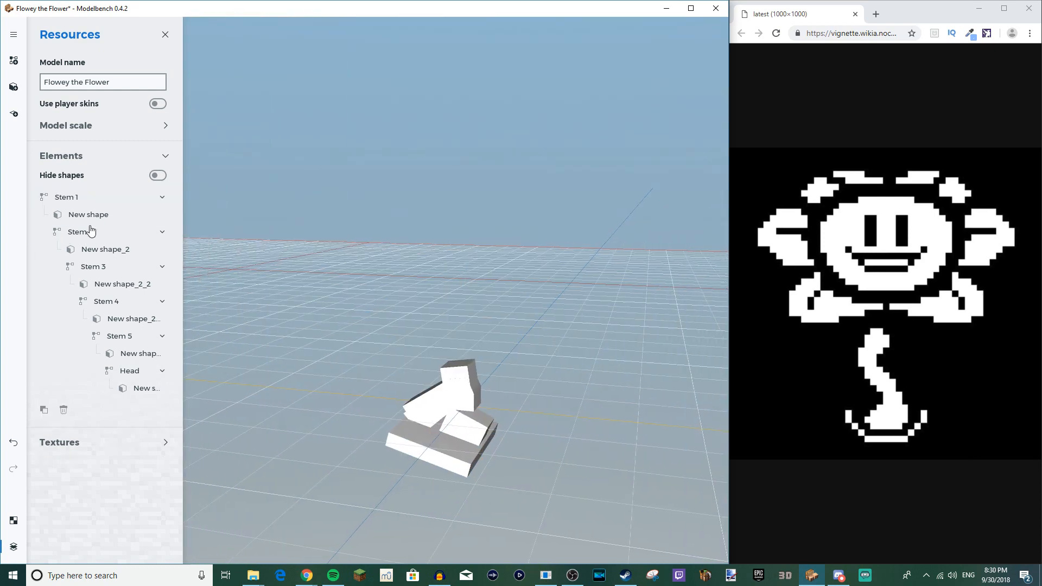
left_click(80, 199)
scroll(282, 364, "down", 10)
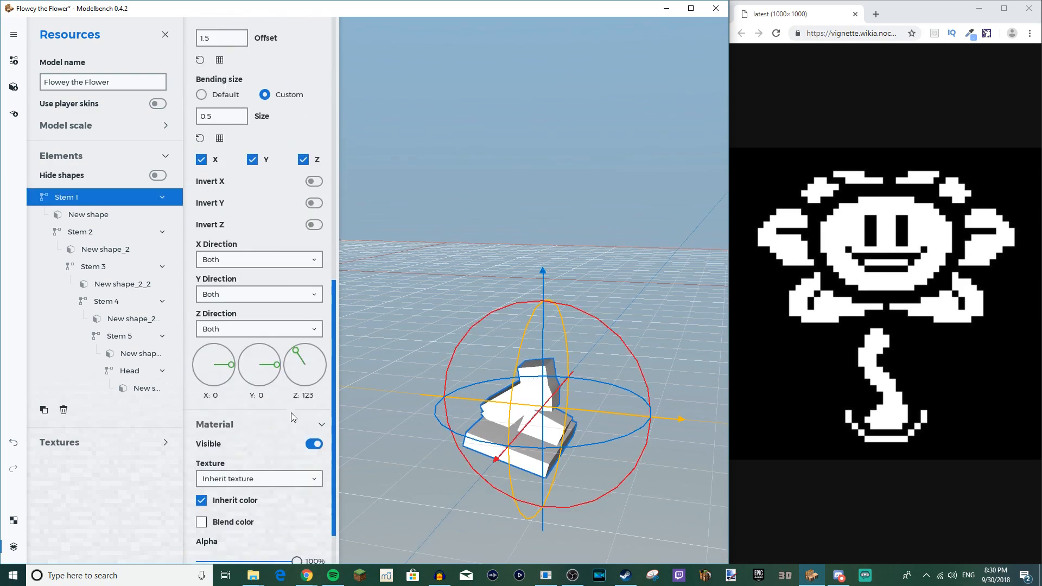
right_click(304, 374)
mouse_move(494, 184)
left_mouse_down()
mouse_move(380, 184)
mouse_move(537, 185)
mouse_move(508, 191)
left_mouse_up()
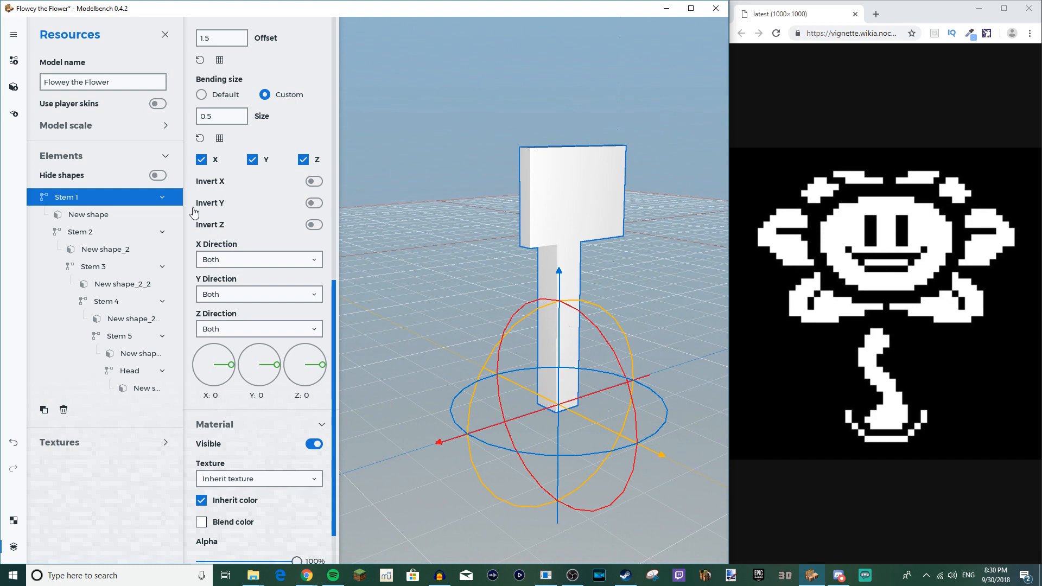
mouse_move(448, 241)
left_mouse_down()
mouse_move(344, 246)
mouse_move(447, 244)
left_mouse_up()
left_click_drag(539, 278, 507, 234)
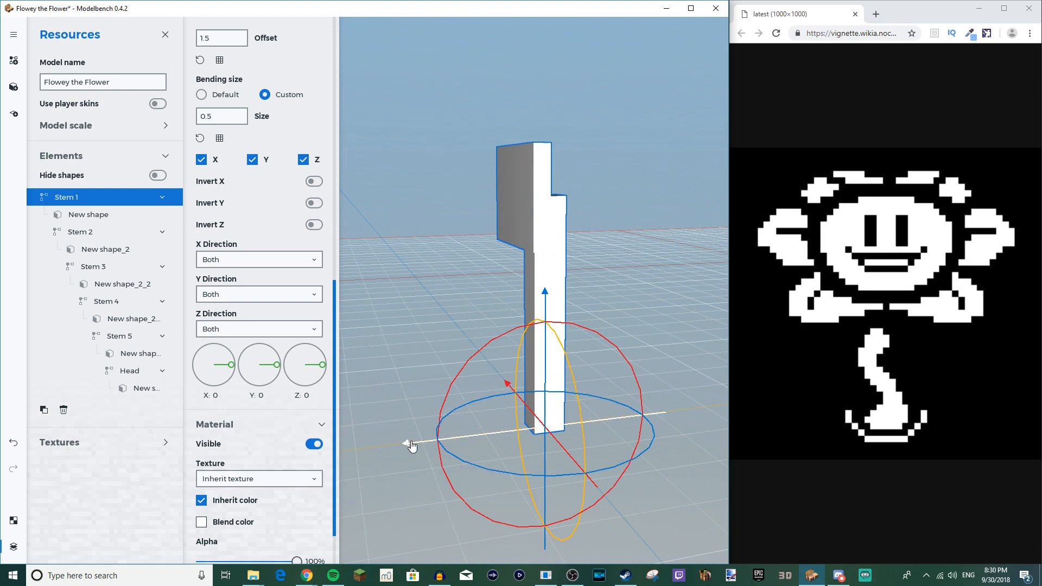
left_click_drag(408, 444, 557, 430)
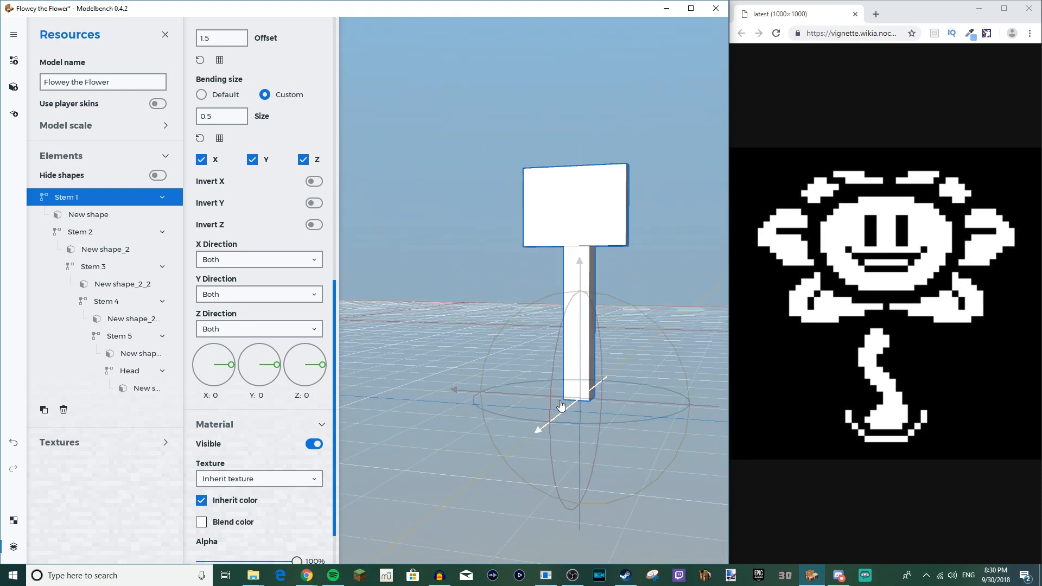
scroll(260, 337, "up", 1)
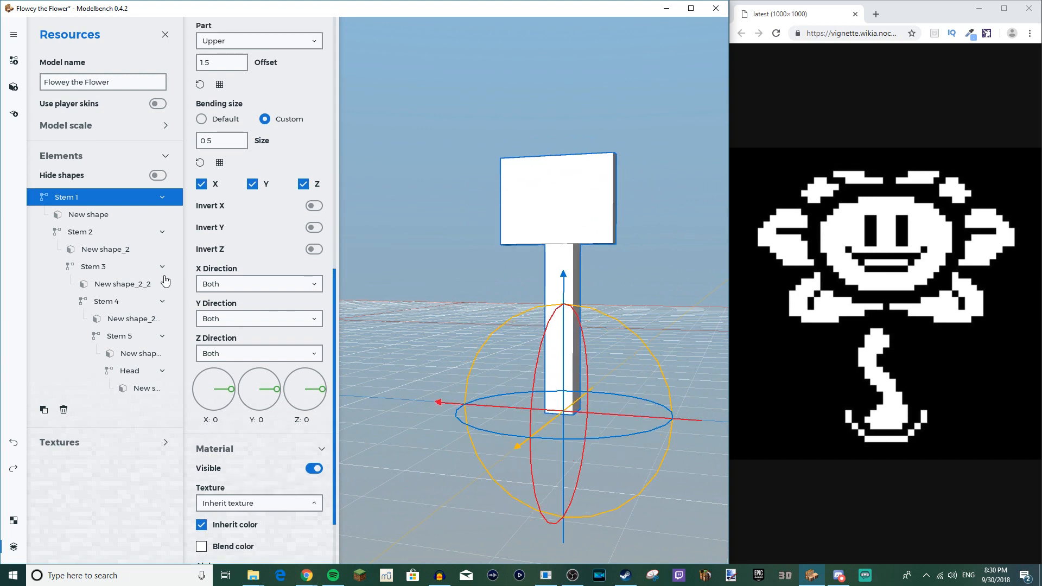
Step: Add six new parts for the petals under the Head part
left_click(141, 371)
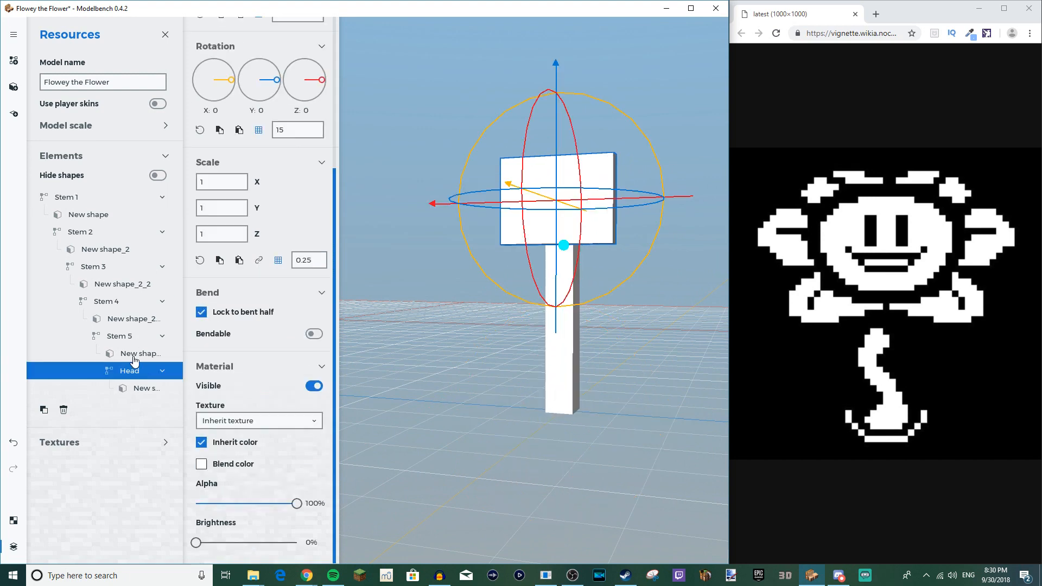
left_click(6, 64)
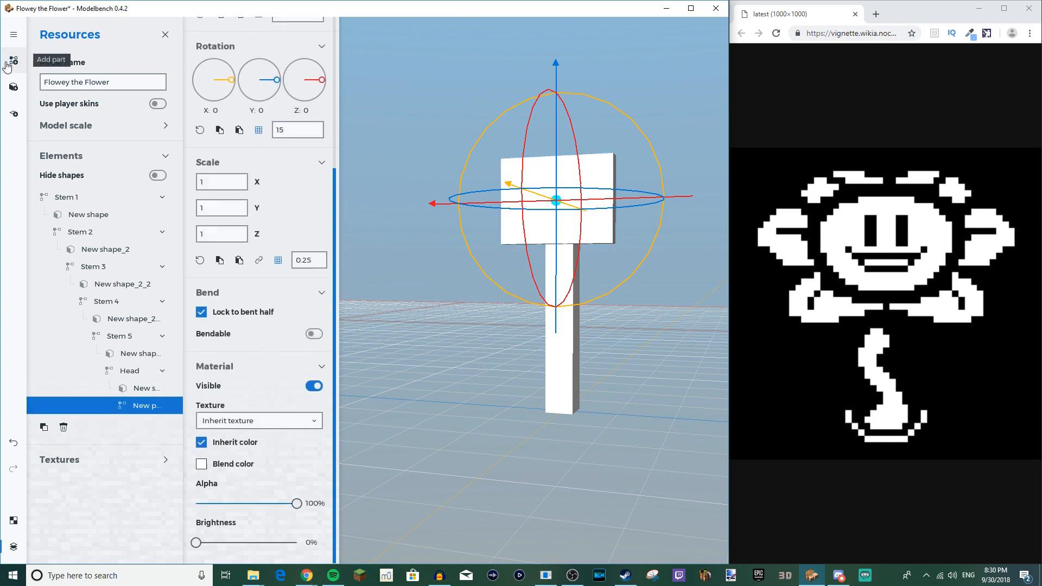
left_click(6, 64)
left_click(6, 64)
left_click(7, 64)
left_click(7, 64)
left_click(7, 64)
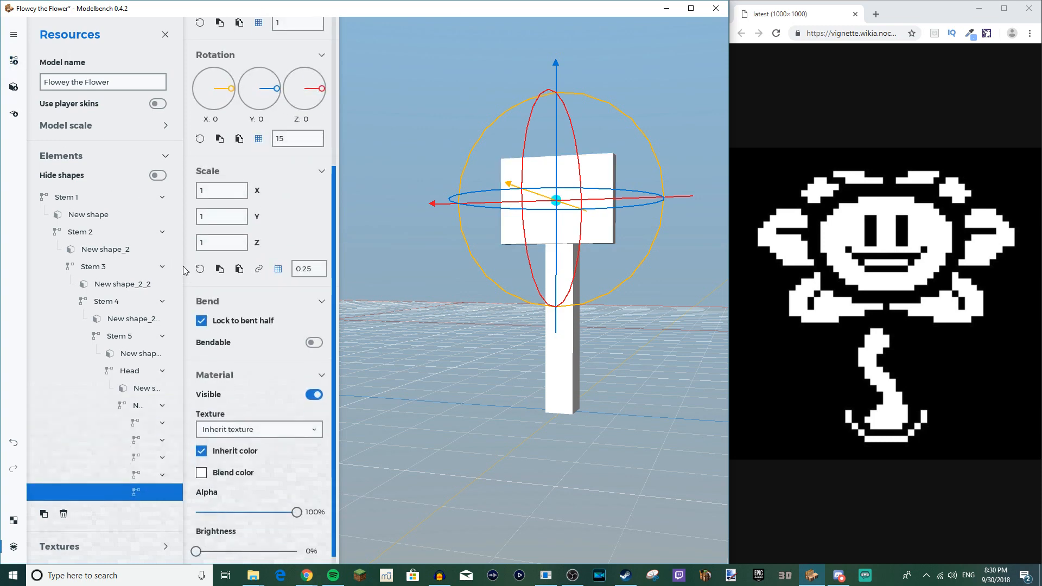
Step: Widen the element list and move the nested new parts so all six sit directly under Head
left_click_drag(183, 270, 320, 270)
left_click_drag(211, 491, 132, 372)
left_click_drag(200, 480, 178, 380)
left_click_drag(189, 448, 182, 383)
left_click(167, 437)
left_click_drag(168, 428, 182, 375)
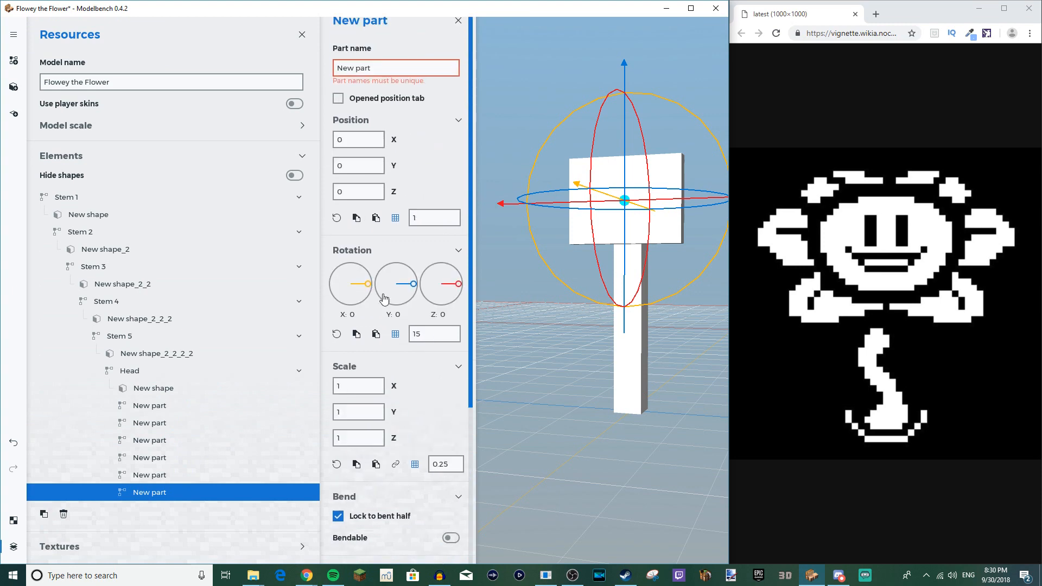
Step: Rename all six new parts under Head together as Petal 1
left_click(126, 405)
left_click_drag(181, 488, 168, 421)
triple_click(400, 85)
type("Petal 1")
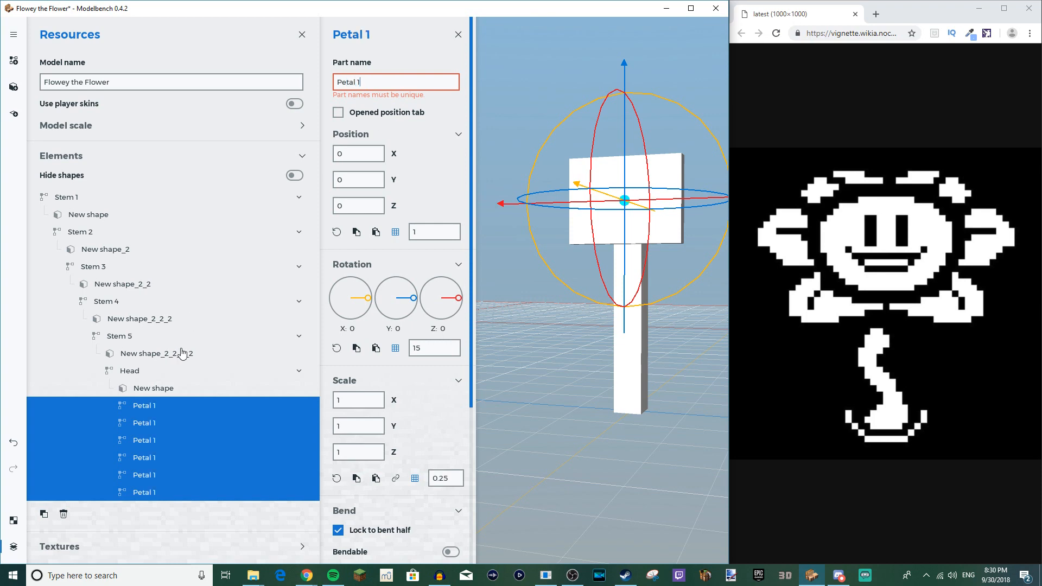
left_click(173, 393)
left_click(166, 423)
left_click(164, 447)
left_click(162, 473)
left_click(161, 489)
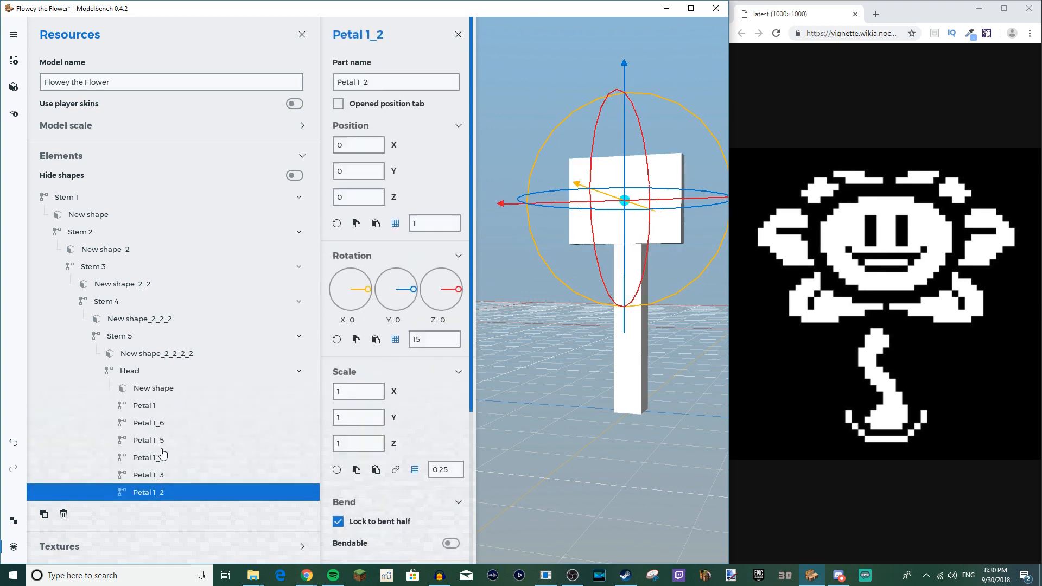
Step: Reorder the petal parts under Head into ascending order, from Petal 1 down to the sixth petal
left_click(152, 423)
left_click_drag(152, 423, 165, 393)
left_click_drag(161, 477, 151, 378)
key("ctrl+z")
left_click_drag(150, 423, 158, 380)
left_click_drag(145, 471, 161, 383)
left_click_drag(144, 447, 146, 374)
left_click_drag(148, 426, 146, 379)
left_click_drag(154, 444, 158, 381)
left_click(148, 428)
left_click_drag(149, 427, 153, 375)
Step: Rename the remaining petal parts, from the last one up, as Petal 6, Petal 5, Petal 4, Petal 3 and Petal 2
left_click(365, 85)
left_click(173, 474)
left_click(365, 86)
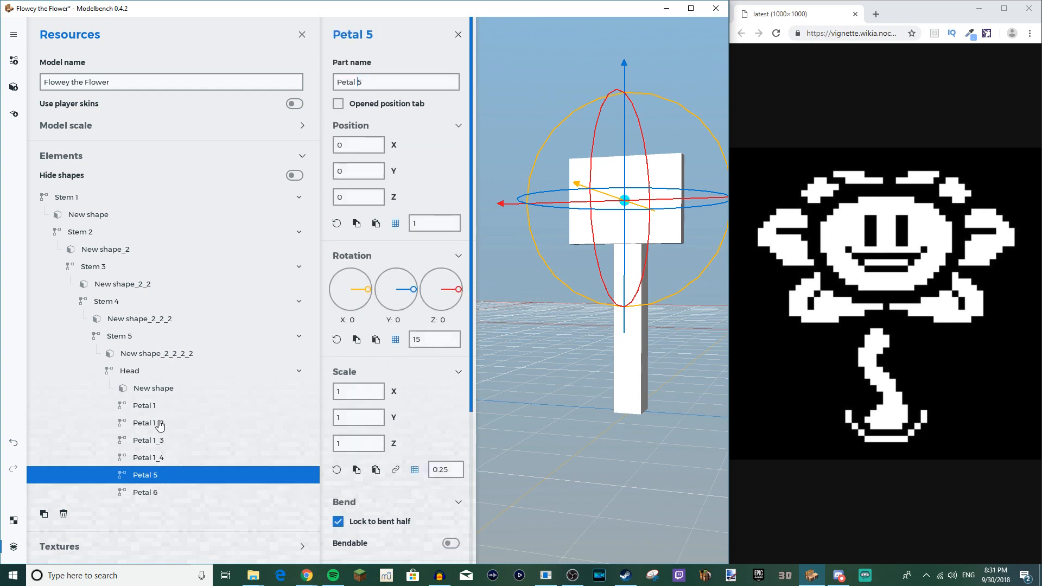
left_click(163, 458)
left_click(365, 85)
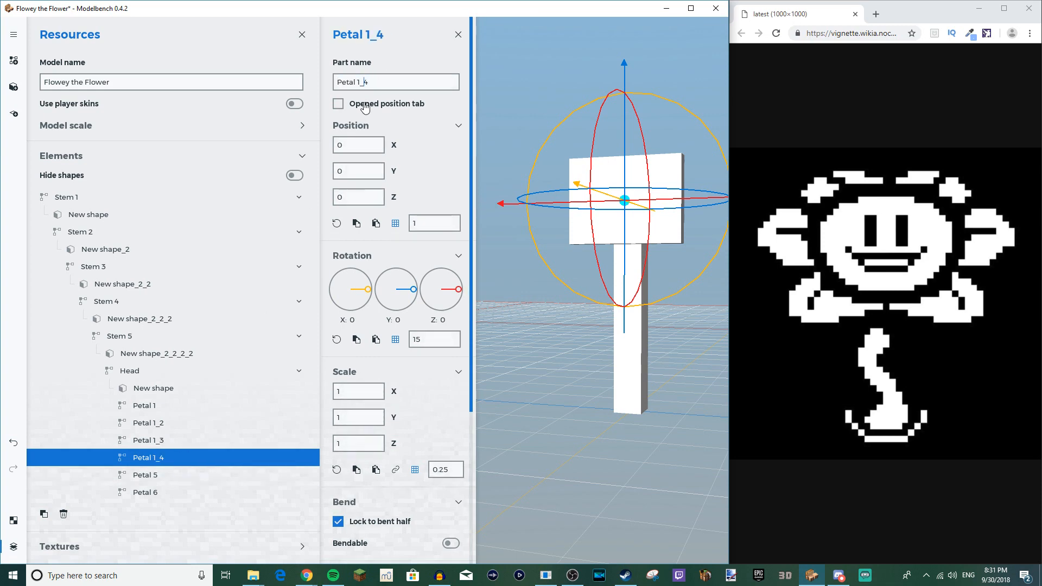
left_click(156, 441)
left_click(366, 82)
left_click(165, 423)
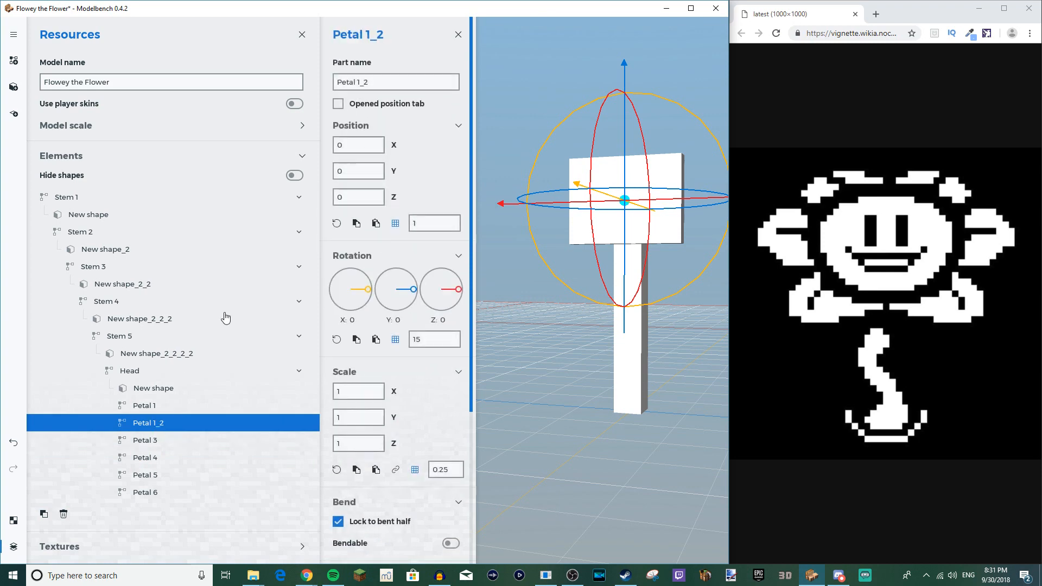
left_click(364, 84)
Step: Add a plane shape to Petal 2 and centre its pivot offset on the X axis
left_click_drag(546, 62, 582, 71)
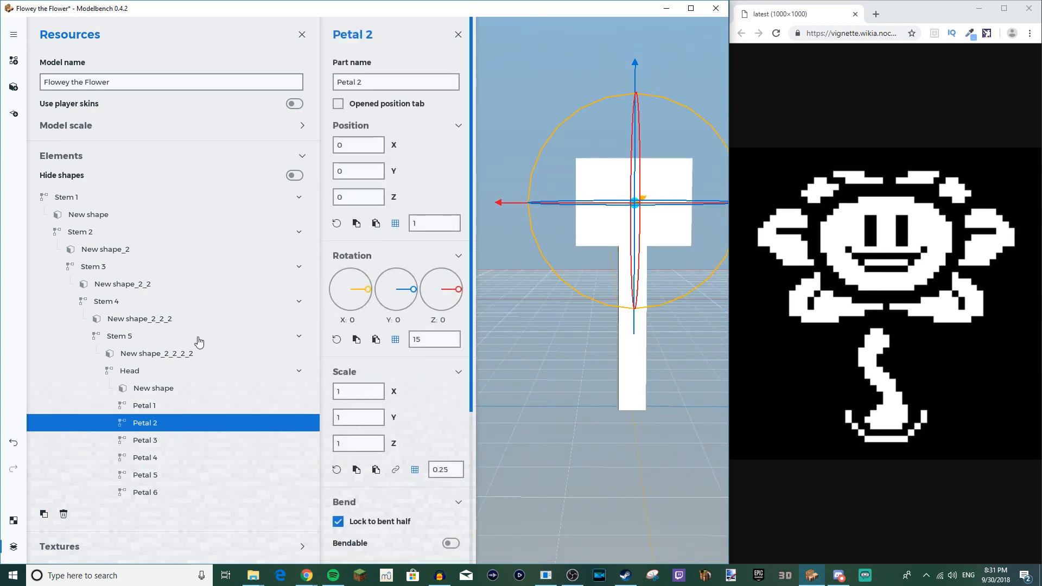
left_click(20, 115)
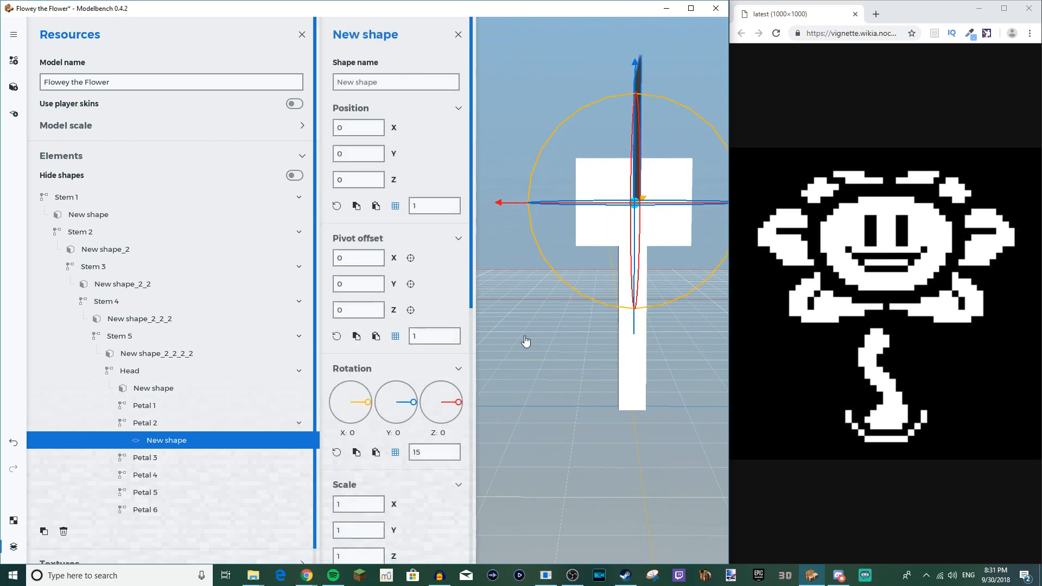
left_click_drag(565, 352, 619, 355)
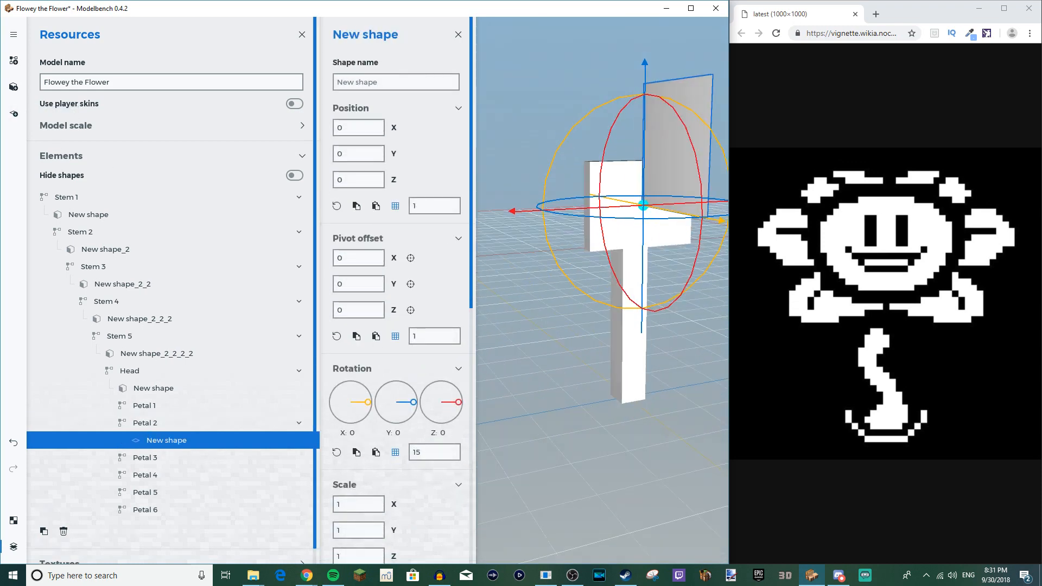
left_click(411, 310)
left_click_drag(646, 357, 594, 358)
scroll(556, 385, "down", 3)
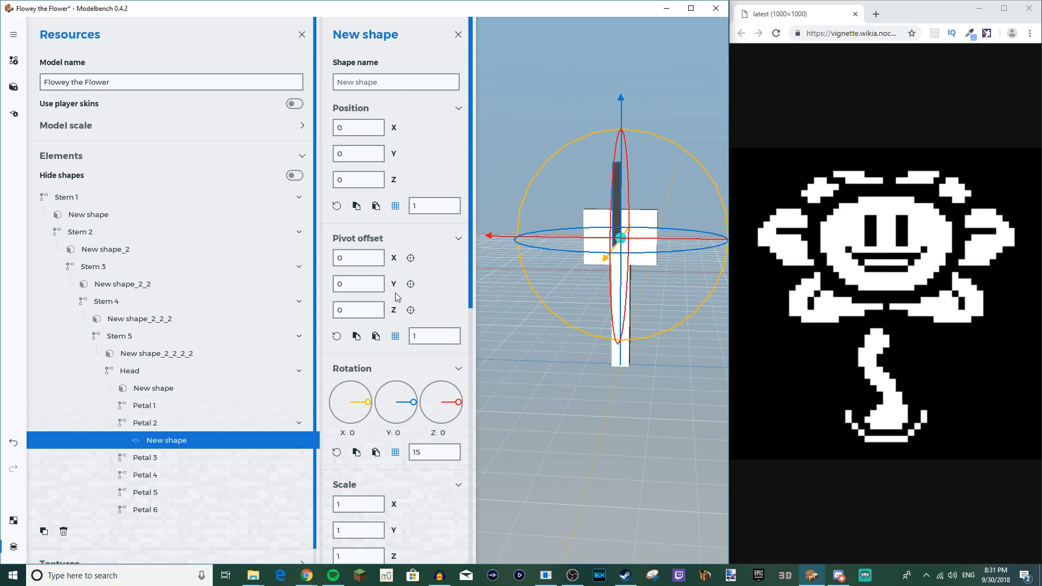
left_click(411, 258)
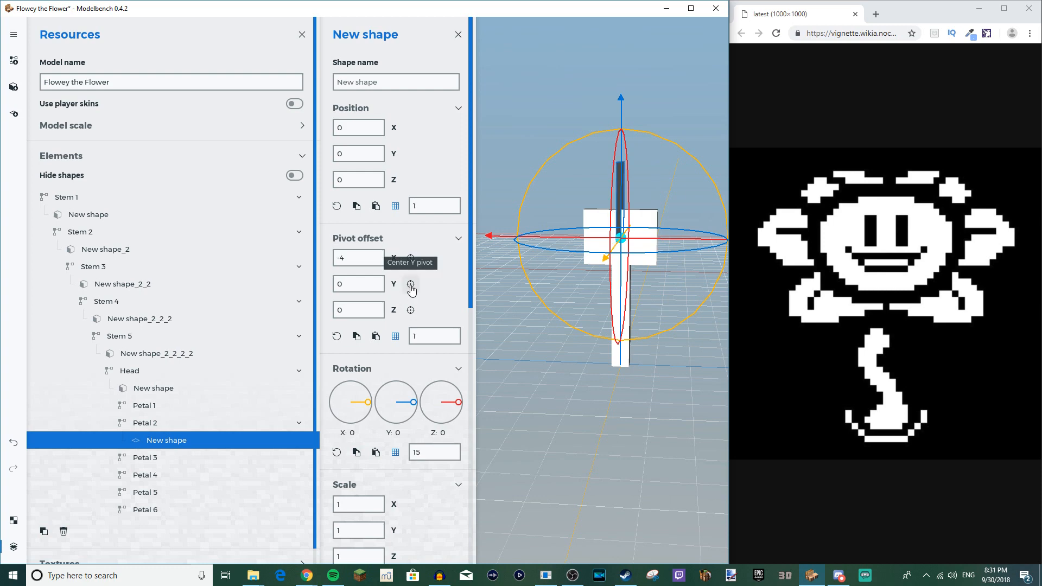
Step: Rotate the Petal 2 plane to -90 degrees on Z and 90 degrees on Y so it faces the front
left_click_drag(469, 308, 474, 311)
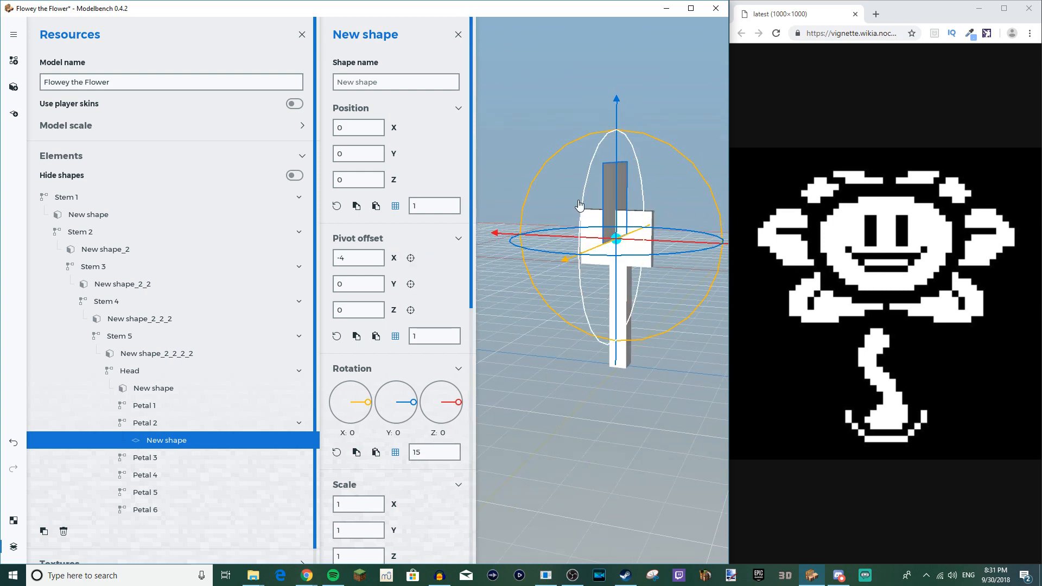
left_click_drag(587, 199, 666, 264)
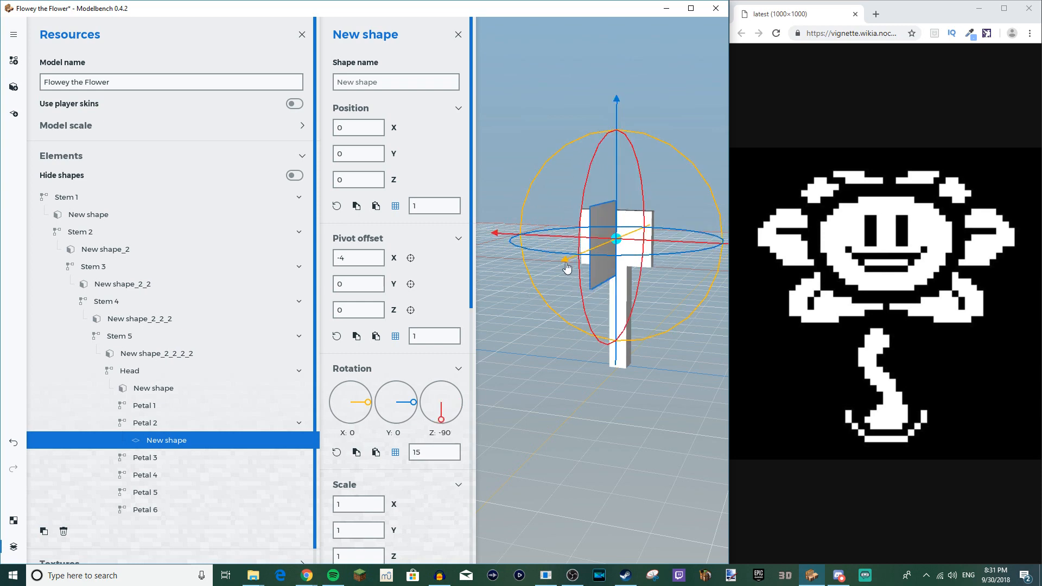
left_click_drag(622, 265, 663, 232)
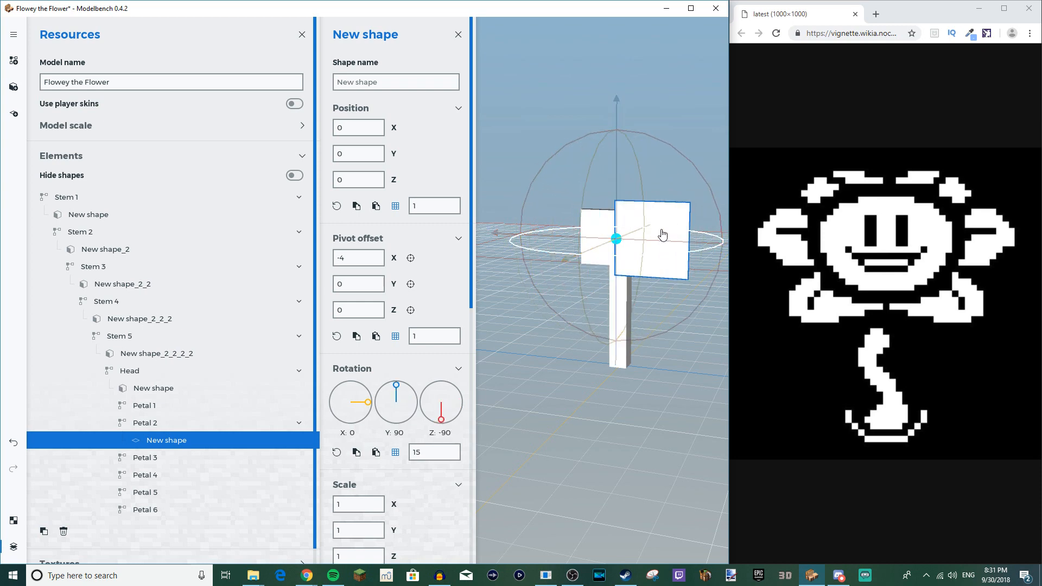
left_click_drag(523, 299, 556, 294)
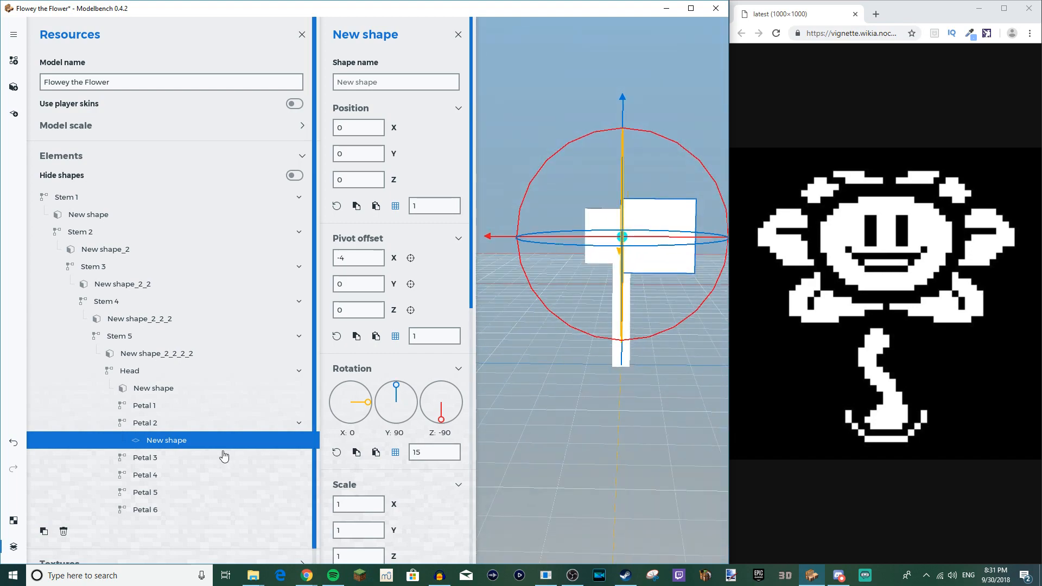
Step: Move the Petal 2 part to -1 on the X axis
left_click(154, 428)
left_click_drag(568, 433, 535, 454)
left_click_drag(632, 248, 636, 279)
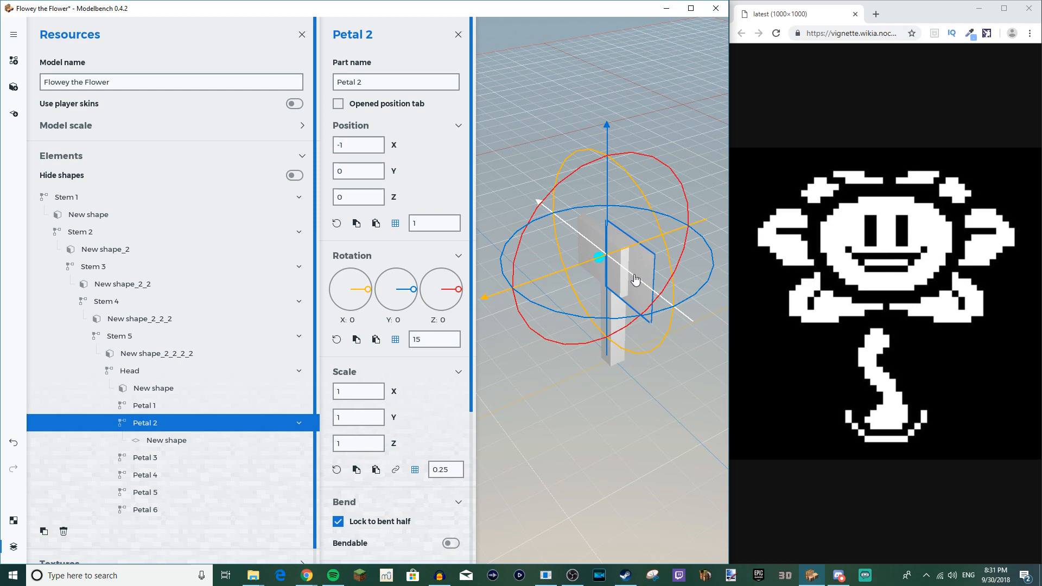
left_click_drag(533, 429, 595, 418)
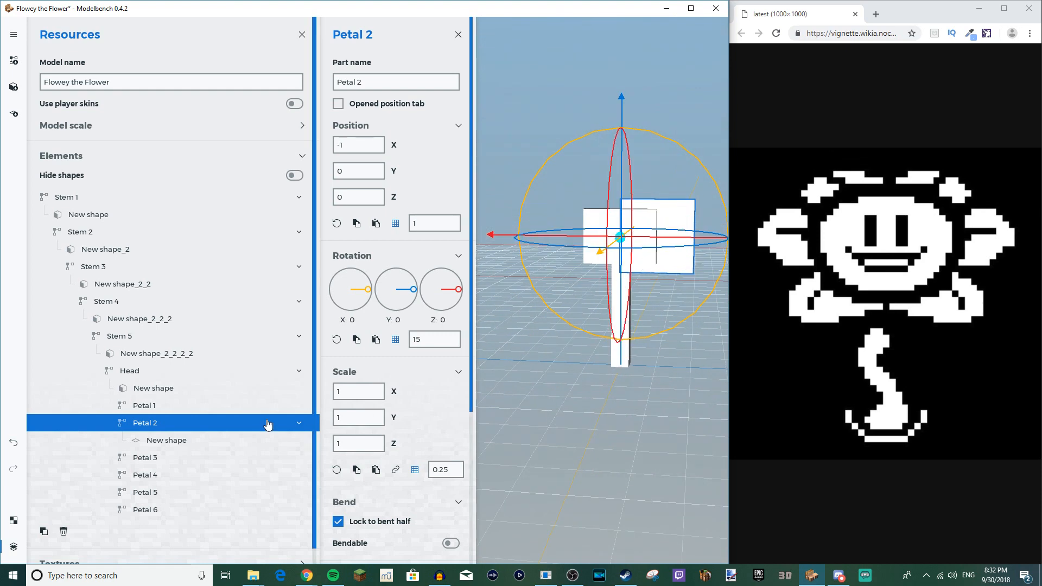
Step: Reset the petal plane's Z rotation to 0 and move Petal 2 to Y 3 and Z -2
left_click_drag(673, 157, 513, 154)
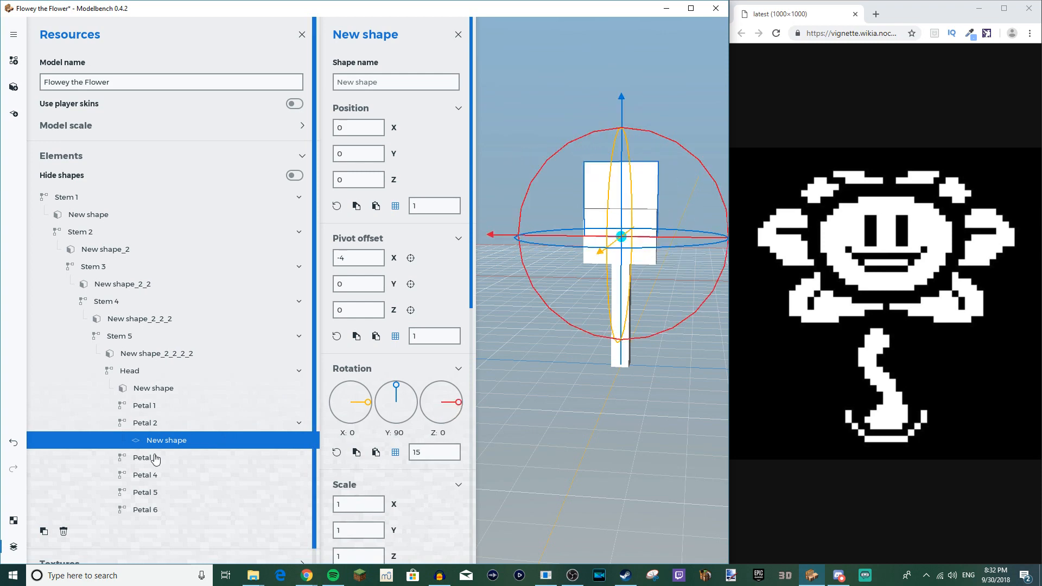
left_click(157, 424)
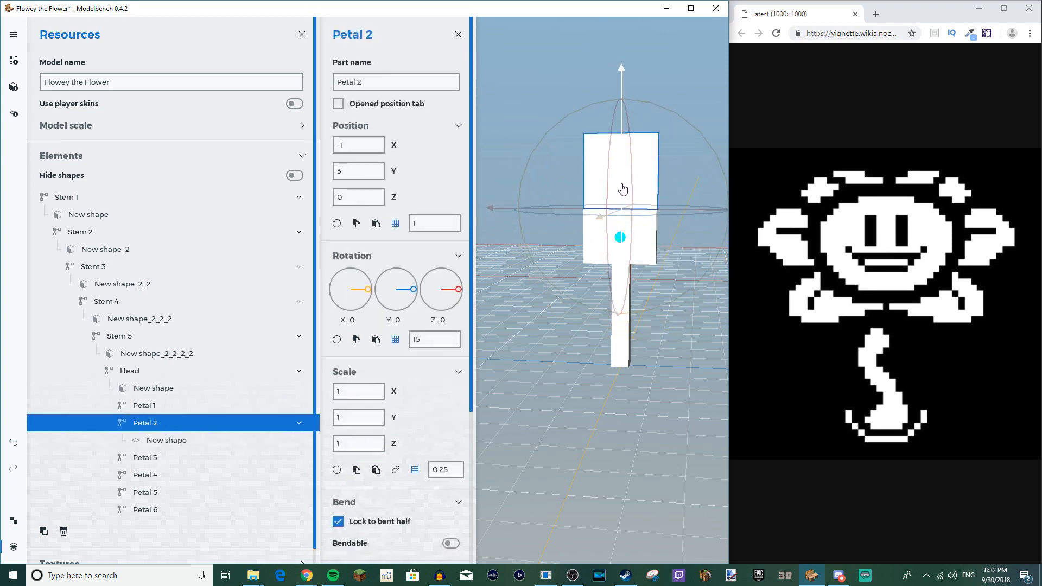
scroll(666, 187, "up", 3)
right_click_drag(690, 330, 689, 351)
left_click_drag(662, 416, 692, 314)
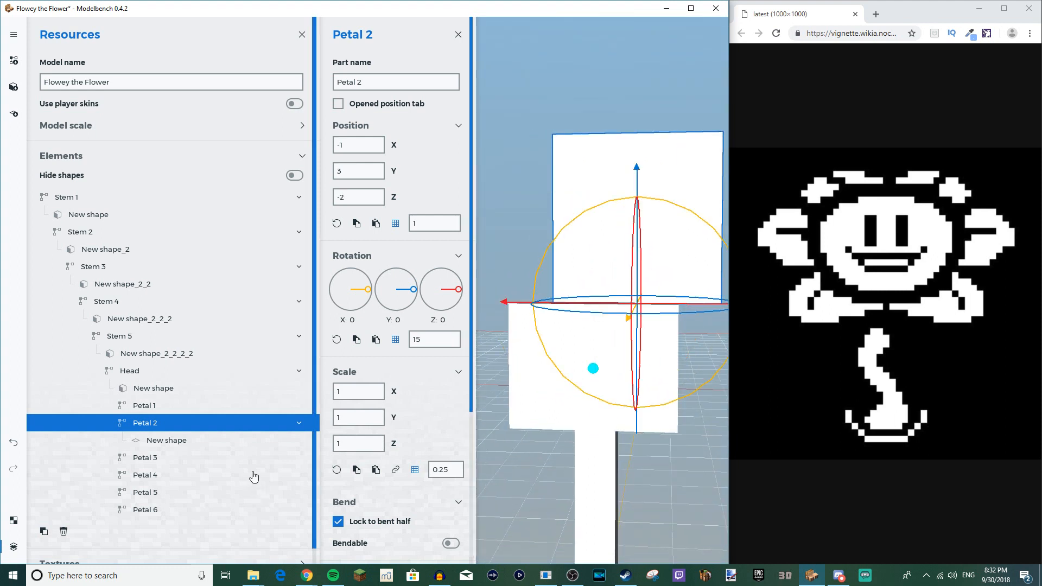
Step: Make the Petal 2 plane 3D and set its Z pivot offset to -1
left_click(188, 444)
scroll(366, 471, "down", 10)
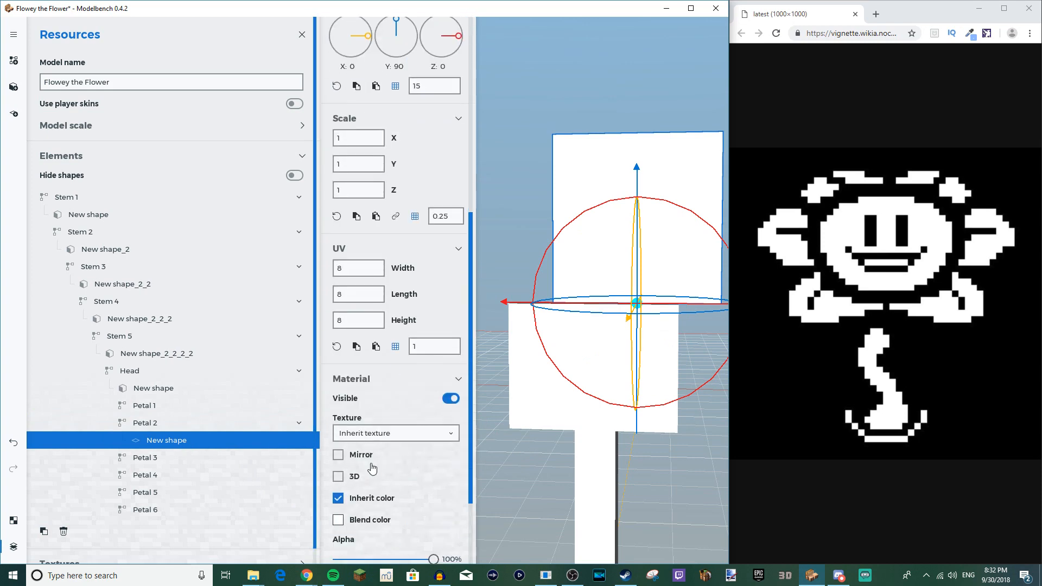
left_click_drag(590, 461, 601, 442)
left_click(338, 452)
scroll(386, 300, "up", 4)
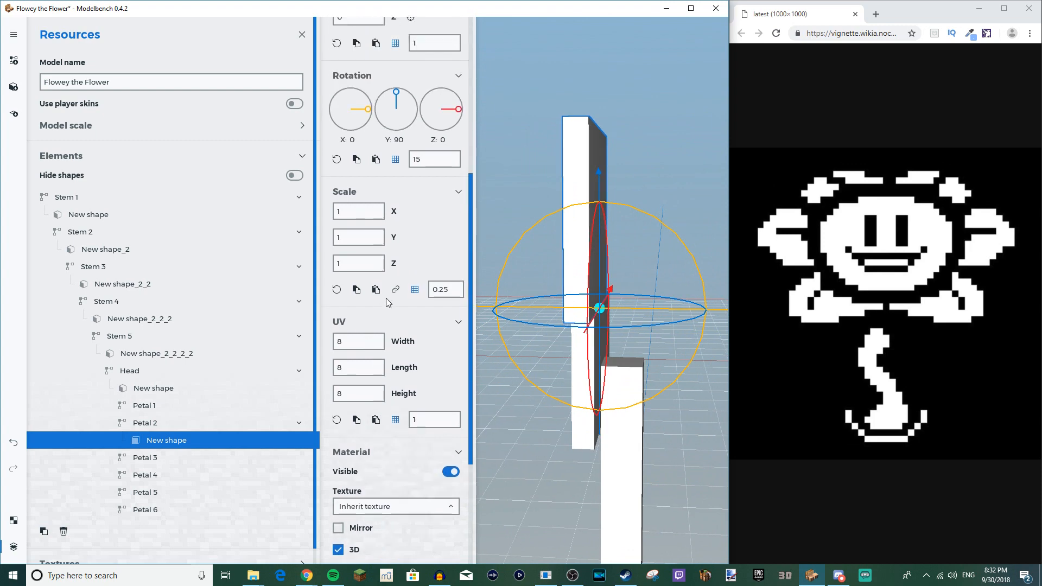
left_click_drag(395, 145, 387, 145)
left_click_drag(588, 150, 685, 150)
scroll(386, 440, "down", 4)
scroll(386, 438, "down", 1)
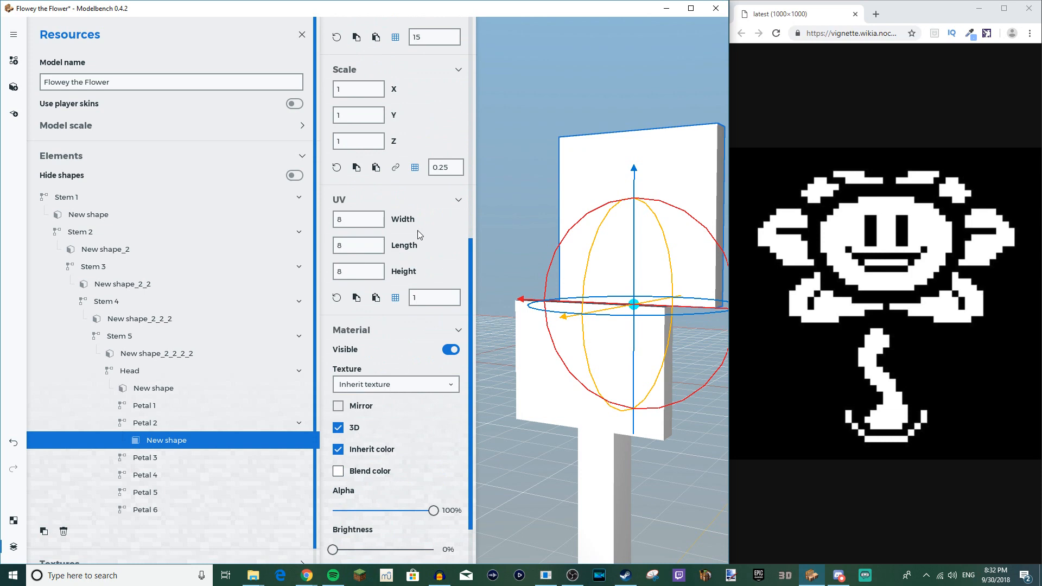
Step: Show the texture layout and resize the petal plane's UV area to width 4 and height 6, placing it beside the other shapes' UVs
left_click(14, 520)
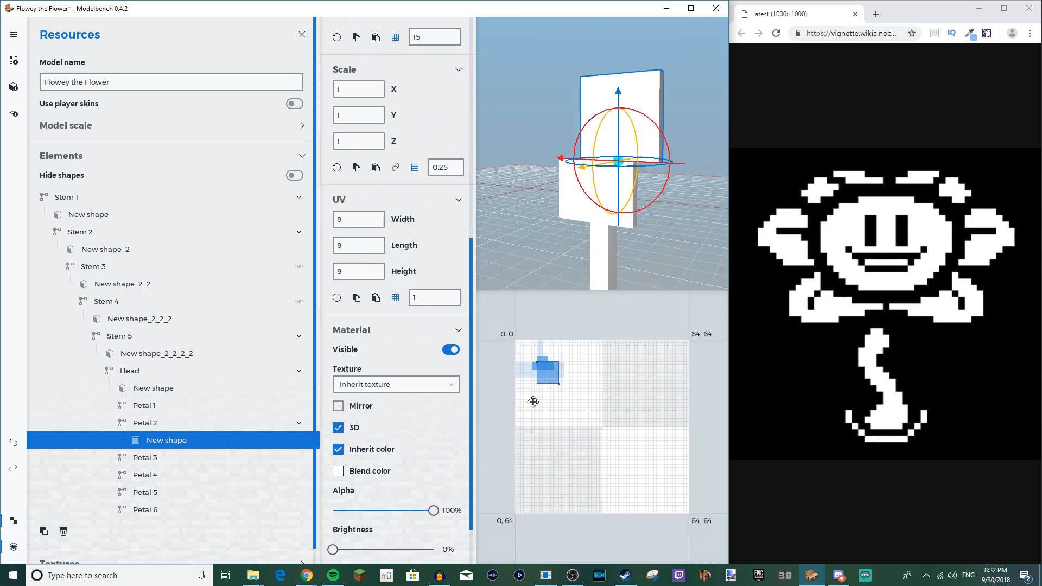
scroll(566, 429, "up", 3)
left_click_drag(518, 333, 648, 399)
left_click_drag(594, 367, 693, 359)
left_click_drag(613, 358, 484, 364)
left_click_drag(632, 423, 600, 410)
scroll(600, 411, "up", 3)
middle_click_drag(578, 382, 597, 387)
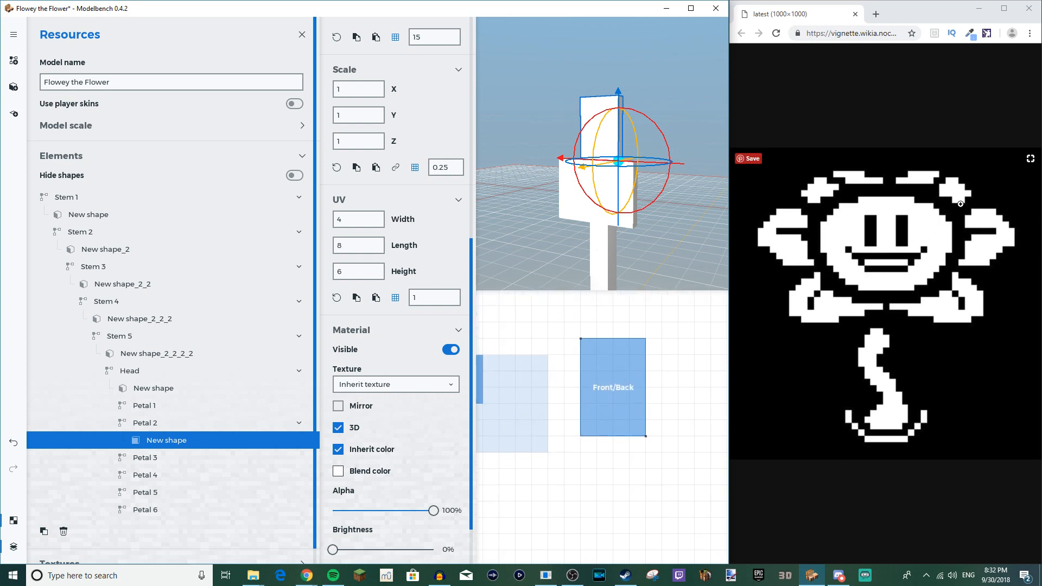
left_click_drag(583, 344, 568, 361)
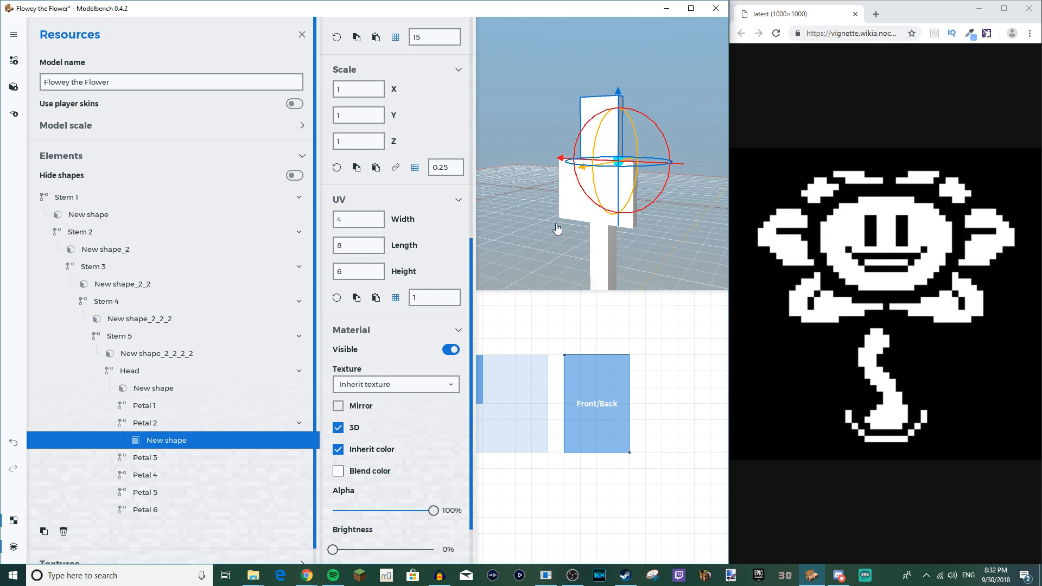
Step: Try centring the petal plane's pivot offset on the X and Z axes, and undo both changes
scroll(412, 275, "up", 5)
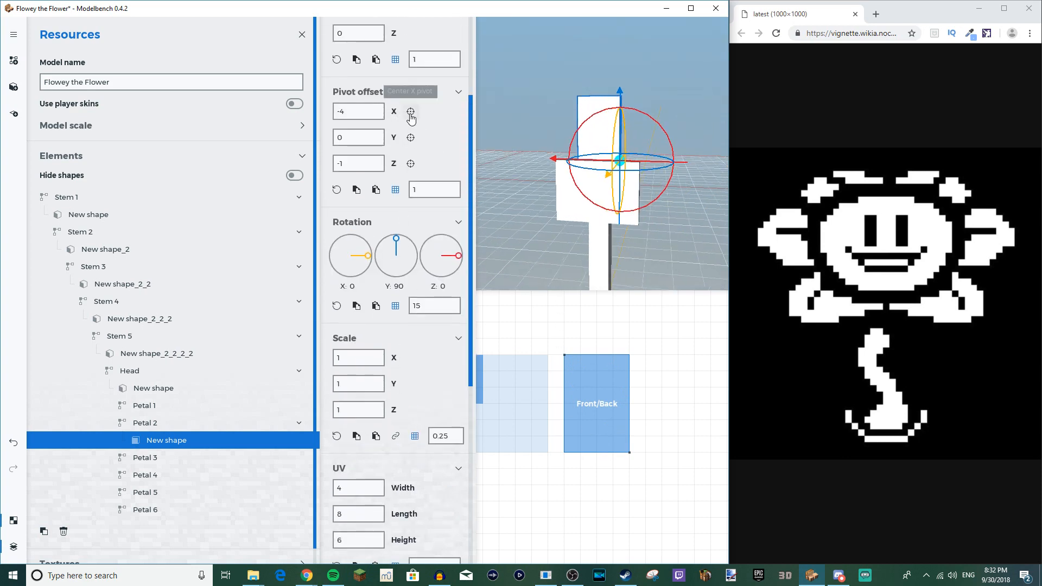
left_click(410, 113)
left_click(411, 165)
left_click_drag(394, 170, 396, 170)
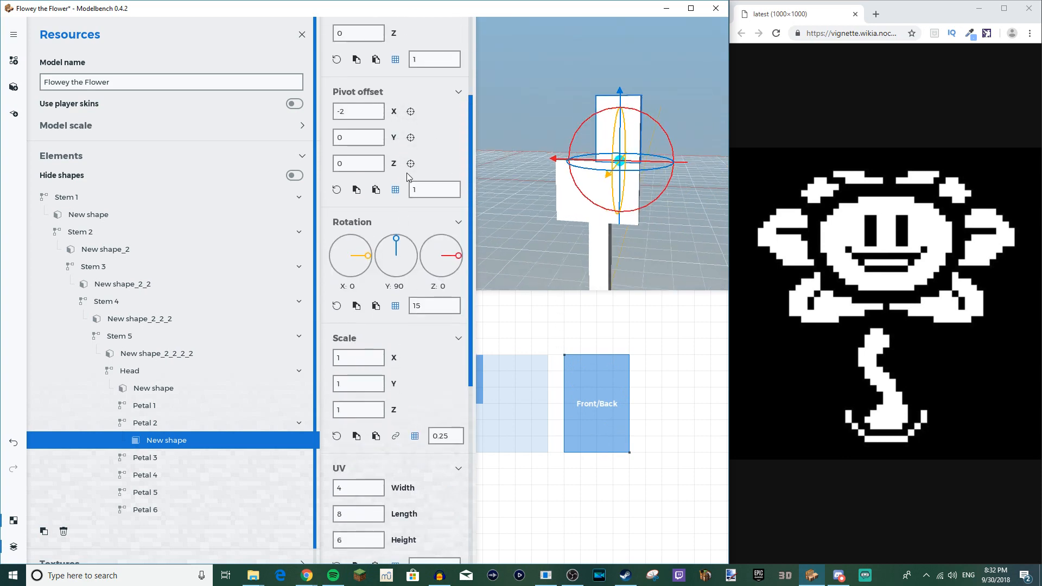
key("ctrl+z")
key("ctrl+z")
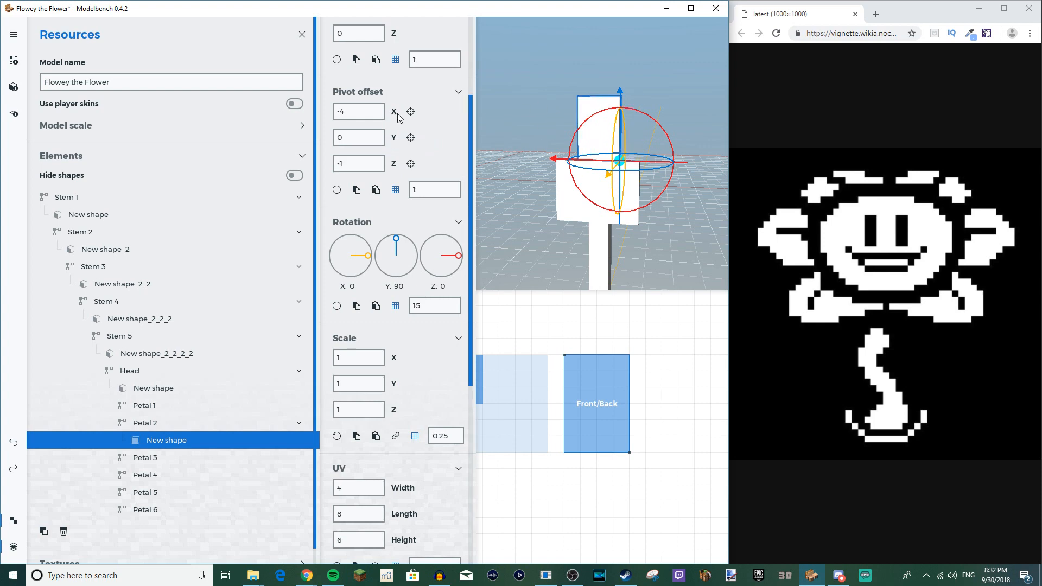
Step: Centre the petal plane's pivot offset on X, and set Petal 2 to Z -3 with an X rotation of -45
left_click(411, 114)
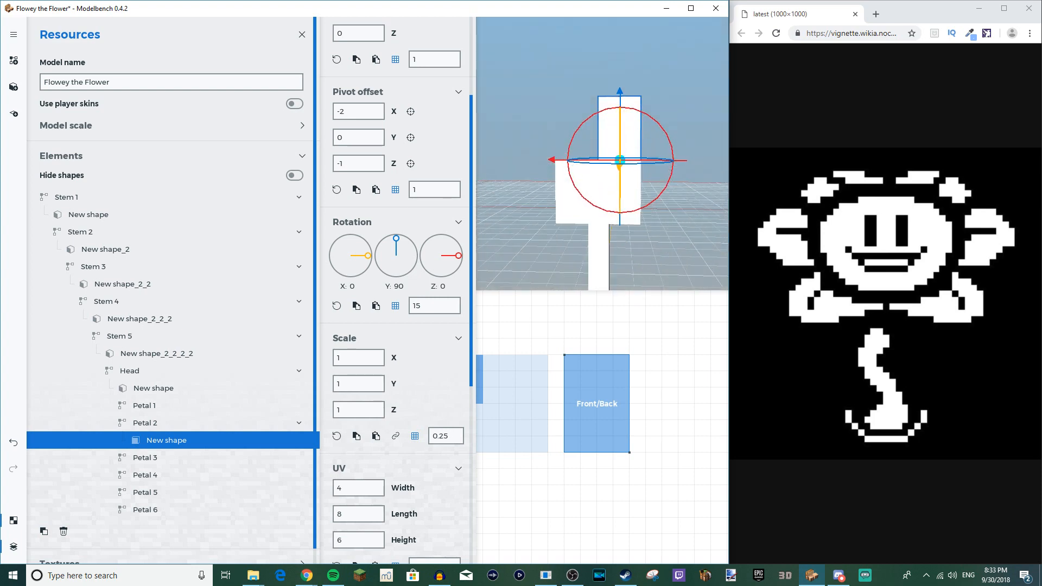
left_click(166, 425)
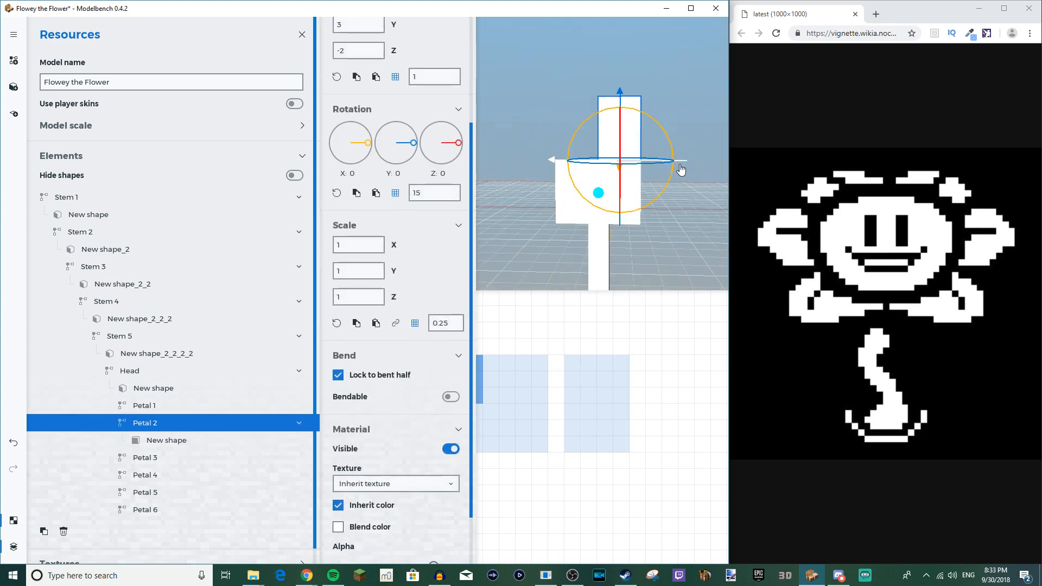
left_click_drag(679, 162, 692, 162)
mouse_move(685, 225)
left_mouse_down()
mouse_move(651, 227)
mouse_move(682, 229)
left_mouse_up()
scroll(684, 231, "up", 3)
left_click_drag(705, 141, 735, 169)
left_click_drag(612, 269, 591, 267)
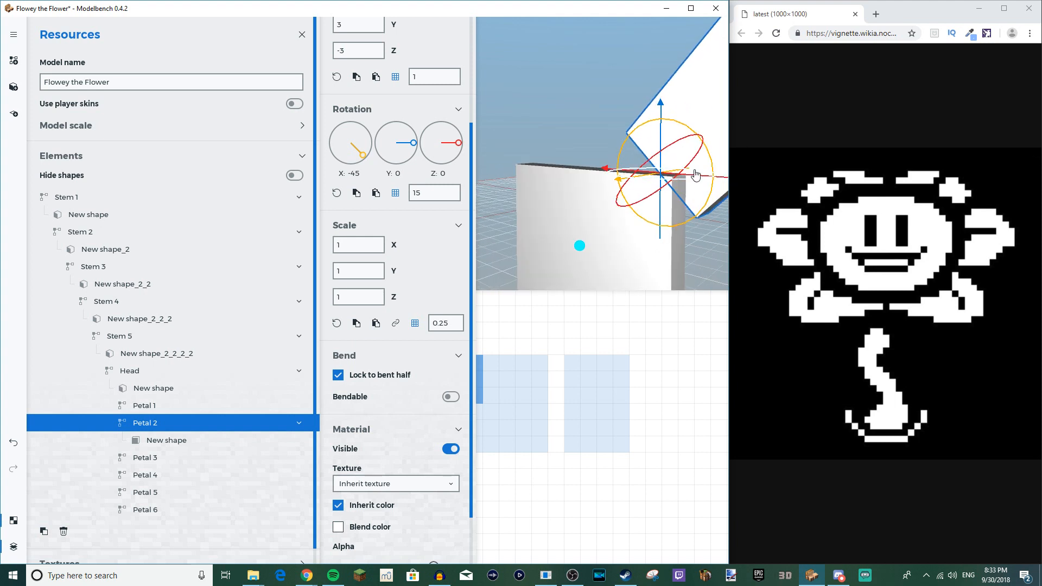
left_click(600, 234)
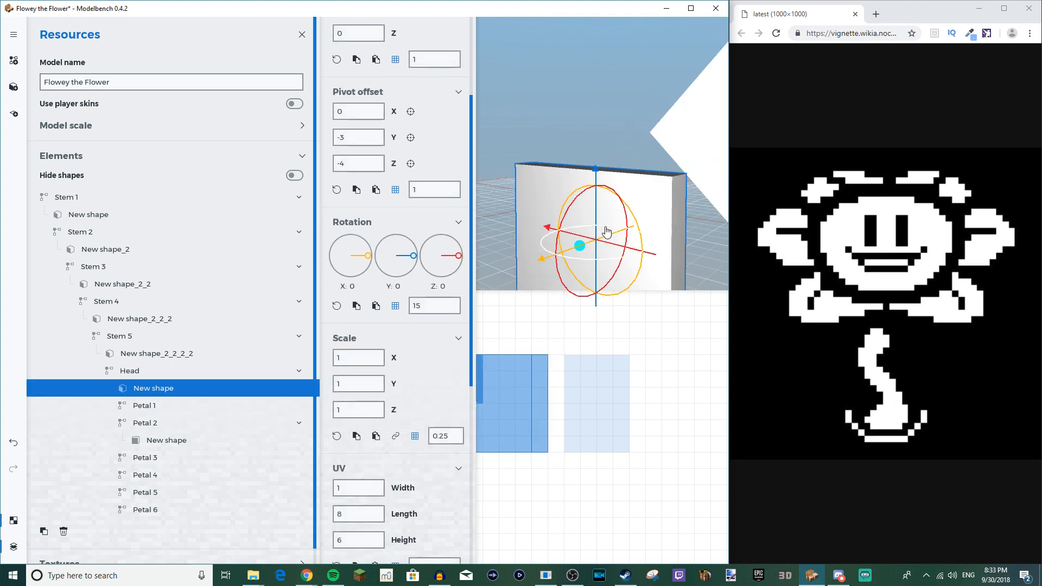
Step: Move Petal 2 to Y 1 and Z -2 and set its X rotation to -30
left_click(165, 426)
left_click_drag(534, 216, 564, 251)
scroll(577, 251, "down", 3)
left_click_drag(620, 211, 618, 223)
left_click_drag(680, 189, 675, 211)
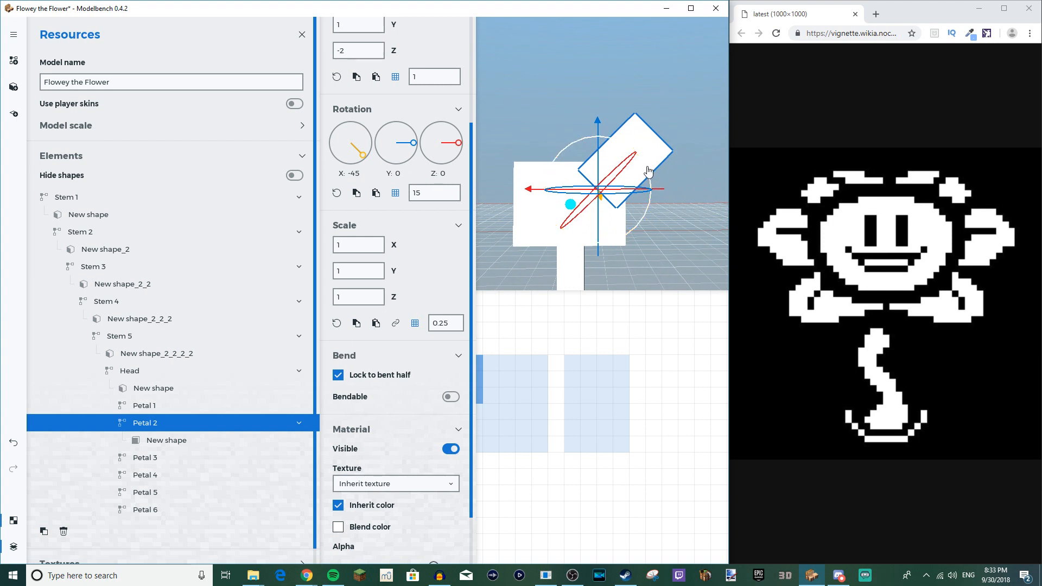
left_click_drag(647, 169, 636, 163)
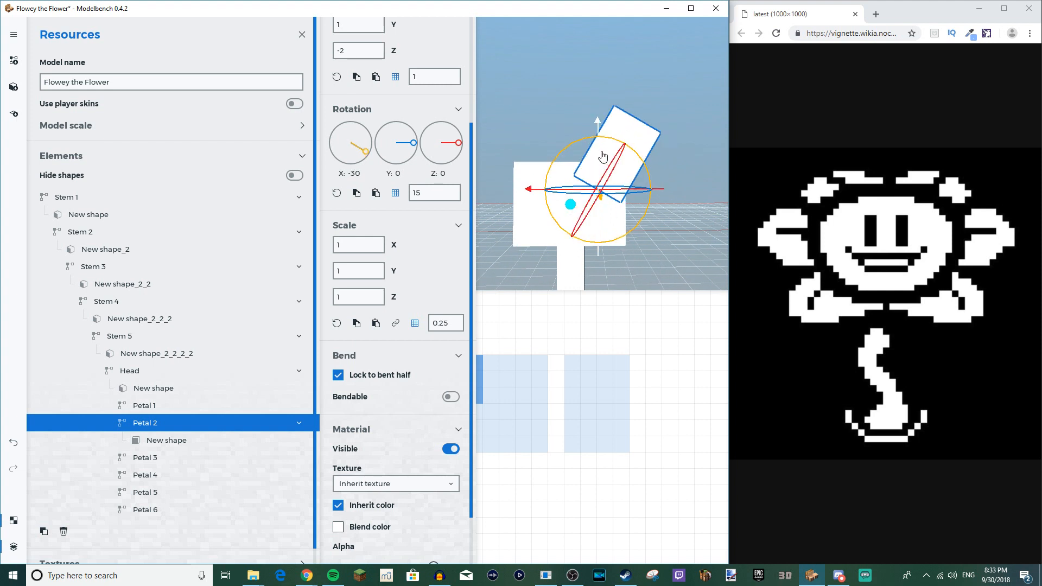
Step: Try resizing the petal plane's UV area to width 3 and height 5 and centring its pivot offset on X
left_click(238, 444)
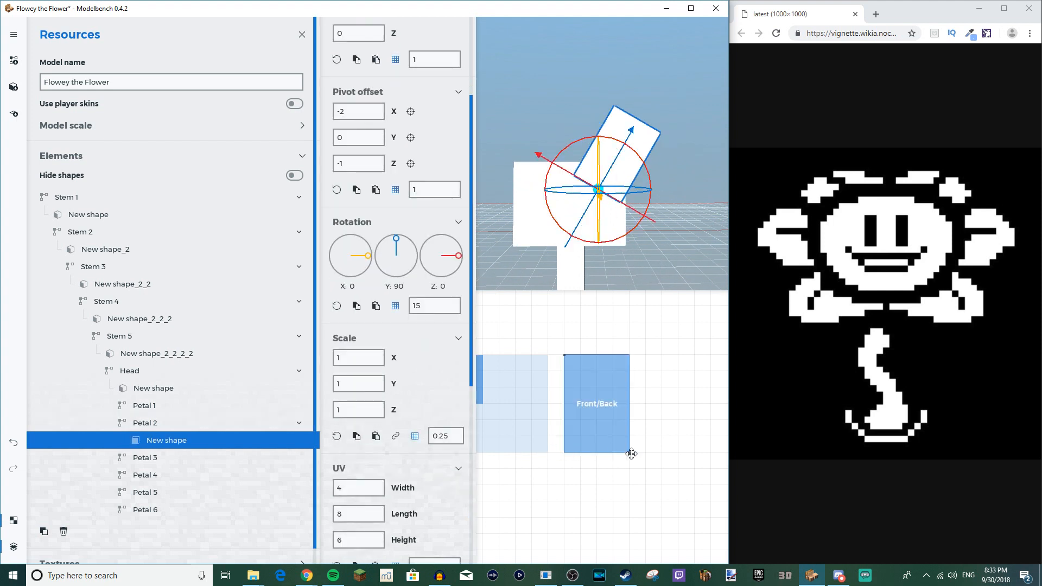
left_click_drag(631, 453, 615, 441)
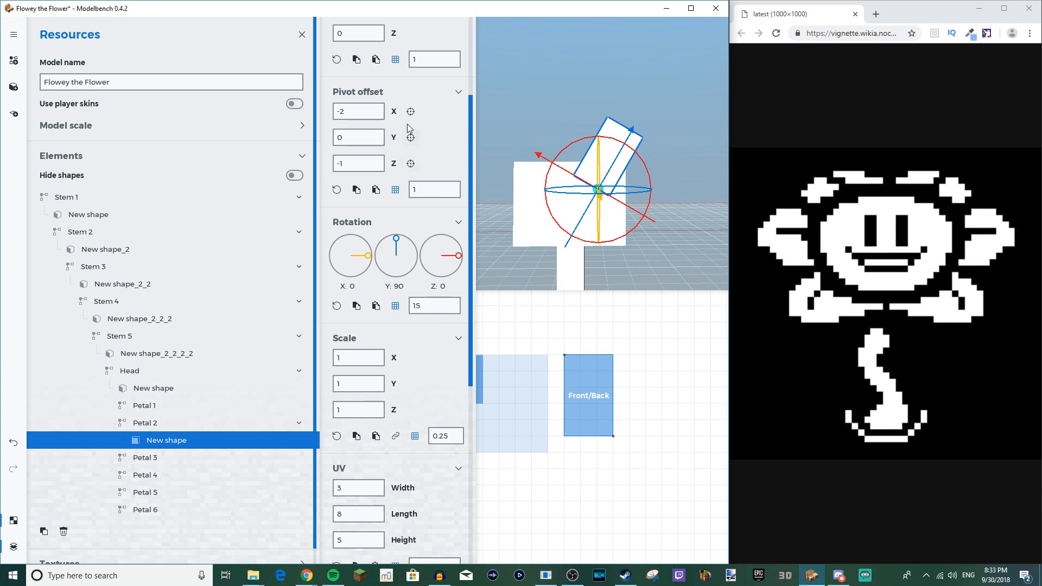
left_click(197, 423)
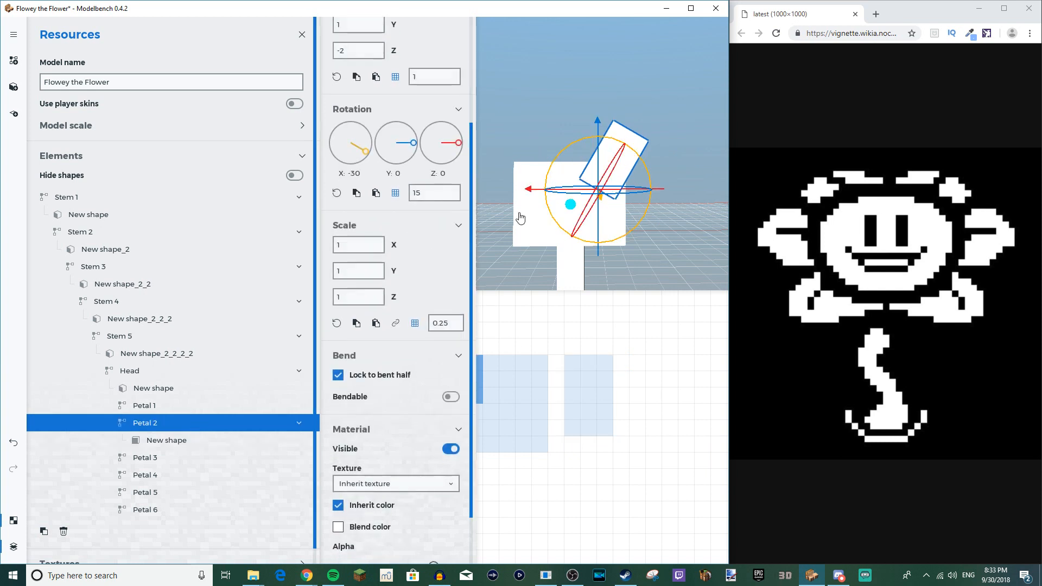
Step: Move Petal 2 up to Y 2, keeping its Z position at -2
left_click_drag(598, 162, 598, 149)
left_click_drag(664, 175, 678, 182)
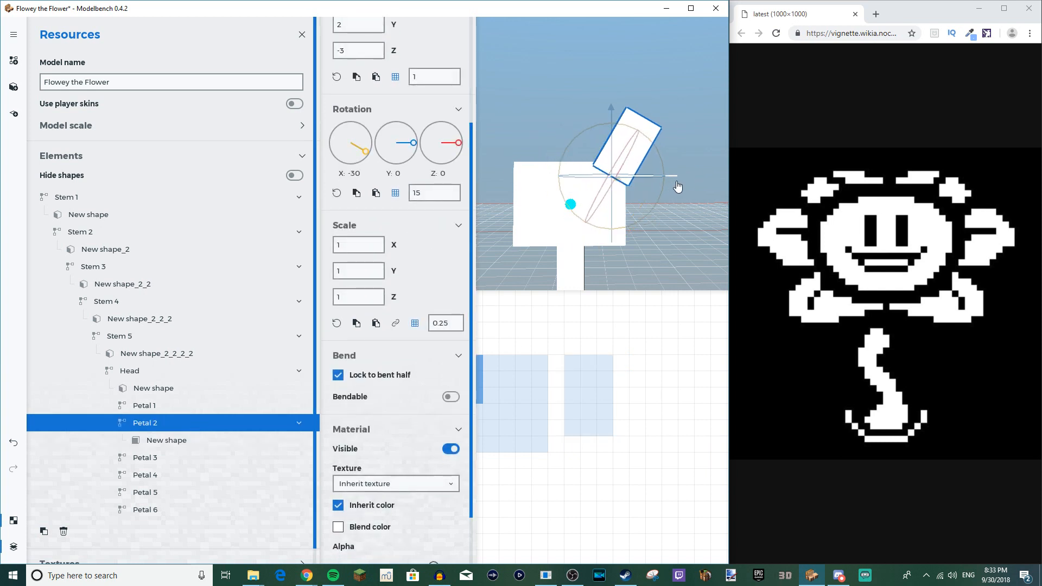
middle_click_drag(680, 188, 682, 257)
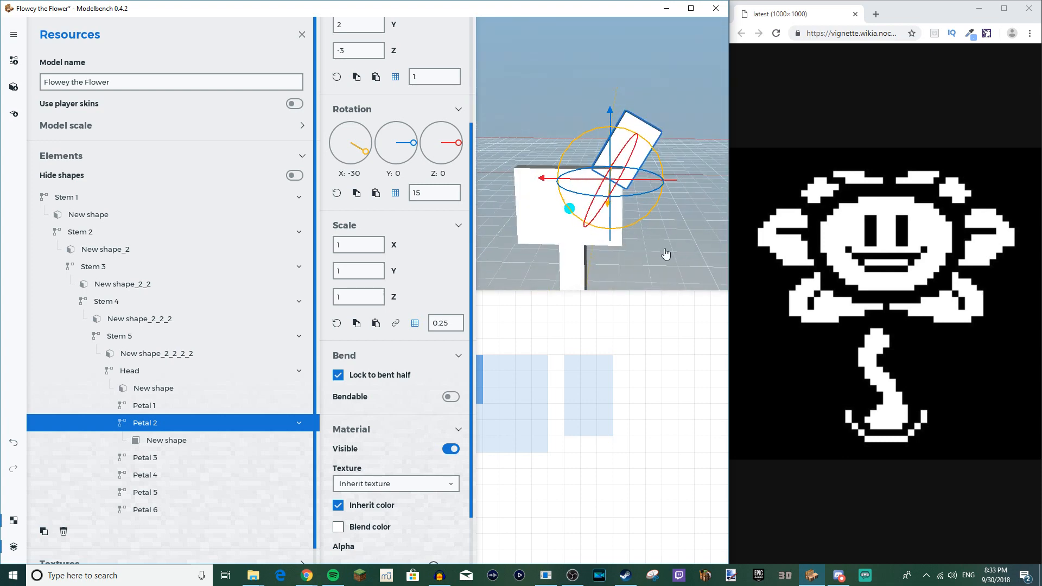
left_click_drag(668, 180, 655, 179)
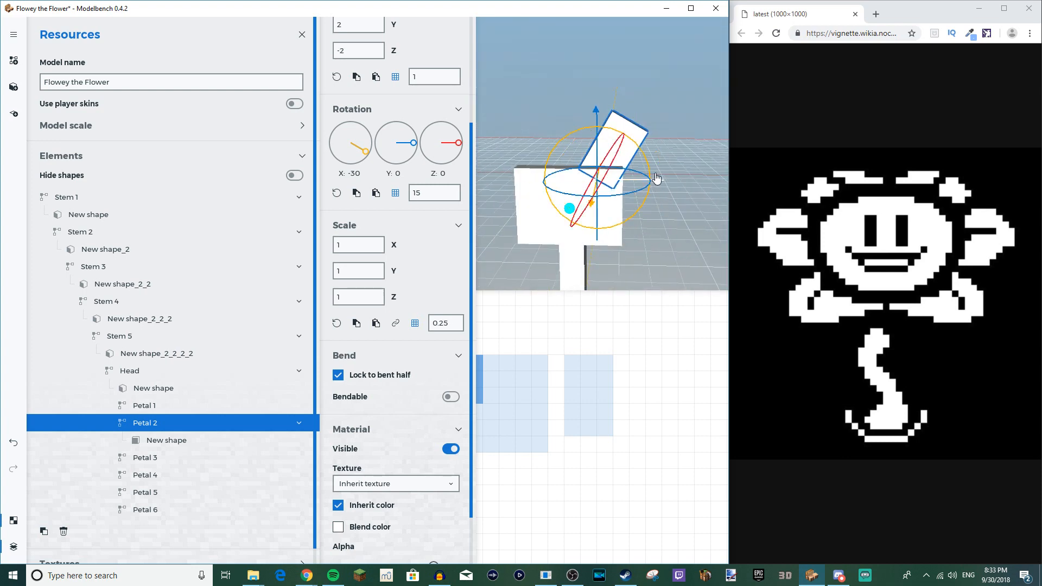
Step: Resize the Petal 2 plane's UV area to width 4 and height 5, and centre its X pivot offset at -2
left_click(634, 141)
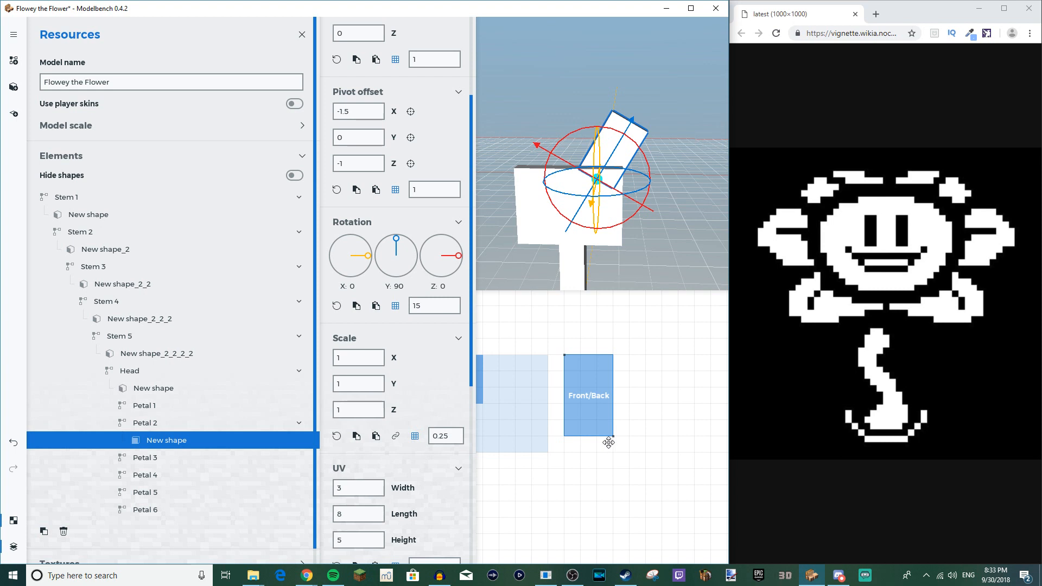
left_click_drag(615, 441, 629, 452)
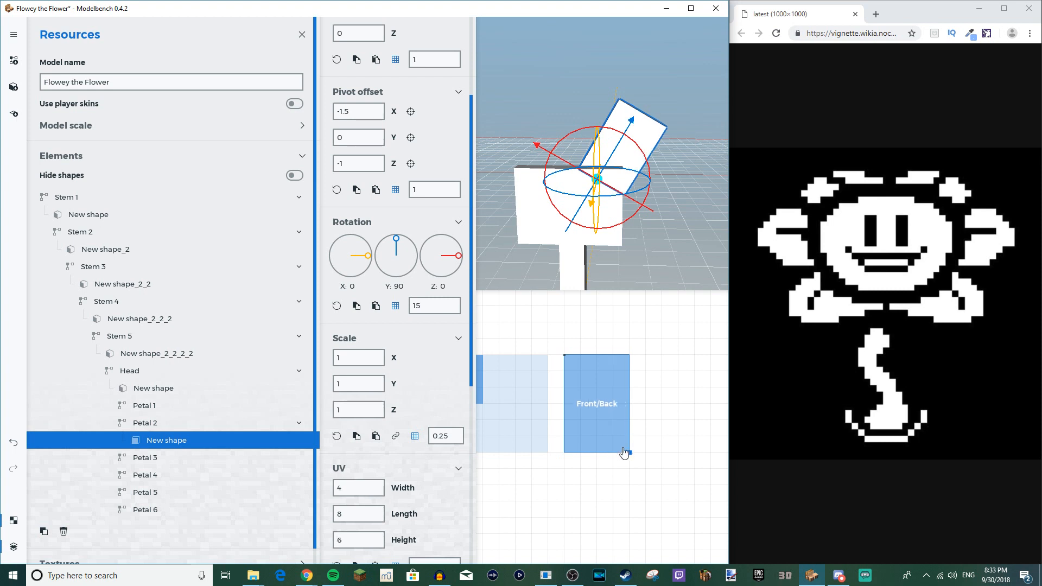
middle_click_drag(537, 141, 564, 121)
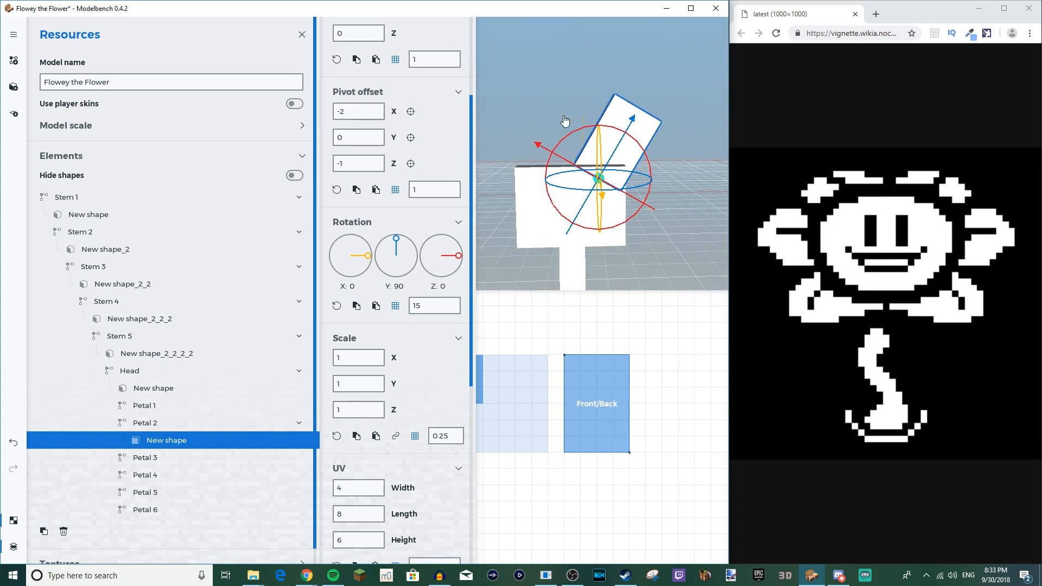
mouse_move(631, 453)
left_mouse_down()
mouse_move(628, 421)
mouse_move(630, 435)
left_mouse_up()
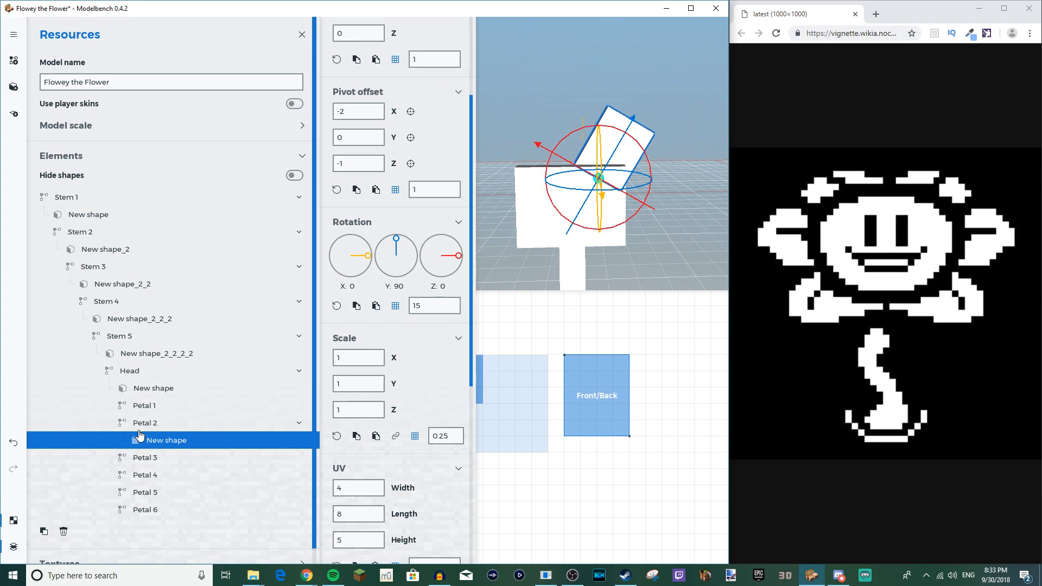
Step: Duplicate the petal plane into Petal 1 and copy Petal 2's position onto Petal 1
key("ctrl+d")
left_click_drag(147, 457, 164, 422)
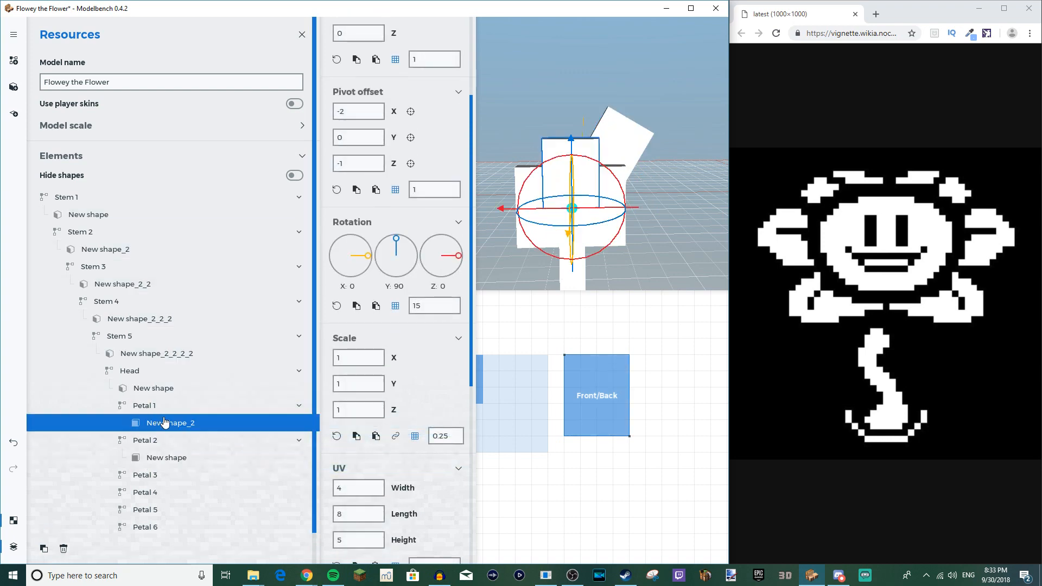
left_click(149, 442)
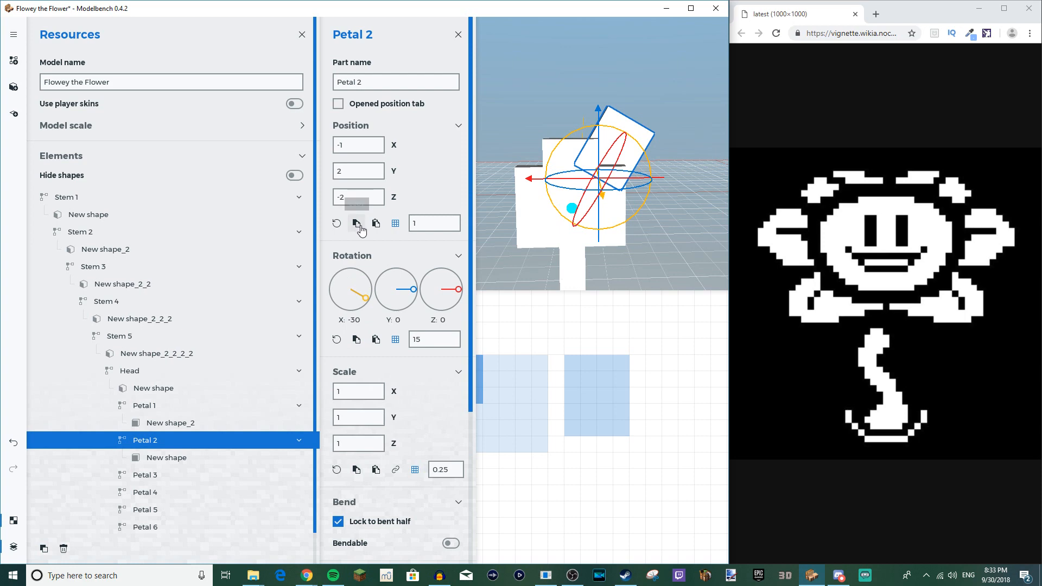
left_click(166, 407)
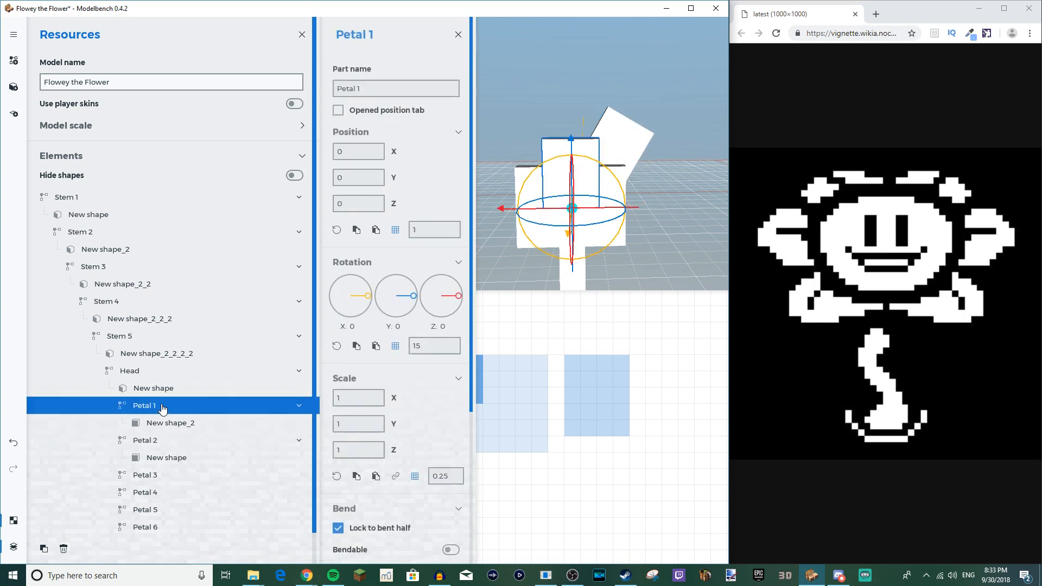
left_click(376, 223)
Step: Try setting Petal 1's Y position to -2, and undo the change
left_click(172, 443)
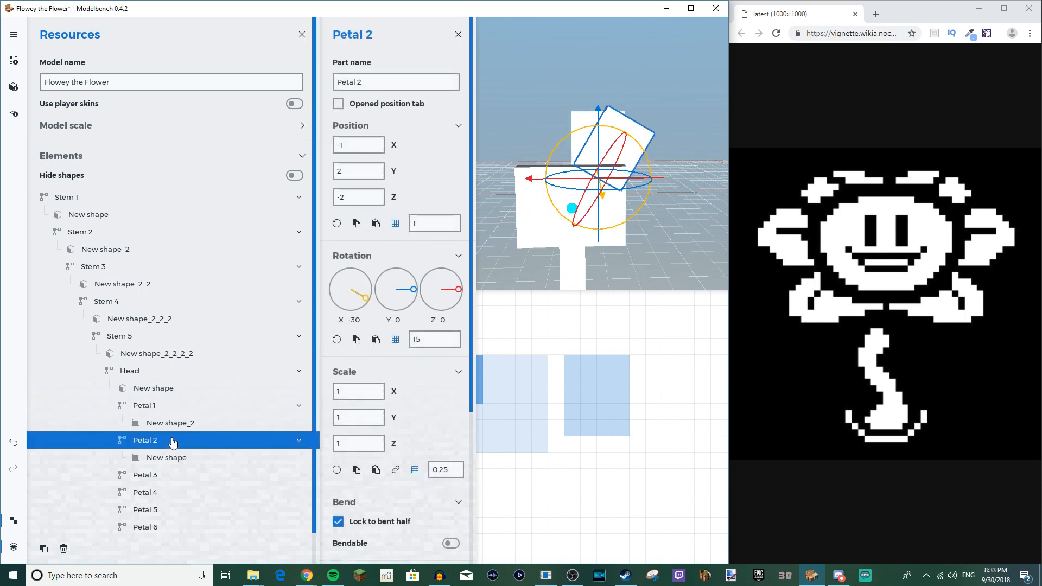
left_click(169, 410)
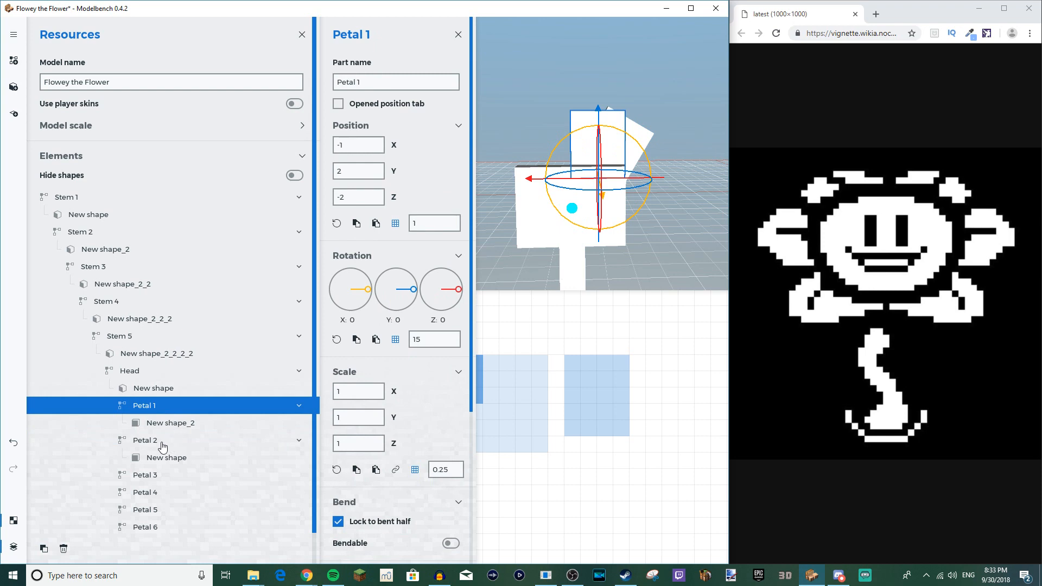
left_click(162, 443)
left_click(154, 411)
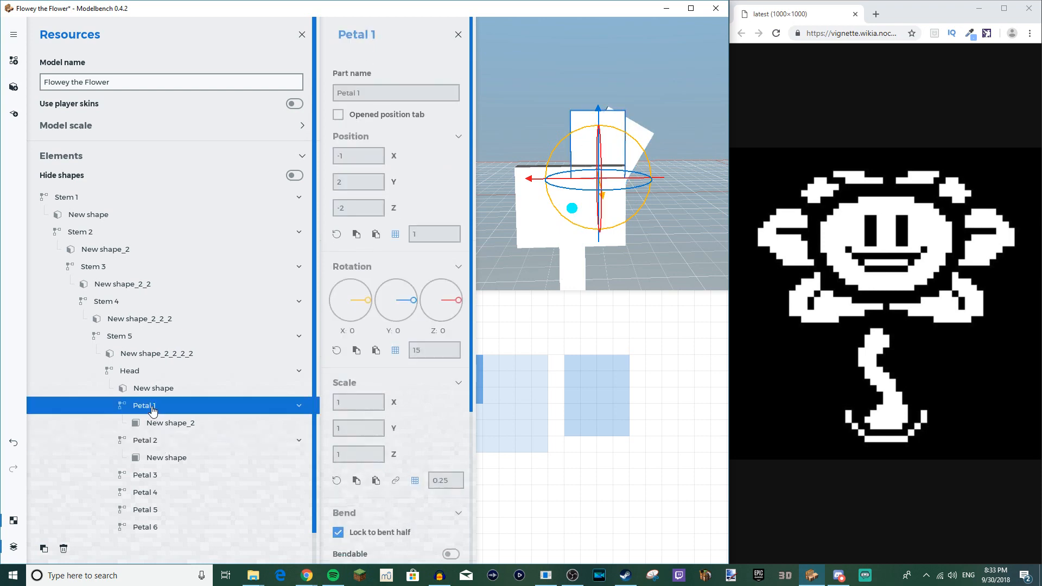
double_click(339, 172)
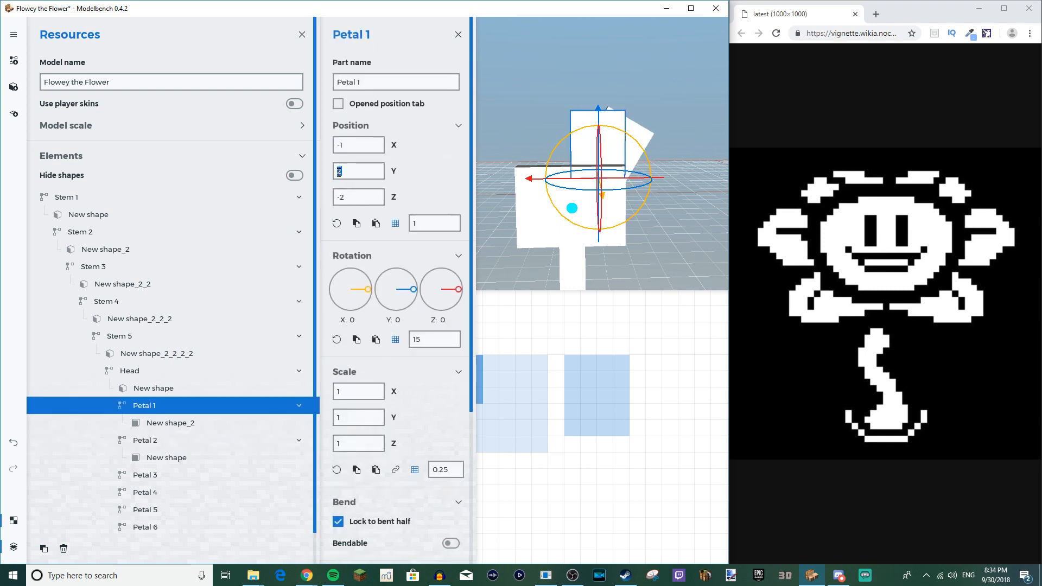
type("-")
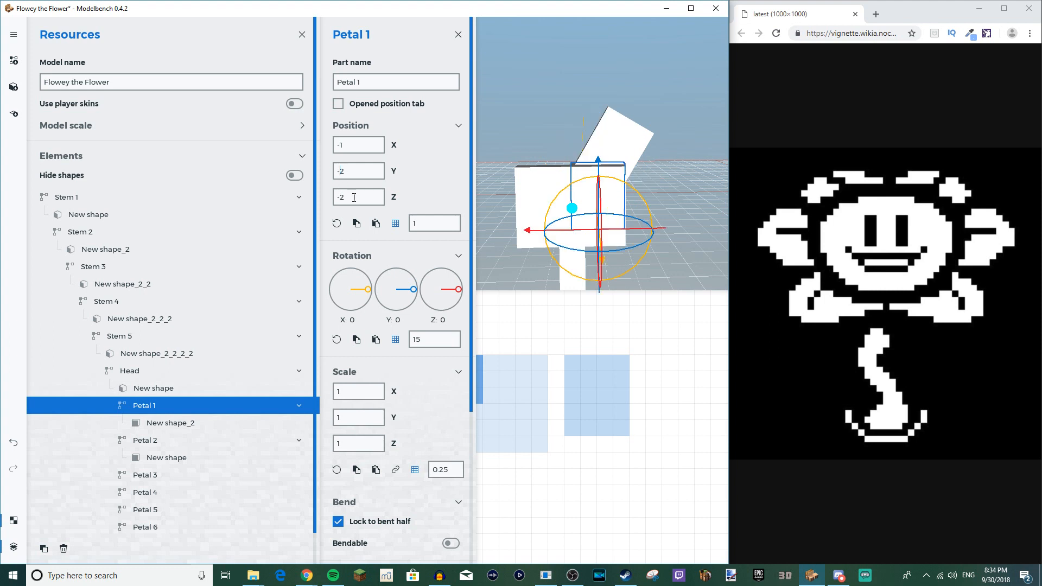
left_click_drag(394, 197, 407, 197)
key("ctrl+z")
key("ctrl+z")
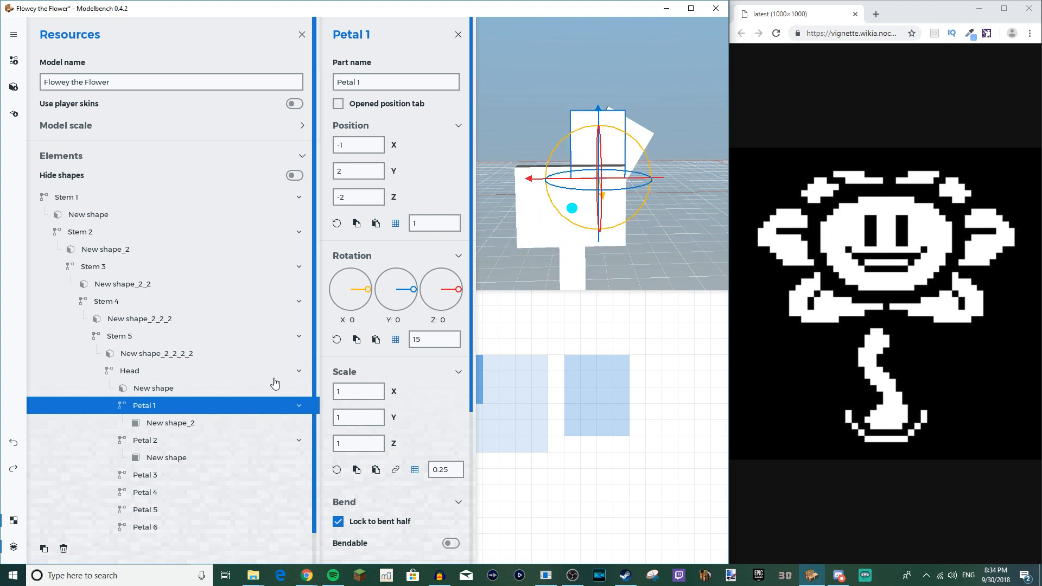
Step: Move Petal 1 to Z 2 and set its X rotation to 45
left_click(177, 444)
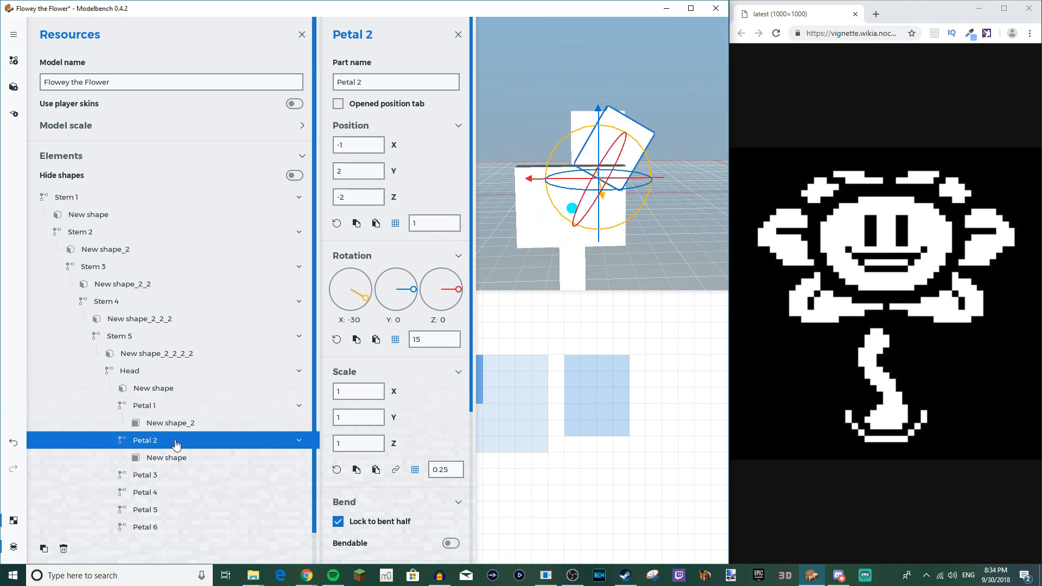
left_click(171, 408)
left_click_drag(647, 186, 609, 186)
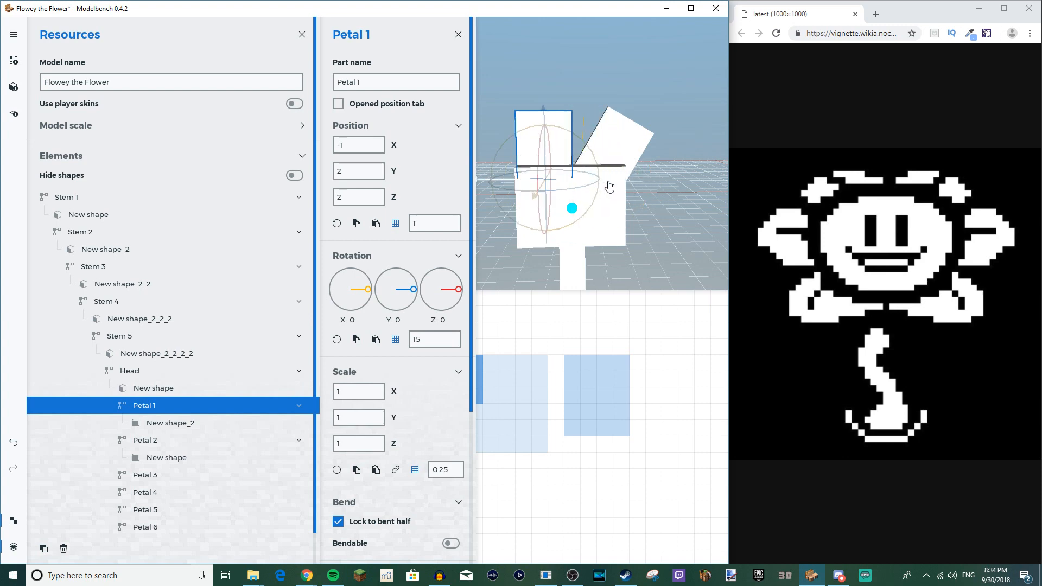
left_click_drag(582, 151, 561, 142)
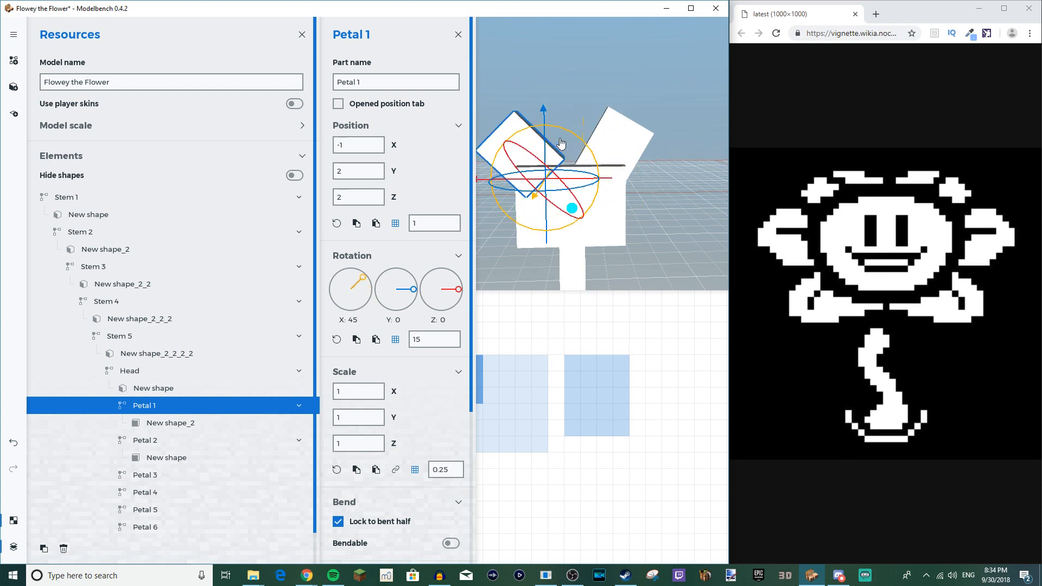
Step: Set Petal 2's X rotation to -45 so its tilt mirrors Petal 1
left_click(154, 446)
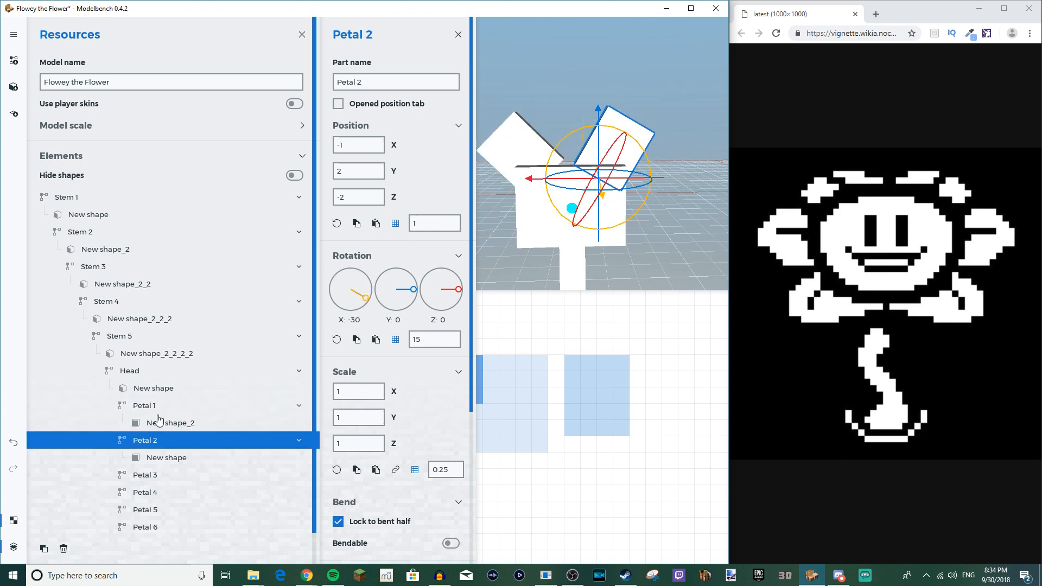
left_click(157, 408)
left_click_drag(578, 139, 642, 251)
scroll(626, 237, "up", 2)
scroll(650, 277, "down", 3)
scroll(643, 252, "up", 3)
left_click_drag(589, 166, 600, 244)
left_click(156, 439)
left_click_drag(515, 261, 504, 278)
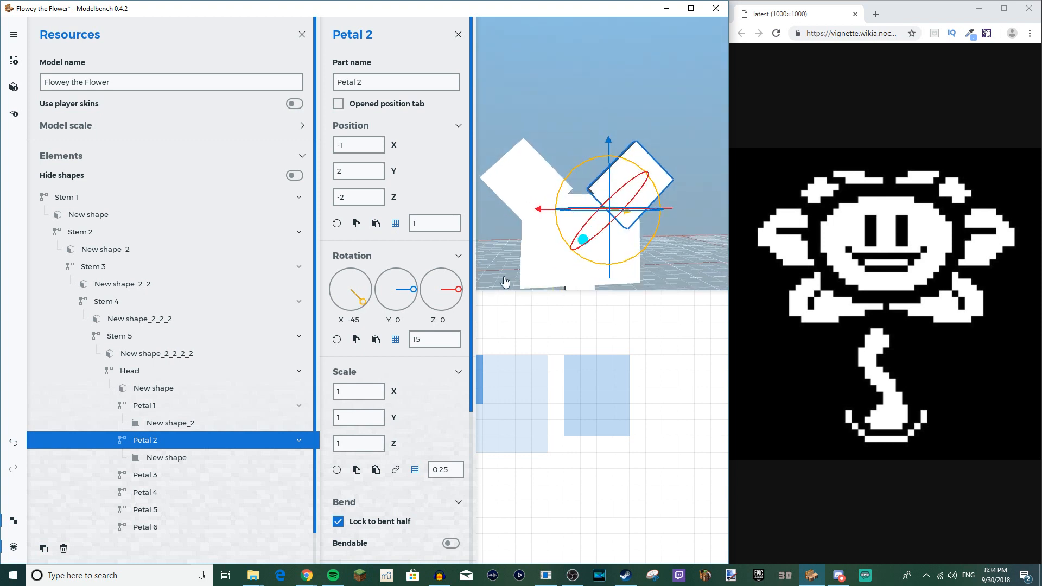
Step: Duplicate both petal planes twice and place one copy in each of Petal 3, Petal 4, Petal 5 and Petal 6
left_click(168, 457)
left_click(163, 428, "ctrl")
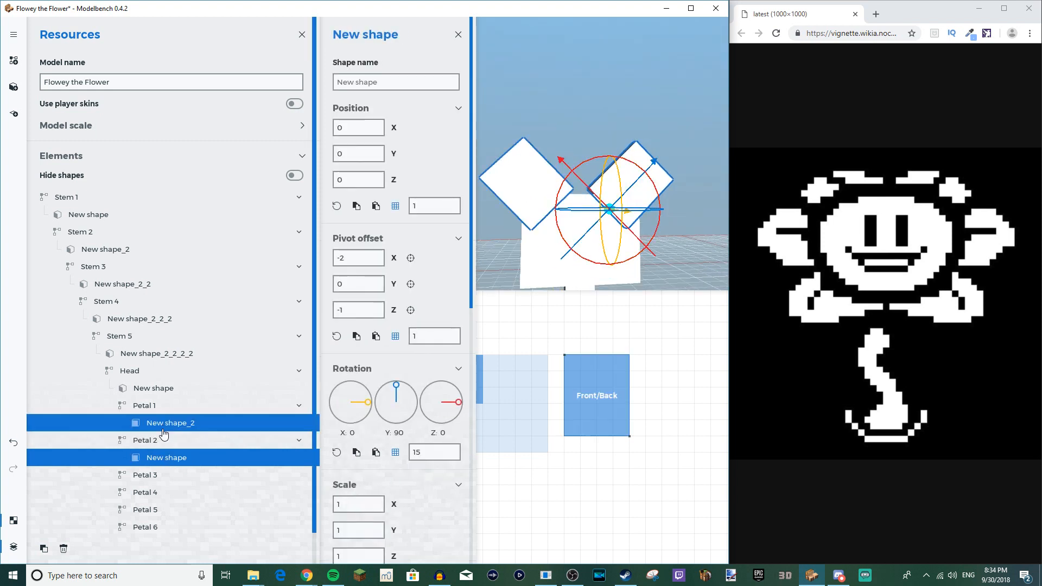
key("ctrl+d")
key("ctrl+d")
left_click_drag(161, 458, 165, 515)
scroll(165, 515, "down", 2)
left_click(161, 444)
mouse_move(162, 445)
left_mouse_down()
mouse_move(173, 447)
mouse_move(158, 470)
mouse_move(161, 460)
left_mouse_up()
left_click_drag(158, 414, 163, 494)
left_click_drag(177, 355, 173, 497)
Step: Set Petal 3's X rotation to -90 and move it to X -1 and Z -2
left_click(151, 389)
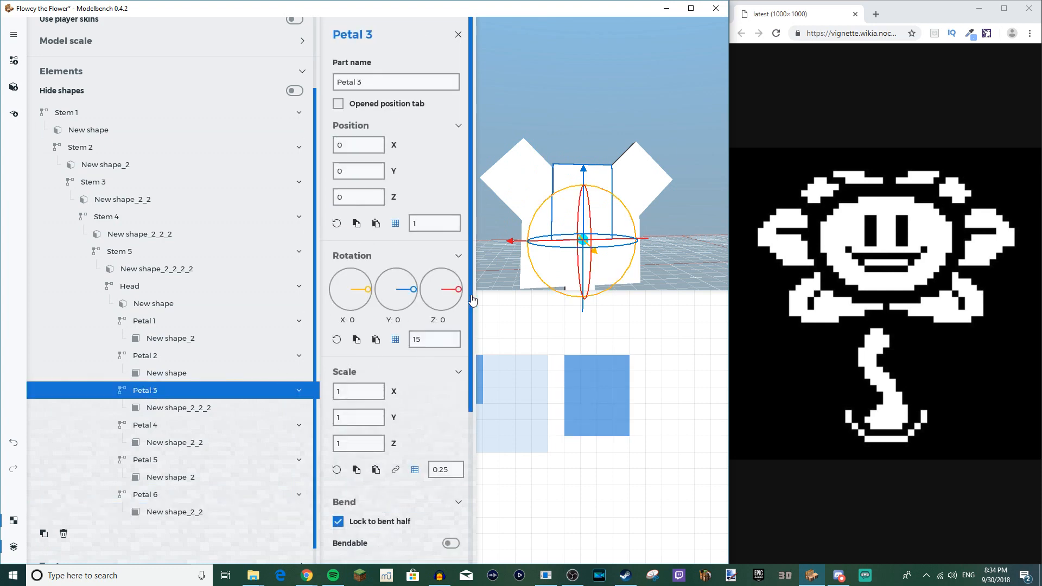
left_click_drag(629, 211, 538, 274)
left_click_drag(643, 232, 665, 244)
left_click_drag(686, 244, 679, 244)
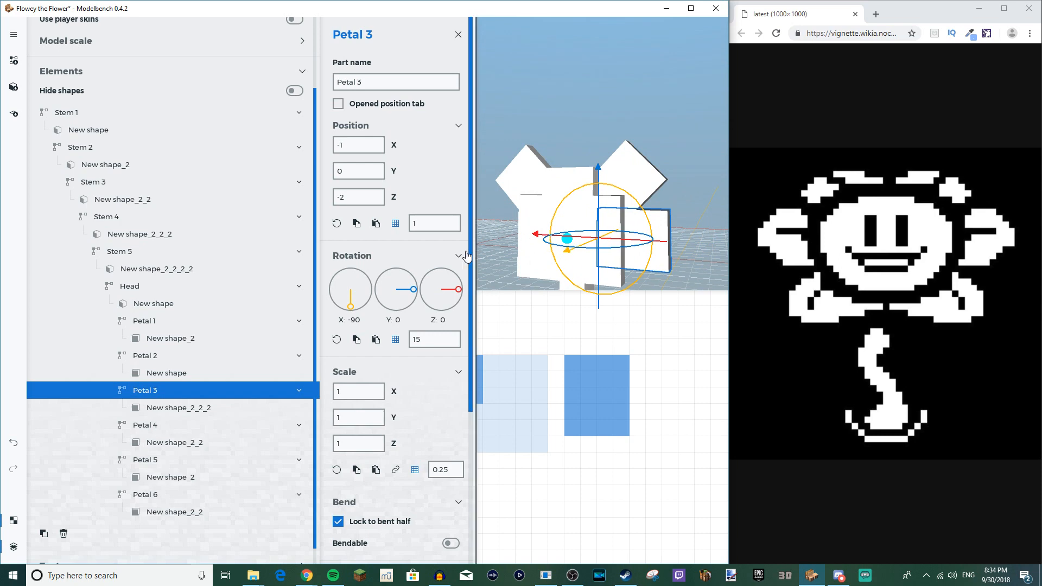
Step: Set Petal 4's X rotation to -120 and move it down to Y -2
left_click(145, 414)
left_click(145, 424)
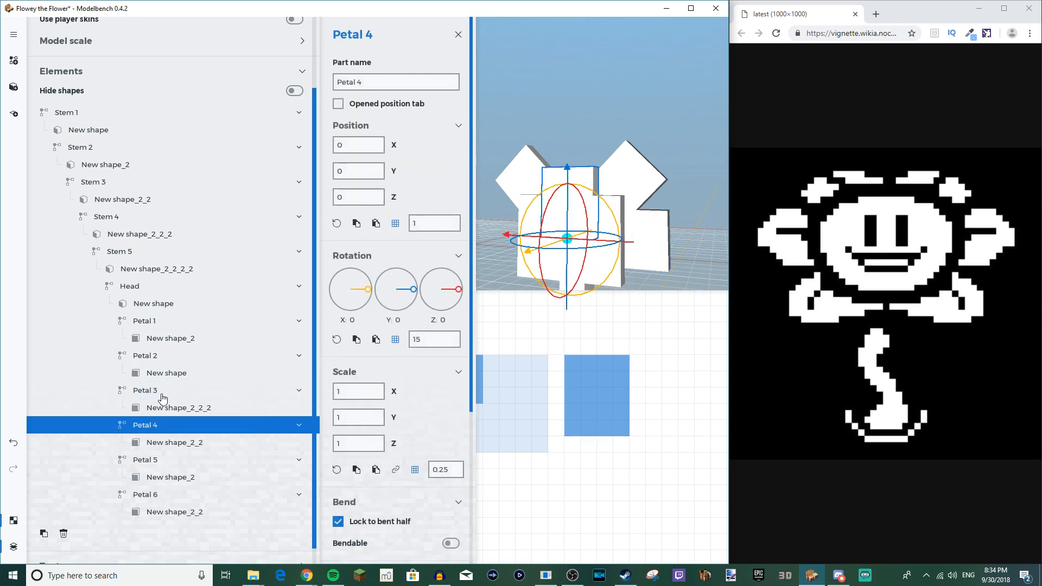
left_click(151, 325)
left_click(150, 360)
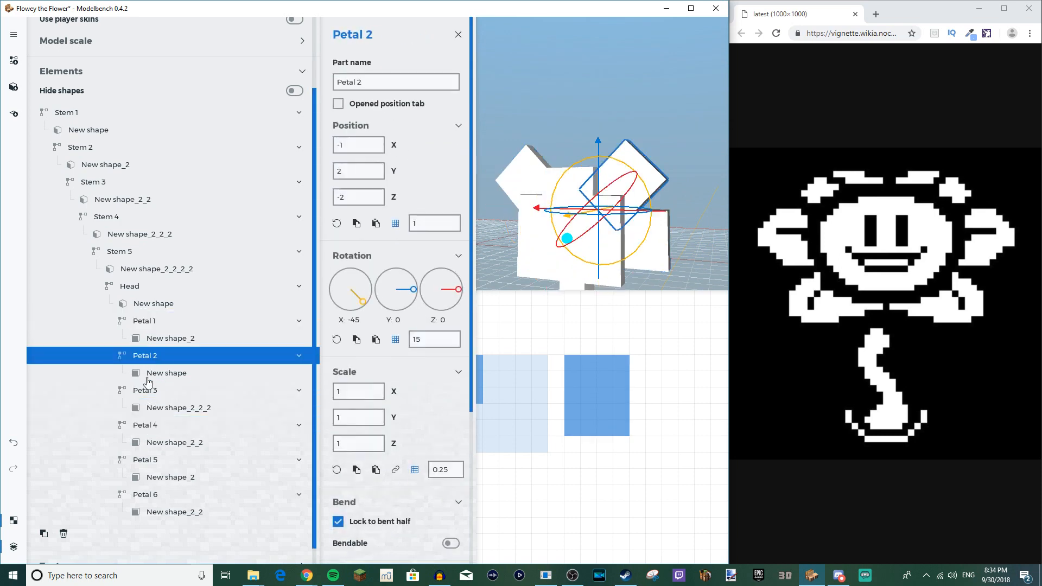
left_click(150, 395)
left_click(153, 427)
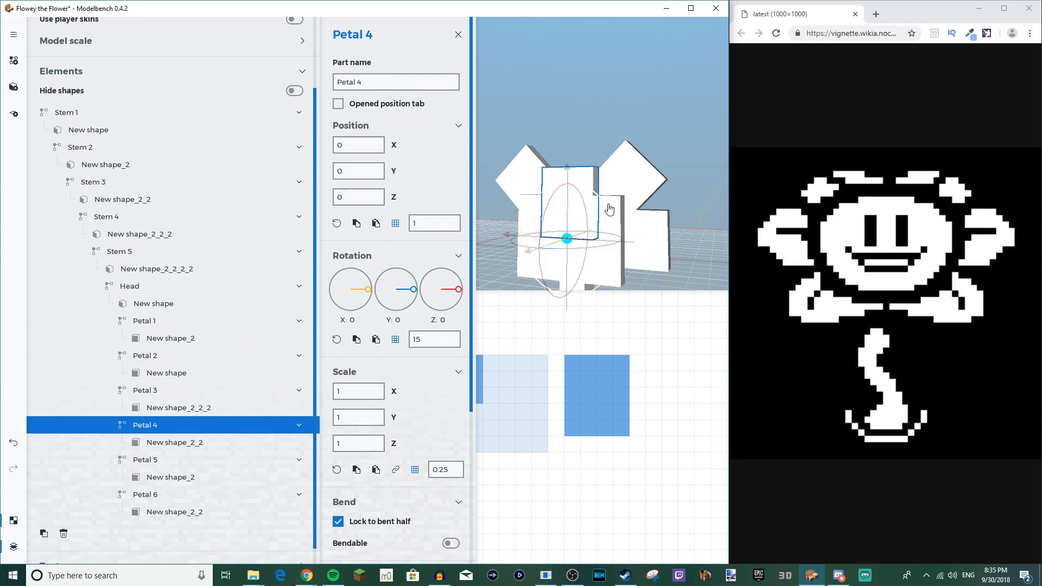
mouse_move(342, 304)
left_mouse_down()
mouse_move(367, 300)
mouse_move(343, 312)
left_mouse_up()
middle_click_drag(570, 205, 608, 212)
left_click_drag(608, 212, 603, 210)
Step: Set Petal 6's X rotation to 120 and lower it to Y -2, mirroring Petal 4
left_click(161, 496)
left_click_drag(561, 147, 474, 200)
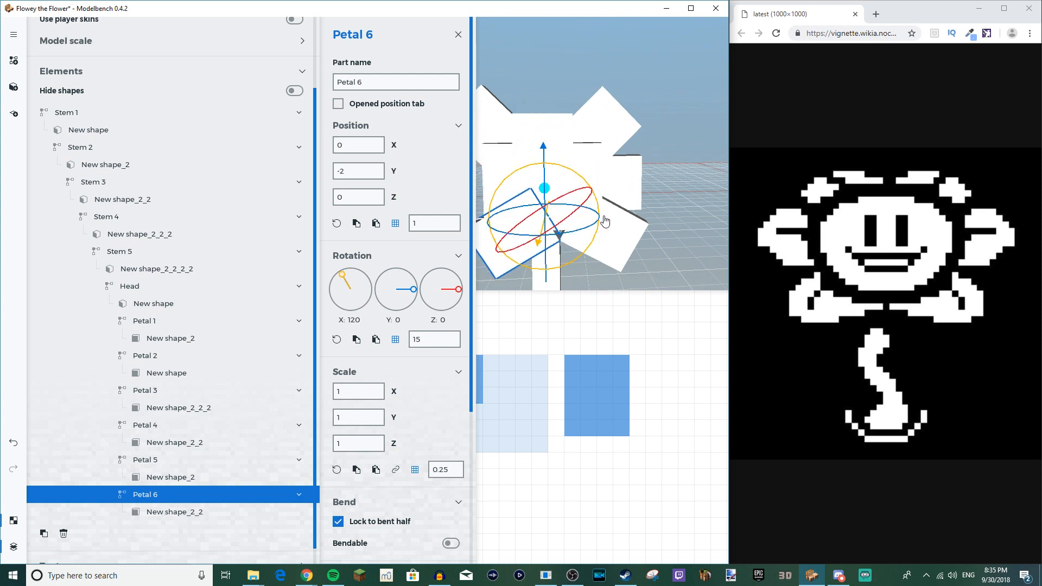
left_click_drag(579, 220, 599, 254)
left_click(188, 461)
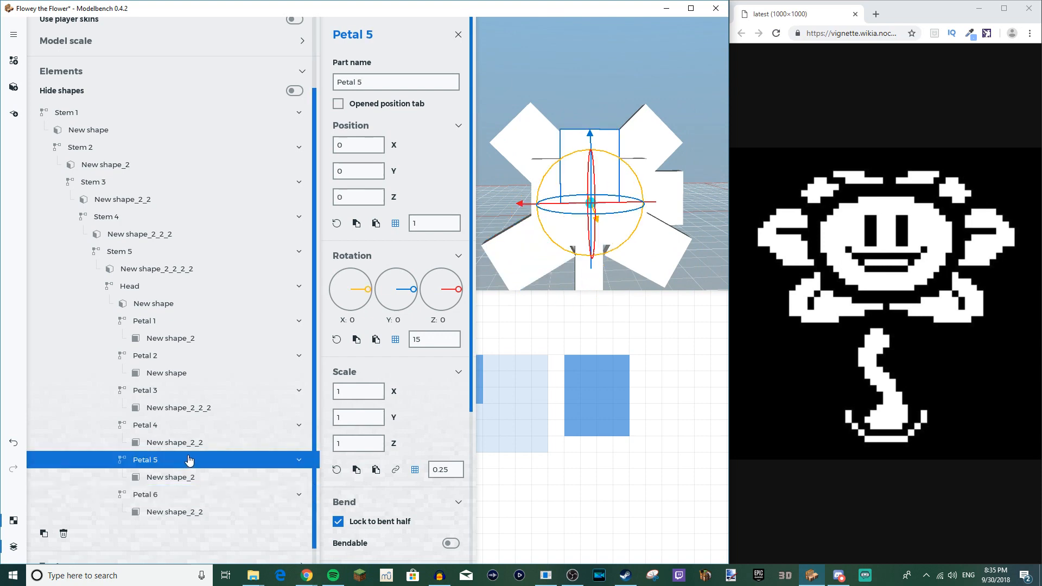
Step: Place Petal 6 horizontally opposite Petal 3, and set Petal 5's X rotation to 120 and its position to Y -2
left_click(146, 493)
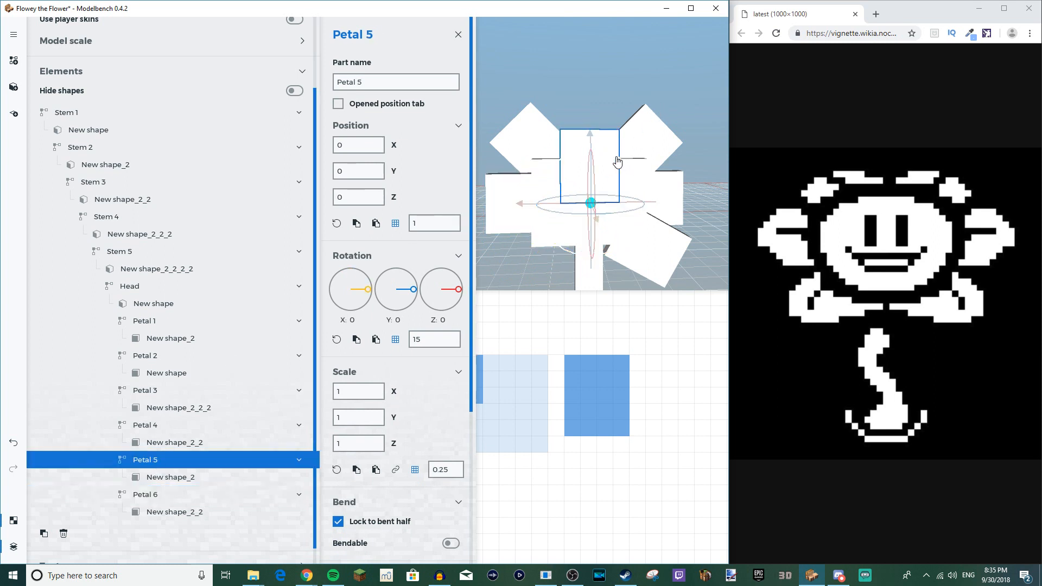
left_click_drag(602, 153, 610, 163)
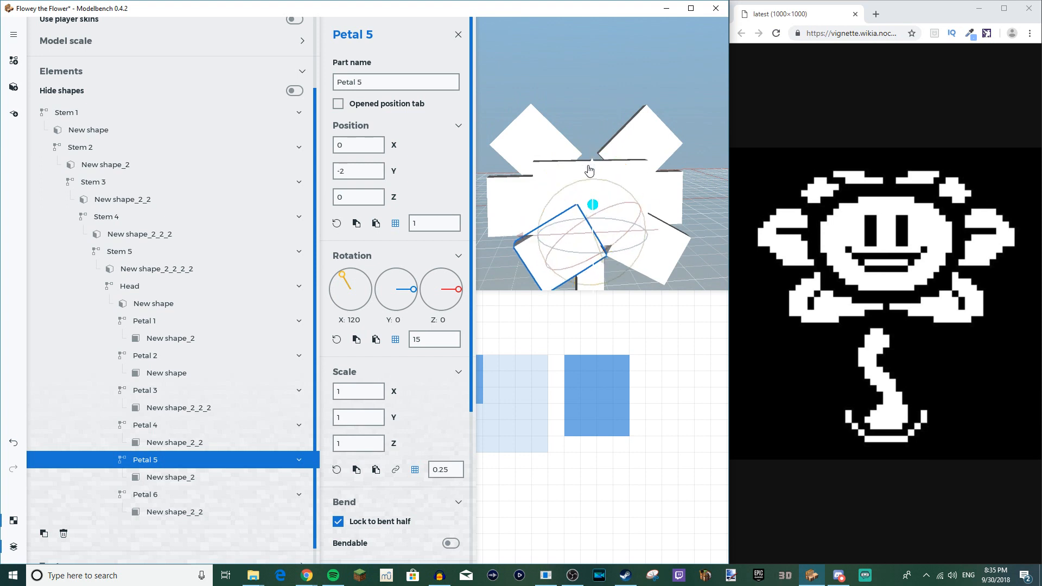
left_click_drag(655, 238, 638, 237)
left_click_drag(637, 180, 637, 139)
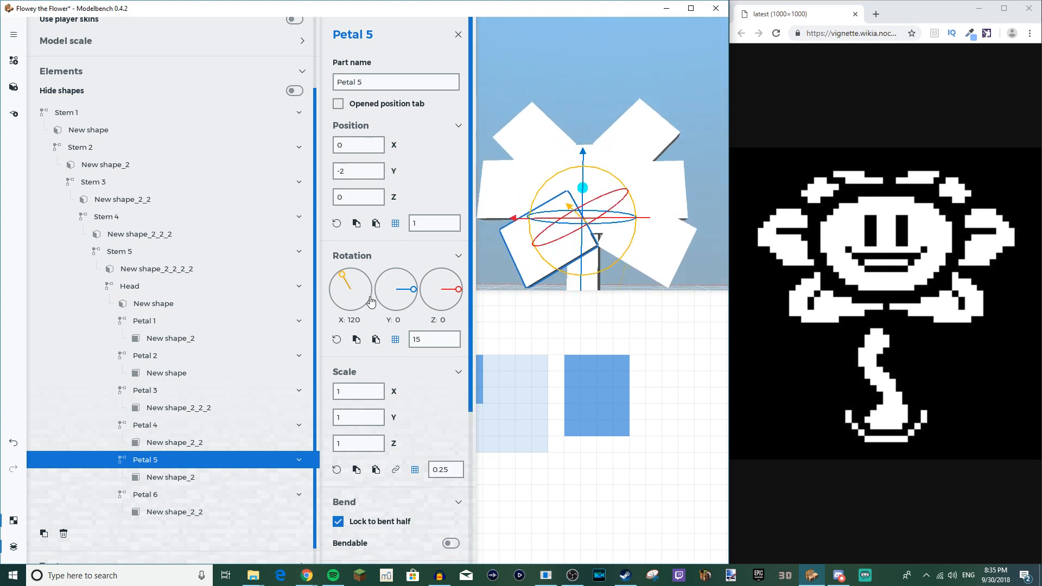
Step: Pull the diagonal petals inward, with Petal 4 at Z -1, Petal 1 at Z 1 and Petal 2 matching Petal 1
left_click(158, 426)
left_click_drag(675, 223, 660, 223)
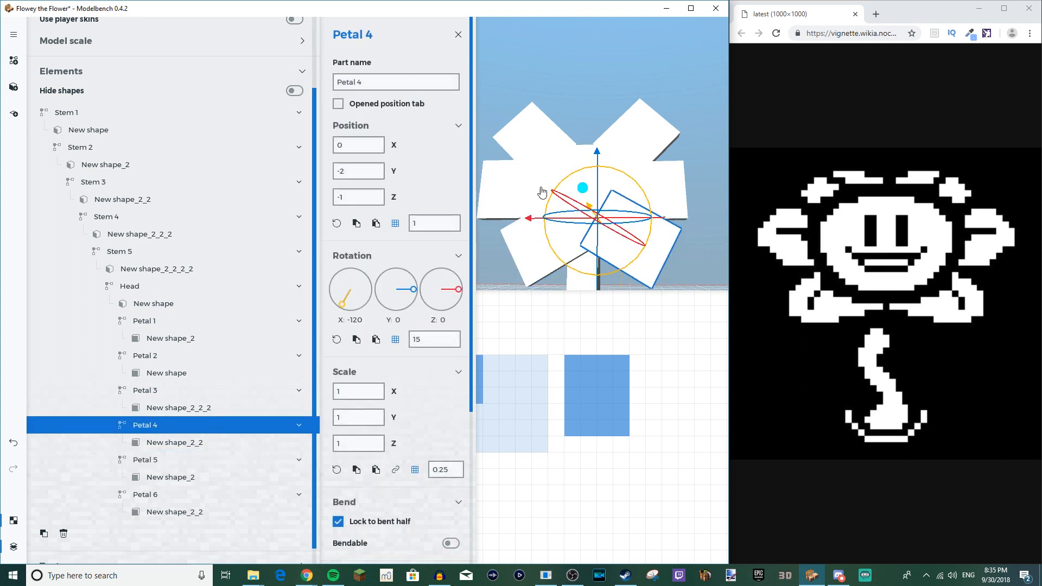
left_click(185, 321)
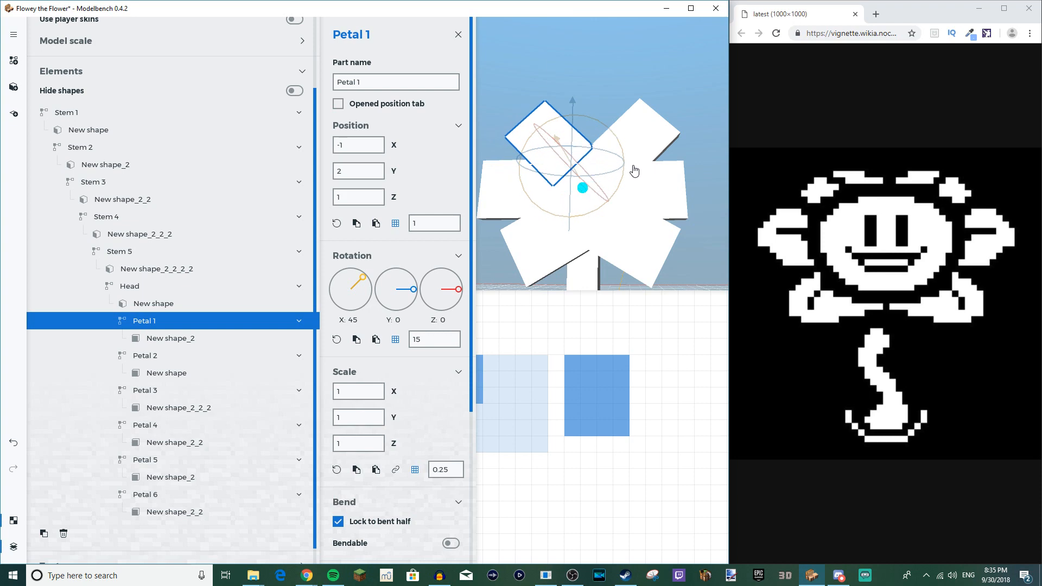
left_click(232, 354)
left_click_drag(669, 168, 668, 194)
Step: Shift Petals 3, 4, 5 and 6 together by -1 along X, placing Petal 3 at X -2
left_click(166, 391)
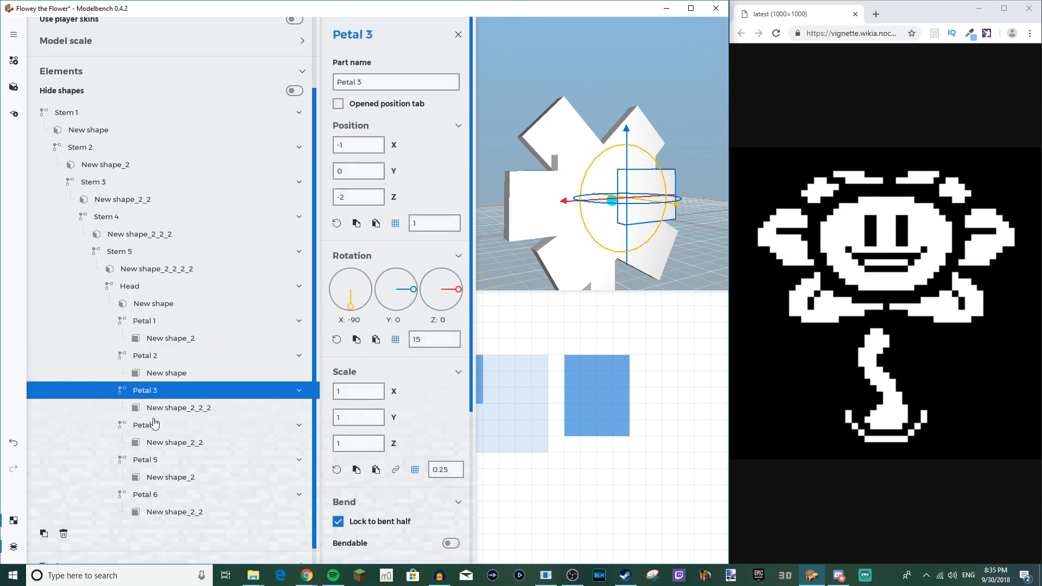
left_click(140, 428, "shift")
left_click(137, 463, "shift")
left_click(147, 479, "shift")
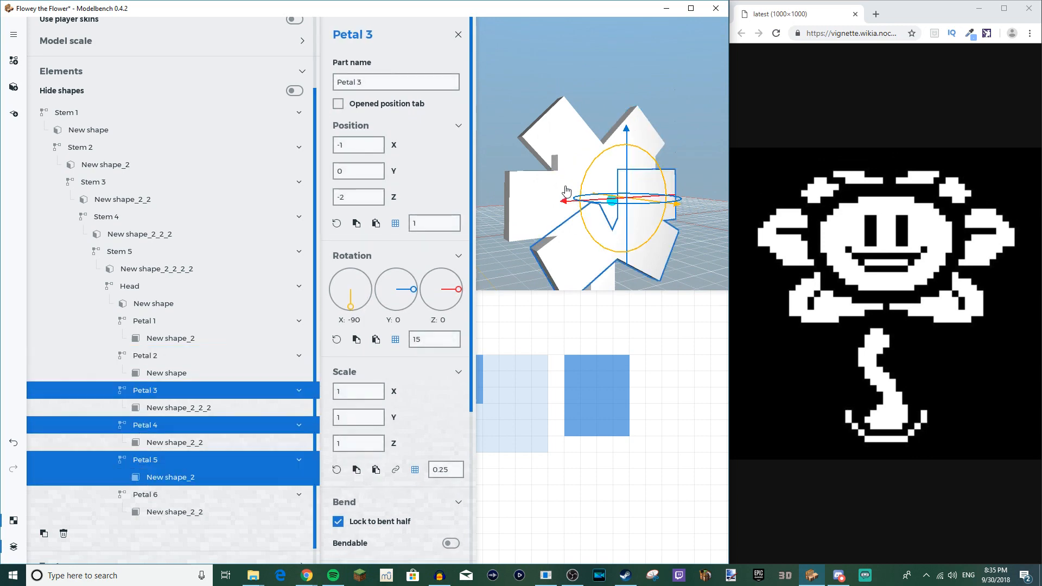
left_click_drag(564, 199, 578, 199)
left_click(157, 477, "shift")
left_click(145, 495, "shift")
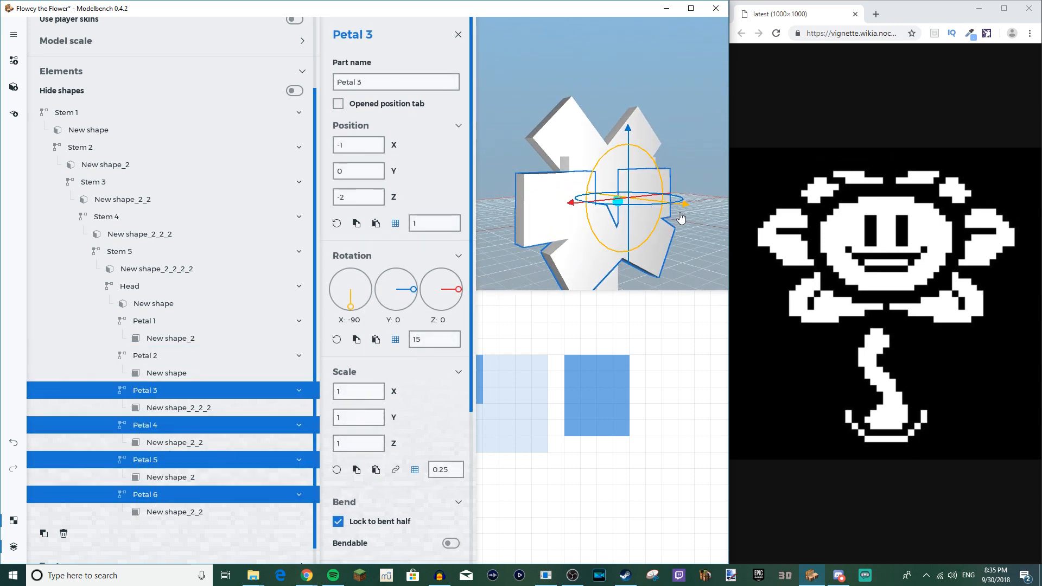
left_click_drag(684, 208, 678, 209)
left_click_drag(681, 256, 722, 254)
left_click_drag(614, 239, 722, 240)
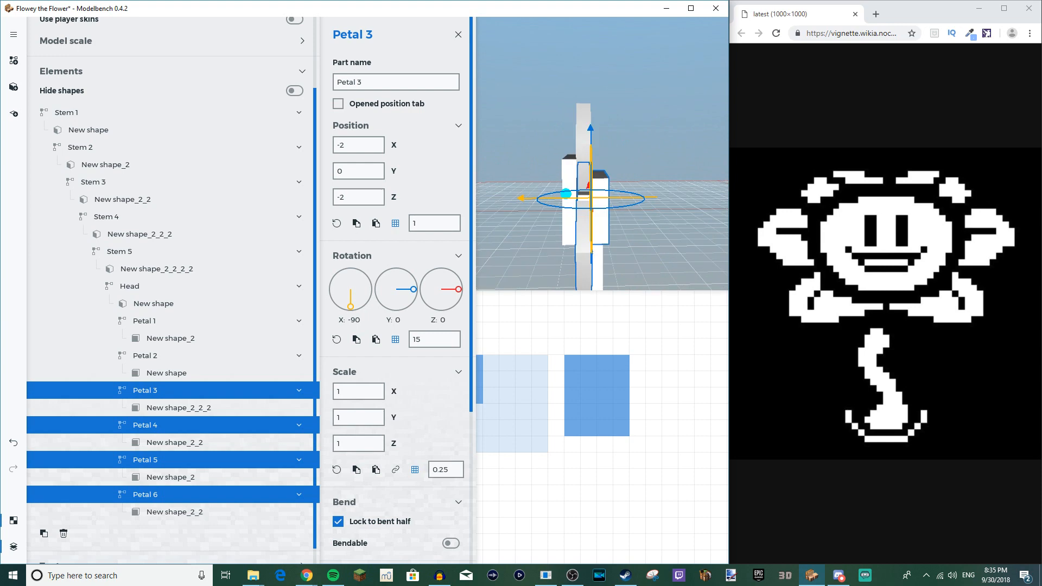
left_click(161, 390)
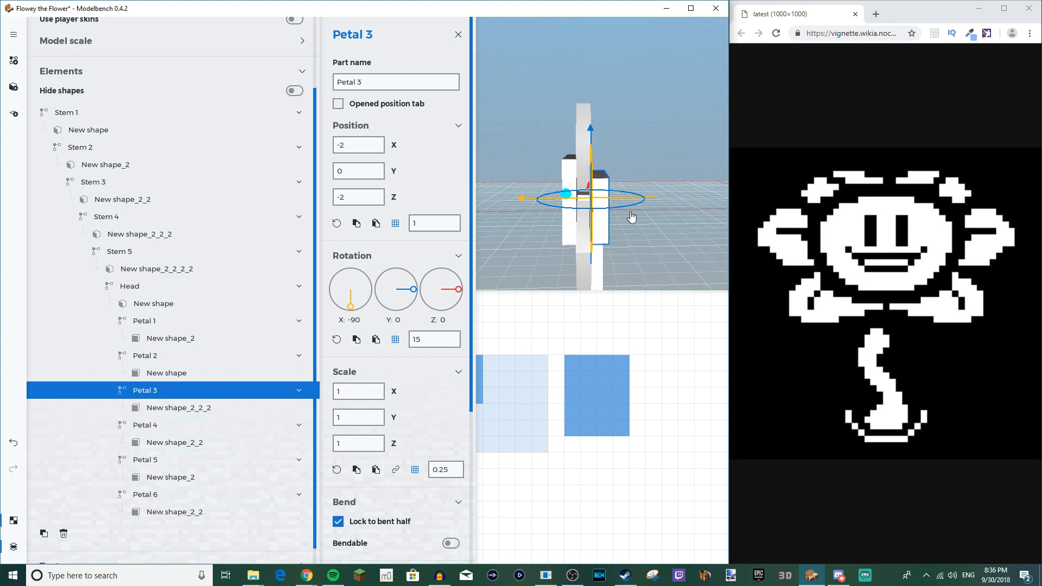
left_click_drag(652, 223, 619, 195)
Step: Set the head shape's UV width to 4 and its pivot offset X to -1
left_click(622, 191)
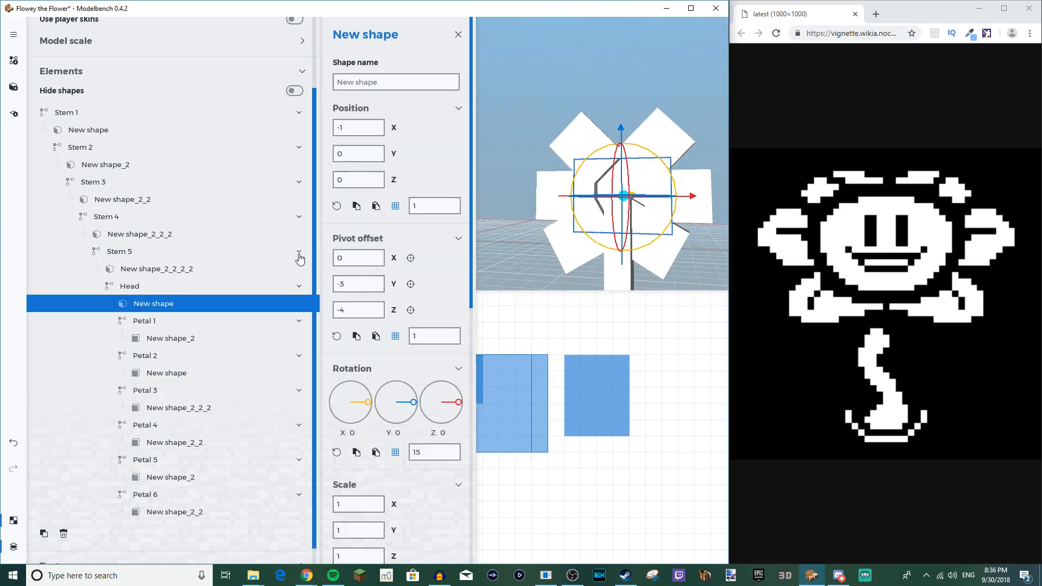
scroll(418, 426, "down", 5)
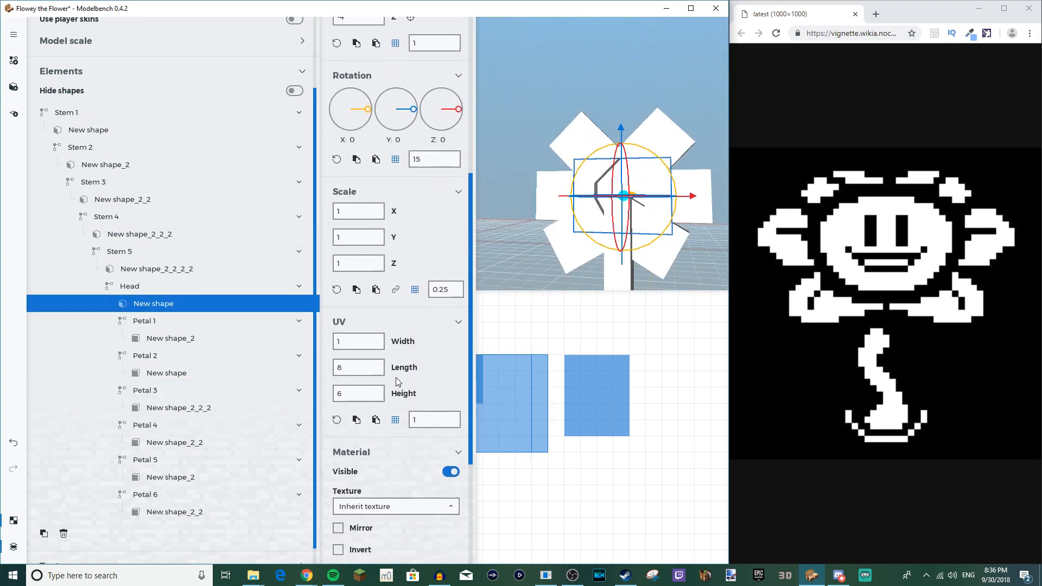
left_click_drag(401, 343, 407, 341)
left_click_drag(534, 272, 512, 249)
scroll(411, 189, "up", 3)
scroll(412, 193, "up", 1)
left_click(410, 136)
left_click_drag(543, 174, 518, 169)
scroll(387, 379, "down", 3)
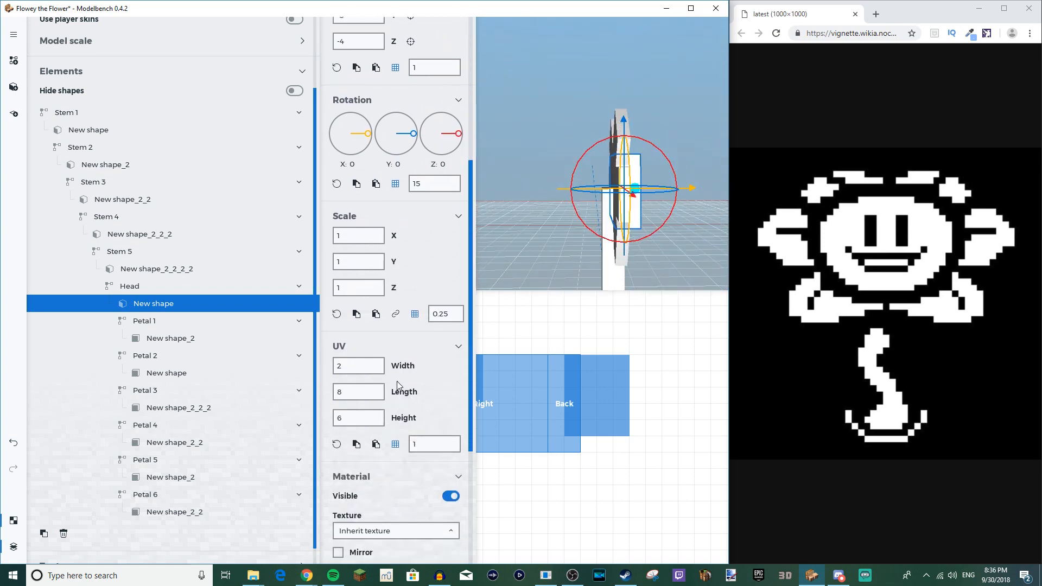
left_click_drag(398, 370, 416, 370)
middle_click_drag(602, 392, 706, 391)
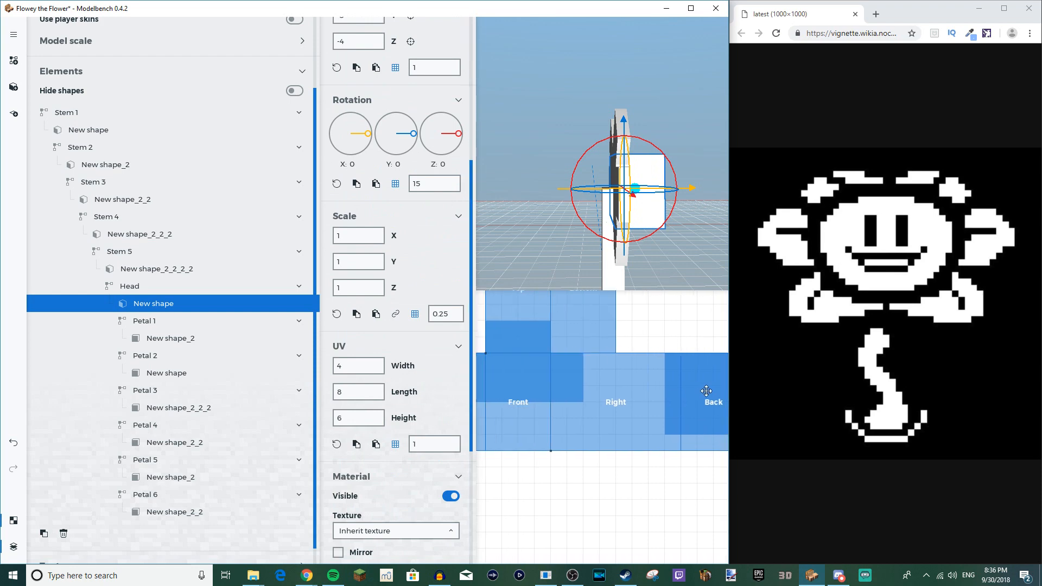
scroll(606, 391, "down", 2)
left_click_drag(656, 292, 674, 278)
scroll(674, 278, "down", 3)
left_click_drag(537, 391, 553, 386)
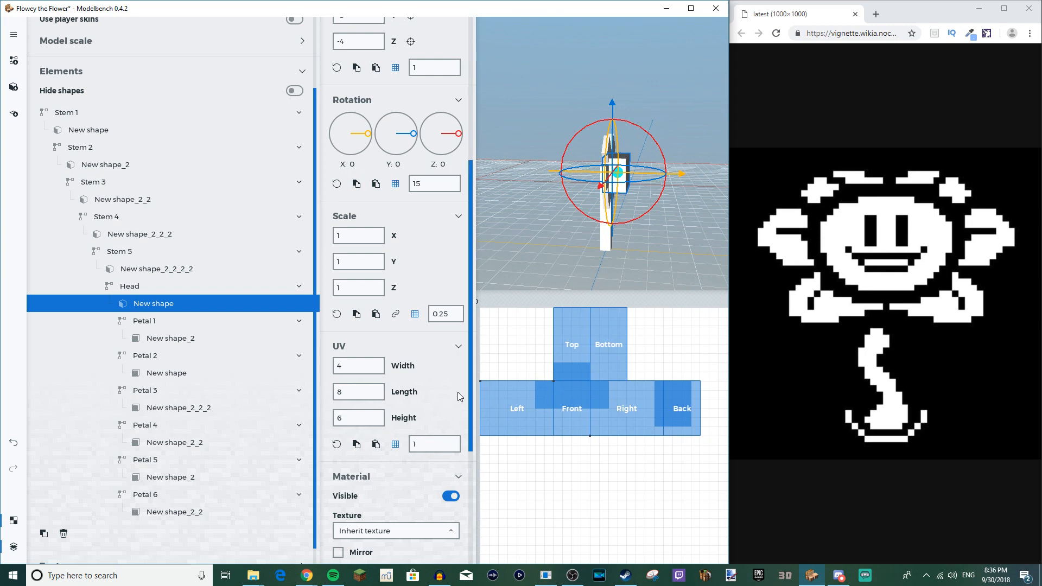
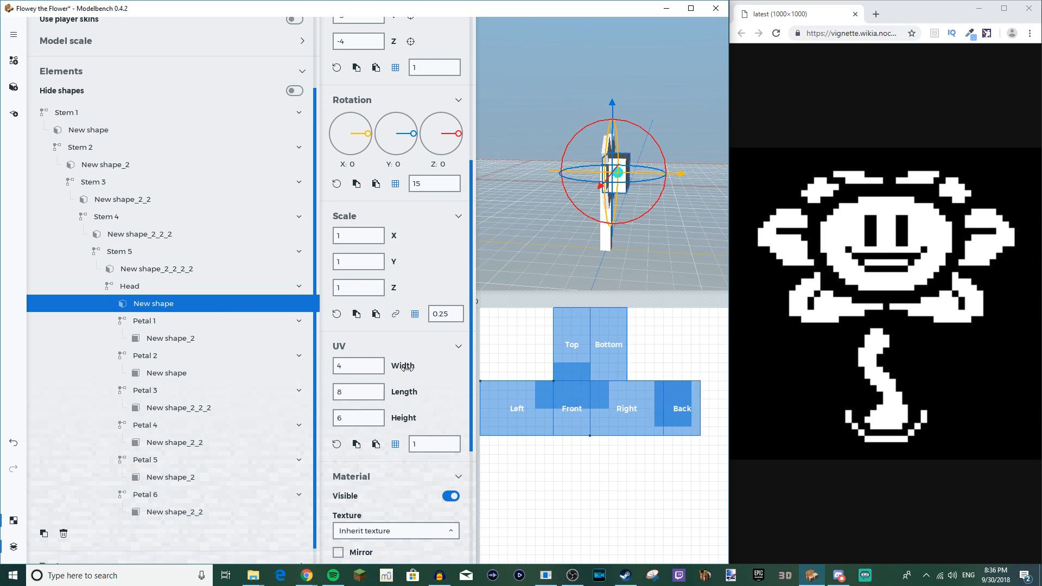
Step: Set the head shape's UV width to 8 and its UV length to 4
left_click_drag(407, 367, 449, 371)
left_click_drag(405, 397, 364, 404)
middle_click_drag(580, 250, 572, 252)
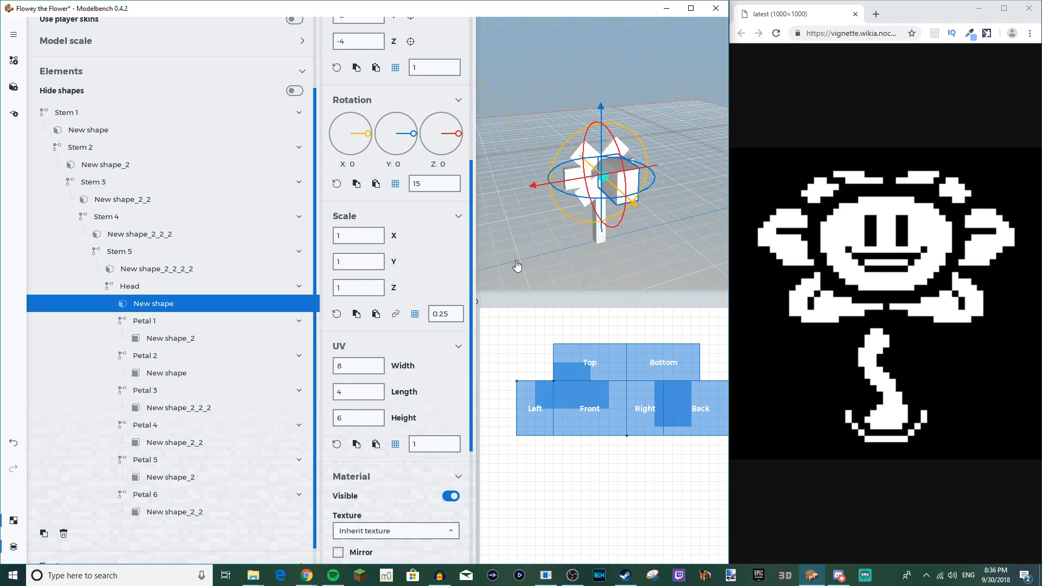
middle_click_drag(519, 265, 510, 266)
left_click(165, 292)
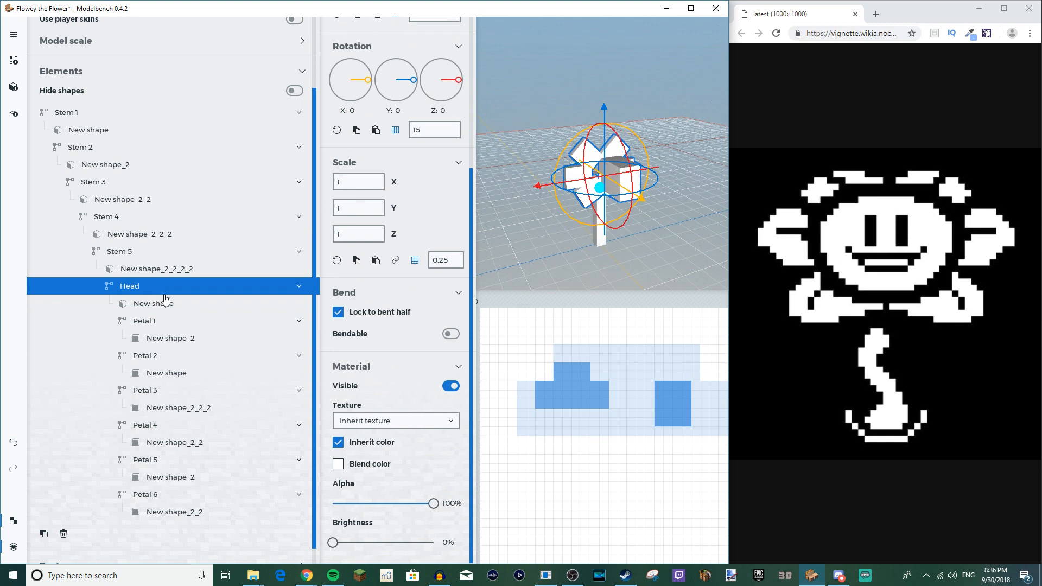
left_click(167, 303)
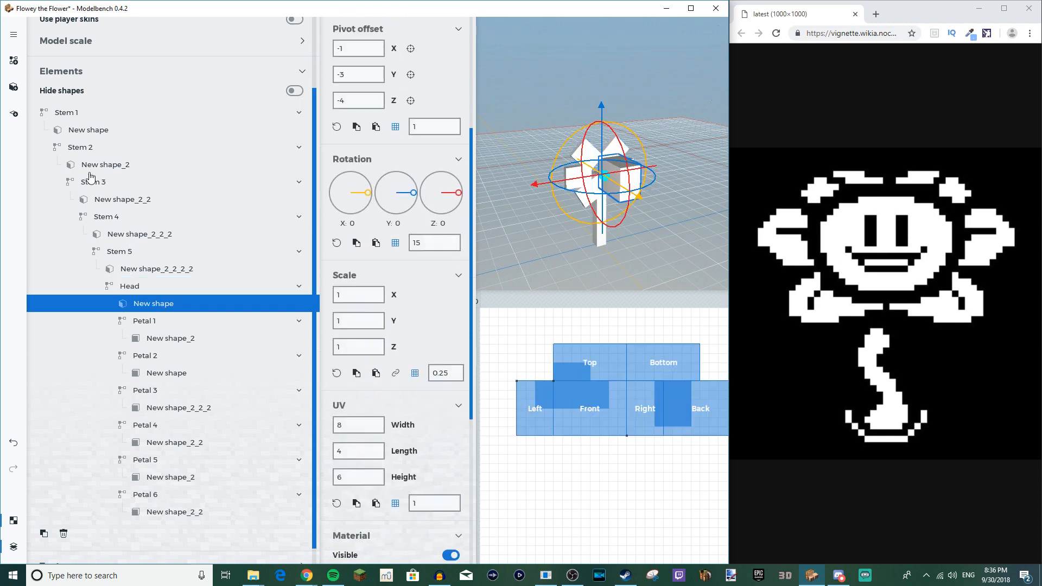
left_click(79, 114)
scroll(358, 412, "down", 10)
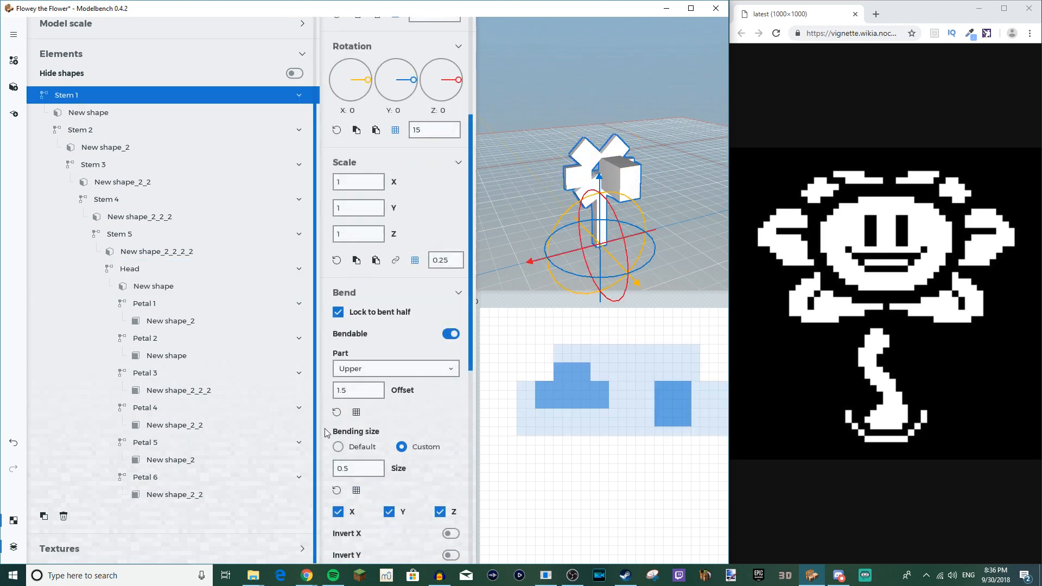
mouse_move(361, 408)
left_mouse_down()
mouse_move(372, 403)
mouse_move(375, 414)
mouse_move(369, 400)
left_mouse_up()
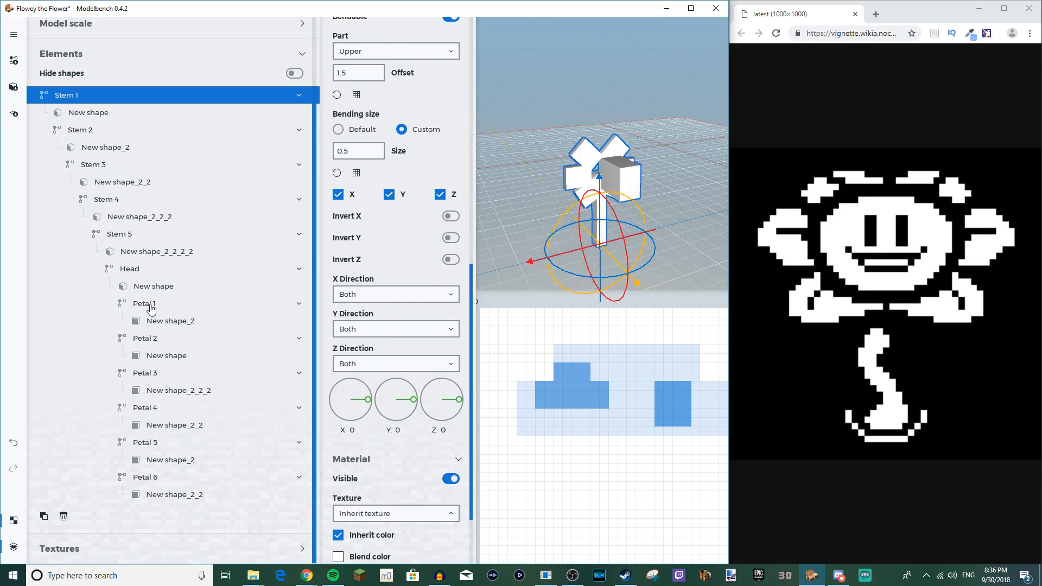
Step: Center the head shape's pivot with an X offset of -4 and a Z offset of -2
left_click(142, 286)
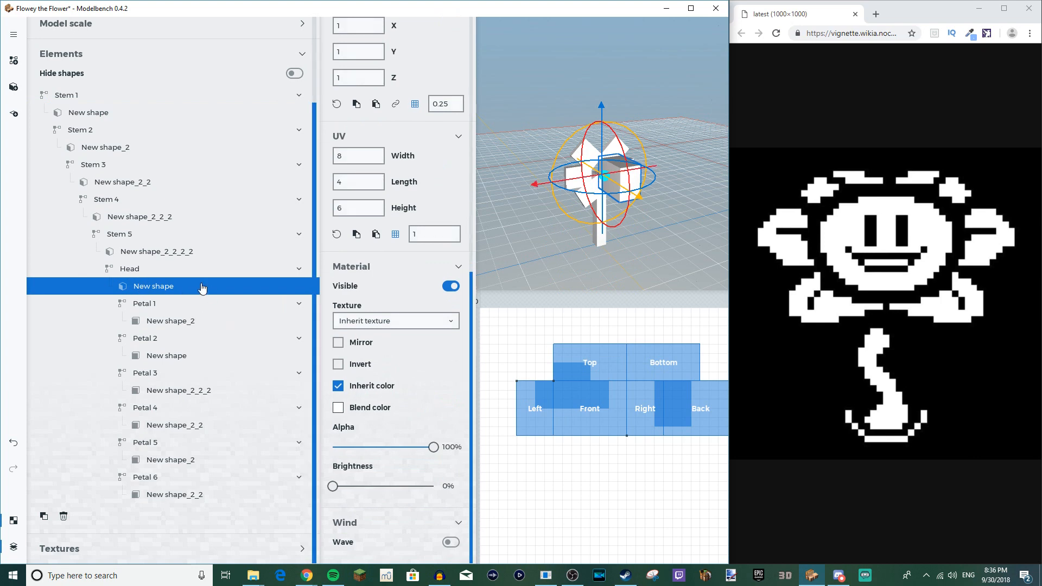
scroll(404, 164, "up", 5)
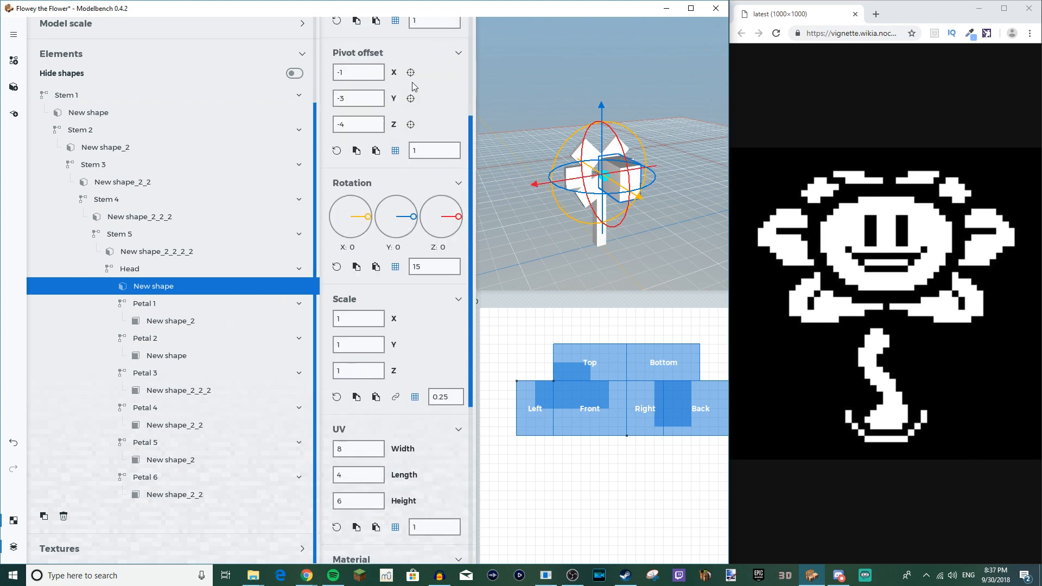
left_click_drag(411, 73, 406, 73)
left_click_drag(411, 124, 415, 124)
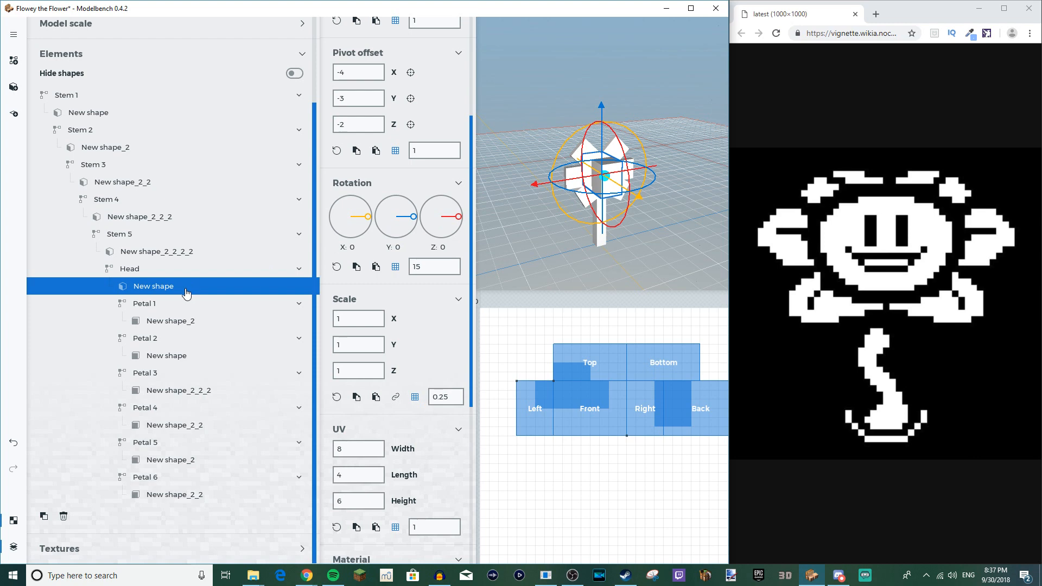
Step: Select all six petals and set their Y rotation to -90
left_click(163, 305)
left_click(158, 338, "ctrl")
left_click(160, 373, "ctrl")
left_click(160, 407, "ctrl")
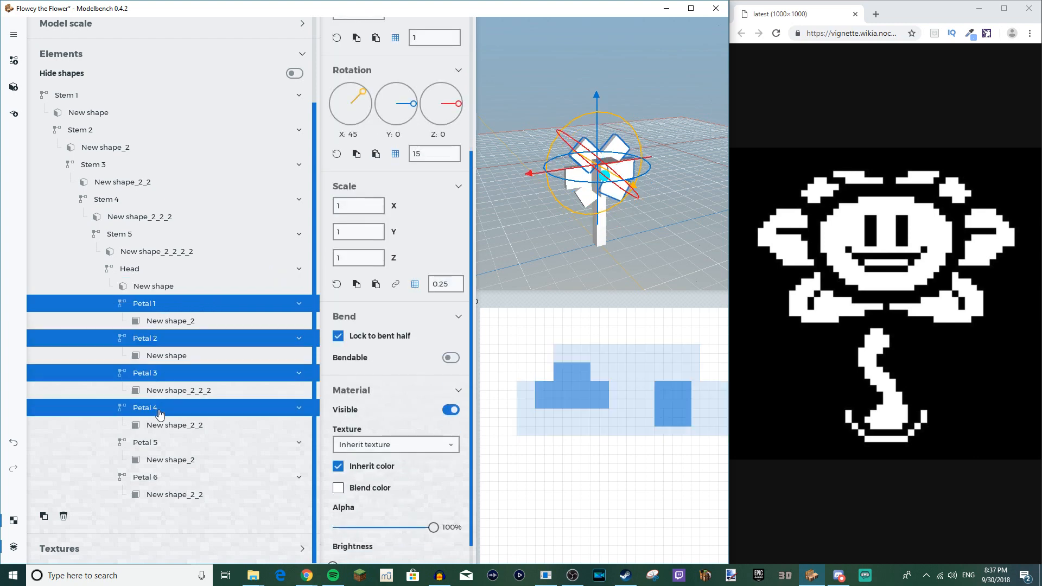
left_click(158, 444, "ctrl")
left_click(159, 478, "ctrl")
left_click_drag(643, 176, 614, 250)
scroll(633, 252, "up", 5)
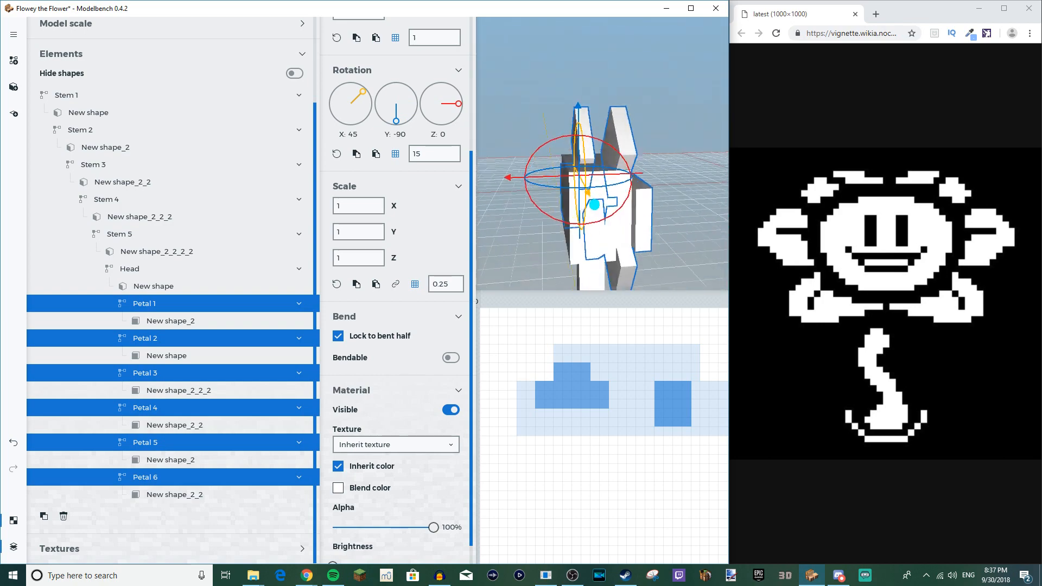
Step: Move Petal 3 along the X axis toward the head so it lines up with the upper petals
left_click(158, 373)
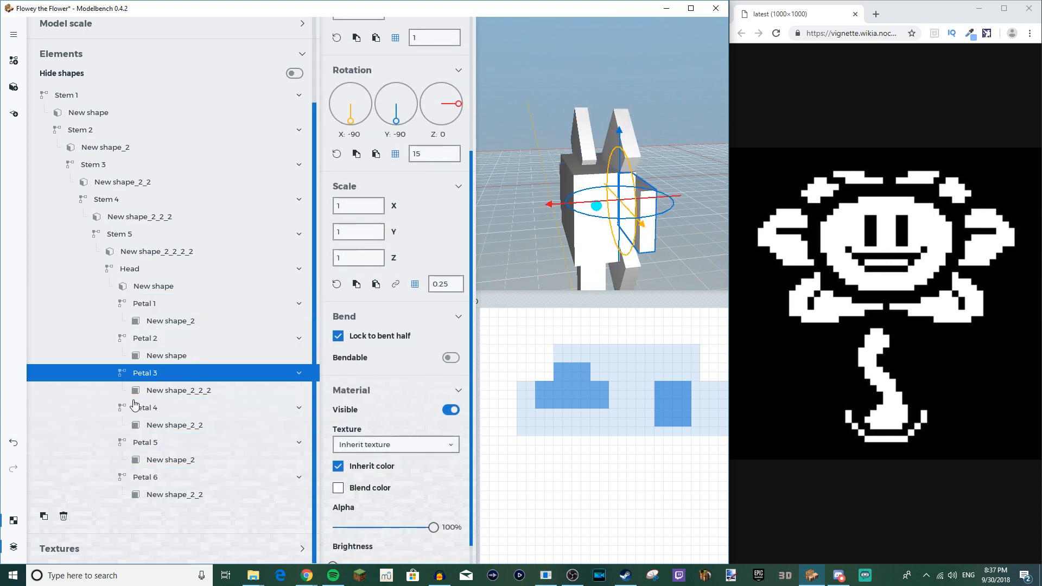
left_click_drag(647, 204, 639, 205)
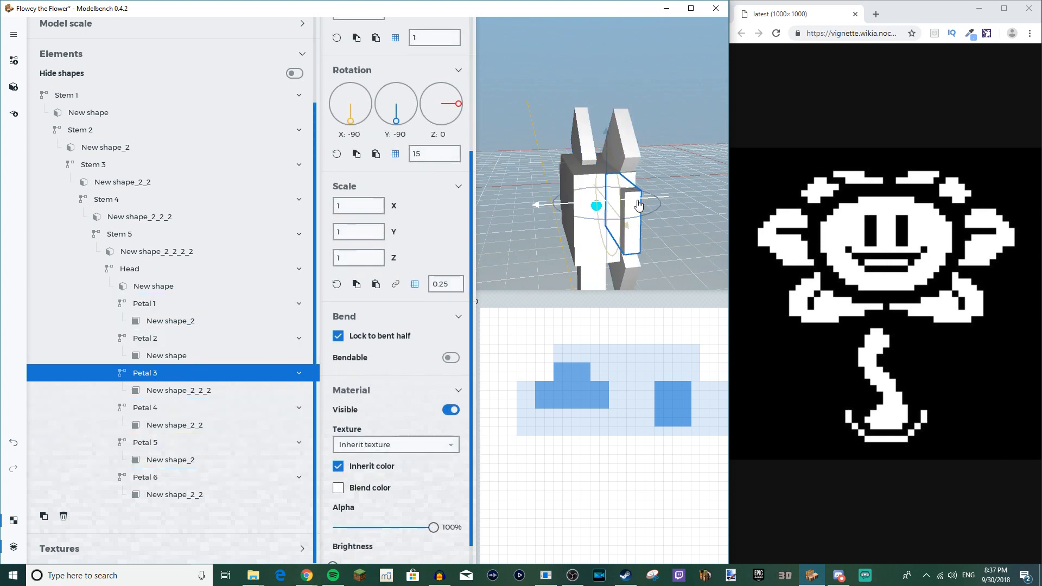
left_click_drag(675, 167, 641, 154)
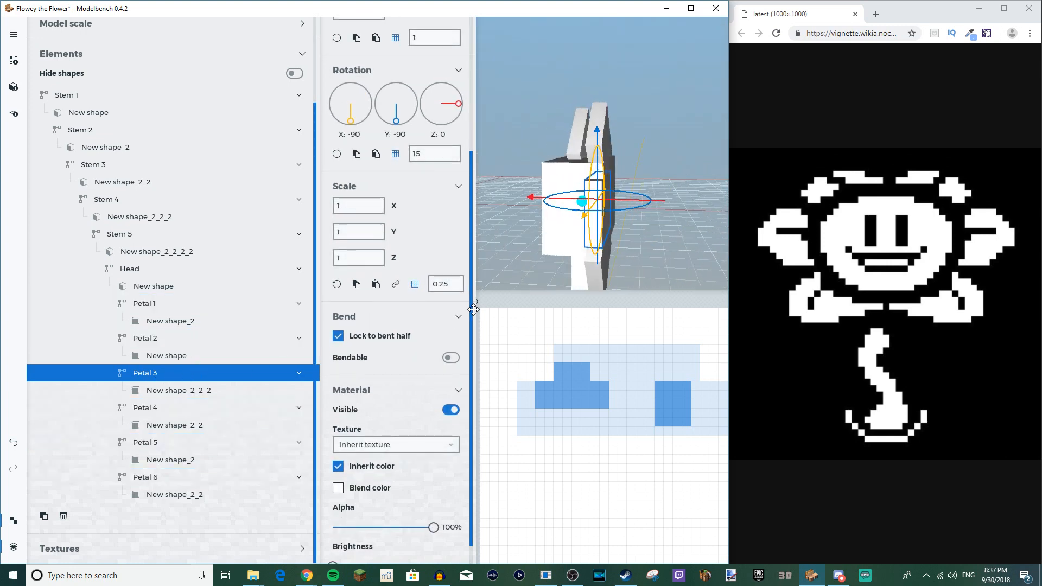
left_click(170, 410)
left_click(165, 444, "shift")
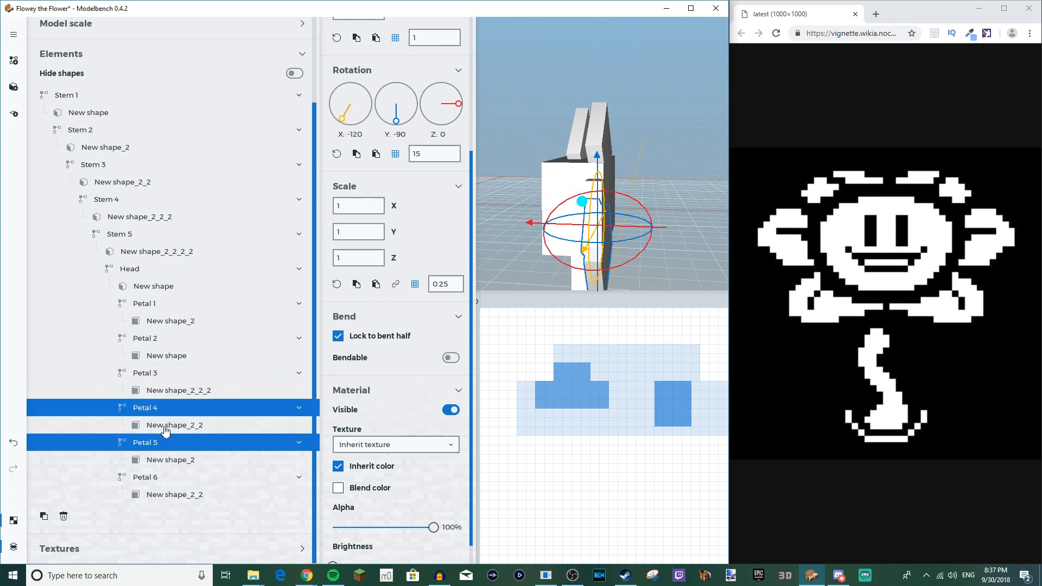
left_click(167, 380, "shift")
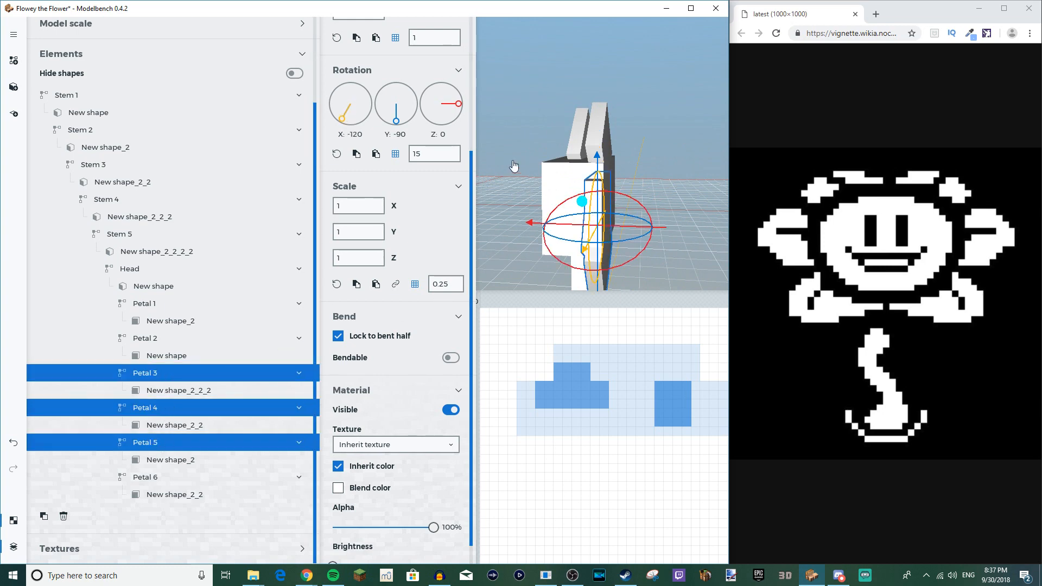
left_click(219, 413, "shift")
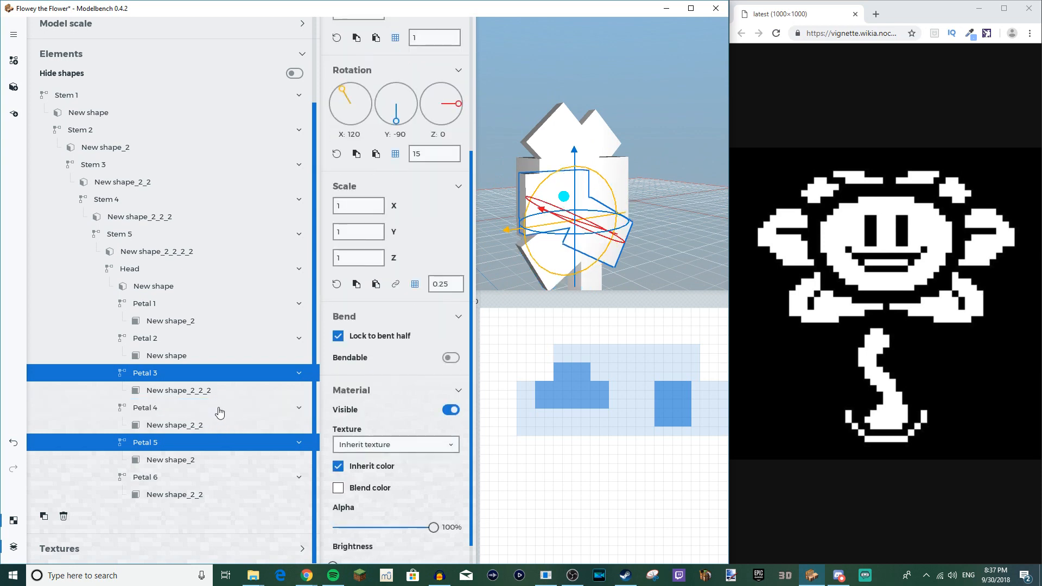
Step: Move Petals 6 and 5 along the X axis on their side of the head, placing Petal 5 at X -2
left_click(154, 479)
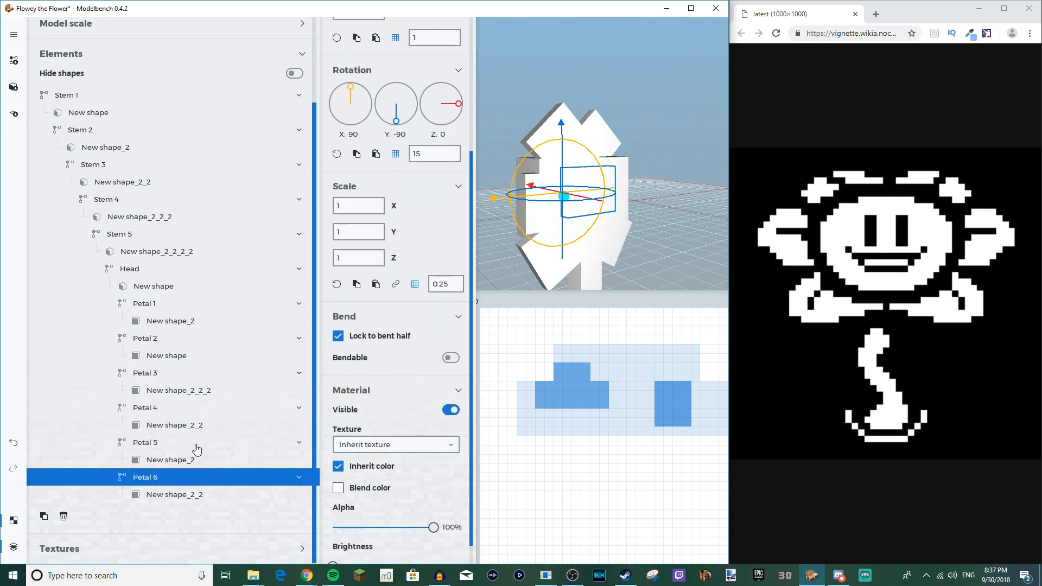
left_click_drag(658, 192, 630, 192)
left_click_drag(703, 171, 672, 156)
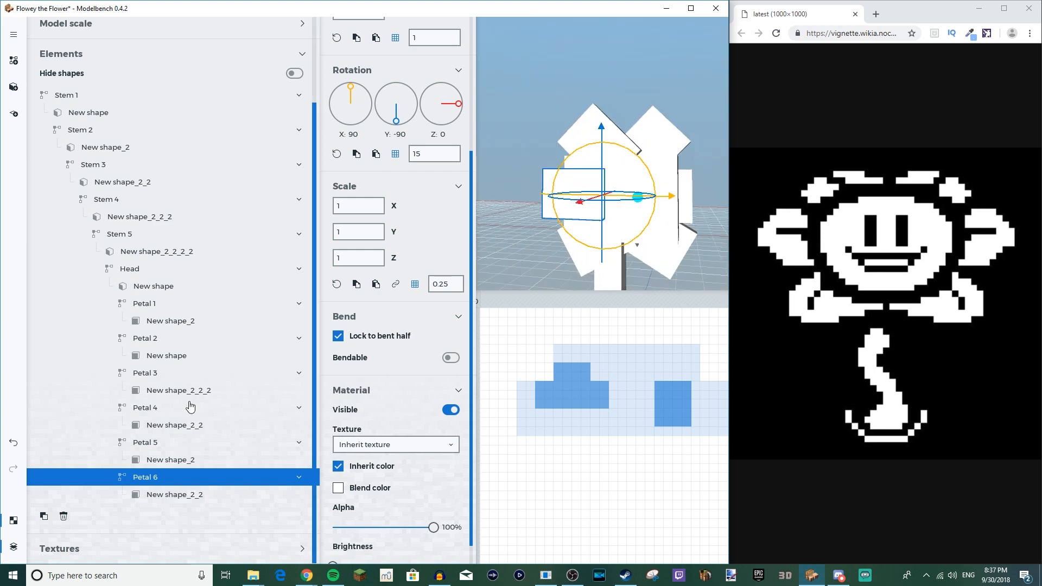
left_click(152, 443)
left_click_drag(670, 226, 667, 225)
left_click_drag(597, 191, 652, 174)
left_click_drag(604, 214, 603, 200)
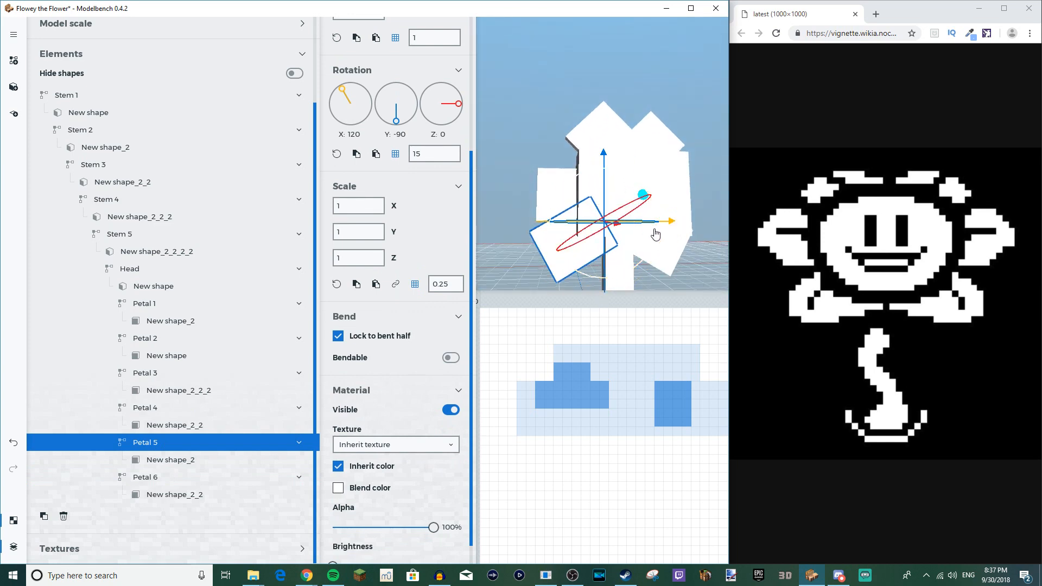
Step: Move Petal 4 to X position 0 and shift Petal 3 outward along the X axis so both stick out from the head
left_click(162, 479)
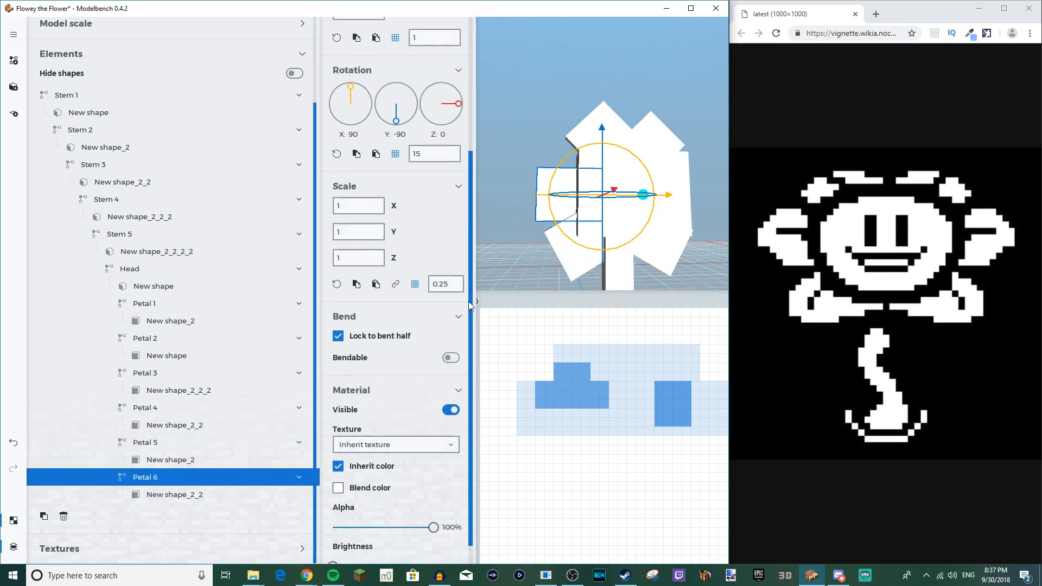
left_click(158, 409)
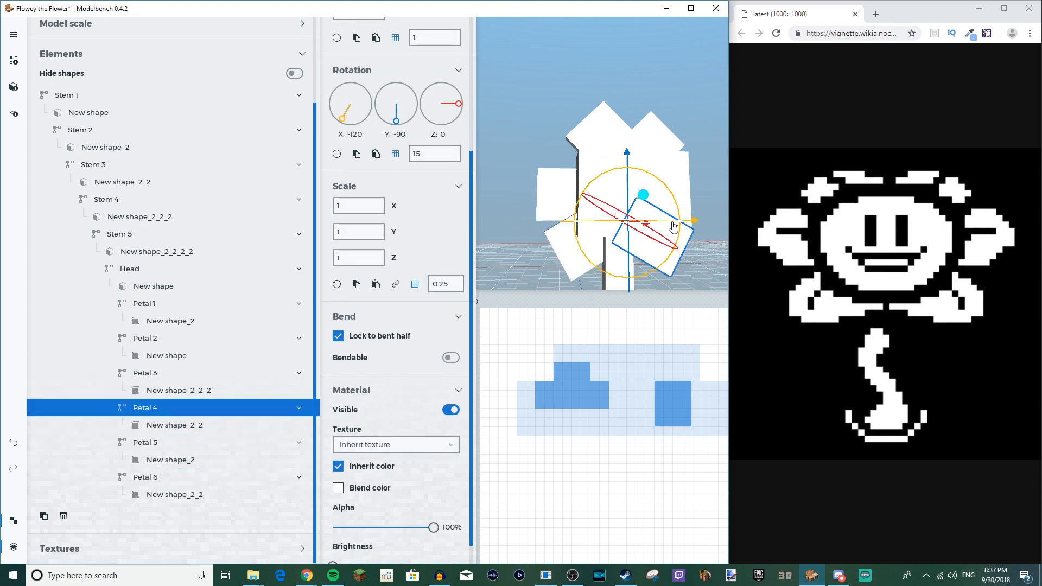
left_click(163, 444)
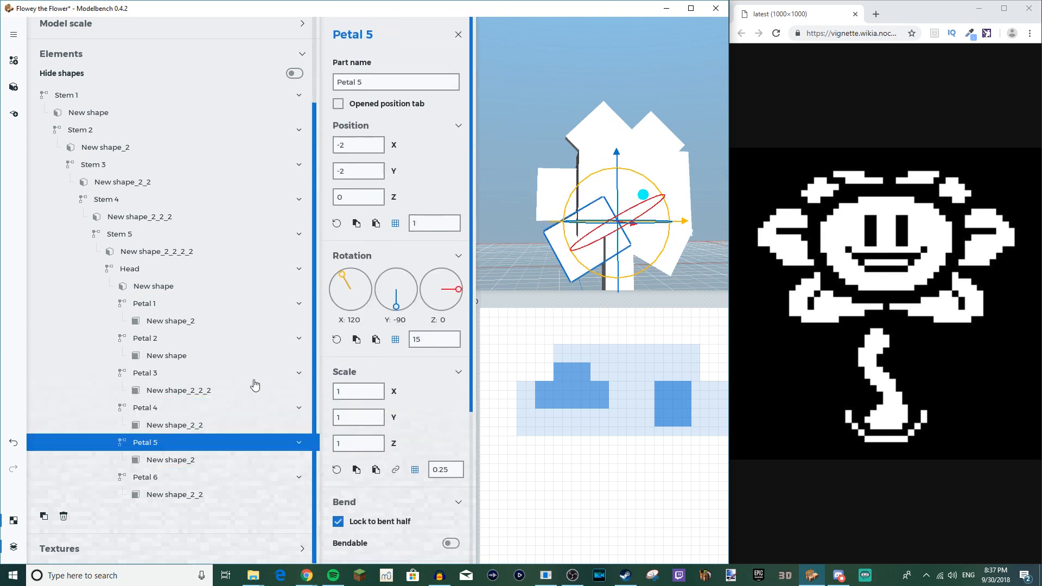
left_click(173, 406)
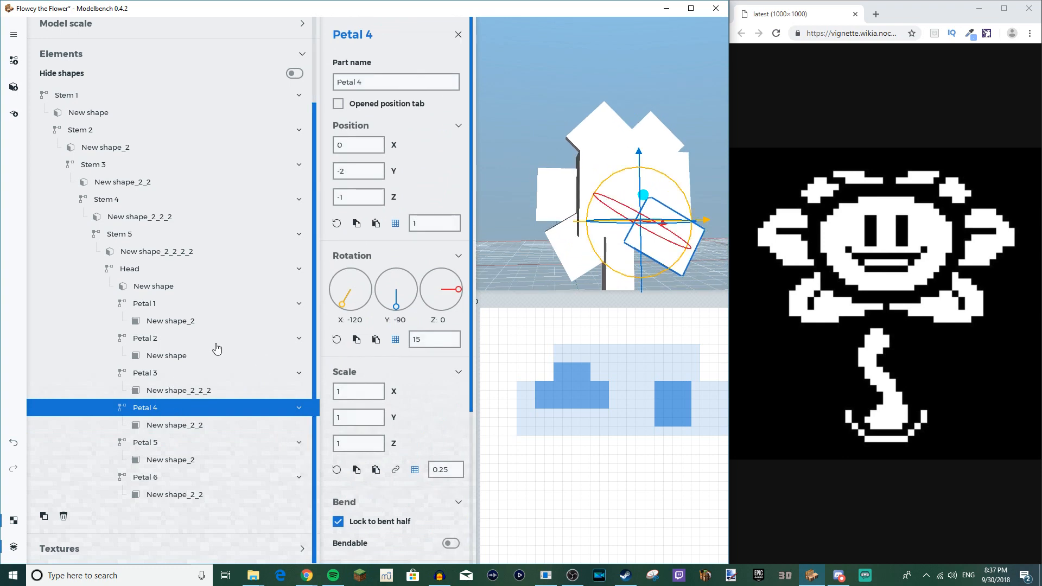
left_click(158, 374)
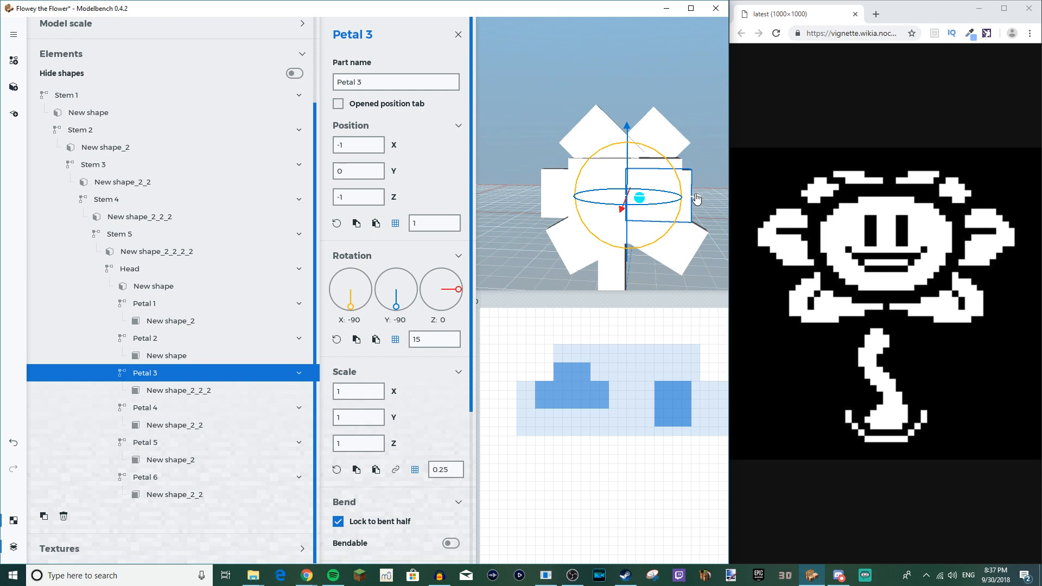
middle_click_drag(671, 211, 574, 222)
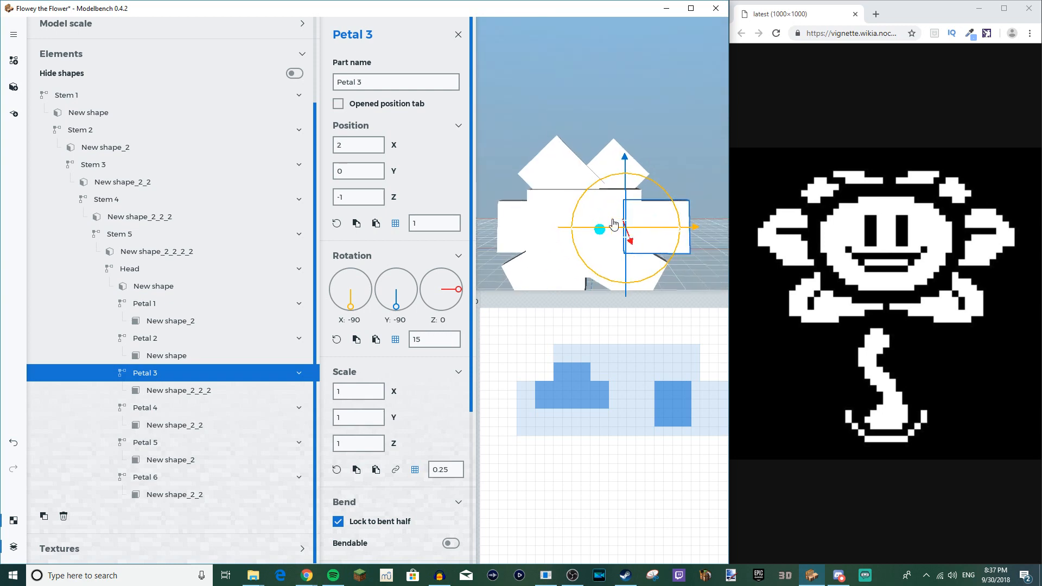
Step: Move Petal 1 to X position -2 and spread Petal 2 away from it along the X axis
left_click(157, 337)
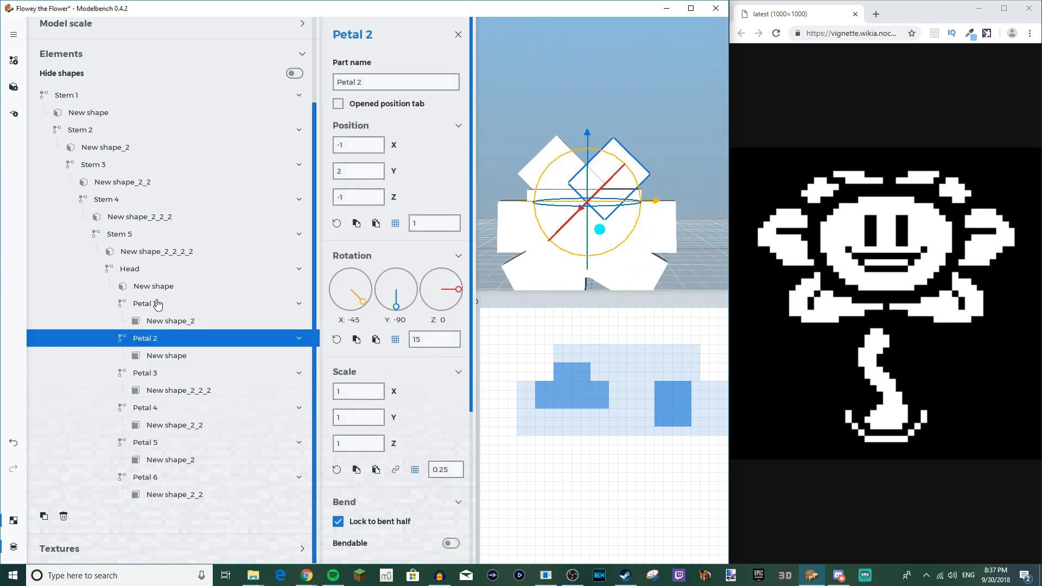
left_click(157, 304, "ctrl")
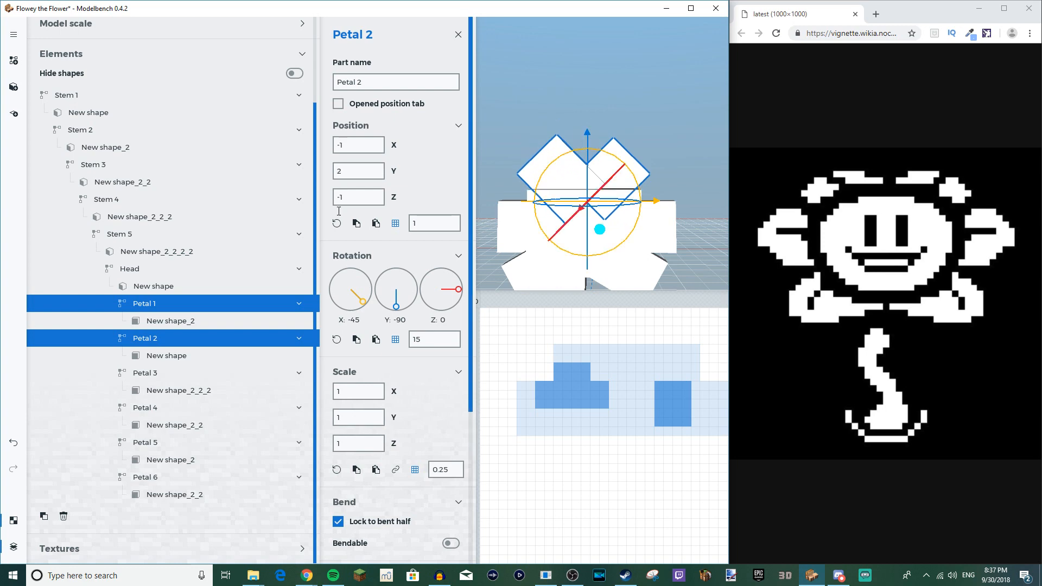
left_click(186, 304)
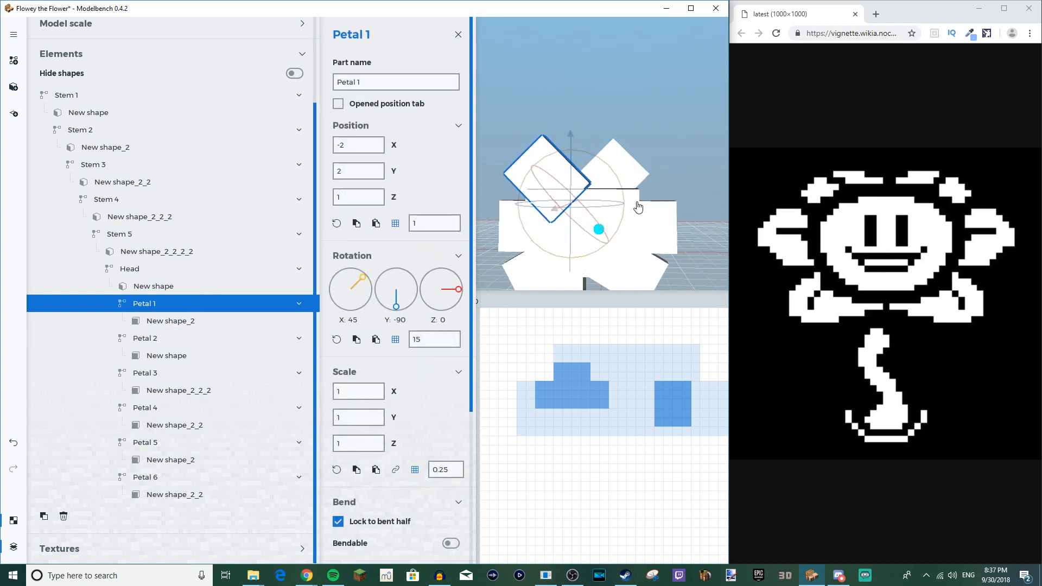
left_click(157, 325)
left_click(157, 333)
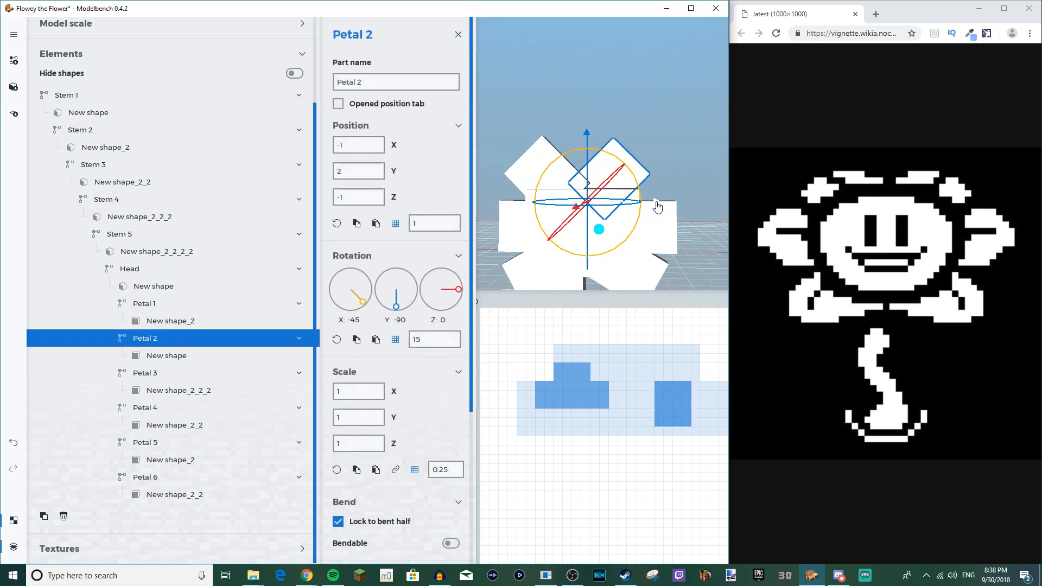
middle_click_drag(675, 208, 691, 187)
Step: Move Petal 1 along its depth axis to Z position -1
left_click(184, 302)
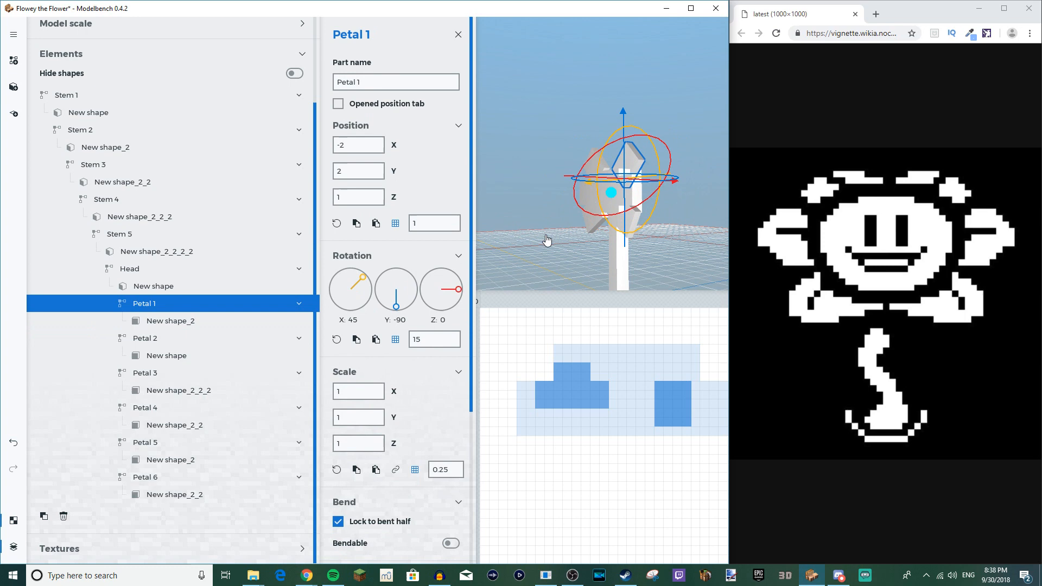
middle_click_drag(551, 240, 595, 190)
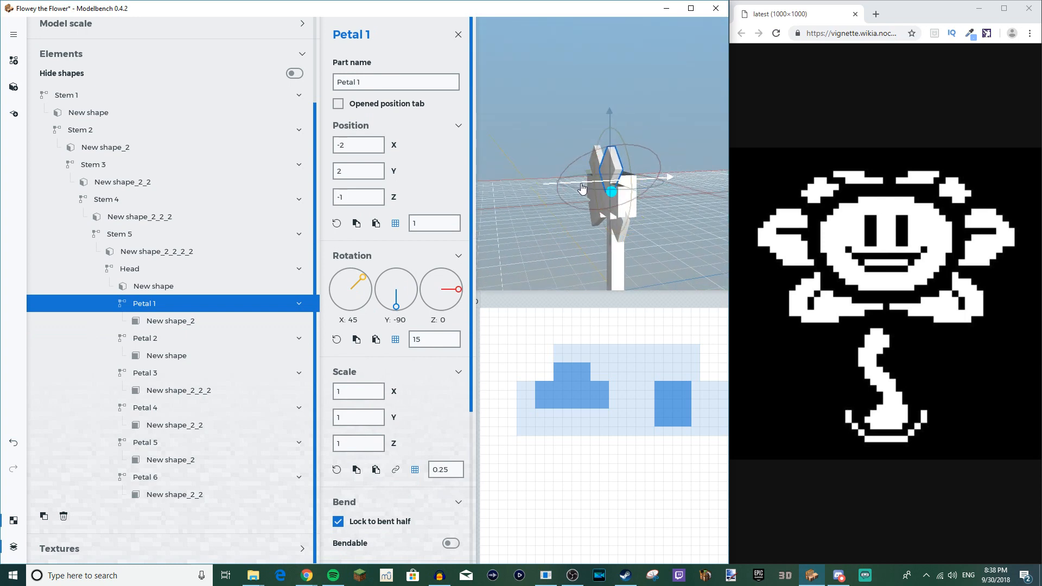
left_click(148, 340, "ctrl")
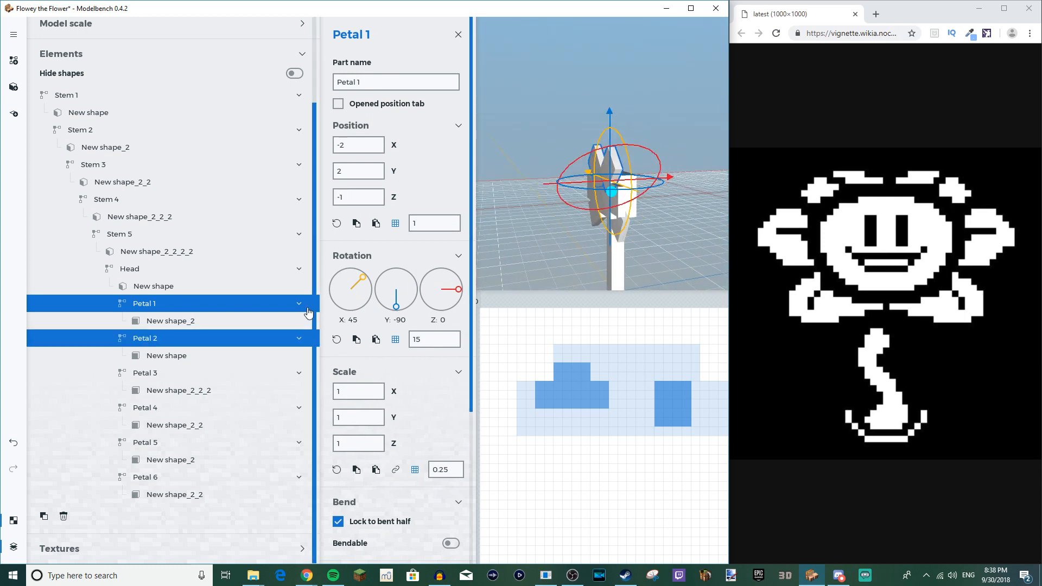
left_click(144, 374, "ctrl")
left_click(148, 408, "ctrl")
left_click(143, 443, "ctrl")
left_click(146, 478, "ctrl")
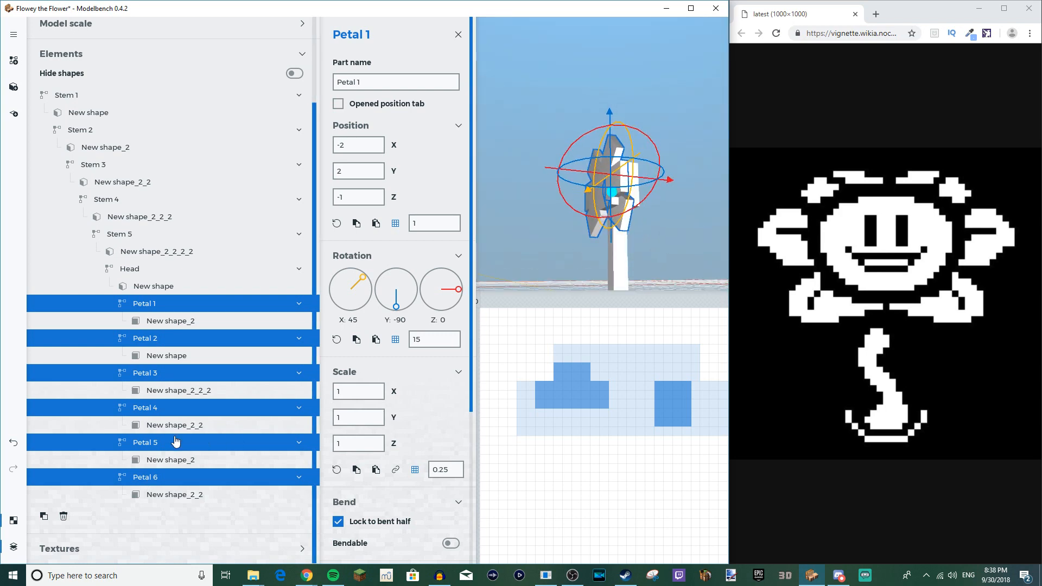
Step: Line up Petals 6 and 5 in depth with the other petals, placing Petal 5 at Z position -1
left_click(142, 478)
left_click(147, 444)
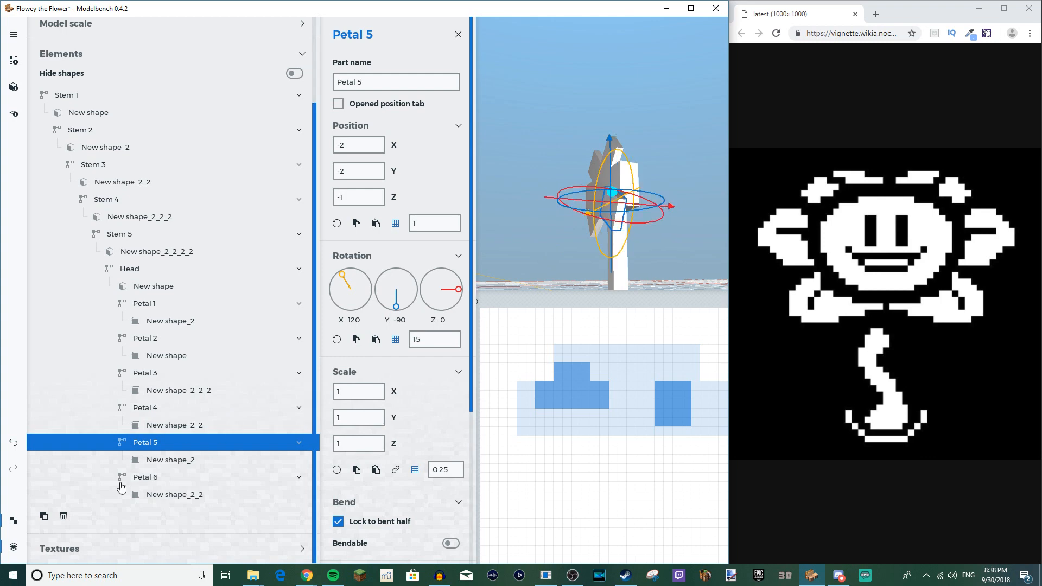
Step: Select all six petals together, leaving the Head part out of the selection
left_click(140, 479, "ctrl")
left_click(152, 410, "ctrl")
left_click(150, 374, "ctrl")
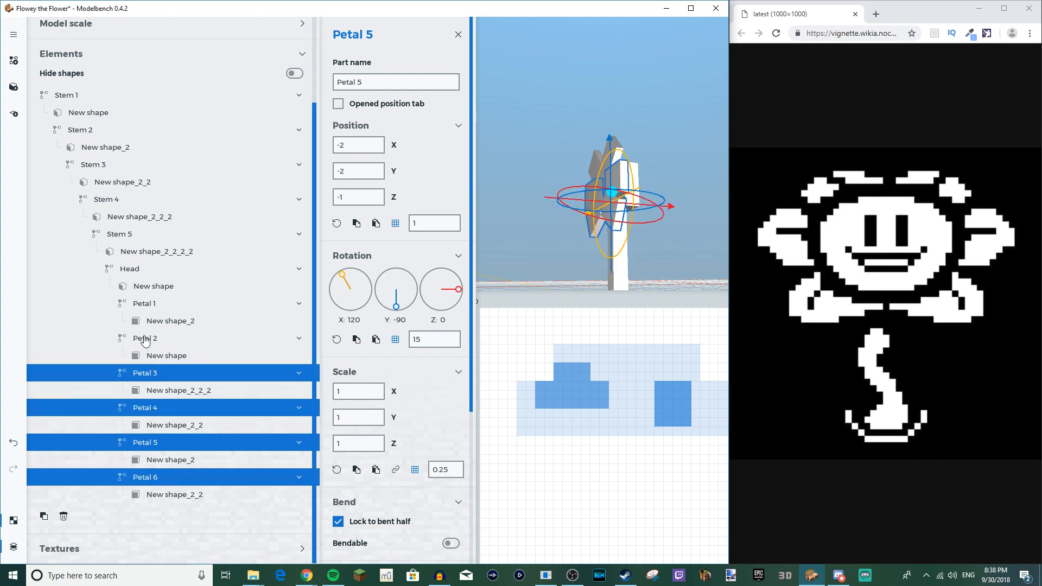
left_click(144, 341, "ctrl")
left_click(143, 307, "ctrl")
left_click(137, 266, "ctrl")
left_click(128, 269, "ctrl")
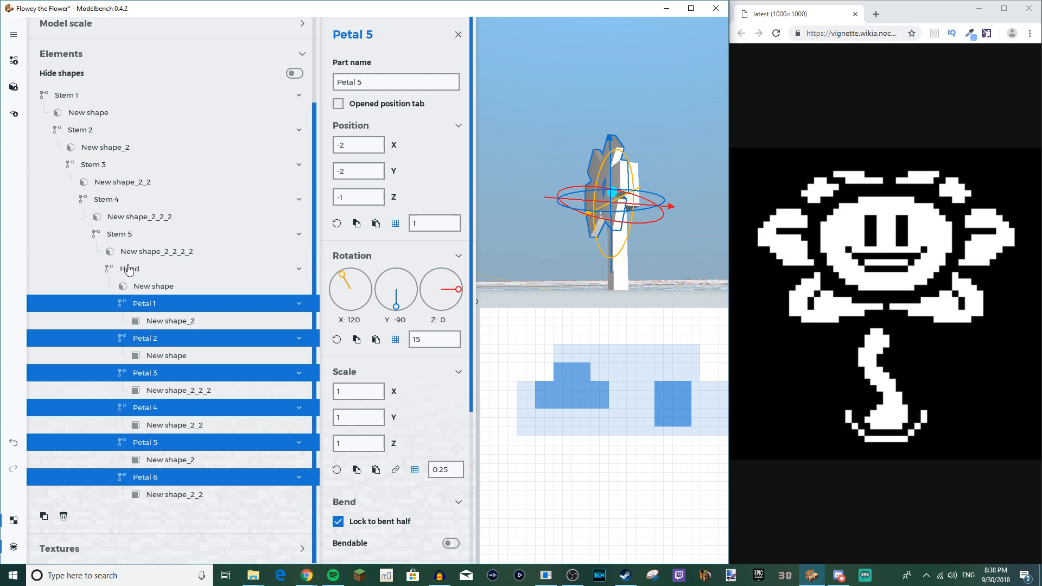
Step: Move the six selected petals together so that Petal 5 sits at Z 0
middle_click_drag(608, 256, 624, 231)
left_click_drag(628, 213, 632, 151)
right_click_drag(682, 140, 671, 167)
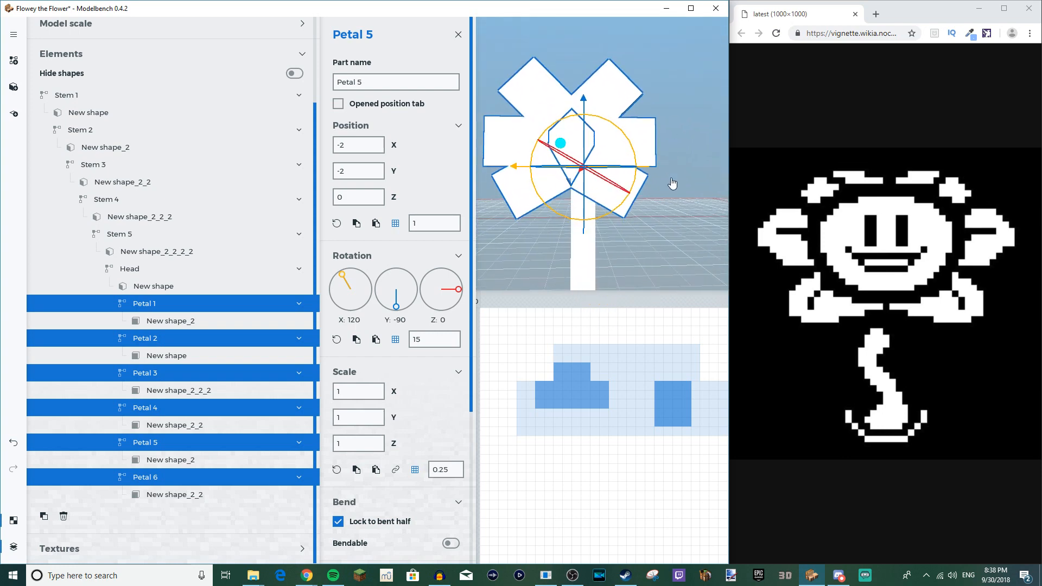
Step: Shift the Head part along X toward the stem's centre and select the head's main shape
left_click(186, 271)
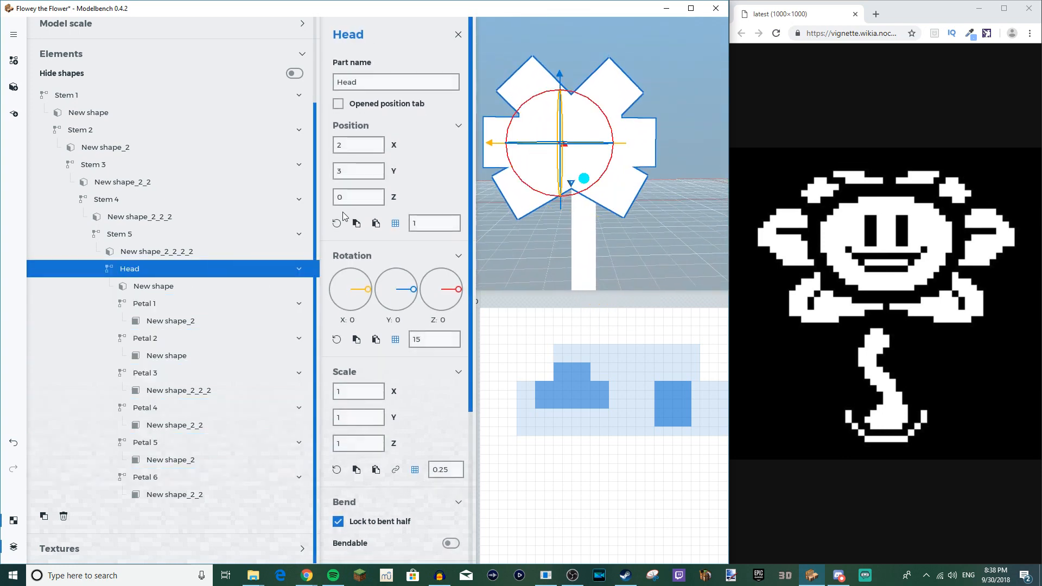
left_click_drag(622, 147, 645, 166)
middle_click_drag(646, 166, 598, 147)
left_click(577, 136)
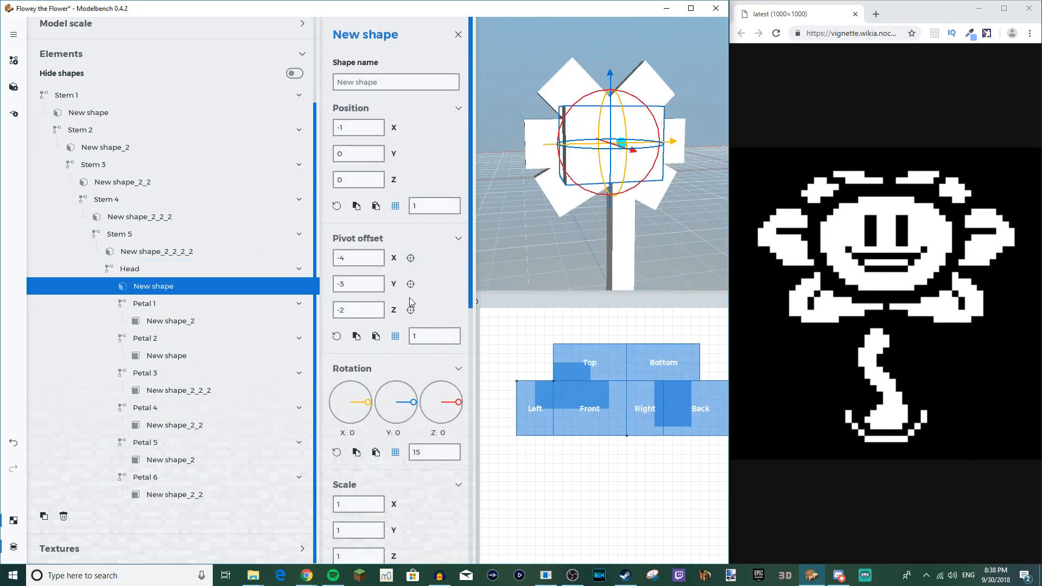
left_click_drag(524, 230, 505, 194)
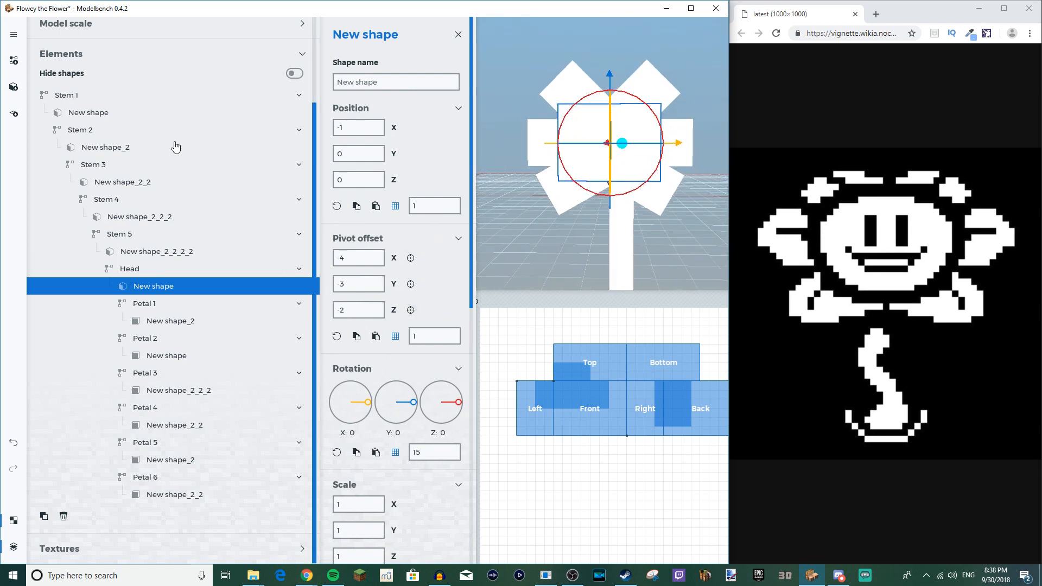
Step: Move the Head part to X 1 and set its position snapping increment to 0.5
left_click(110, 94)
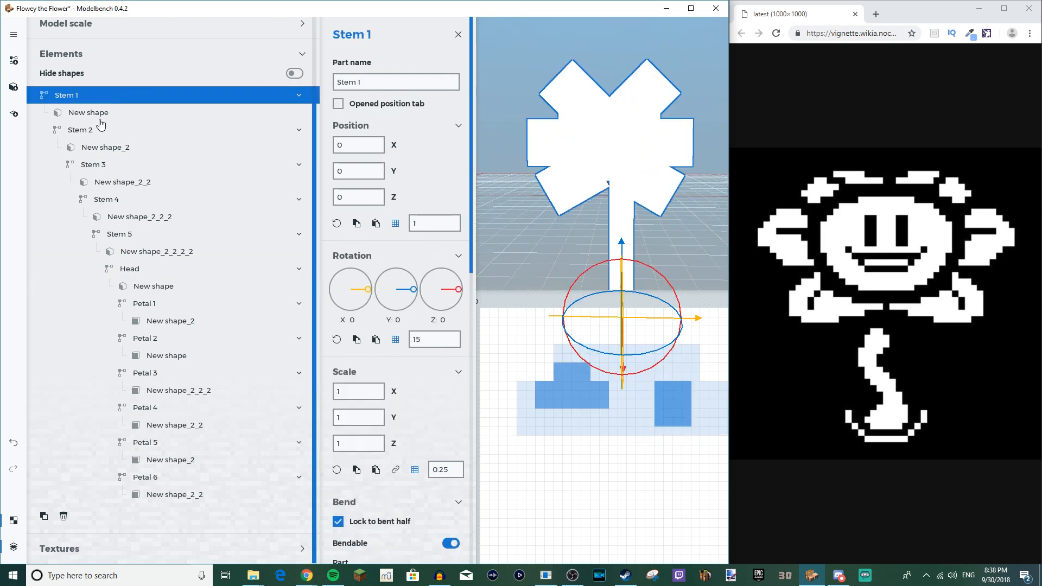
left_click(100, 117)
left_click(102, 130)
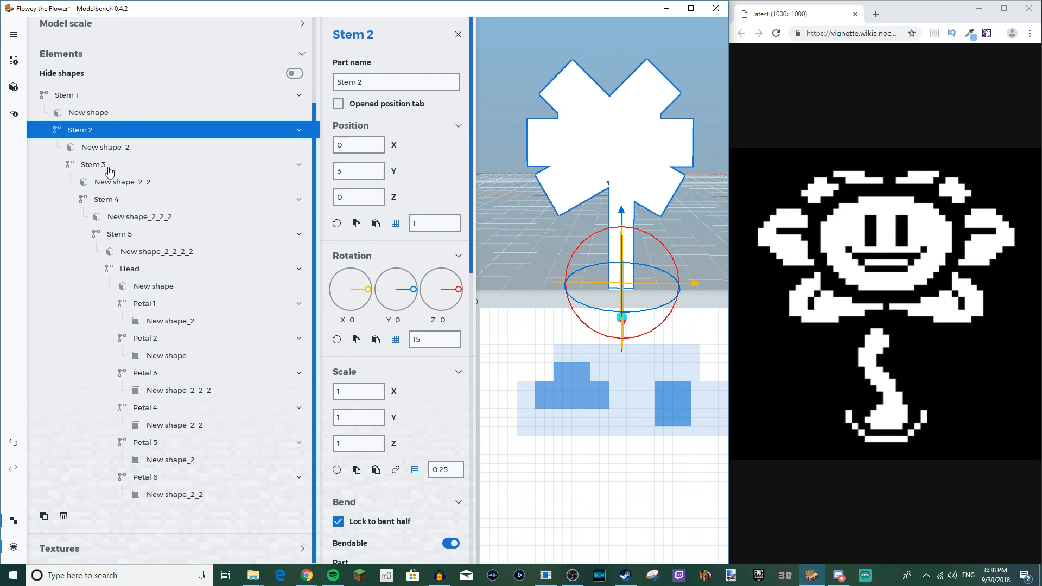
left_click(135, 270)
left_click_drag(687, 152, 701, 152)
left_click(423, 227)
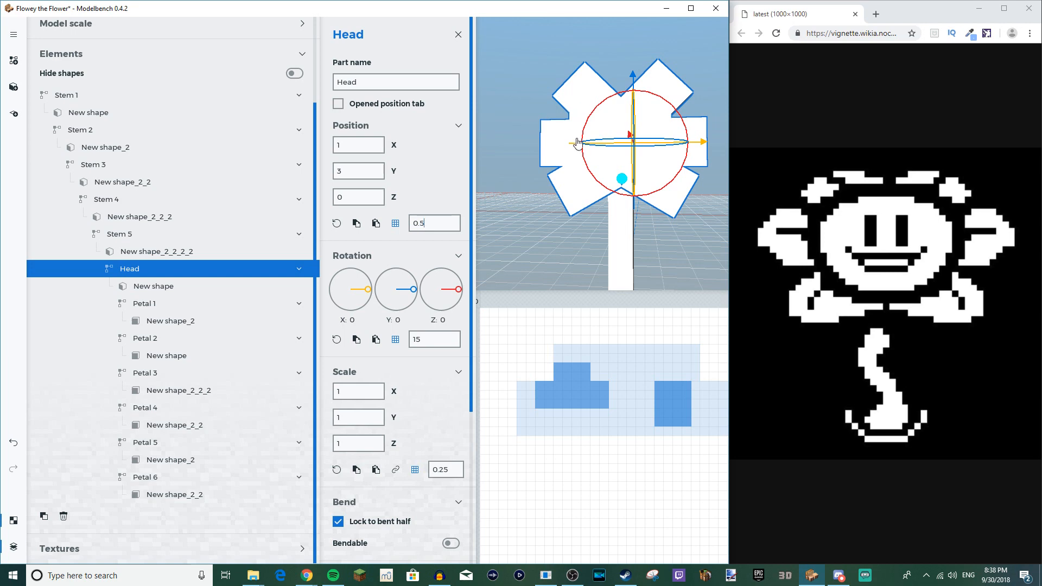
left_click_drag(577, 143, 564, 143)
left_click_drag(682, 145, 693, 144)
left_click_drag(684, 235, 492, 221)
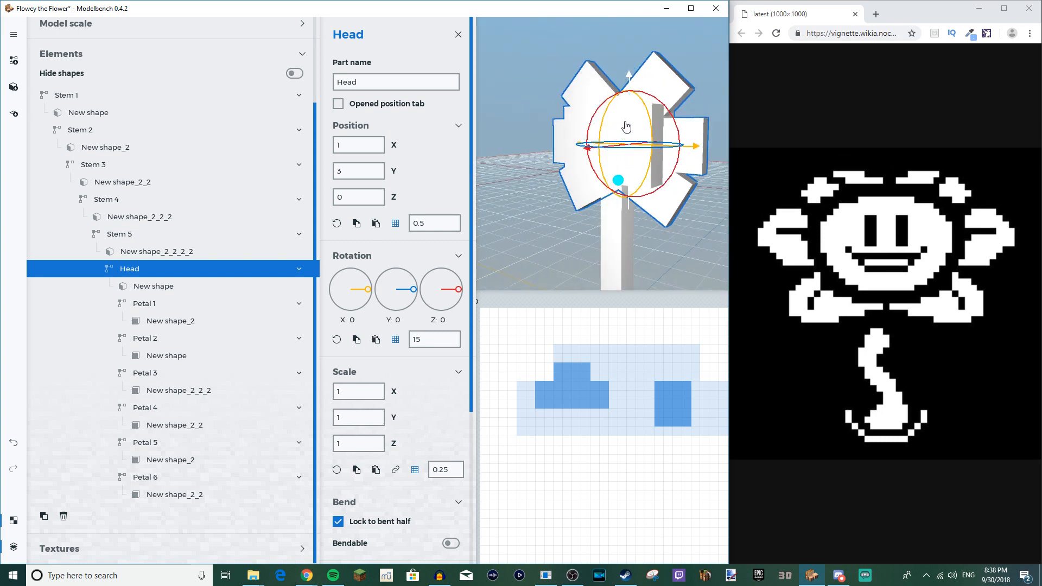
left_click_drag(542, 179, 559, 180)
scroll(565, 223, "down", 2)
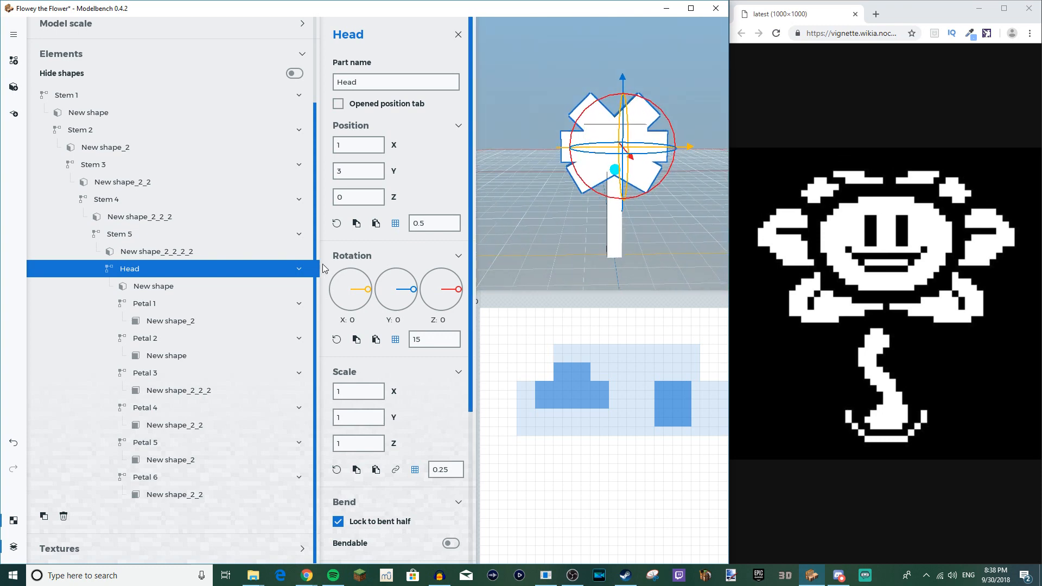
Step: Set the X position to 0 for both the head's main shape and the Head part
left_click(154, 288)
left_click_drag(393, 131, 403, 132)
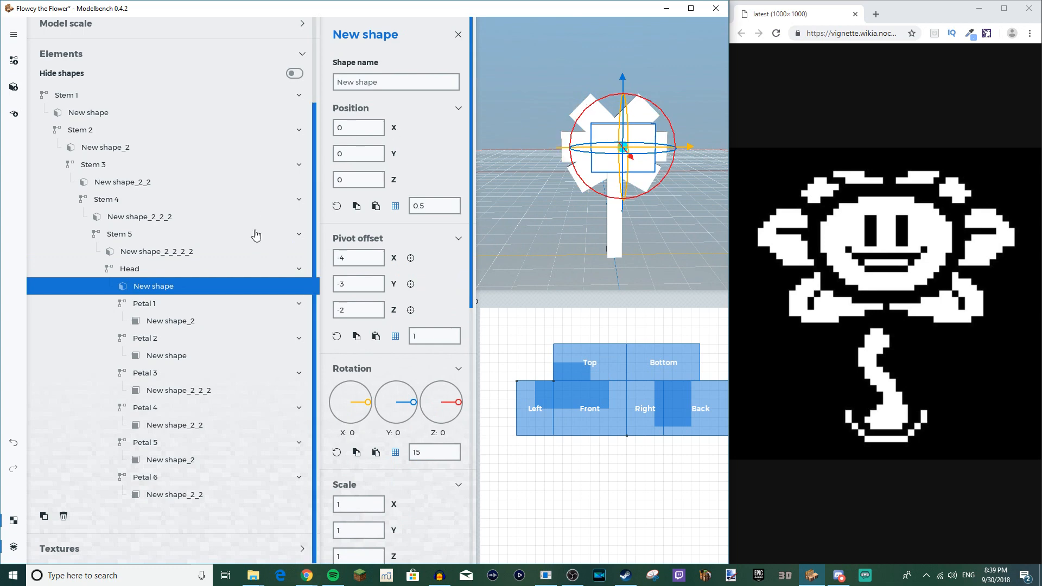
left_click(206, 270)
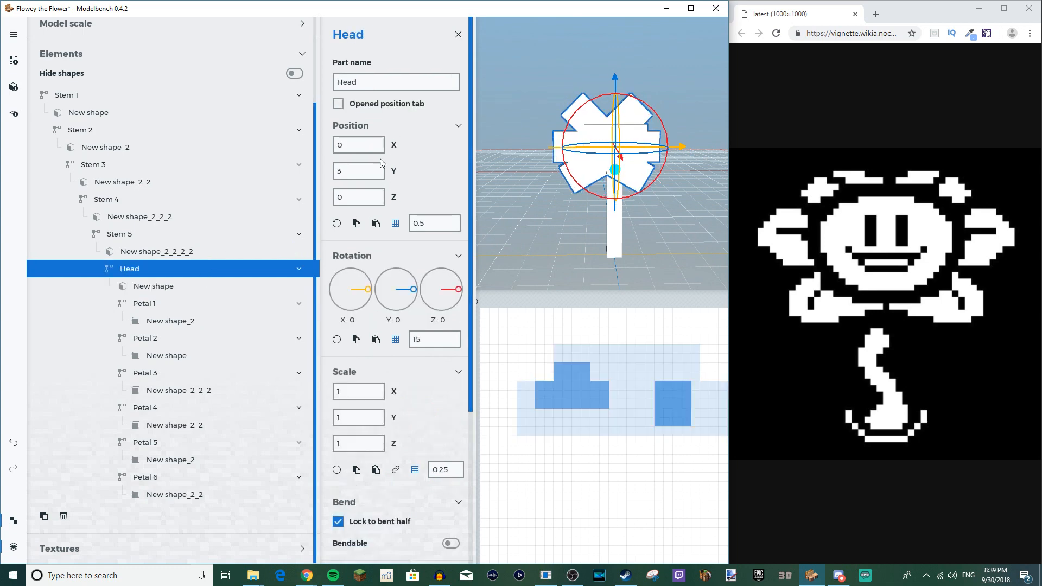
Step: Select Petal 1 through Petal 6 and shift them together along X so that Petal 1 sits at X -1
left_click(145, 304)
left_click(156, 339, "ctrl")
left_click(156, 373, "ctrl")
left_click(156, 408, "ctrl")
left_click(156, 443, "ctrl")
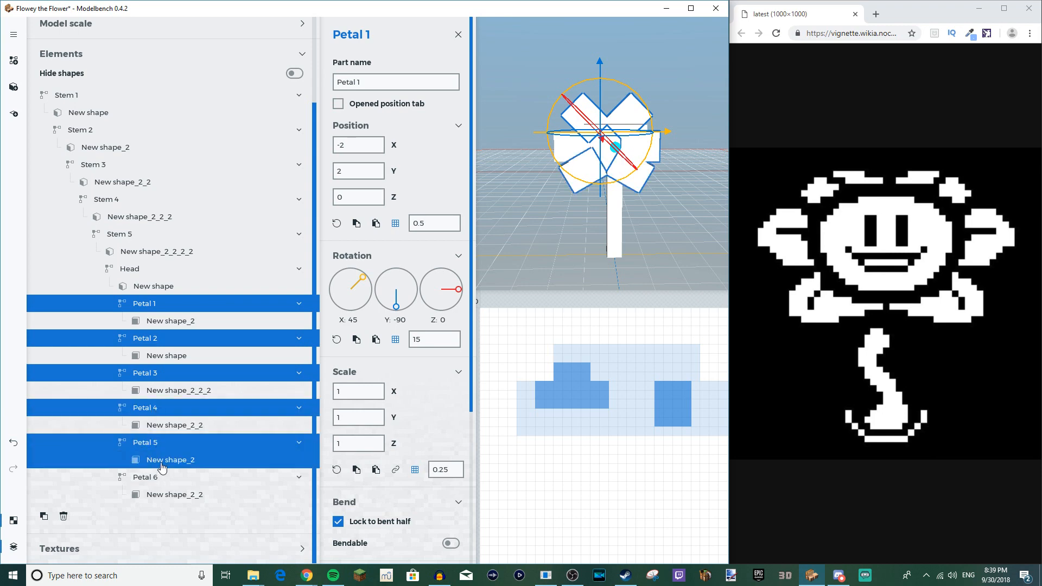
left_click(159, 477, "ctrl")
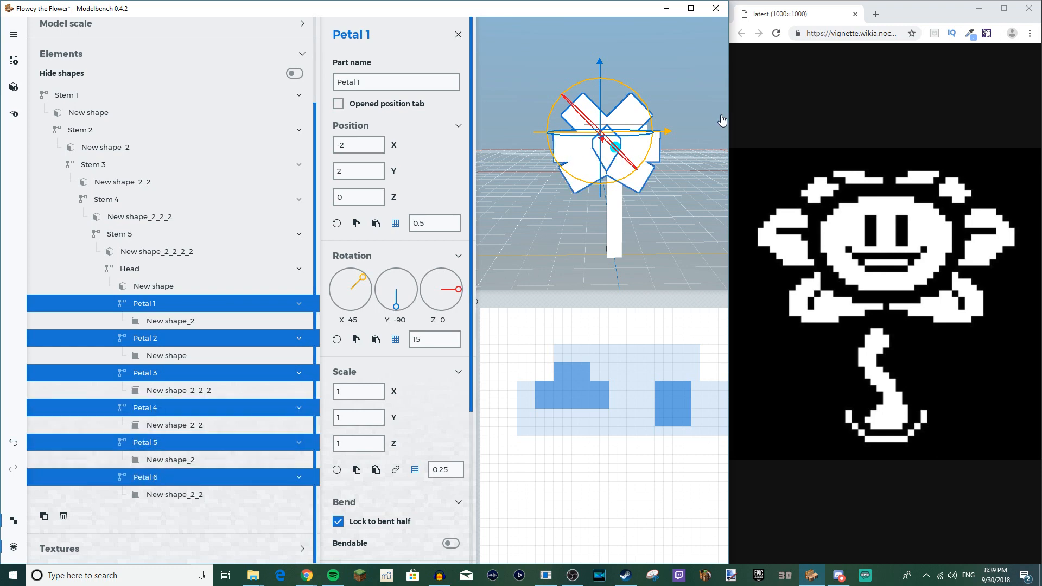
left_click_drag(661, 131, 673, 132)
Step: Inspect the petals around the head from several angles and select Petal 1's shape
left_click(662, 220)
left_click_drag(662, 221, 725, 217)
mouse_move(567, 198)
left_mouse_down()
mouse_move(584, 222)
mouse_move(568, 198)
left_mouse_up()
mouse_move(489, 177)
left_mouse_down()
mouse_move(508, 207)
mouse_move(488, 182)
left_mouse_up()
scroll(471, 197, "up", 2)
left_click_drag(497, 116, 498, 105)
left_click(497, 116)
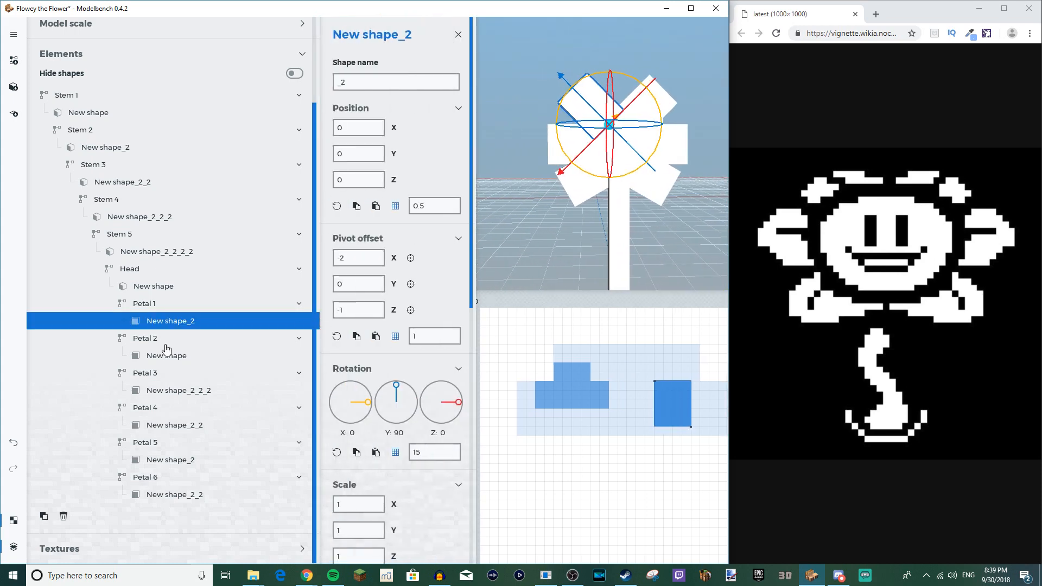
Step: Lower Petal 5 to Y -3, adjust it to Y -2.5, and compare it with the opposite petal
left_click(169, 478)
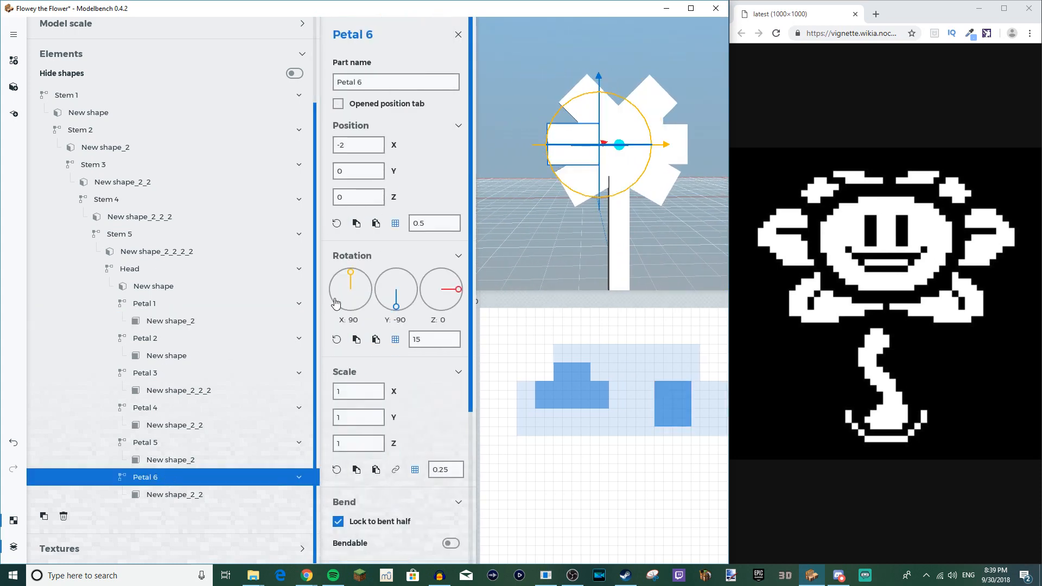
left_click(153, 447)
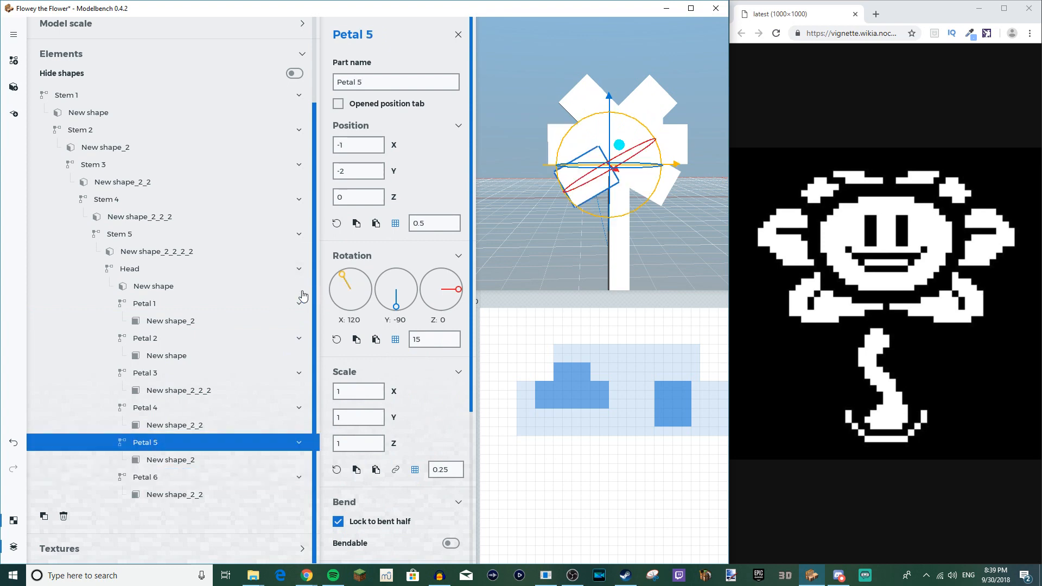
left_click_drag(607, 132, 607, 143)
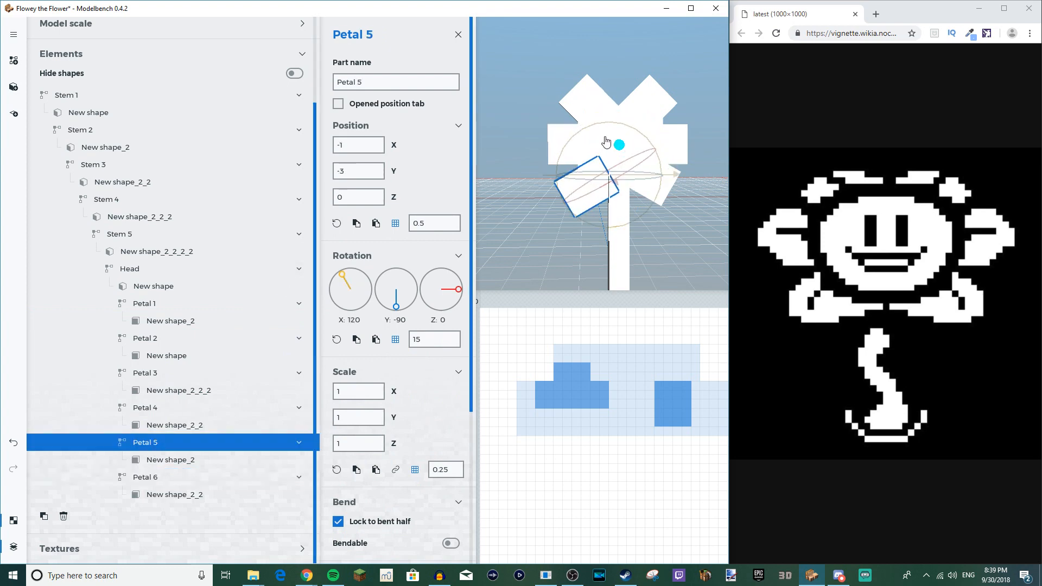
left_click(145, 304)
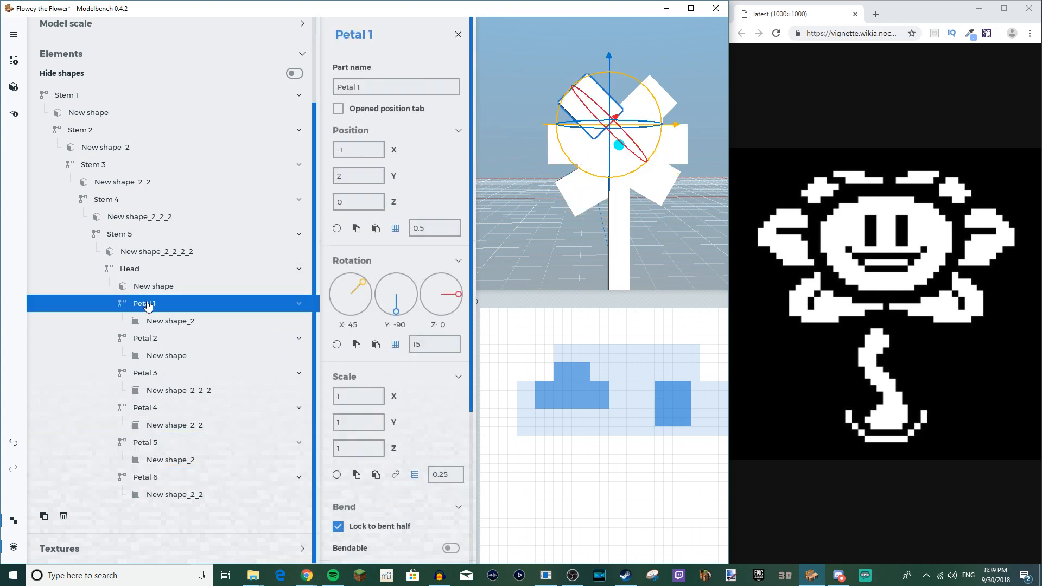
left_click(157, 447)
left_click_drag(550, 123, 524, 121)
scroll(512, 102, "down", 2)
left_click(523, 112)
scroll(523, 121, "up", 3)
scroll(559, 114, "down", 5)
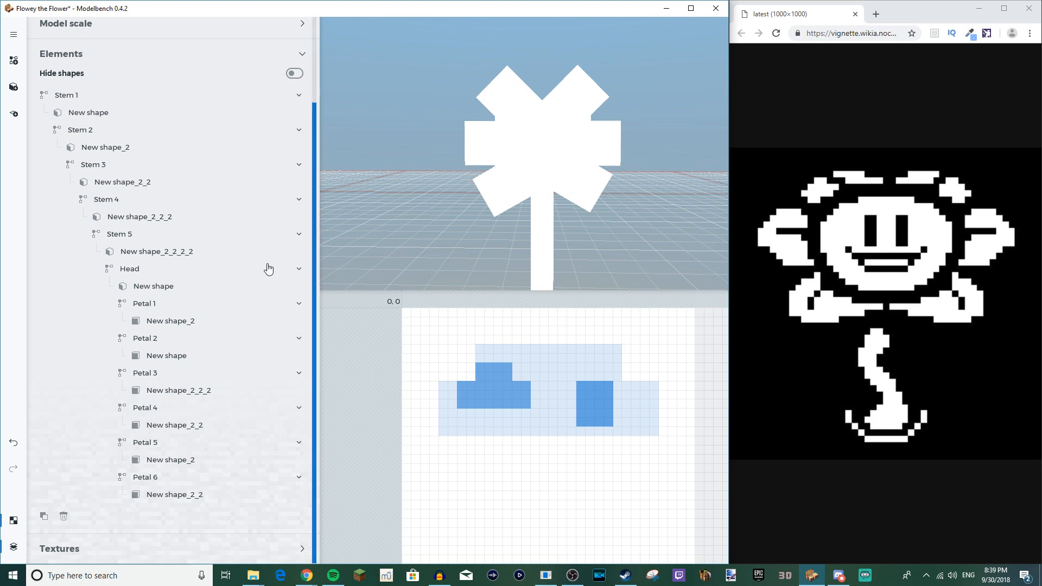
Step: Move Petal 1 to X -1.5
mouse_move(421, 152)
left_mouse_down()
mouse_move(515, 155)
mouse_move(423, 149)
left_mouse_up()
left_click(143, 306)
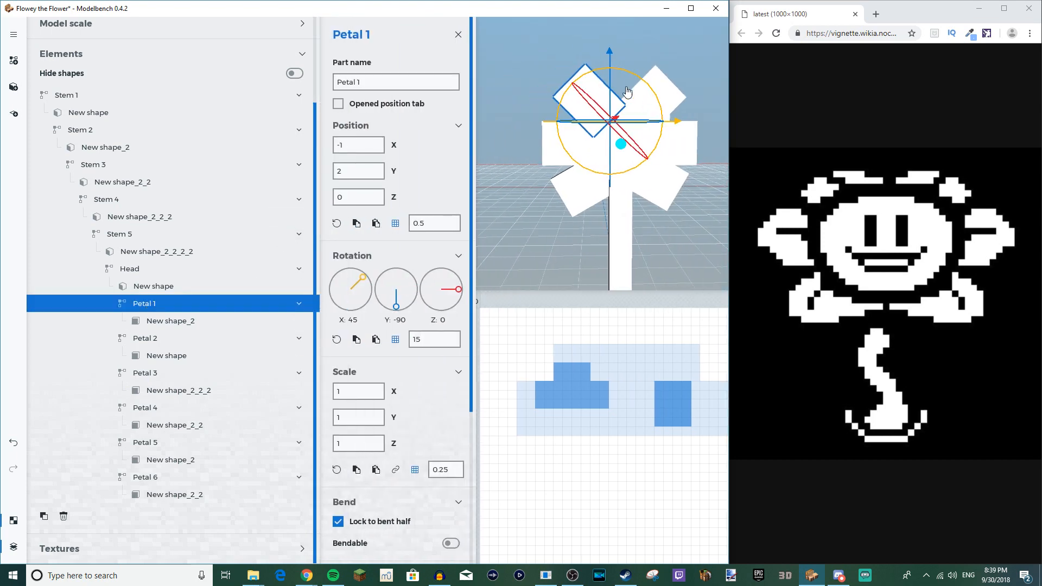
left_click_drag(611, 83, 662, 116)
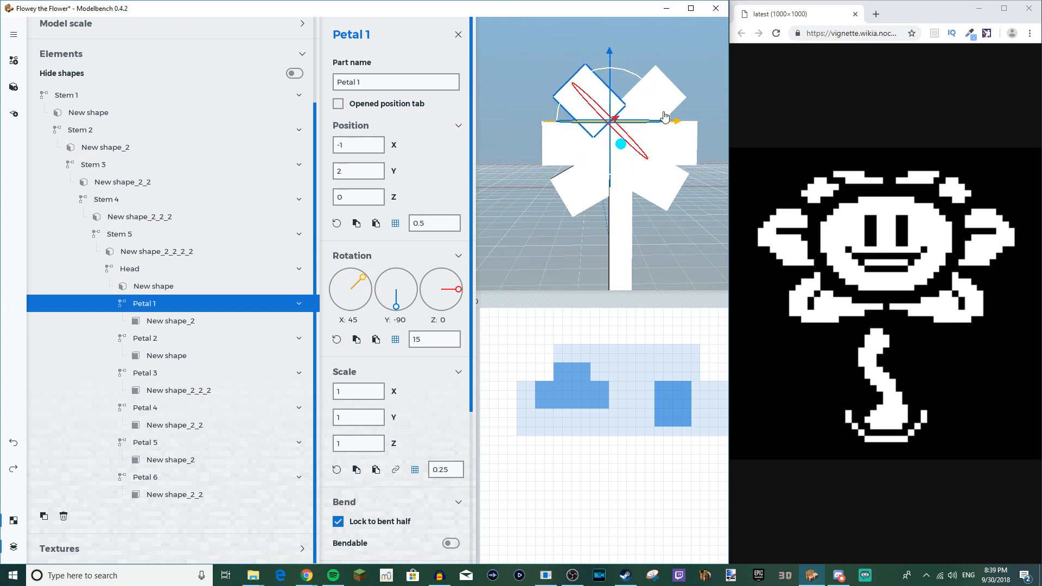
left_click_drag(677, 125, 675, 128)
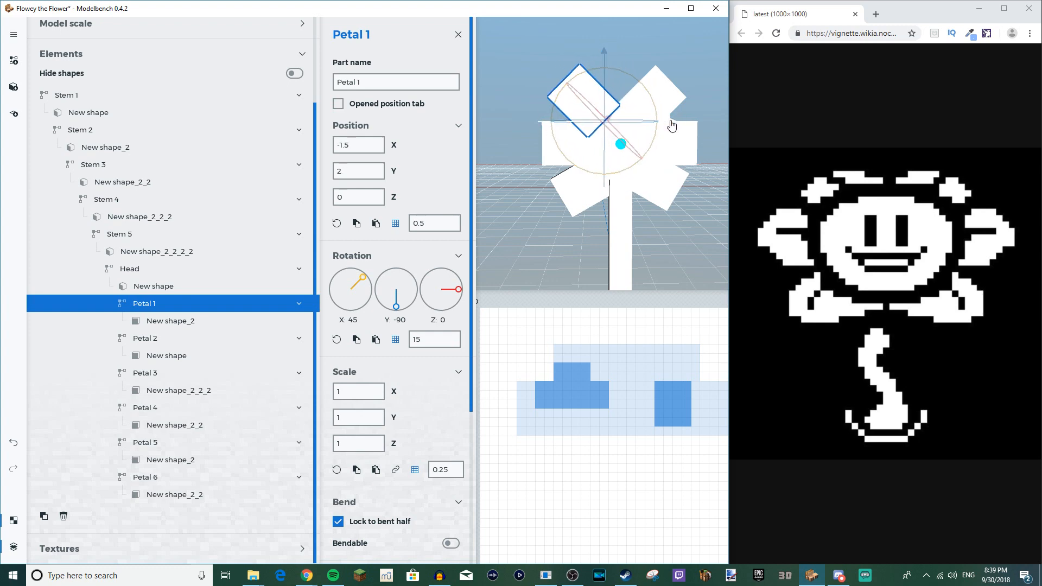
Step: Move Petal 2 to X 1.5 and Y 1.5
left_click(146, 340)
left_click_drag(699, 125, 707, 128)
left_click_drag(709, 131, 698, 158)
left_click_drag(640, 94, 638, 100)
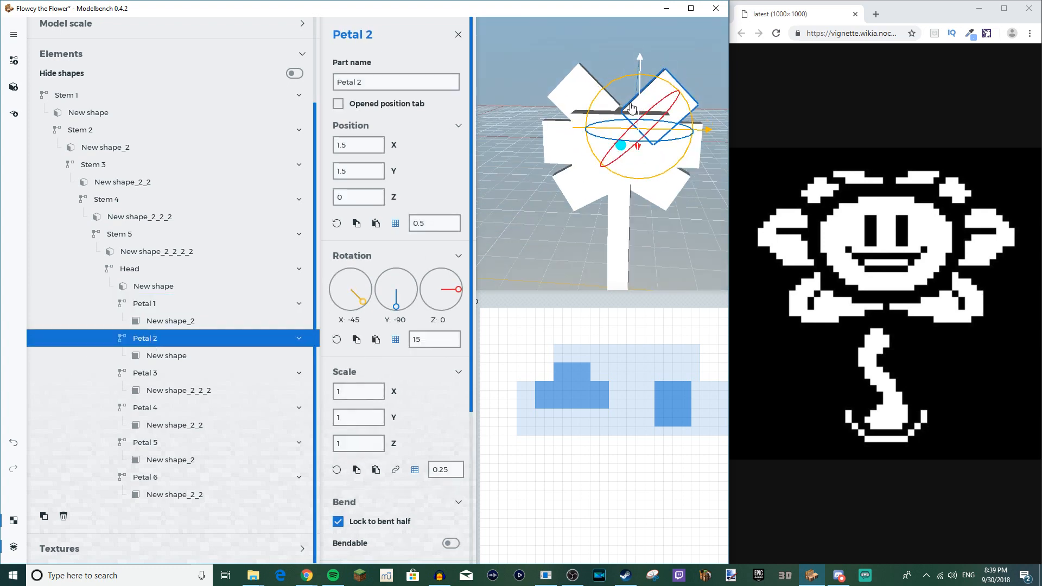
Step: Lower Petal 1 to Y 1.5 to match Petal 2's height
left_click(151, 305)
left_click_drag(607, 100, 607, 110)
left_click_drag(556, 252, 560, 228)
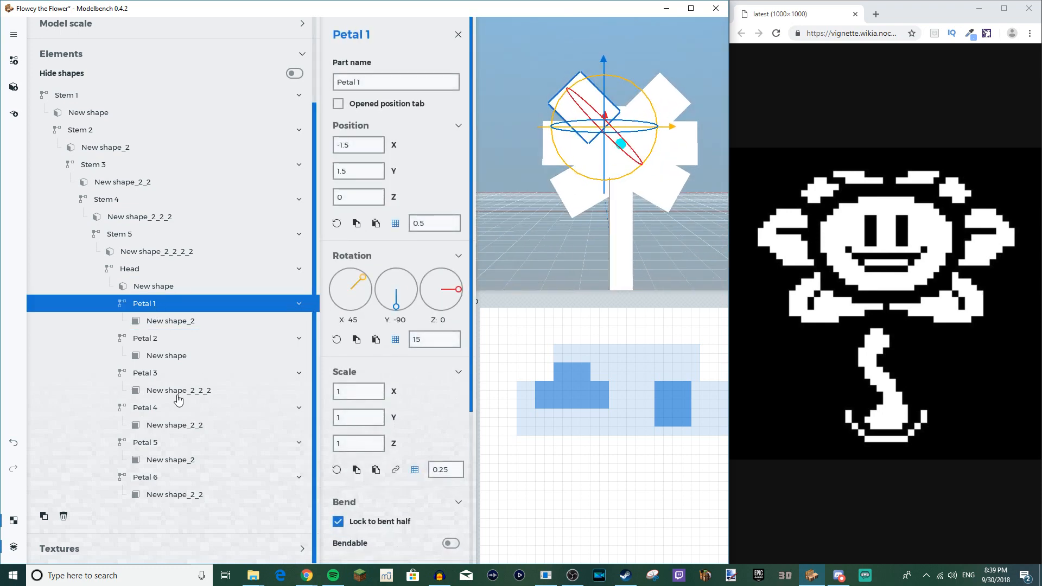
Step: Raise Petal 5 to Y -2
left_click(146, 440)
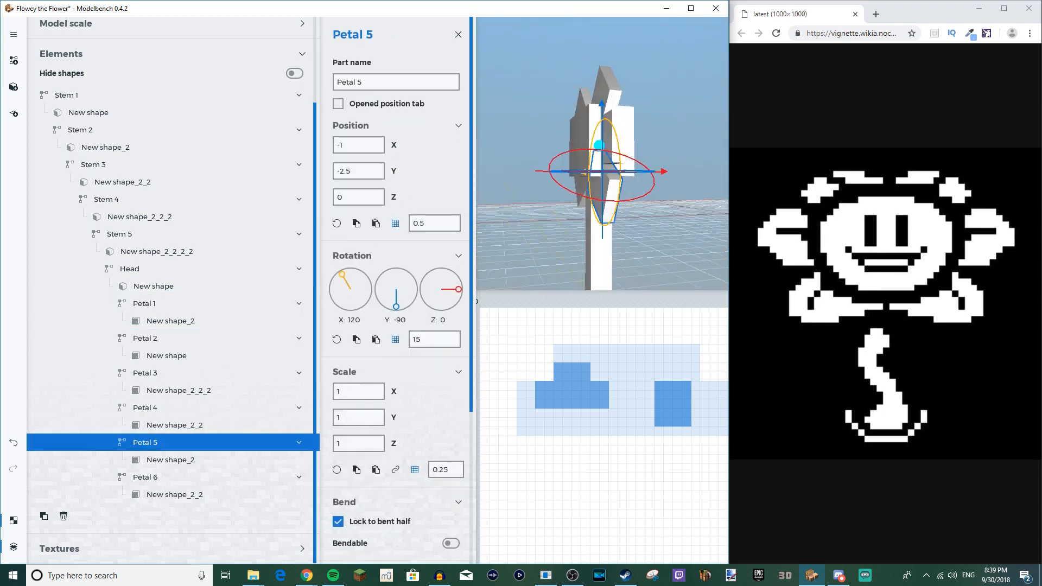
left_click_drag(701, 153, 607, 130)
left_click_drag(560, 246, 584, 239)
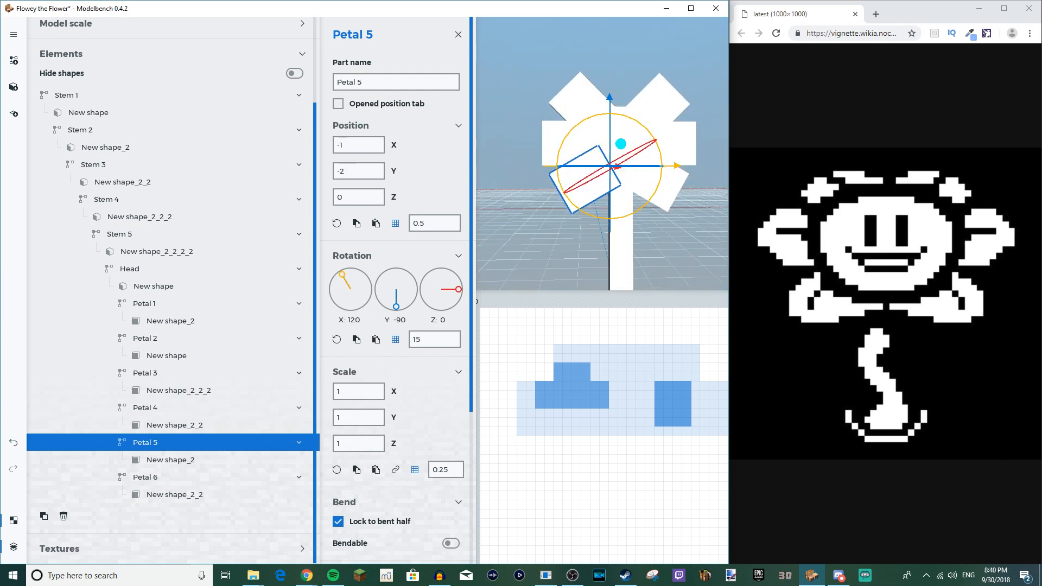
Step: Check the placement of Petal 6 and Petal 4 against the rest of the flower head
left_click(153, 477)
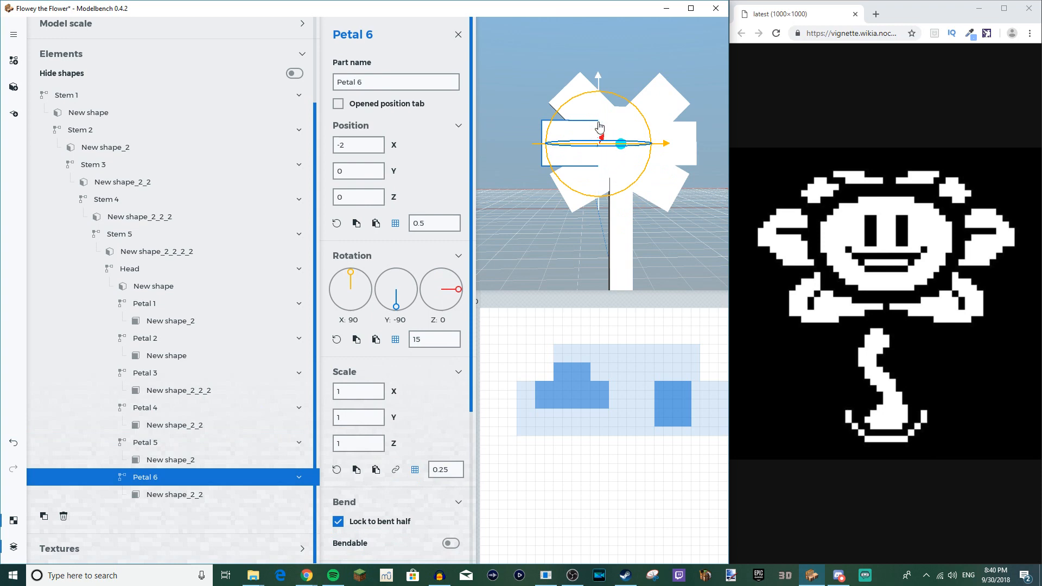
left_click(152, 407)
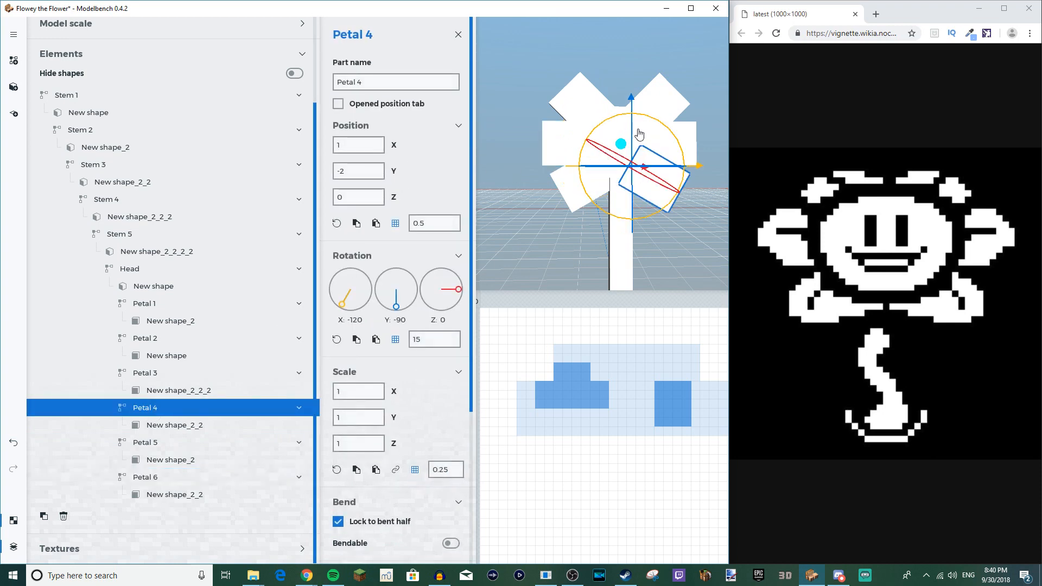
left_click_drag(524, 136, 507, 131)
left_click_drag(532, 173, 541, 183)
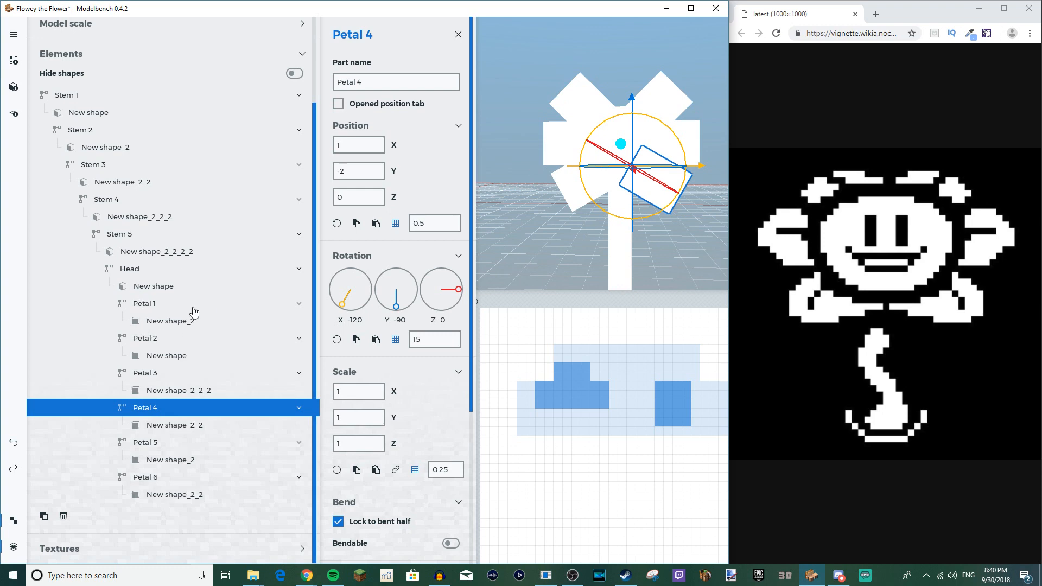
left_click(517, 272)
left_click_drag(472, 258, 211, 369)
Step: Move Petal 1 inward to X -1
left_click(155, 306)
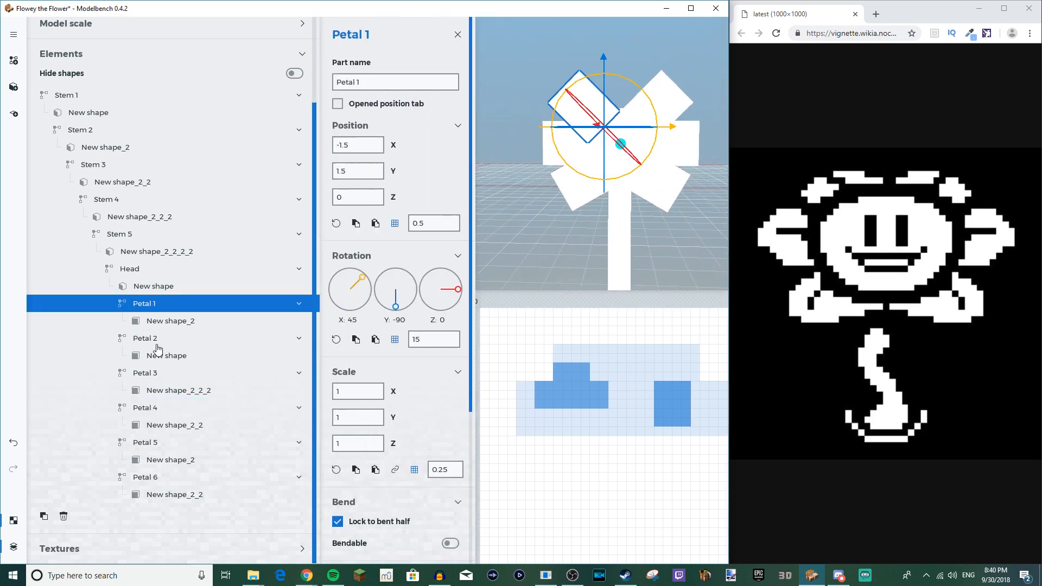
left_click(156, 339)
left_click(156, 307)
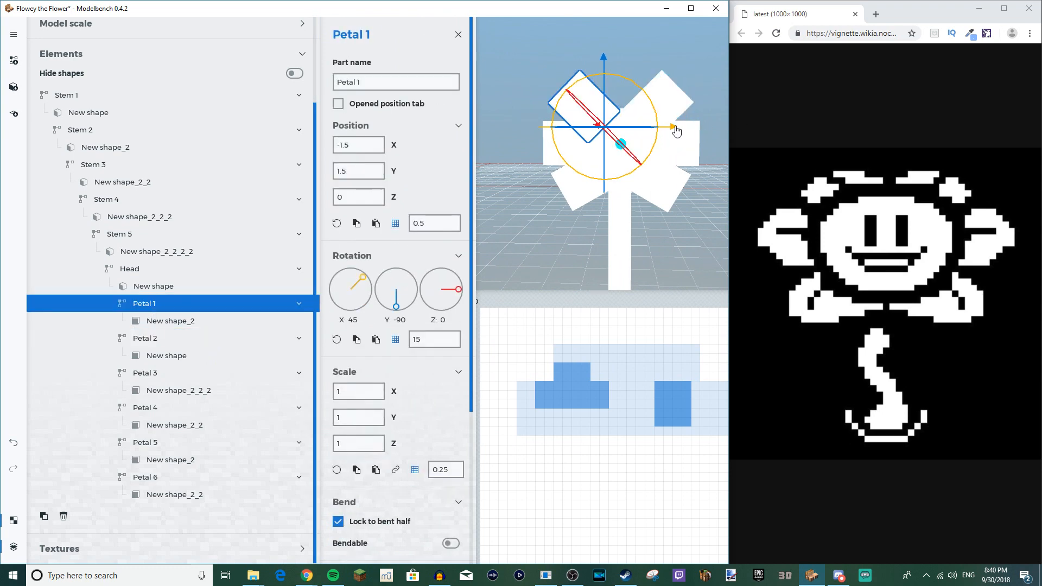
Step: Move Petal 2 inward to X 1 and set its X rotation to -60 degrees
left_click(180, 338)
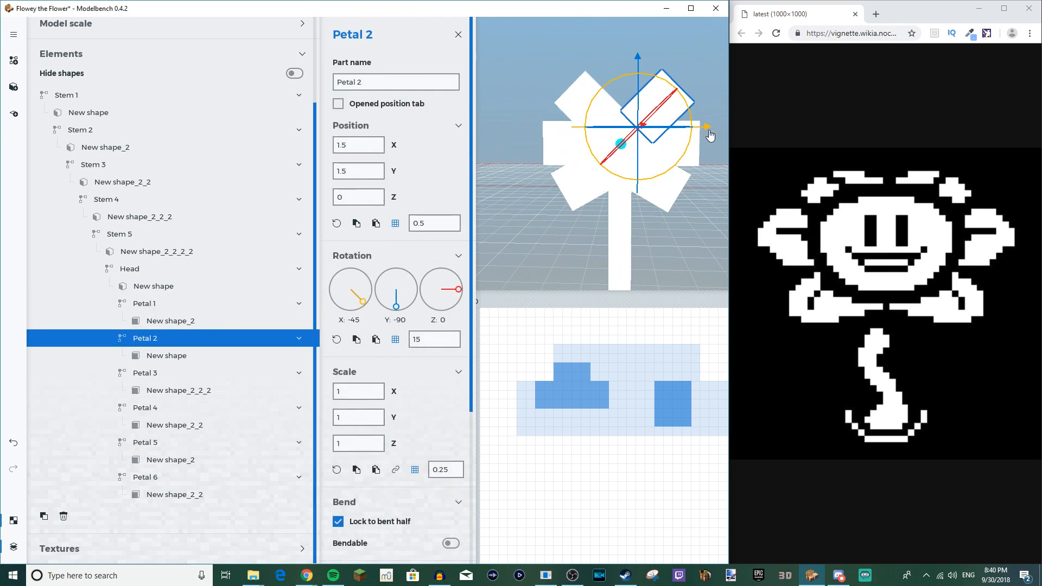
left_click_drag(701, 152, 705, 215)
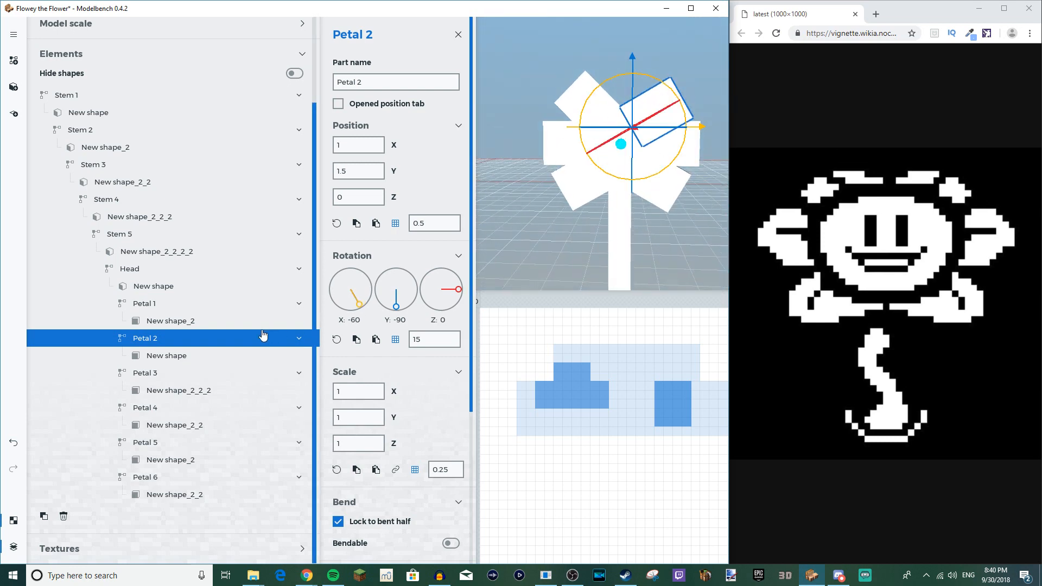
Step: Set Petal 1's X rotation to 60 degrees and deselect it to view the flower from the front
left_click(205, 304)
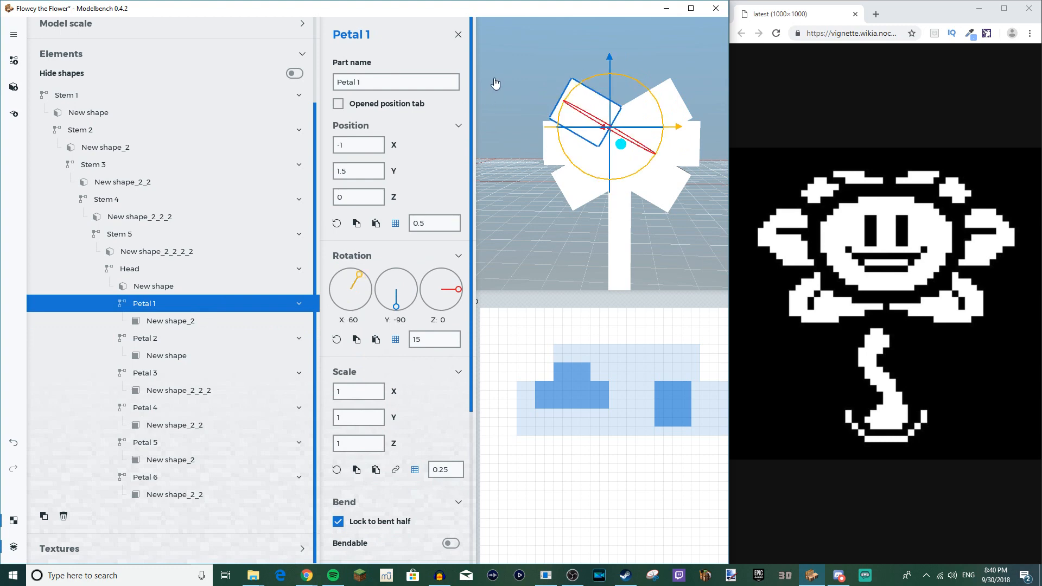
left_click(496, 84)
left_click_drag(494, 84, 521, 100)
left_click_drag(539, 147, 563, 170)
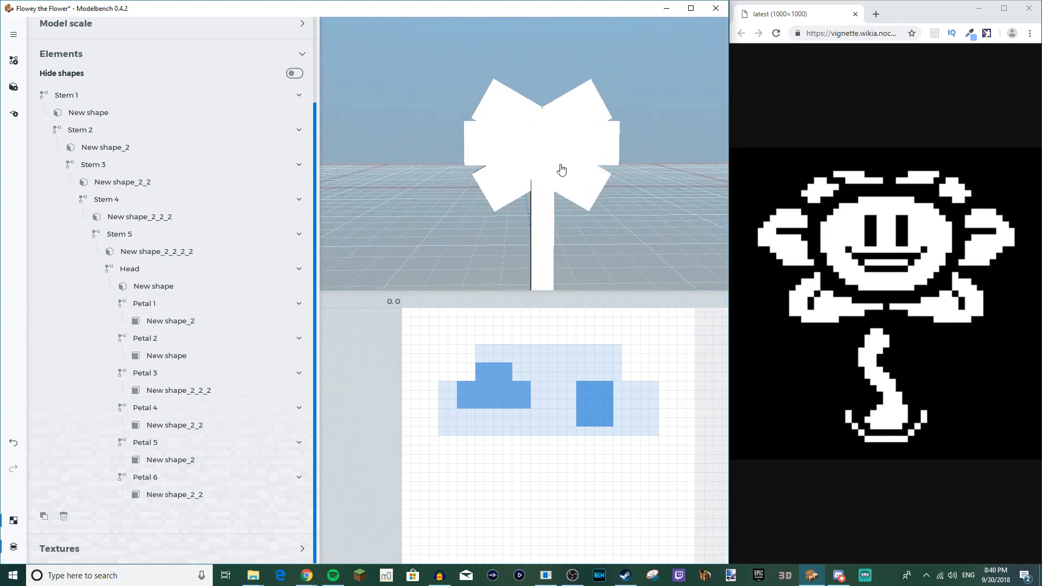
Step: Rotate Petals 1, 2, 5 and 4 one 15-degree step closer to vertical so the diagonal petals spread evenly around the head
left_click(505, 215)
left_click(532, 219)
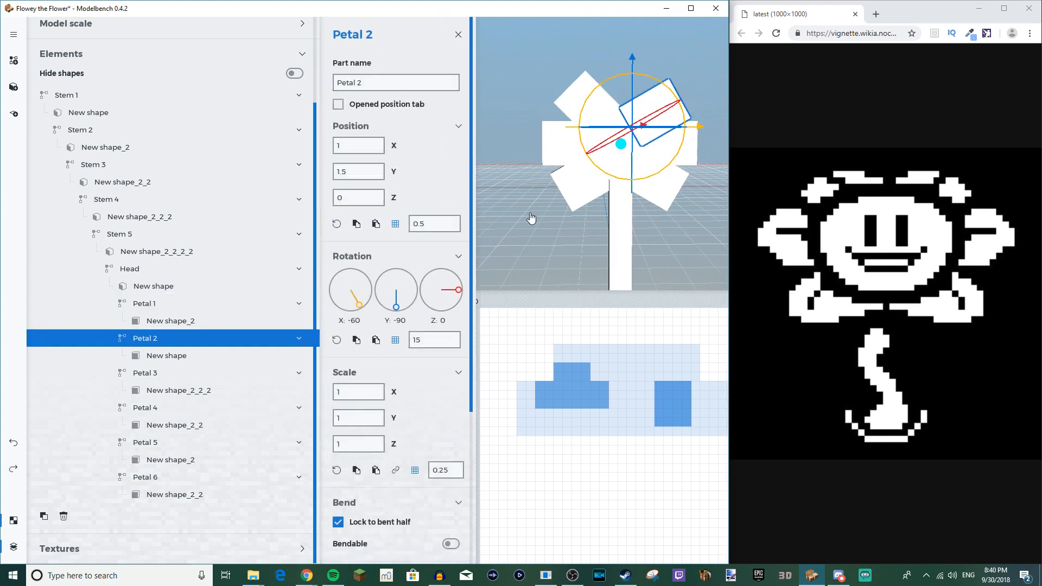
left_click(158, 450)
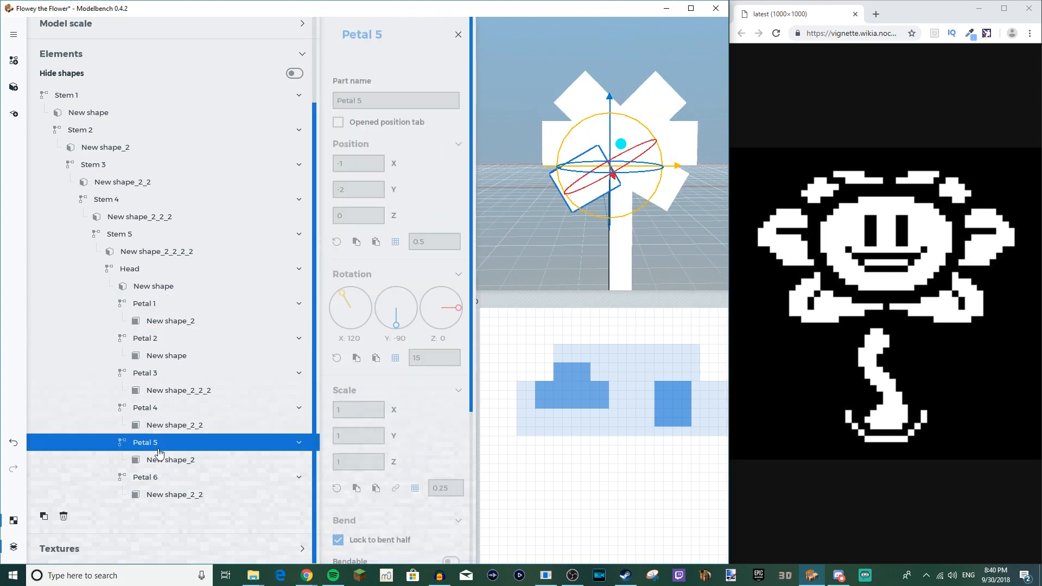
left_click_drag(638, 117, 624, 111)
left_click(188, 479)
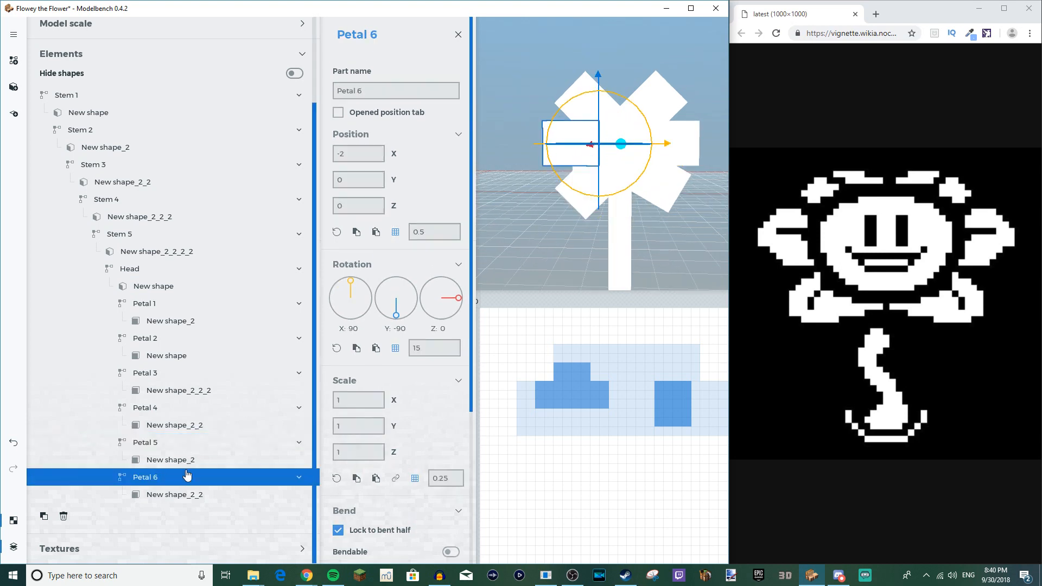
left_click(141, 411)
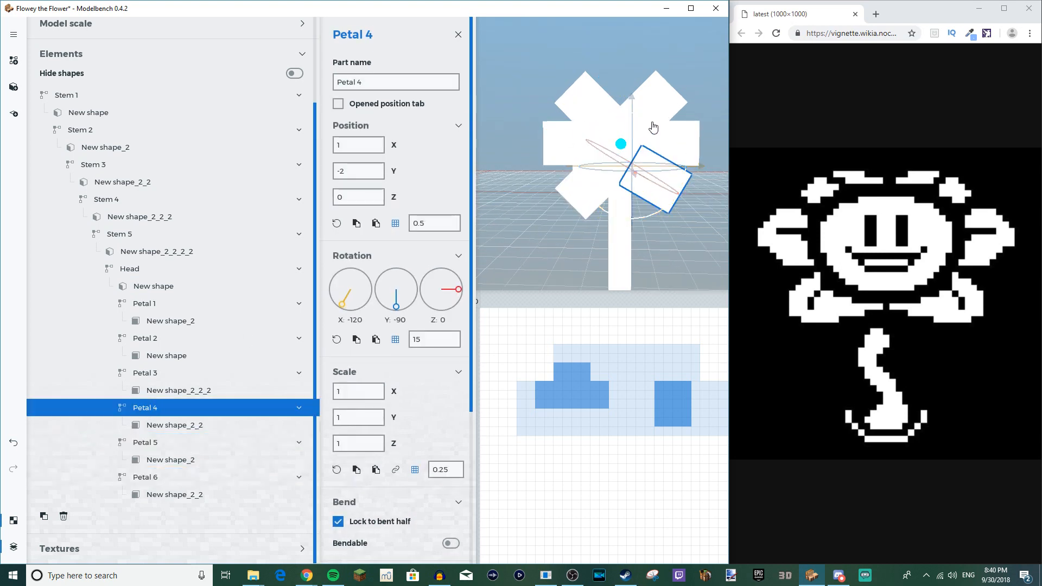
left_click(671, 280)
left_click_drag(598, 196, 598, 229)
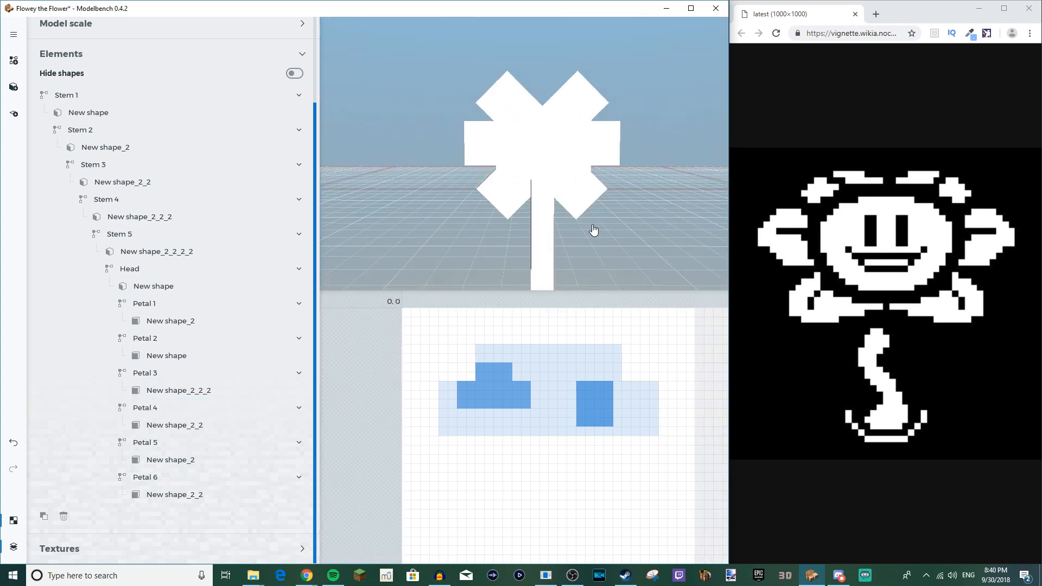
Step: Select the head's shape and move its texture area close to the origin of the texture map
scroll(536, 185, "down", 1)
left_click(521, 145)
left_click_drag(553, 432, 571, 415)
scroll(572, 434, "down", 3)
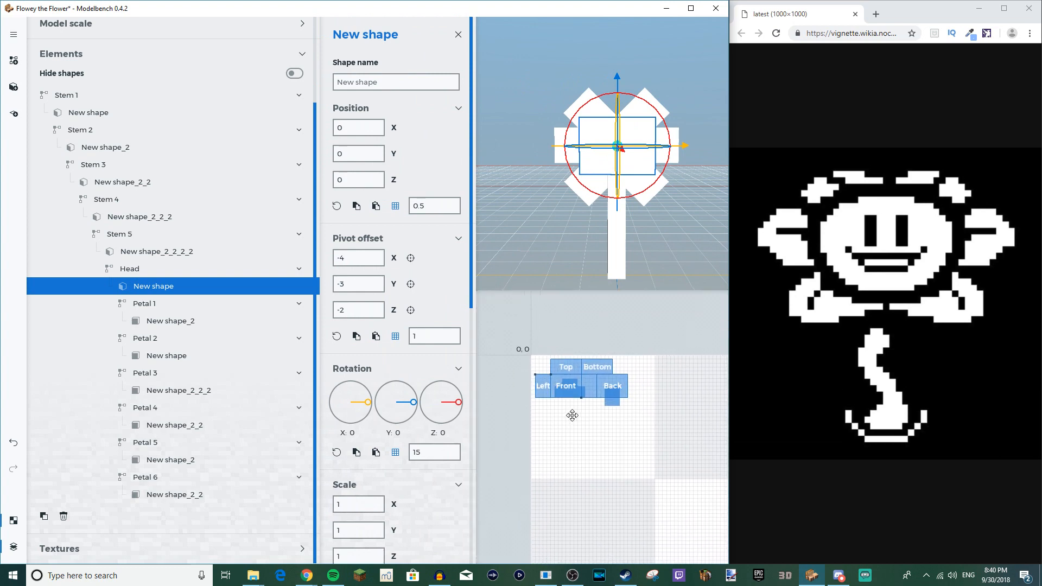
scroll(571, 414, "up", 3)
left_click_drag(561, 247, 512, 279)
left_click_drag(596, 405, 622, 423)
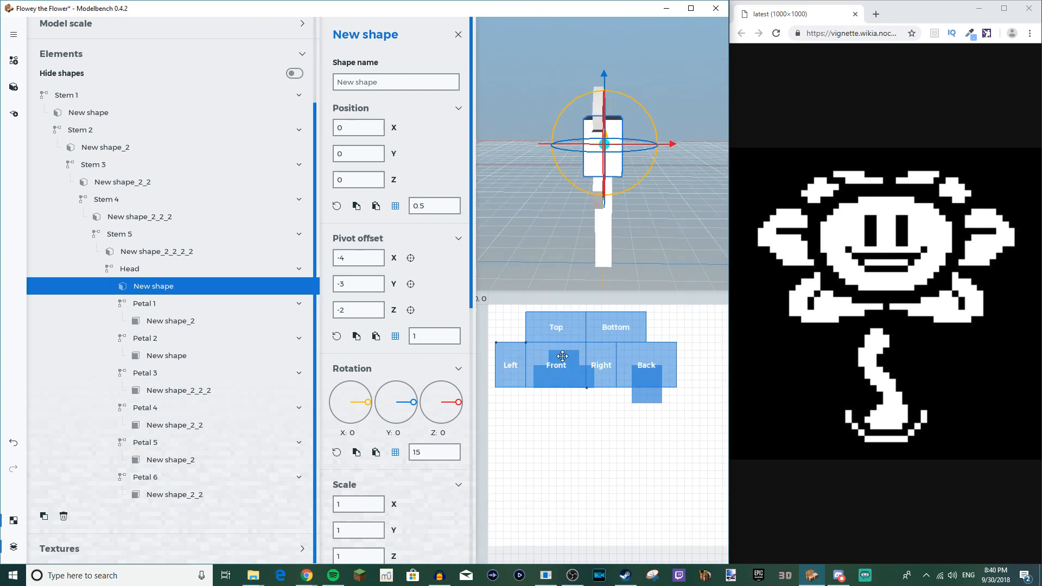
Step: Select all five stem shapes together and move their overlapping texture areas just below the head's area
left_click(138, 149)
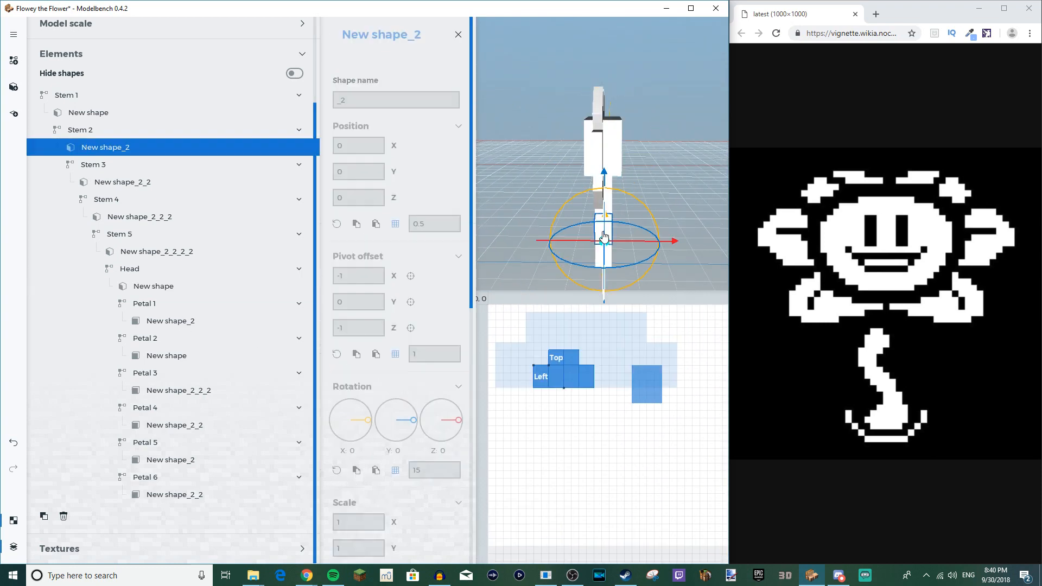
left_click(90, 116)
left_click(94, 148, "ctrl")
left_click(111, 169, "ctrl")
left_click(108, 166, "ctrl")
left_click(114, 184, "ctrl")
left_click(121, 218, "ctrl")
left_click(135, 252, "ctrl")
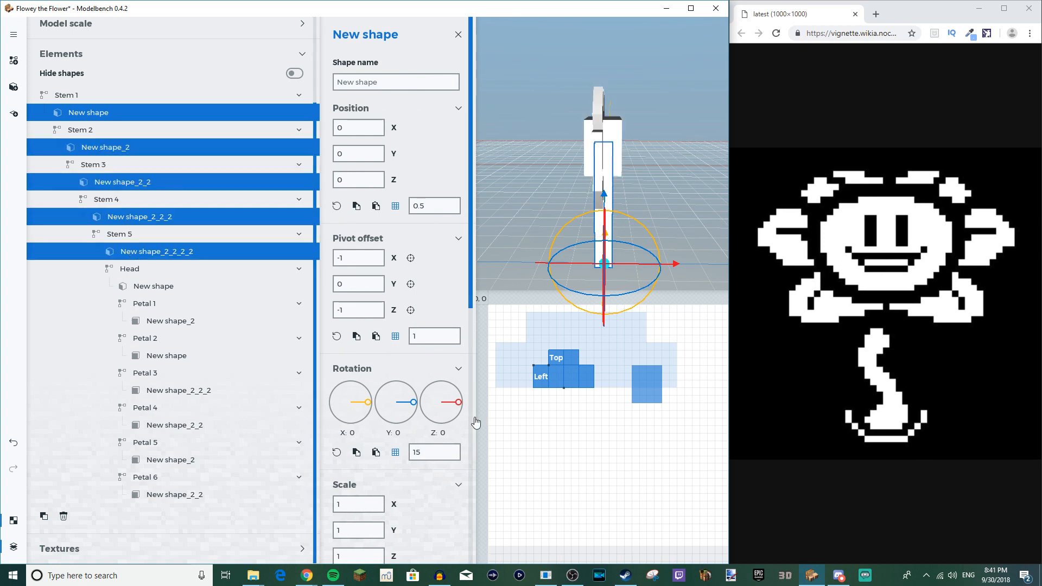
left_click_drag(565, 385, 581, 466)
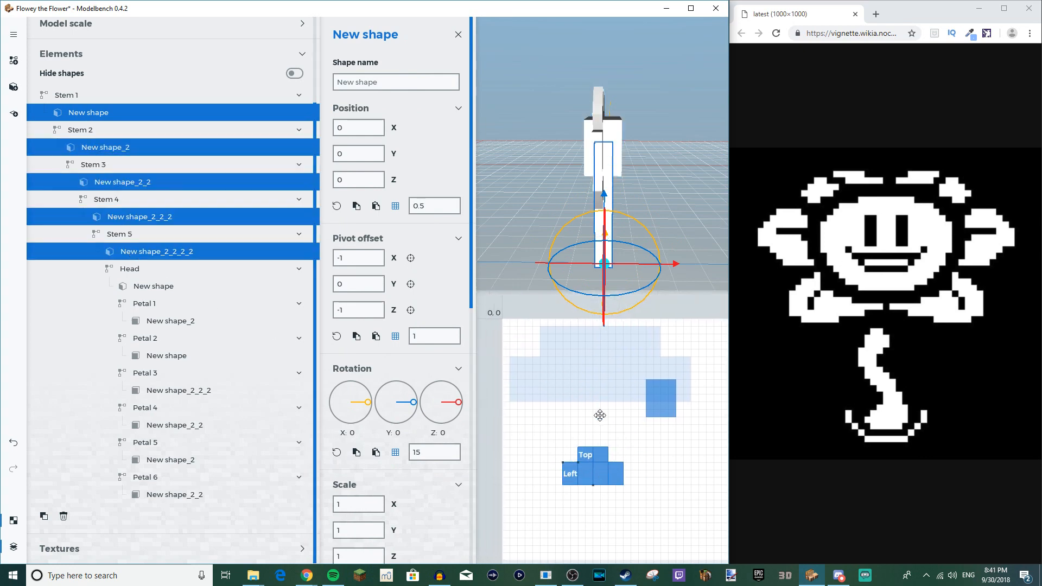
scroll(600, 424, "down", 3)
scroll(604, 422, "up", 2)
left_click_drag(554, 367, 516, 335)
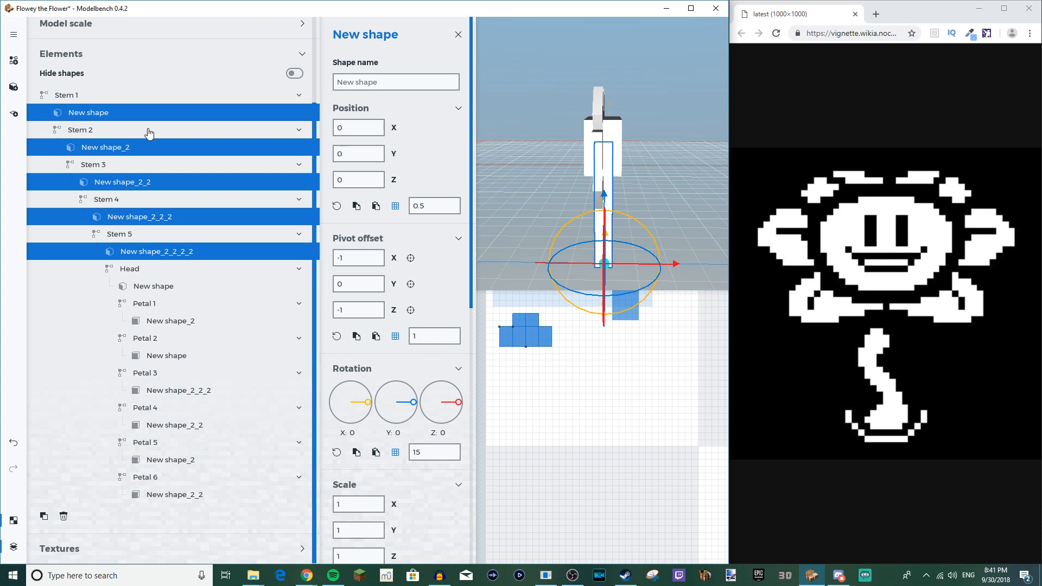
Step: Separate the texture areas of Stems 1, 2 and 3 into a row of three beneath the head's area
left_click(133, 114, "ctrl")
left_click_drag(515, 334, 578, 339)
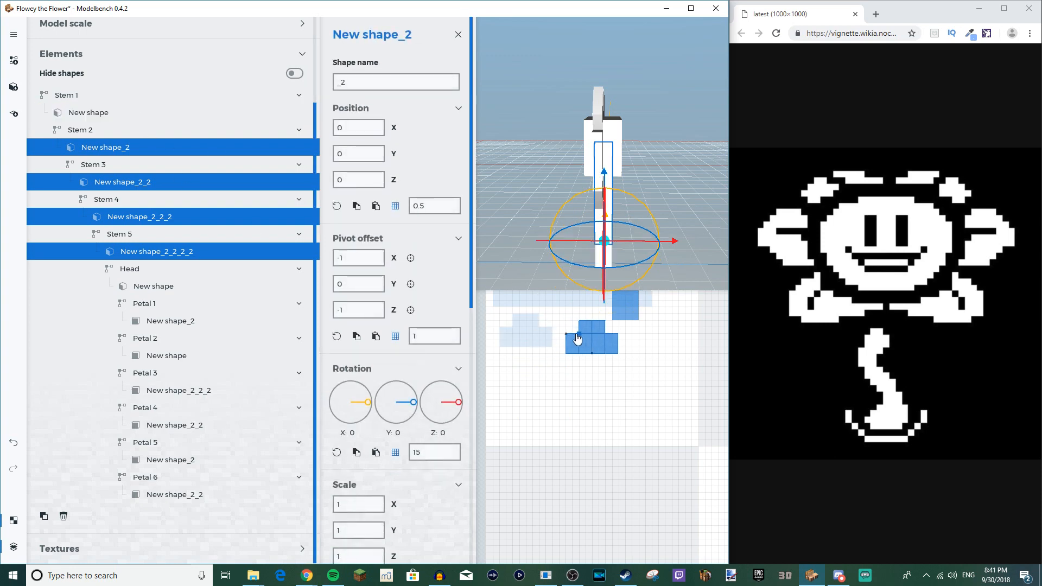
left_click(133, 148, "ctrl")
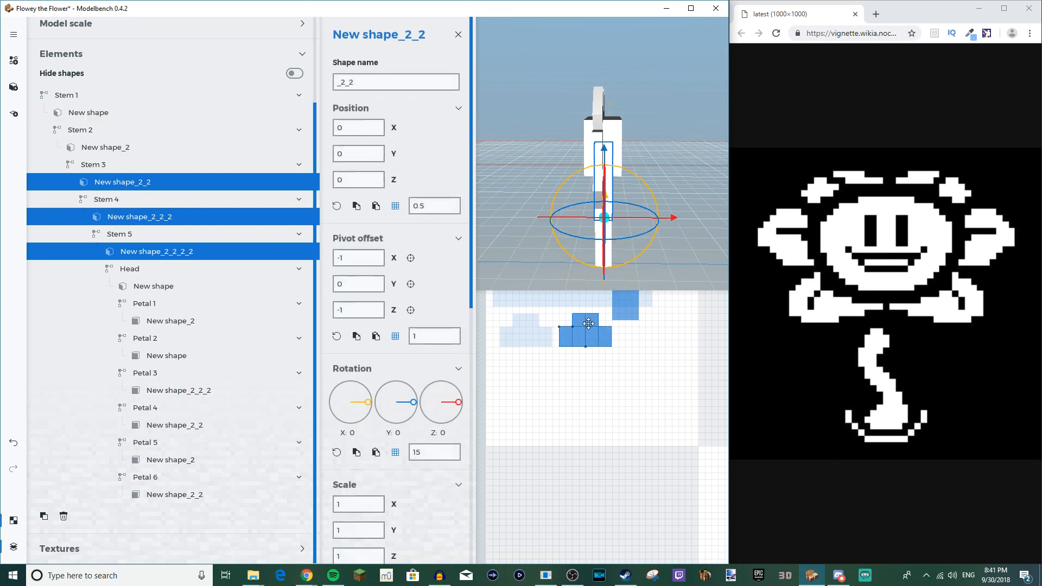
left_click_drag(575, 331, 636, 337)
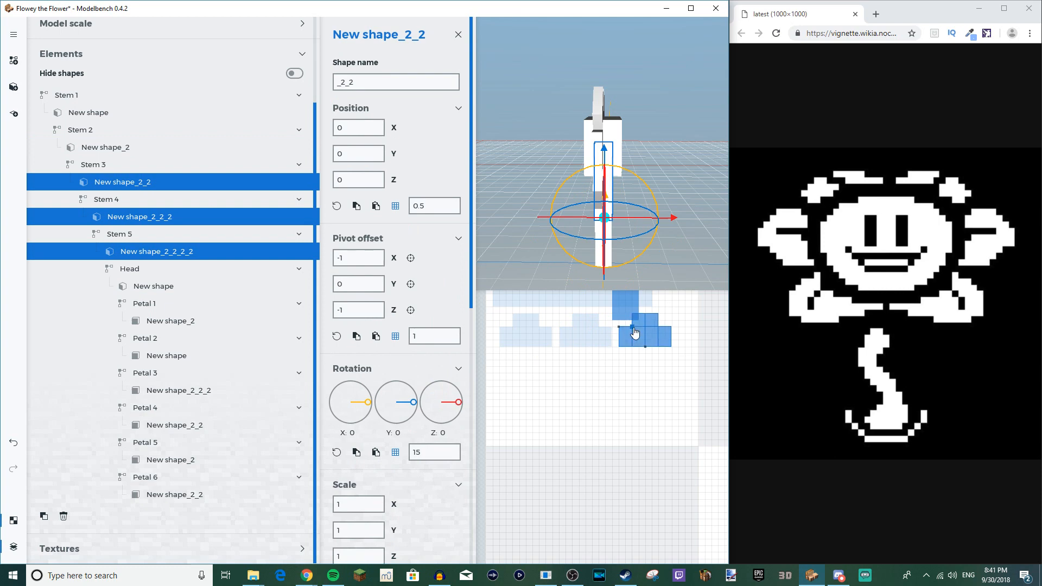
Step: Place the texture areas of Stem 4 and Stem 5 side by side in a second row below the other stem areas
left_click(166, 183, "ctrl")
left_click_drag(635, 334, 547, 375)
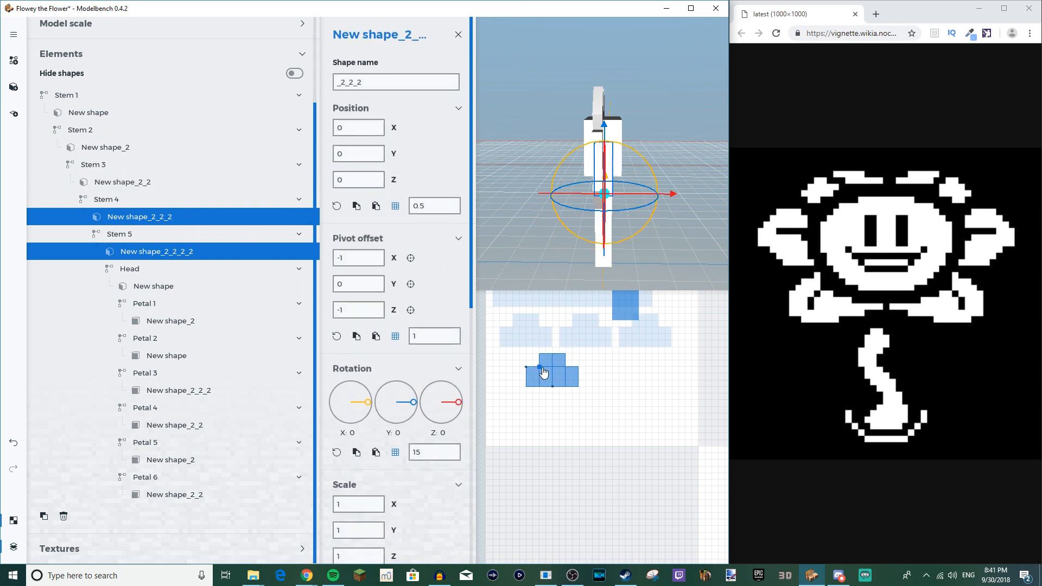
left_click(187, 222, "ctrl")
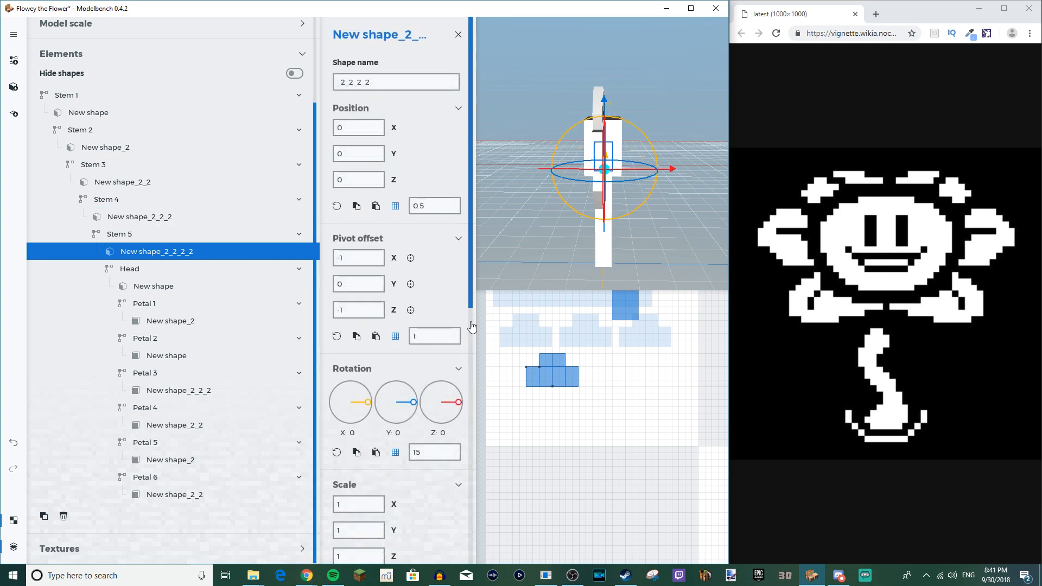
left_click_drag(535, 366, 602, 373)
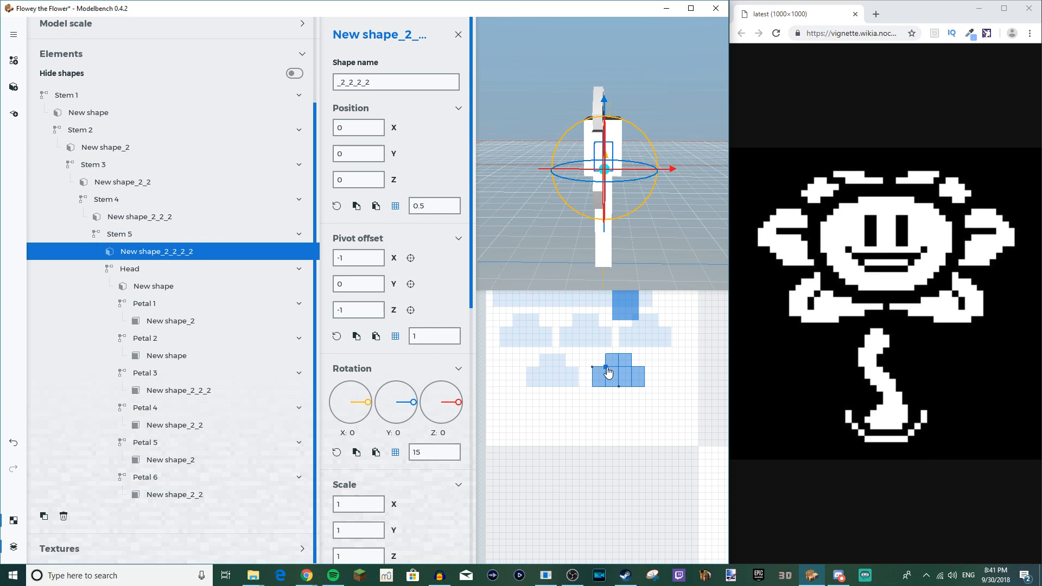
scroll(599, 389, "down", 3)
scroll(568, 365, "up", 2)
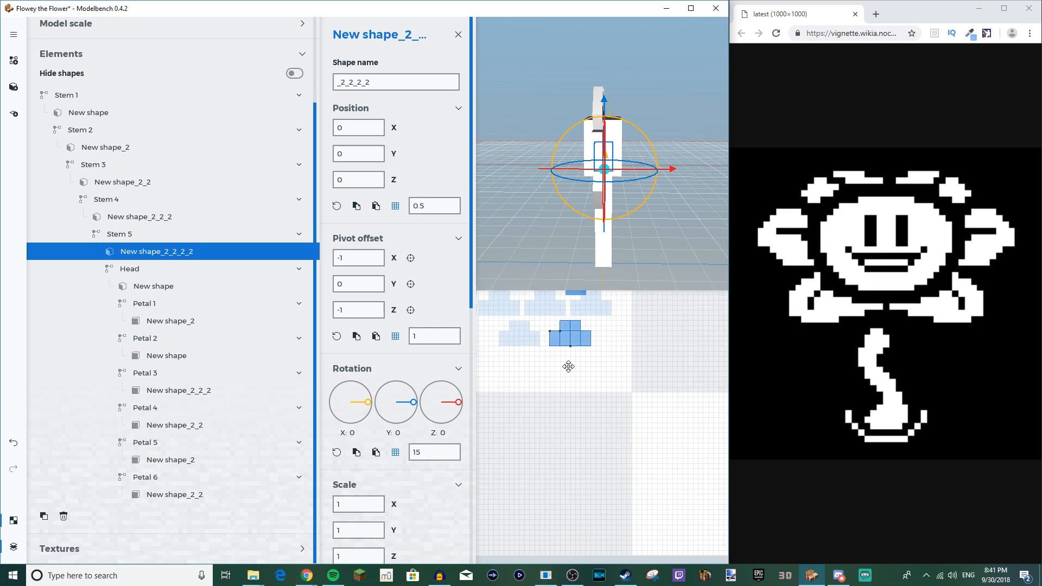
Step: Move Petal 6's texture area into the empty texture space beside the head and stem areas
left_click(193, 499)
left_click_drag(601, 324, 668, 308)
left_click_drag(669, 305, 601, 371)
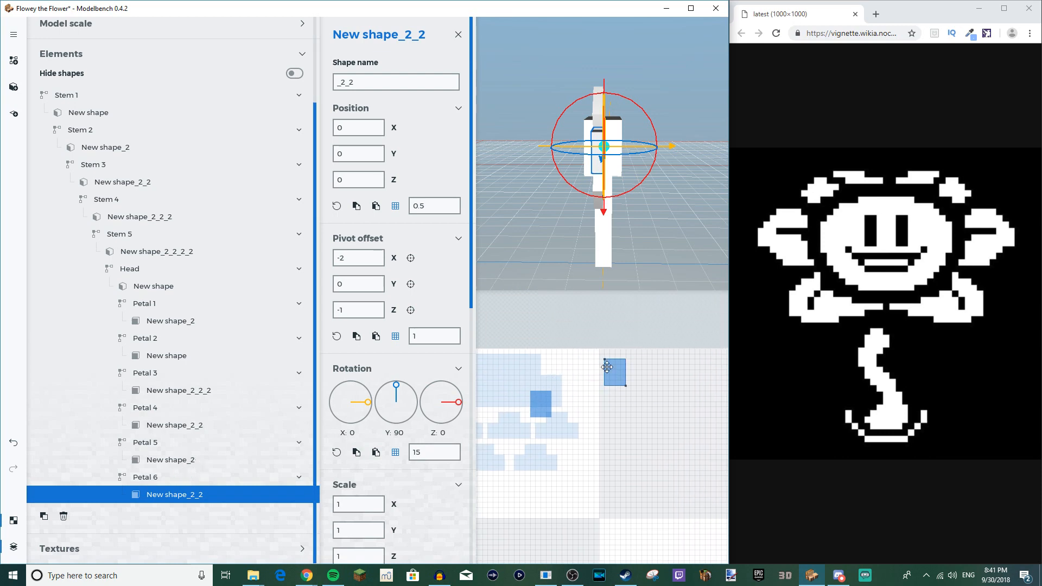
left_click_drag(607, 364, 606, 398)
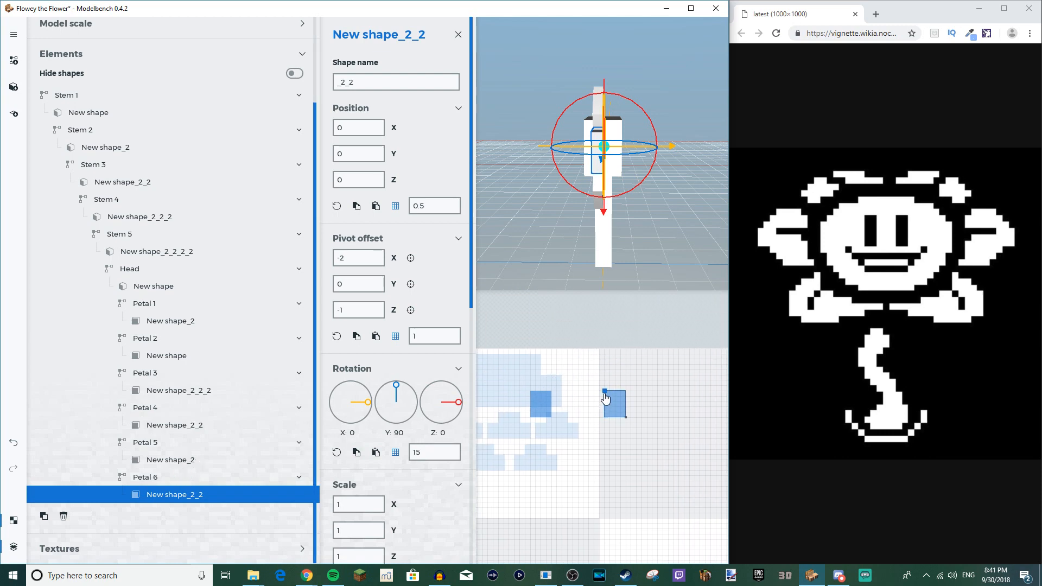
Step: Place the texture areas of Petal 1 and Petal 2 side by side in the empty texture space beyond the head's area
left_click(156, 321)
left_click_drag(538, 398, 607, 367)
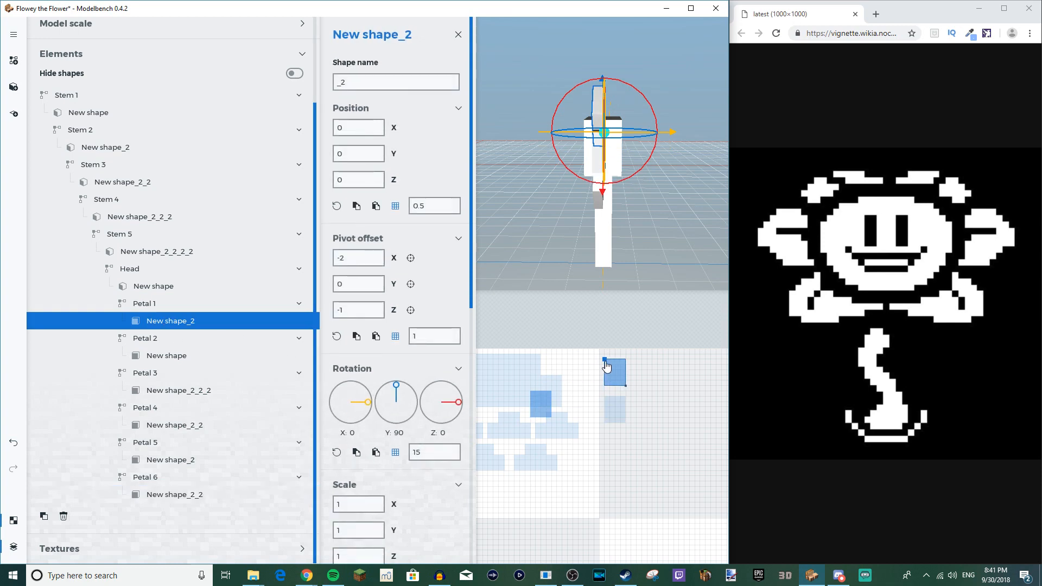
left_click(180, 356)
left_click_drag(531, 394, 638, 367)
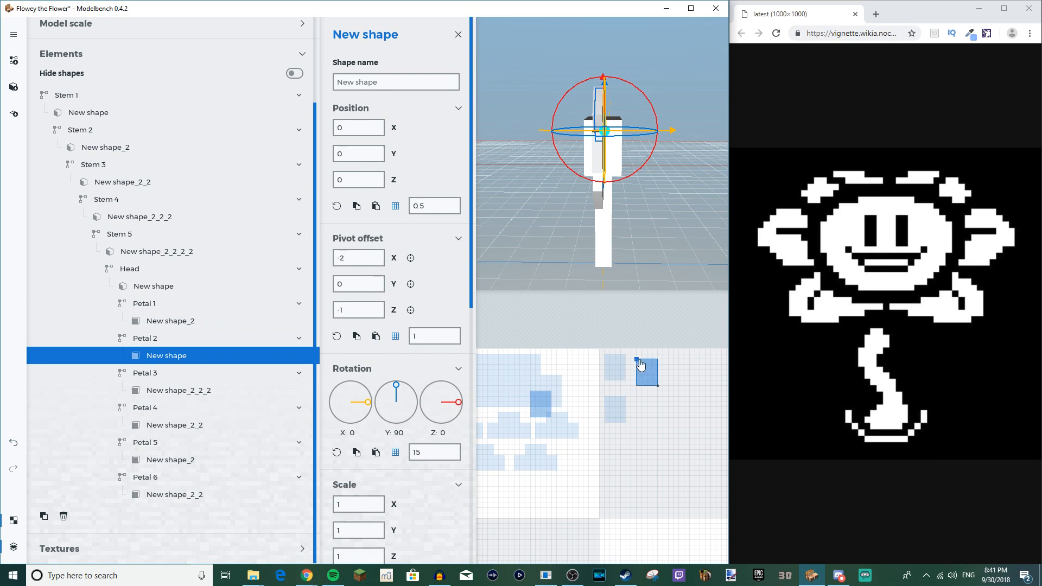
Step: Select the shapes of Petals 3 to 6 together and move their texture areas next to Petal 2's area
left_click(163, 392)
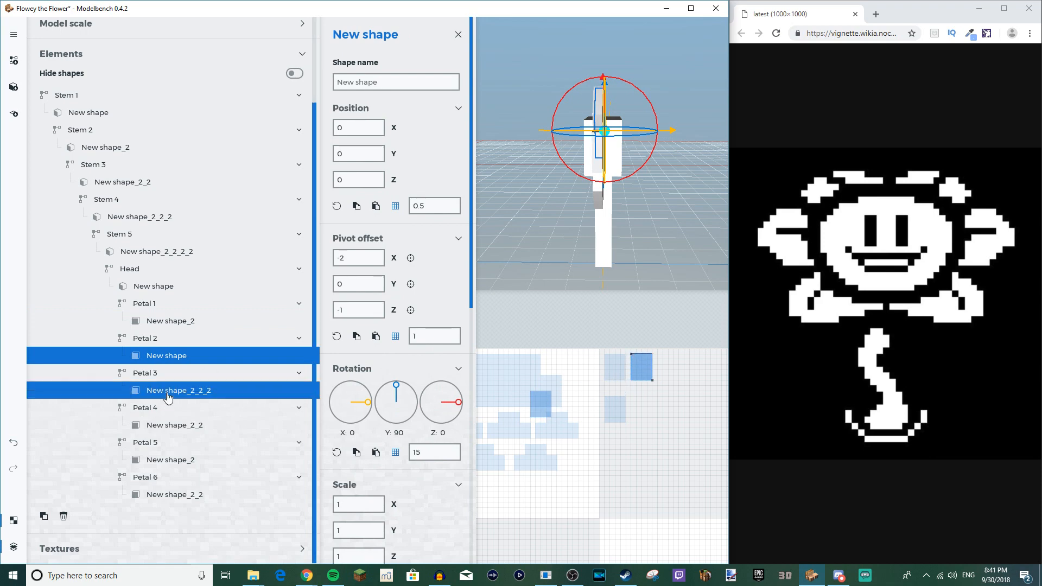
left_click(168, 426, "ctrl")
left_click(169, 460, "ctrl")
left_click(168, 495, "ctrl")
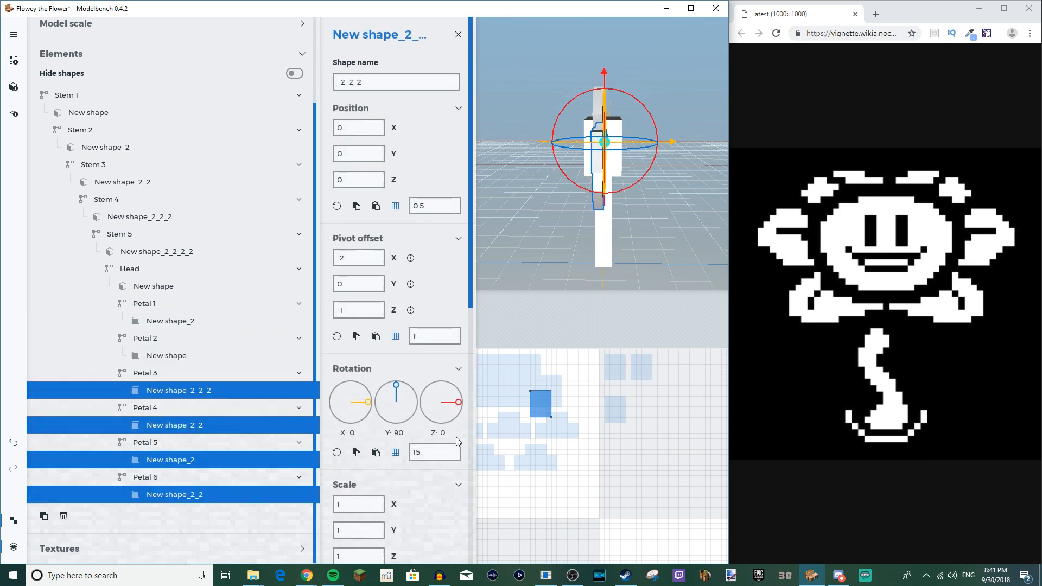
left_click_drag(538, 392, 668, 360)
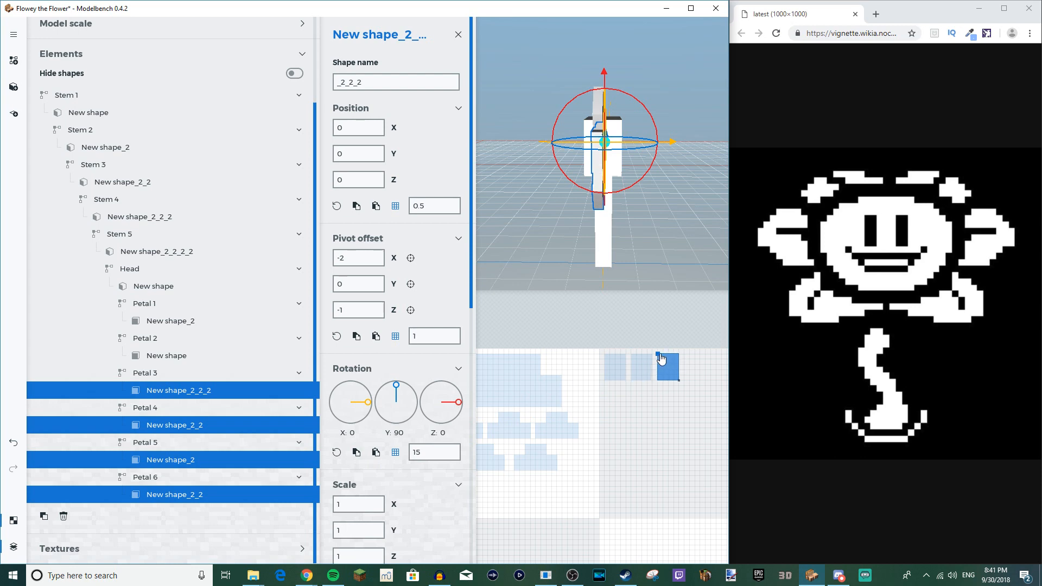
Step: Arrange the texture areas of Petals 4, 5 and 6 in a second row below those of Petals 1 to 3
left_click(208, 392, "ctrl")
left_click_drag(660, 360, 612, 394)
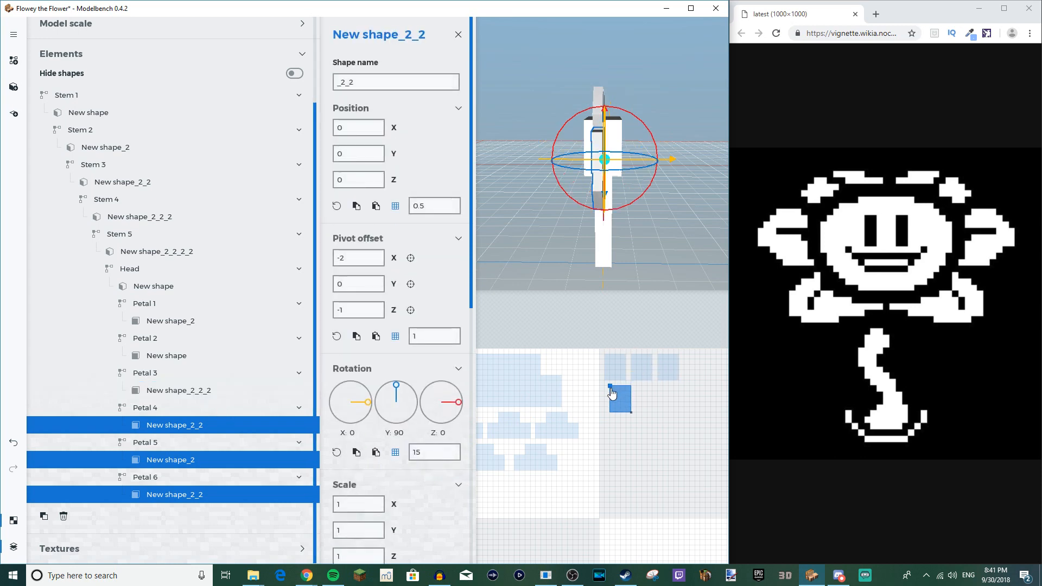
left_click(185, 426, "ctrl")
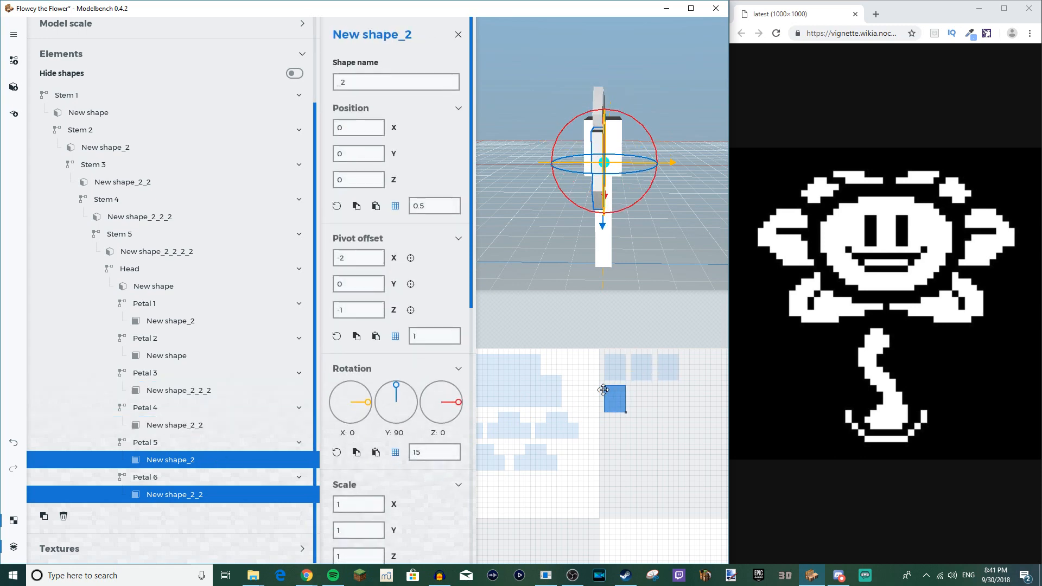
left_click_drag(607, 391, 630, 391)
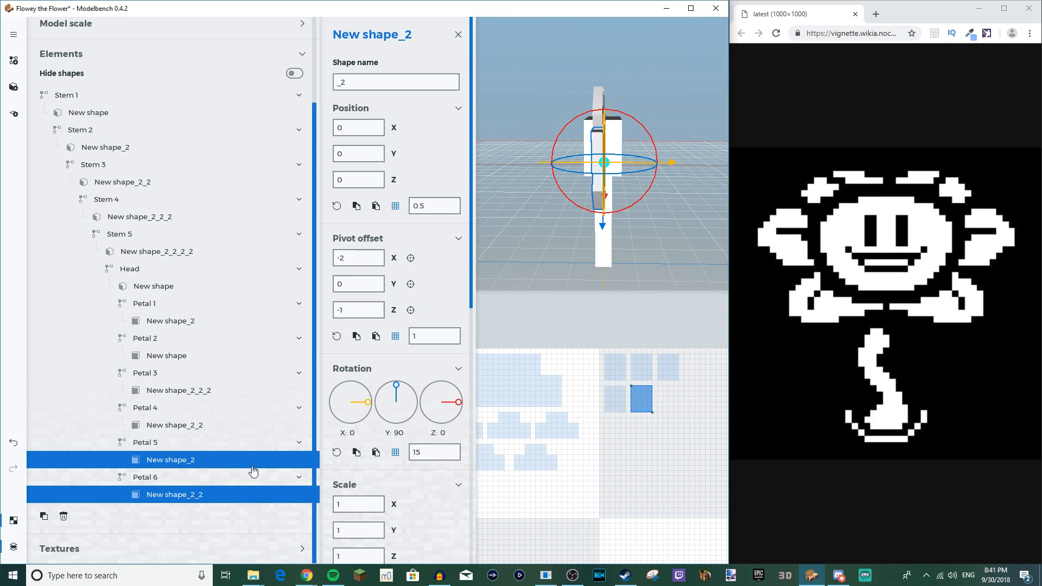
left_click(186, 462, "ctrl")
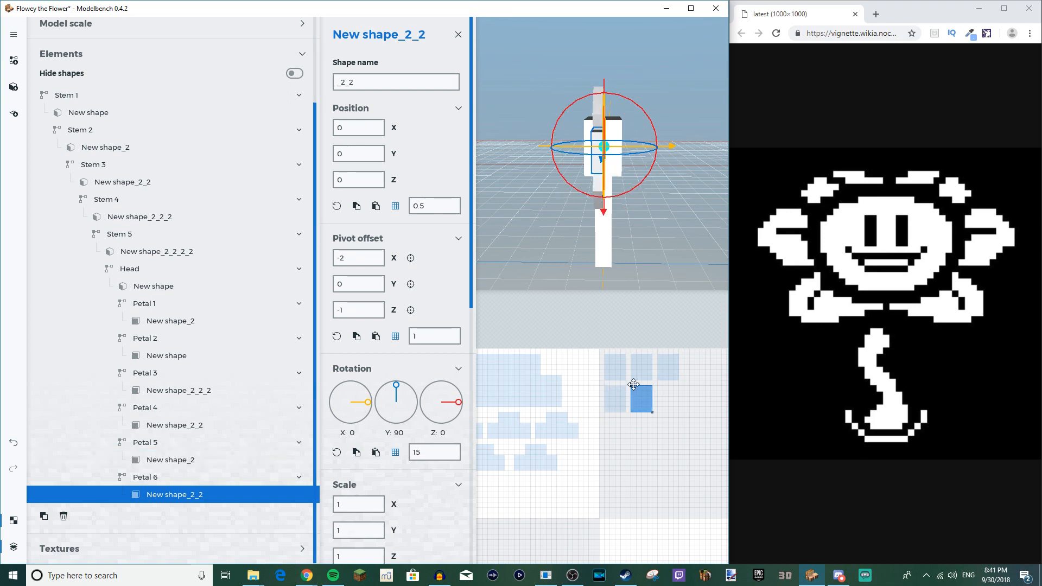
left_click_drag(634, 384, 673, 391)
scroll(576, 305, "down", 2)
left_click_drag(569, 263, 543, 268)
scroll(611, 411, "up", 1)
scroll(610, 411, "up", 3)
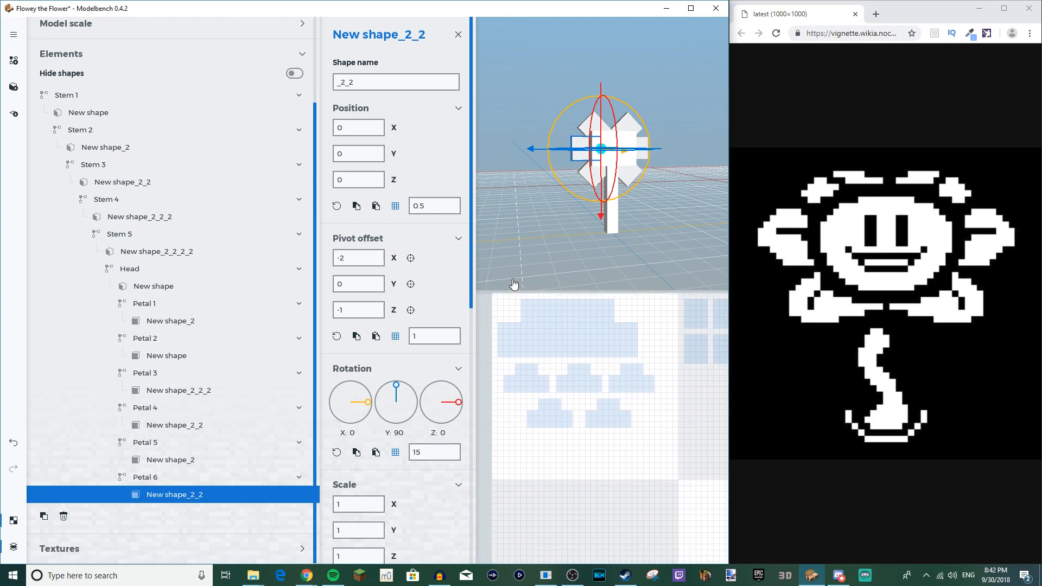
scroll(119, 126, "up", 2)
Step: Start saving the model and browse to the Undertale folder inside Mine Imator Models
left_click(13, 33)
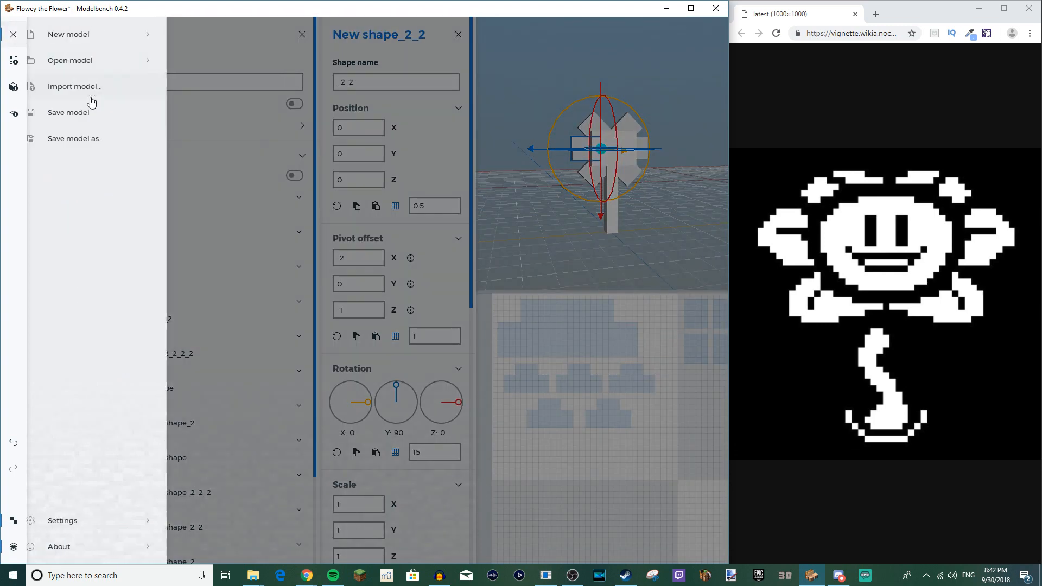
left_click(88, 119)
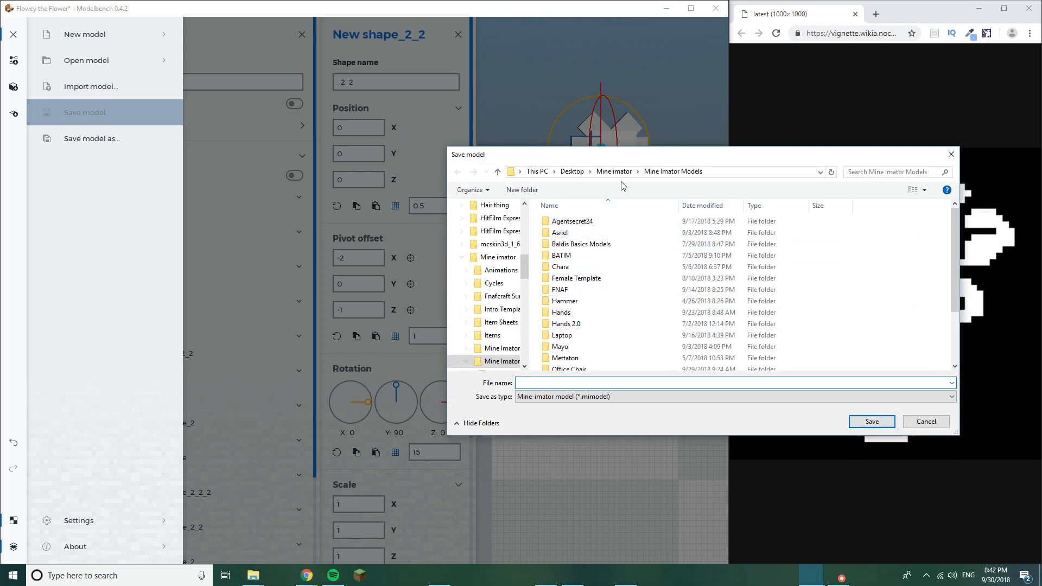
scroll(663, 313, "down", 2)
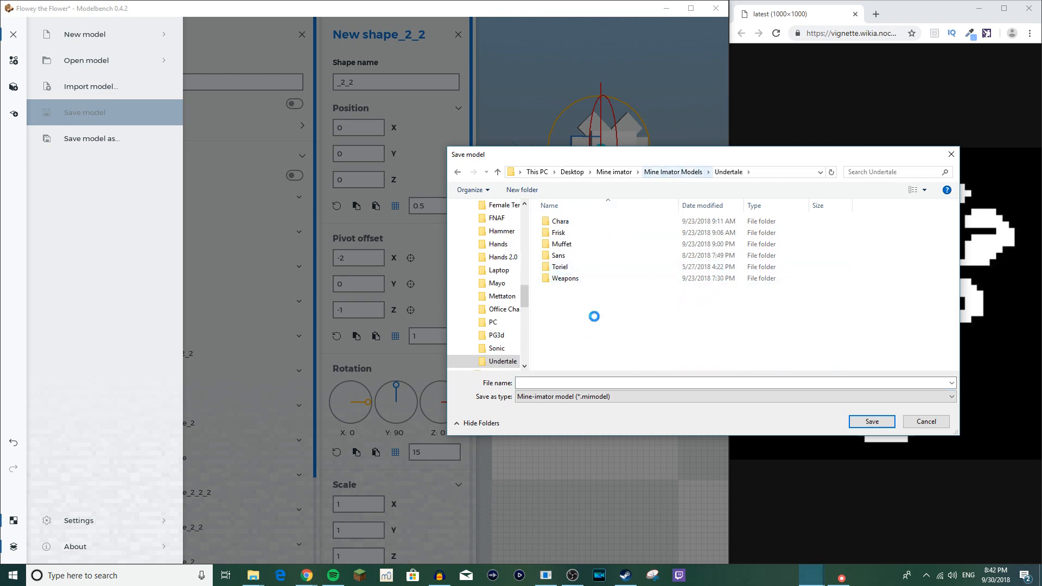
scroll(580, 332, "down", 3)
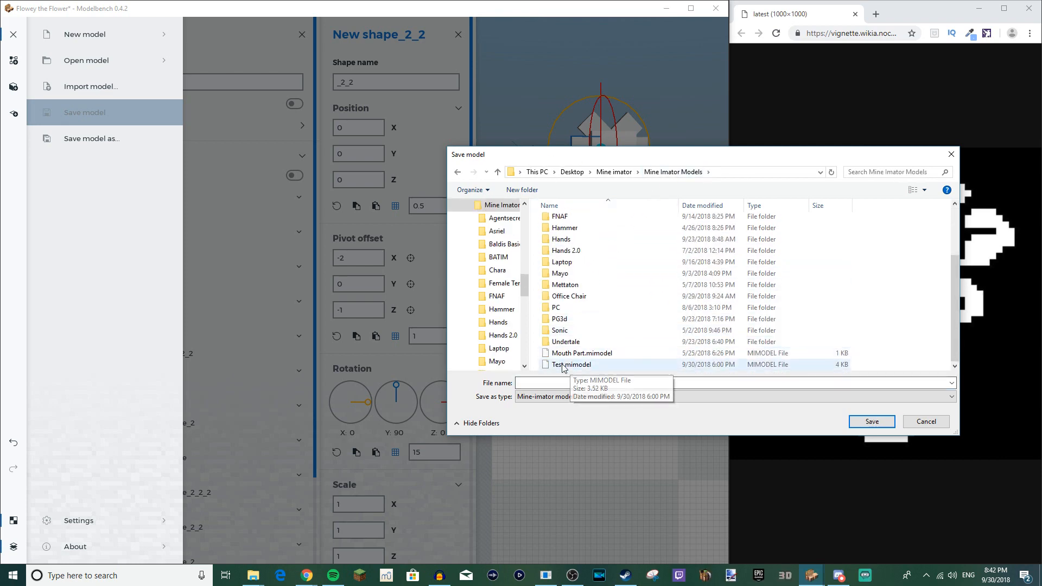
double_click(565, 343)
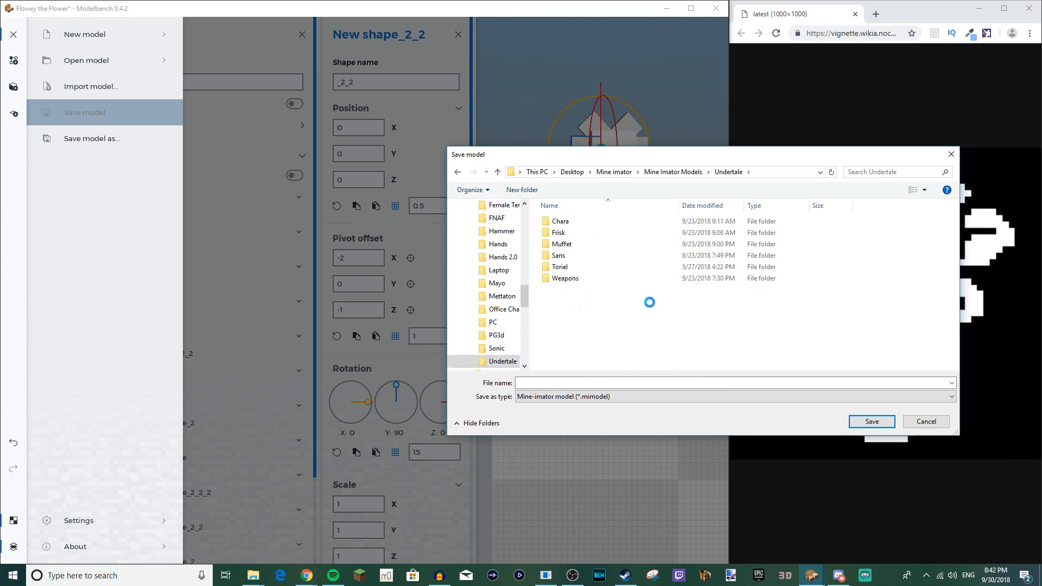
Step: Create a new folder named Flower inside the Undertale folder
right_click(573, 313)
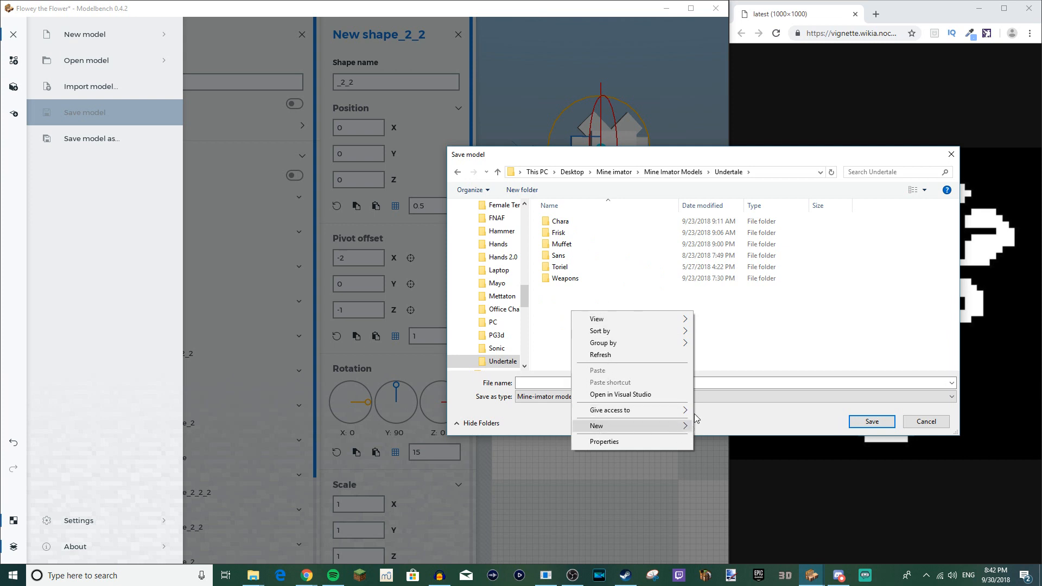
mouse_move(673, 423)
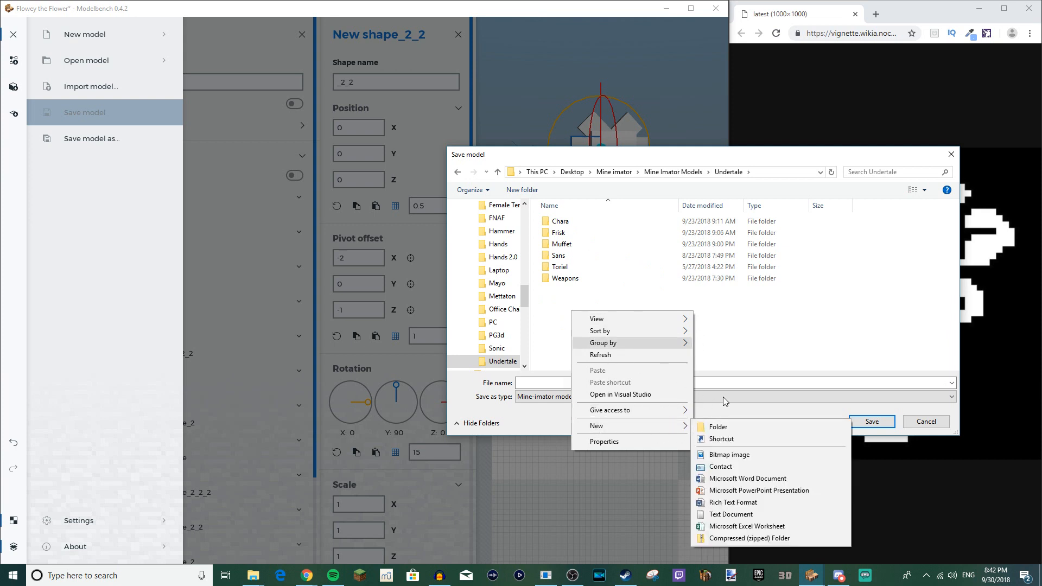
left_click(711, 424)
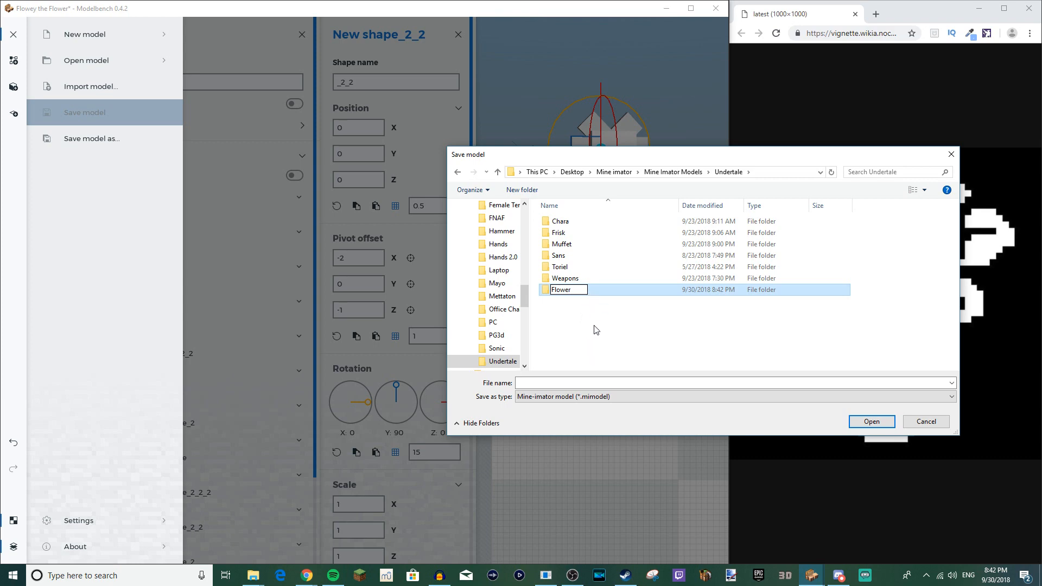
left_click(591, 310)
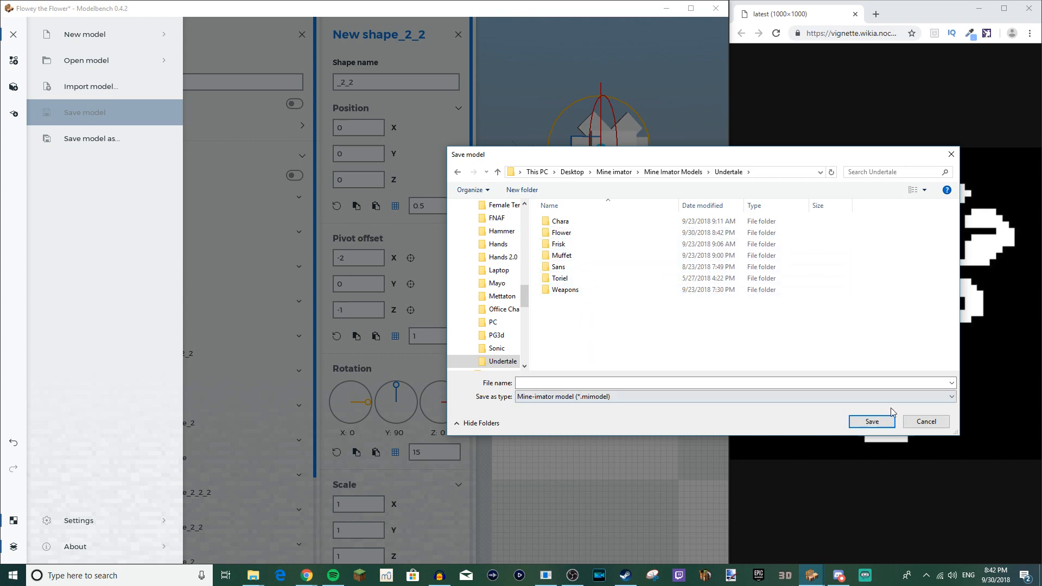
Step: Rename the Flower folder to Flowey and cancel saving the model
right_click(582, 239)
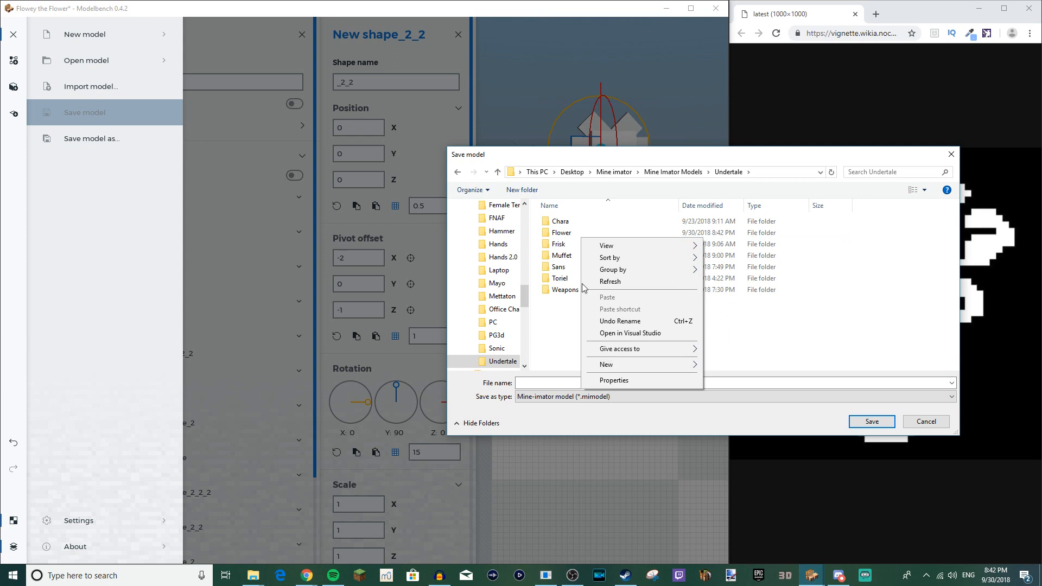
left_click(572, 237)
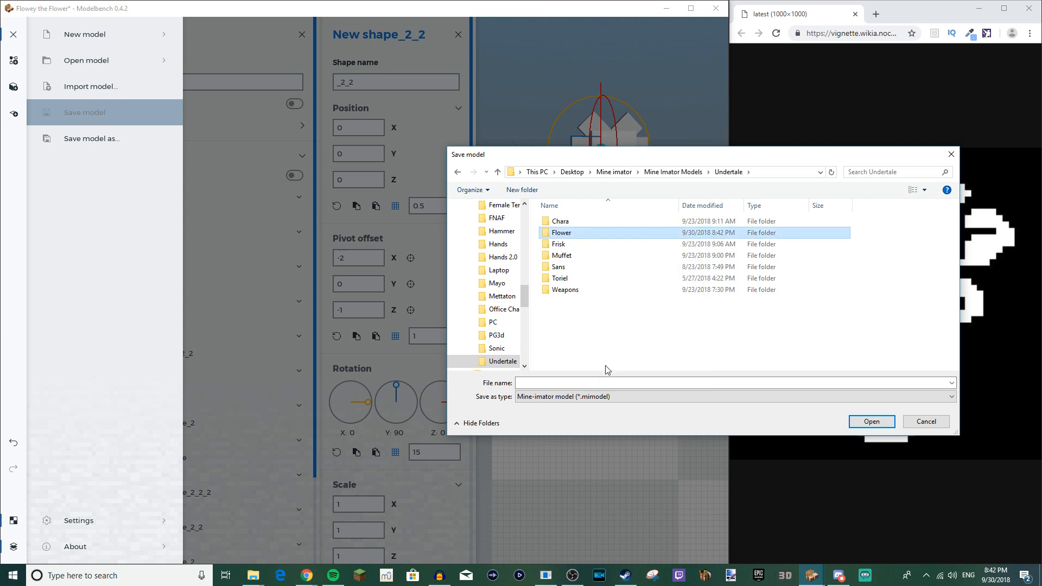
key("shift+F10")
left_click(607, 463)
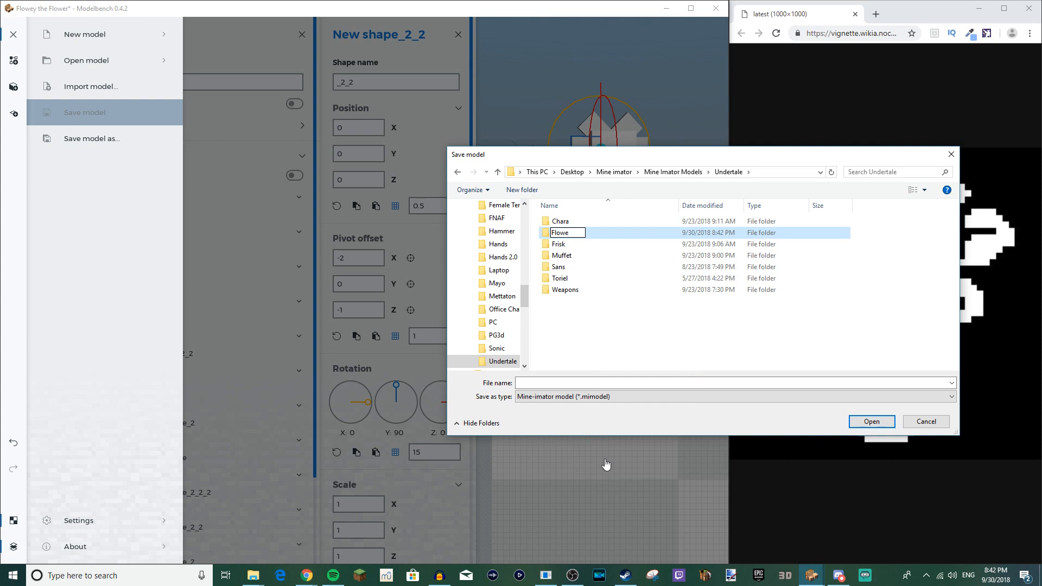
left_click(572, 328)
left_click(577, 235)
double_click(577, 235)
left_click(931, 423)
left_click(220, 154)
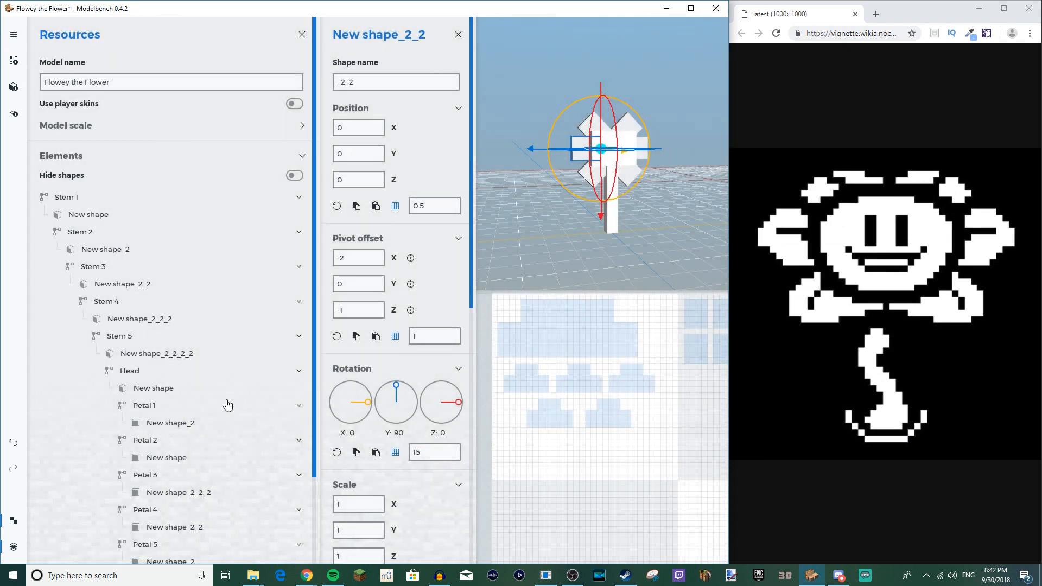
Step: Expand the model's texture list and select Default texture.png
scroll(226, 400, "down", 2)
left_click(293, 550)
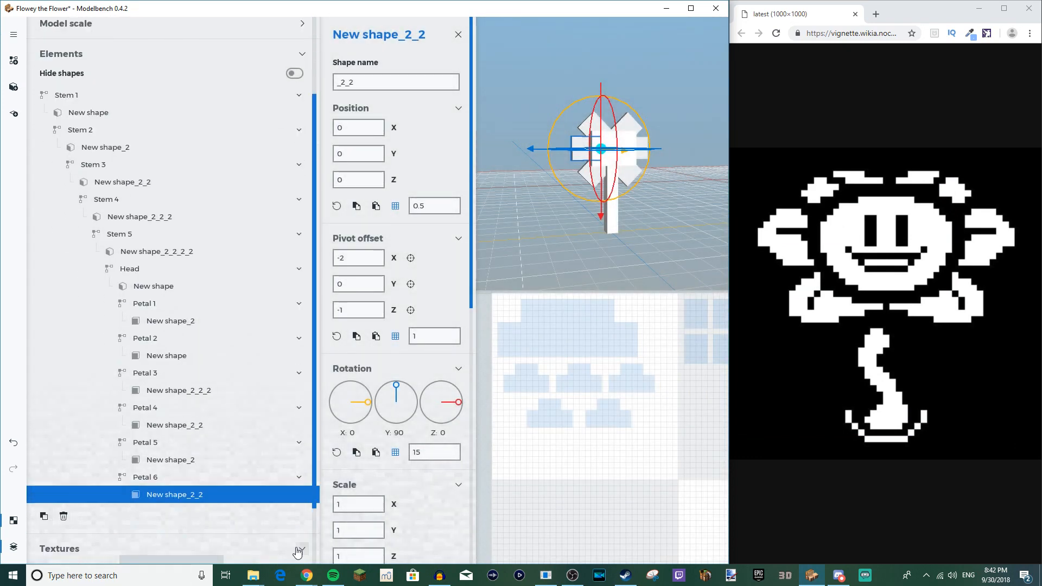
left_click(318, 331)
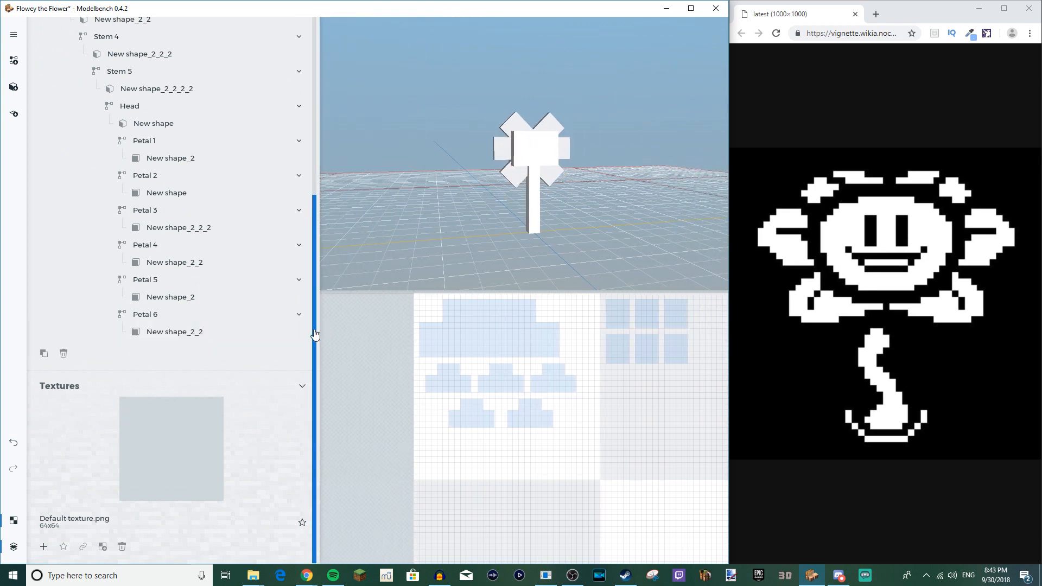
left_click(97, 523)
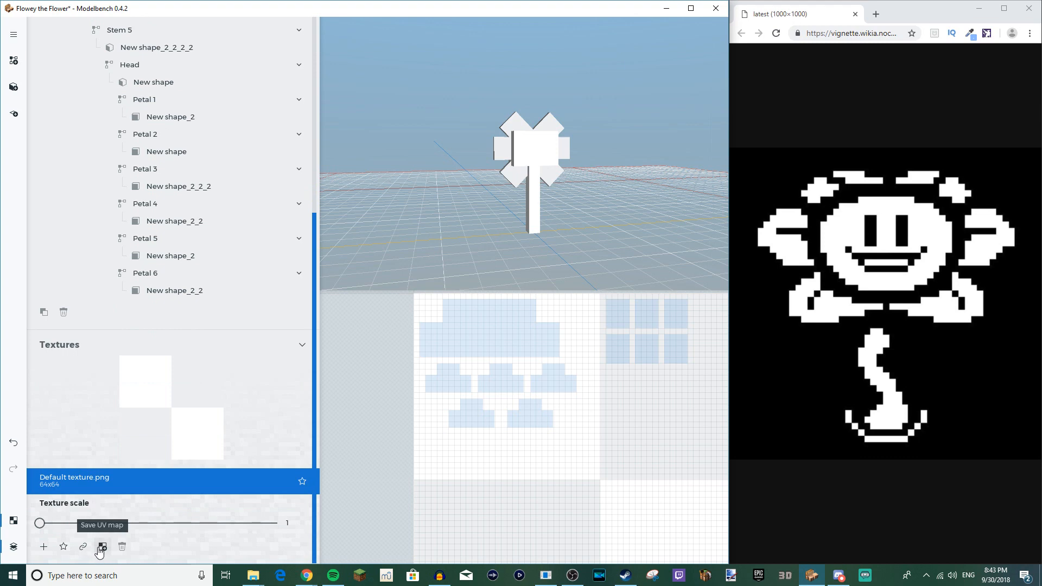
Step: Save the default texture's UV map as a PNG image named UV in the Undertale > Flowey folder
left_click(101, 547)
scroll(599, 348, "down", 2)
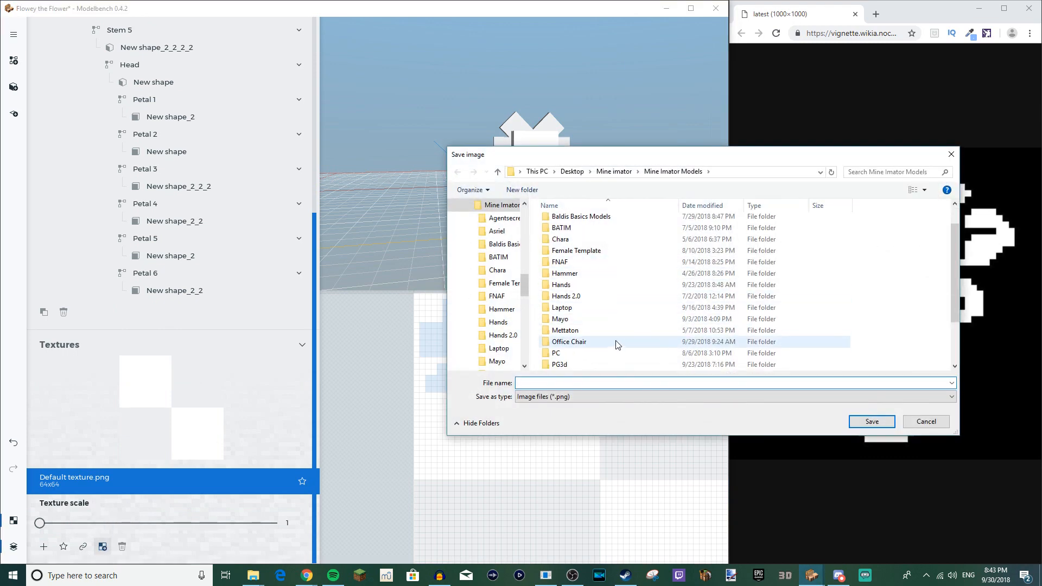
double_click(598, 353)
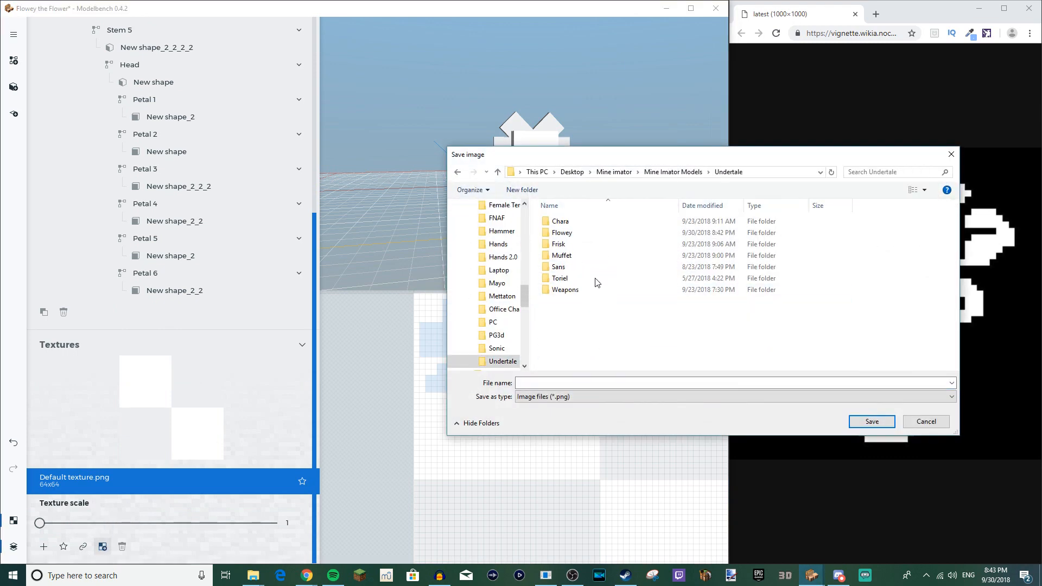
double_click(589, 234)
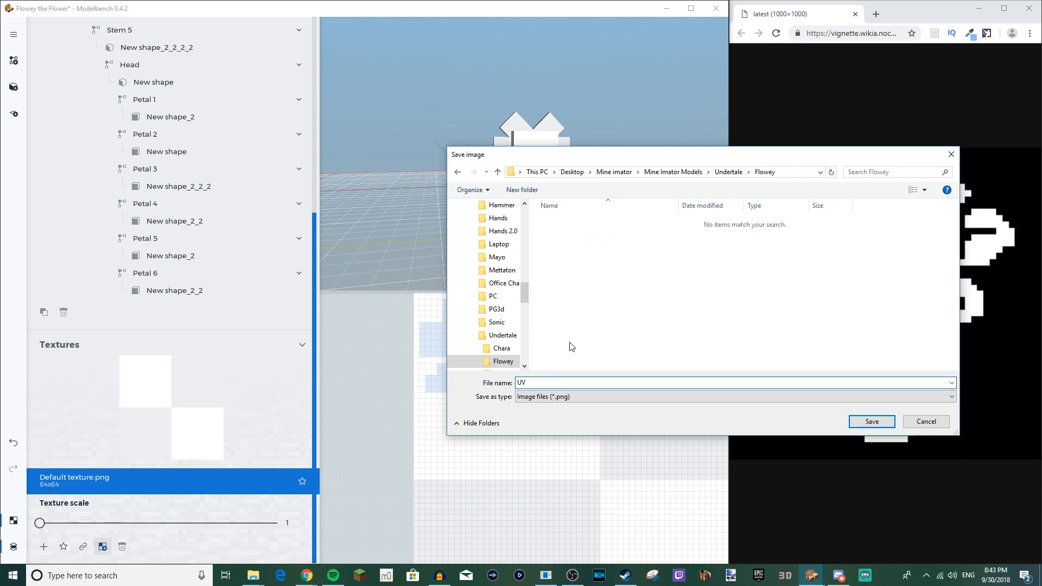
left_click(868, 426)
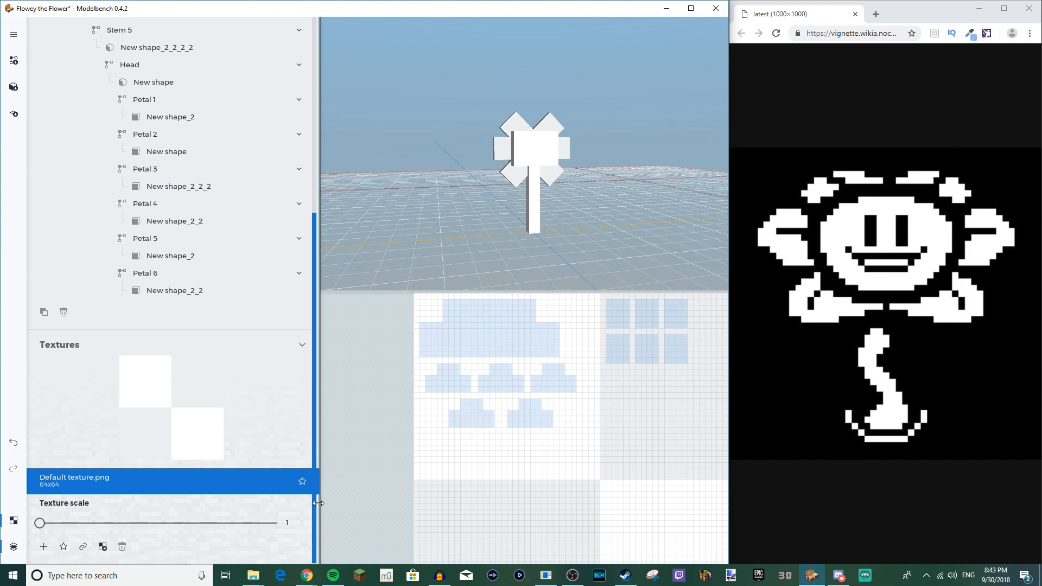
Step: Switch to File Explorer and browse to Desktop > Mine imator > Mine Imator Models > Undertale > Flowey
left_click(257, 579)
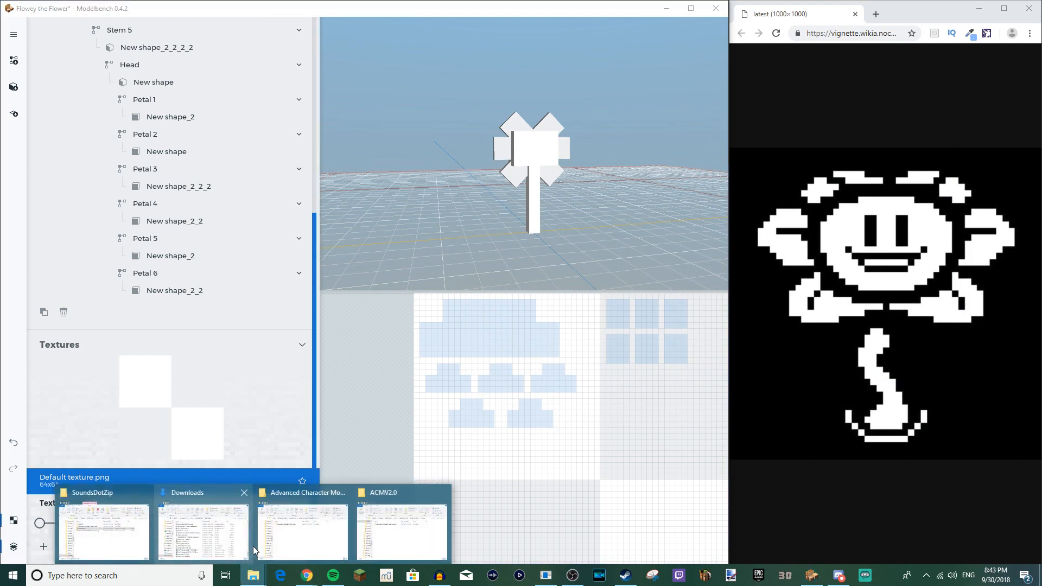
left_click(184, 496)
scroll(472, 283, "up", 5)
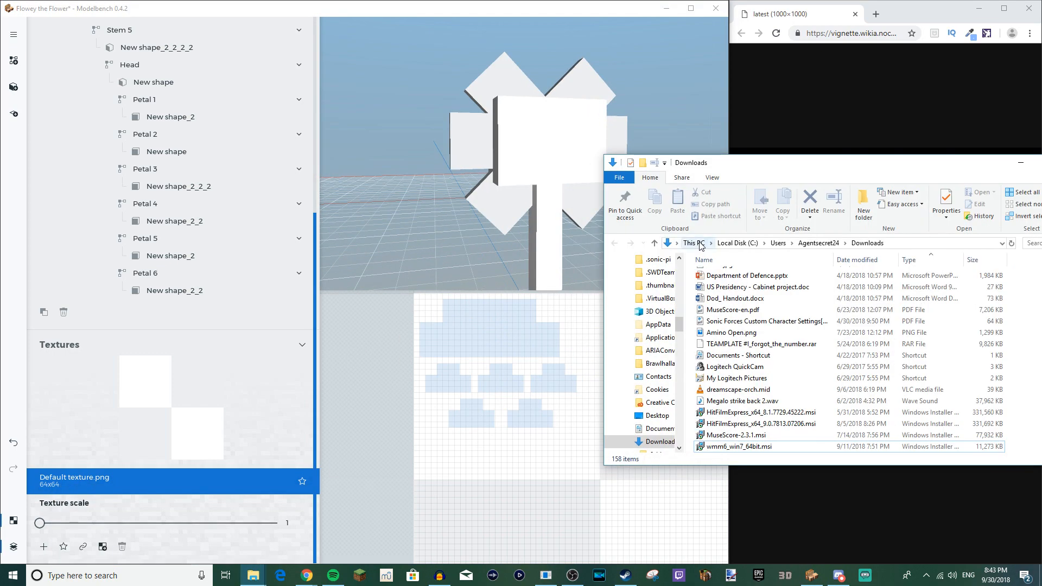
left_click_drag(679, 325, 685, 285)
left_click(644, 307)
scroll(735, 390, "down", 5)
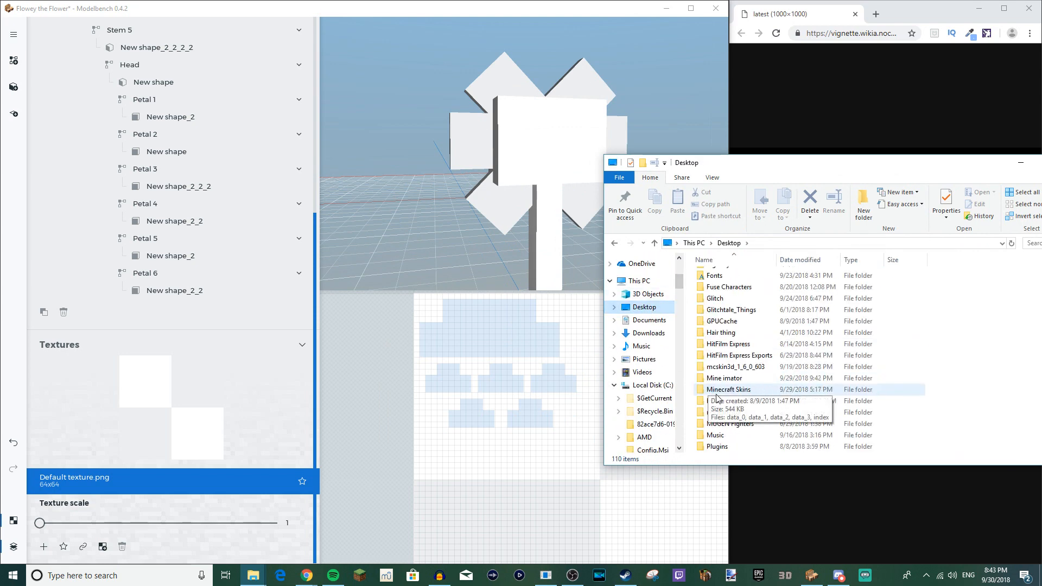
double_click(728, 379)
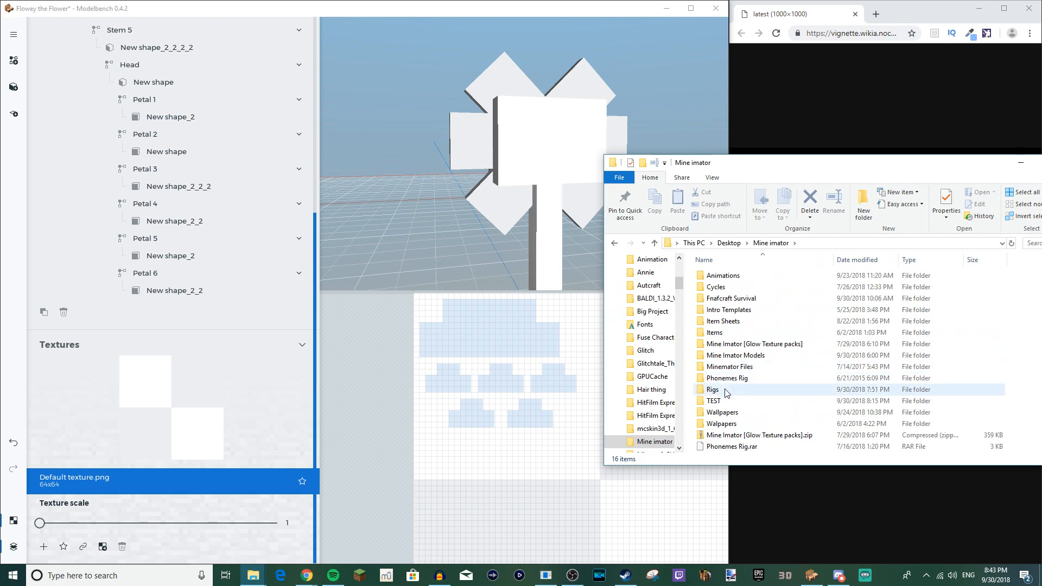
double_click(731, 356)
scroll(724, 431, "down", 1)
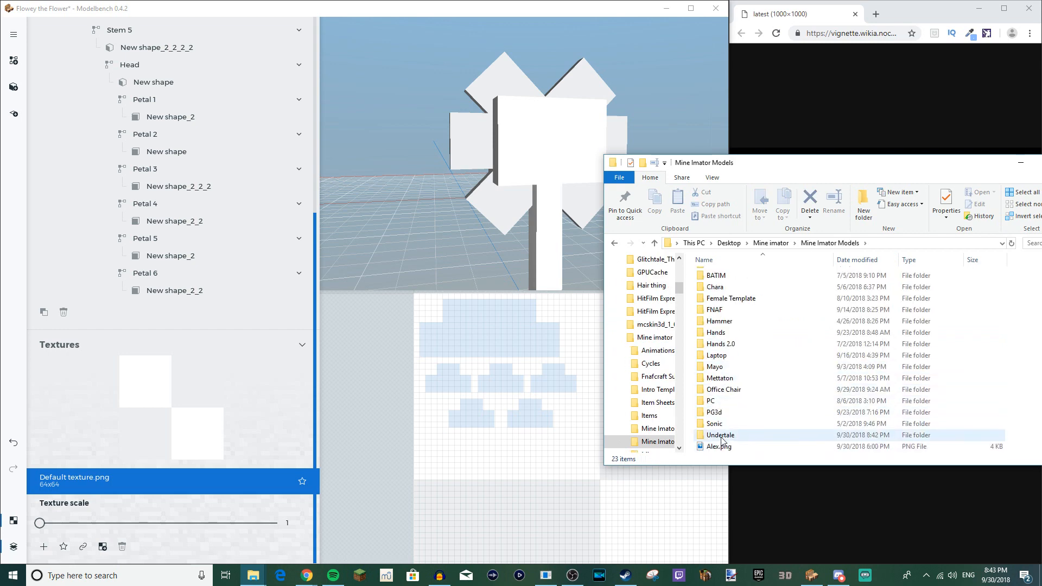
double_click(724, 435)
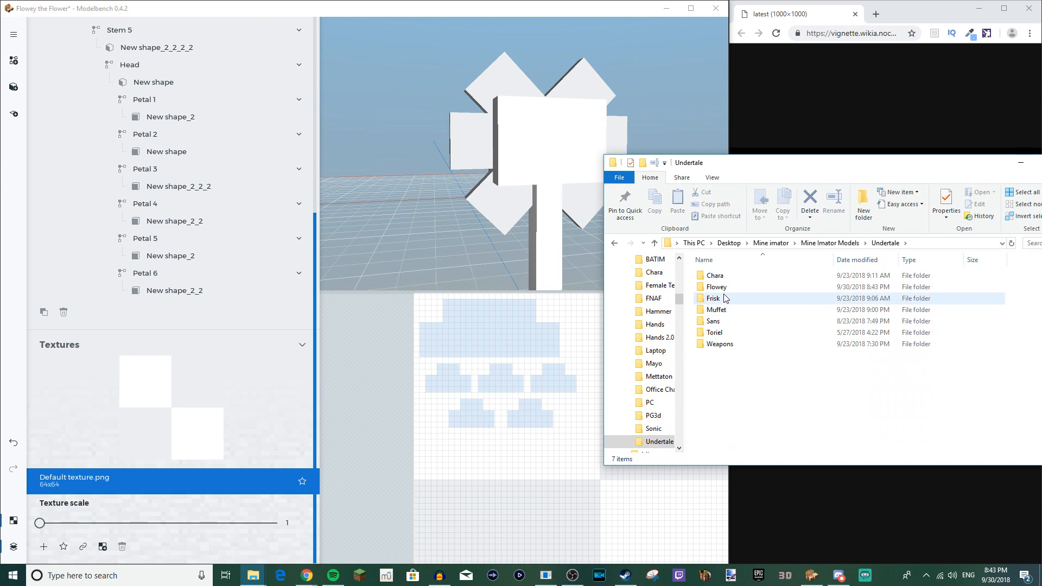
double_click(722, 288)
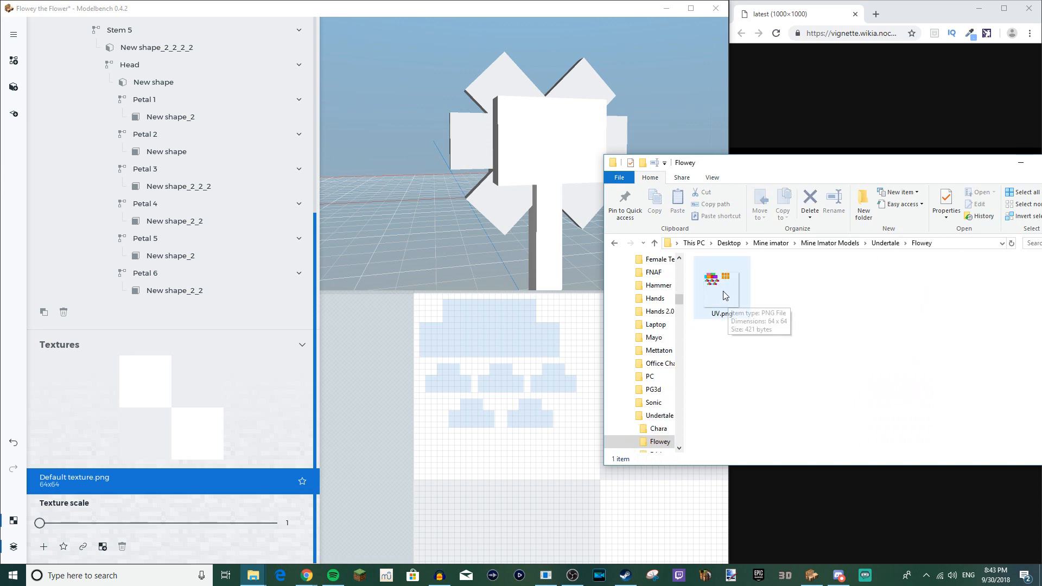
Step: Launch paint.net and open UV.png from the Flowey folder in it
left_click(731, 576)
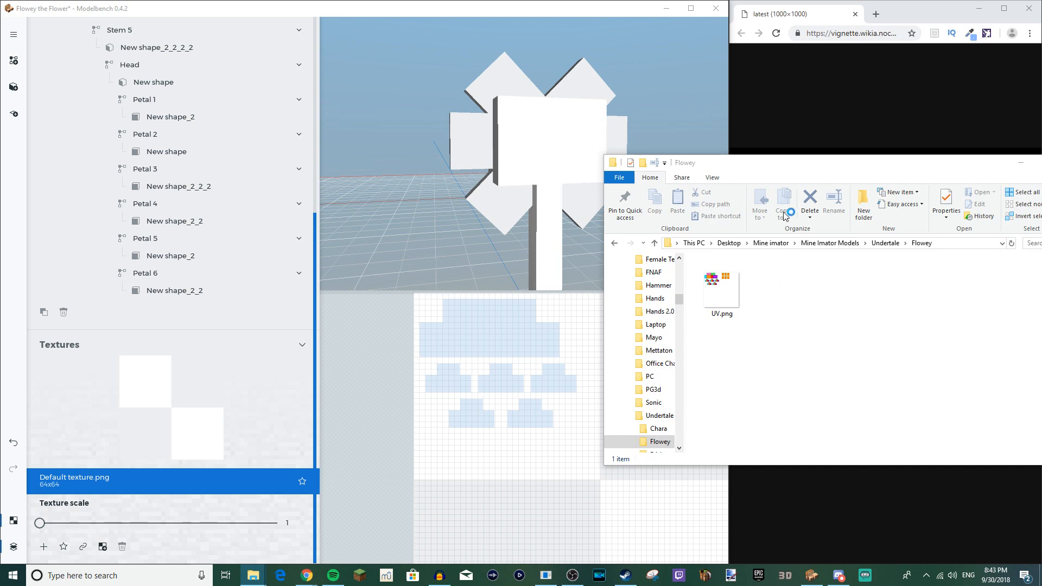
left_click_drag(766, 165, 513, 142)
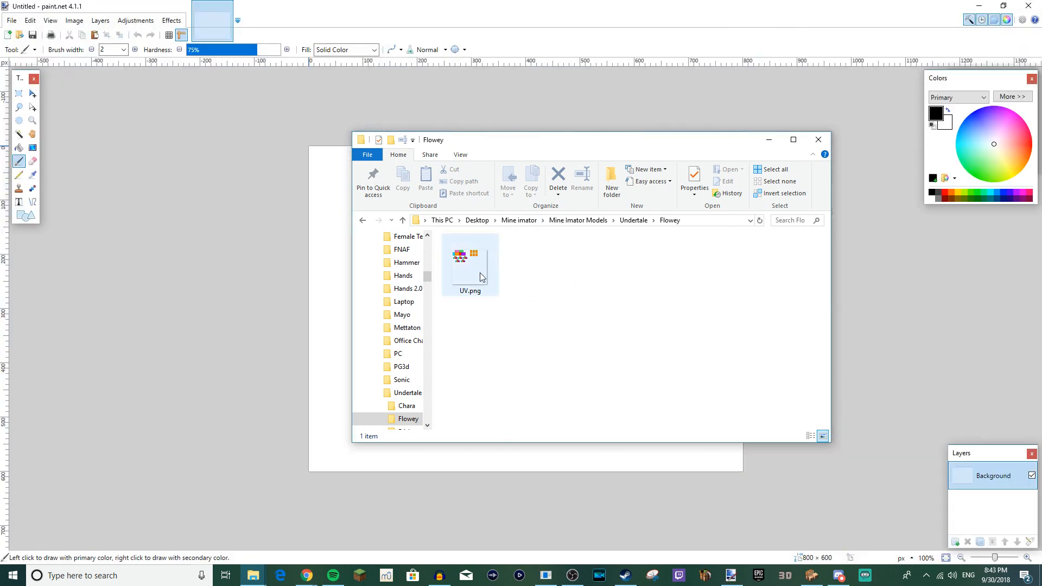
left_click_drag(480, 272, 441, 311)
left_click_drag(311, 312, 258, 322)
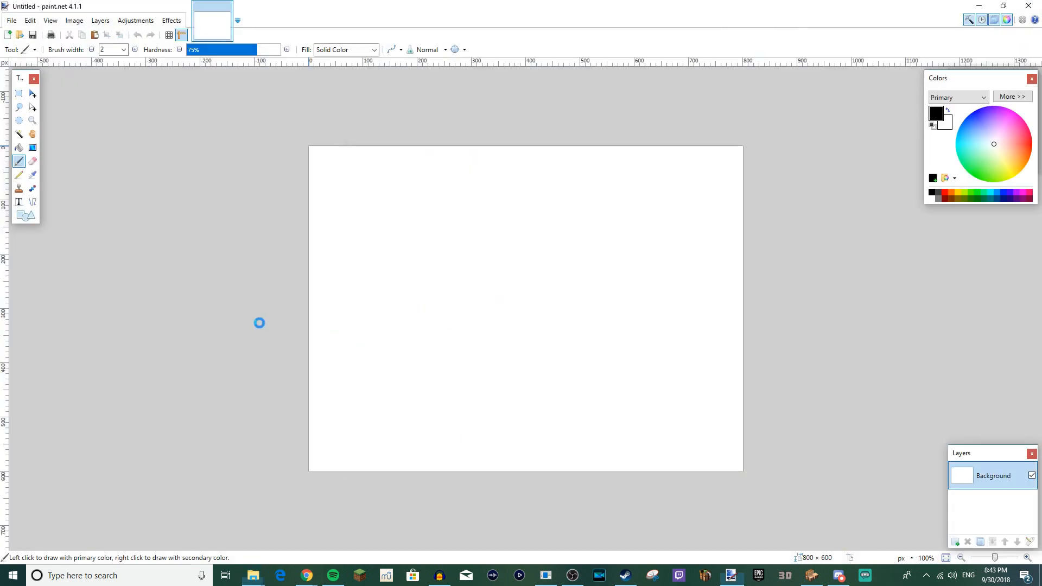
left_click(481, 296)
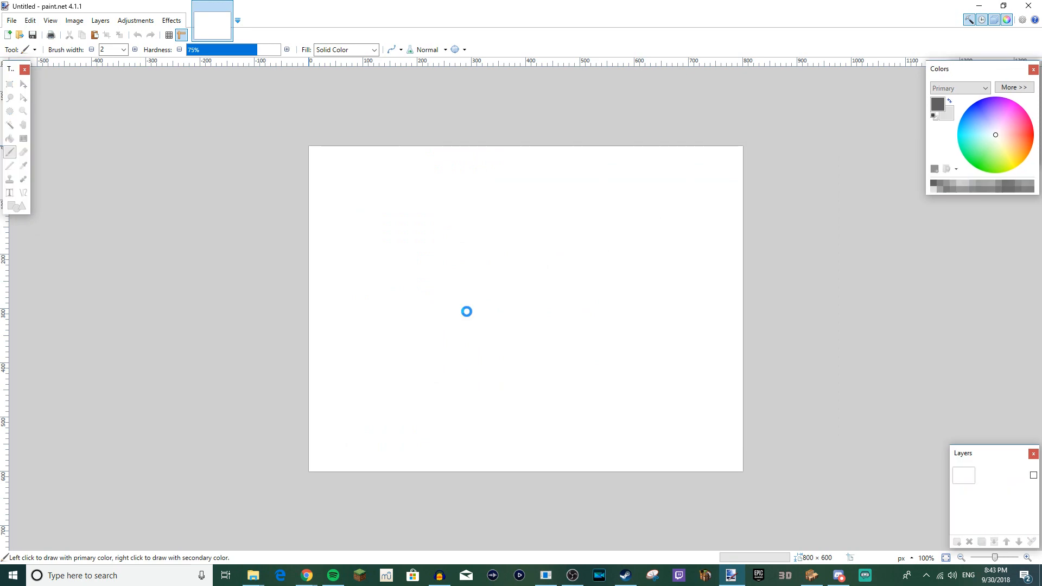
Step: Examine the coloured head, petal and stem areas of the UV map up close
scroll(516, 333, "up", 7, "ctrl")
scroll(505, 247, "up", 2, "ctrl")
middle_click_drag(508, 250, 603, 328)
middle_click_drag(531, 365, 505, 425)
scroll(613, 319, "up", 3, "ctrl")
middle_click_drag(570, 325, 614, 234)
scroll(614, 234, "down", 4, "ctrl")
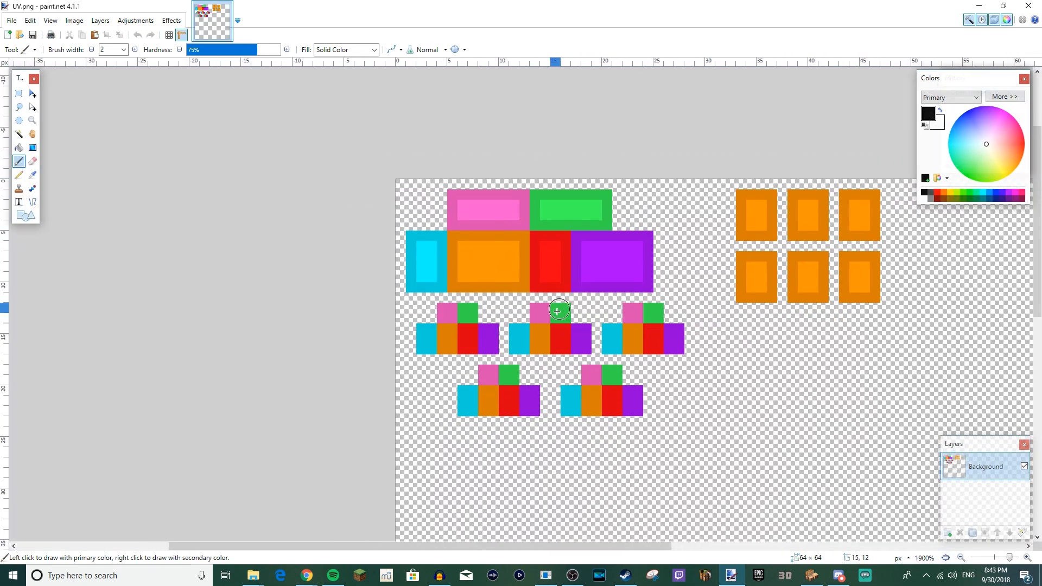
scroll(637, 348, "up", 6, "ctrl")
middle_click_drag(637, 348, 548, 319)
Step: Choose yellow as the primary colour and add a new layer above the Background
left_click(949, 194)
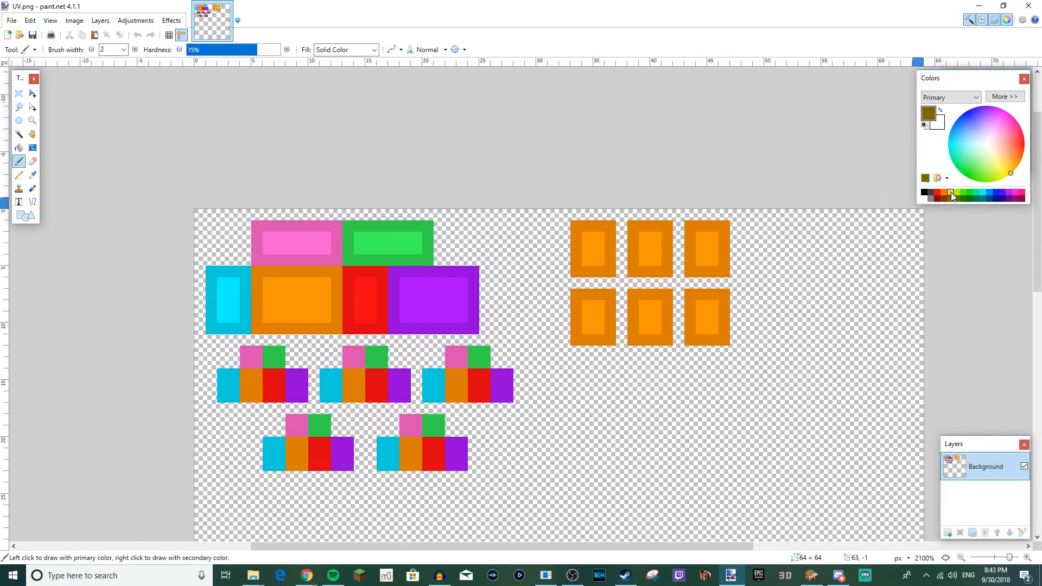
left_click(949, 535)
Step: Place paint.net beside the browser's Flowey reference image and widen the paint.net area
left_click_drag(662, 6, 1, 107)
left_click(835, 112)
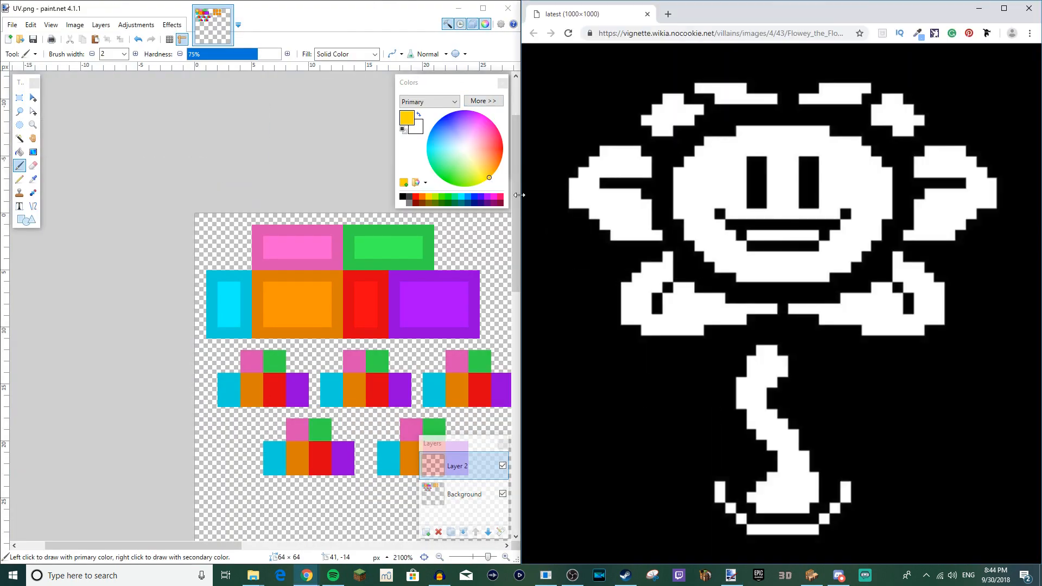
left_click_drag(523, 221, 670, 223)
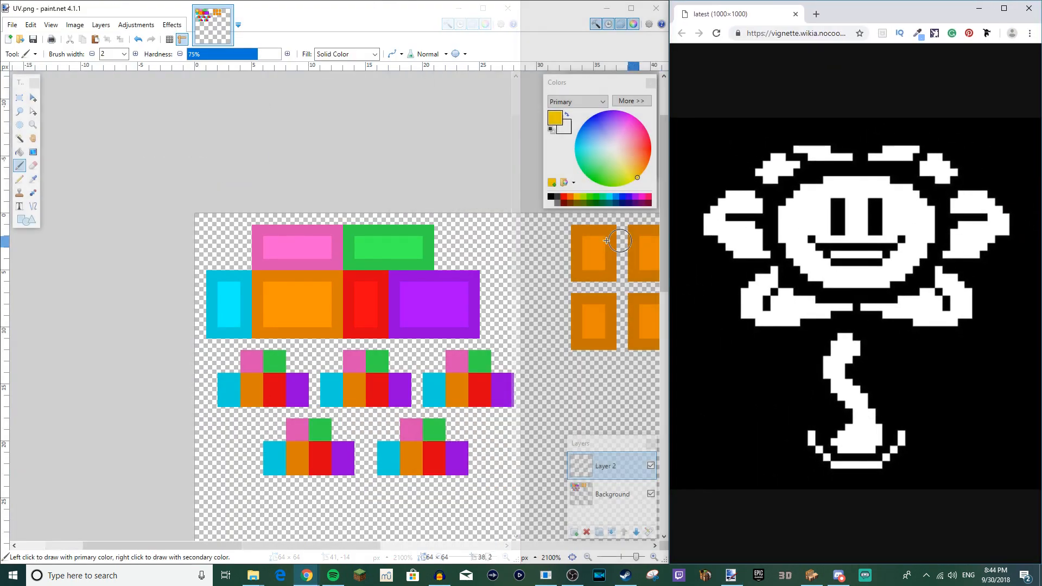
Step: Paint the first petal block of the lower row yellow with the Pencil, leaving its two upper corner squares uncovered
scroll(390, 277, "down", 3, "ctrl")
scroll(445, 272, "up", 1, "ctrl")
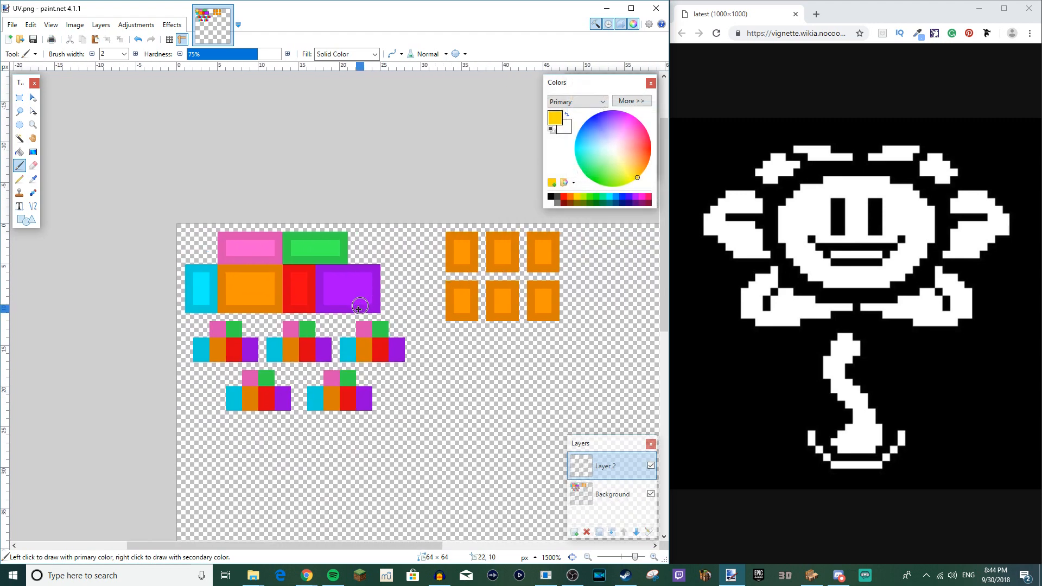
scroll(358, 308, "down", 2, "ctrl")
scroll(312, 263, "up", 3, "ctrl")
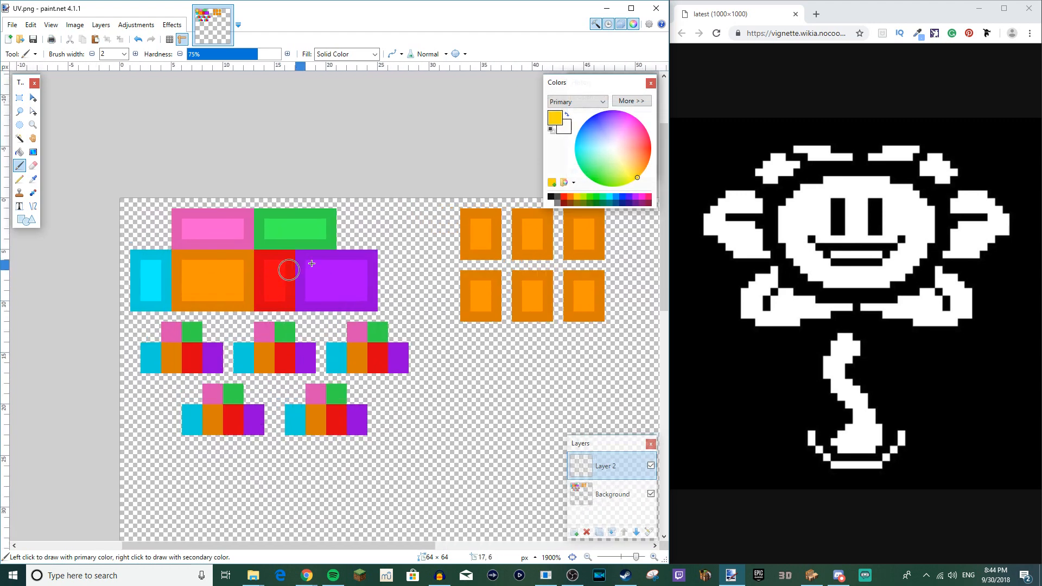
middle_click_drag(434, 240, 412, 262)
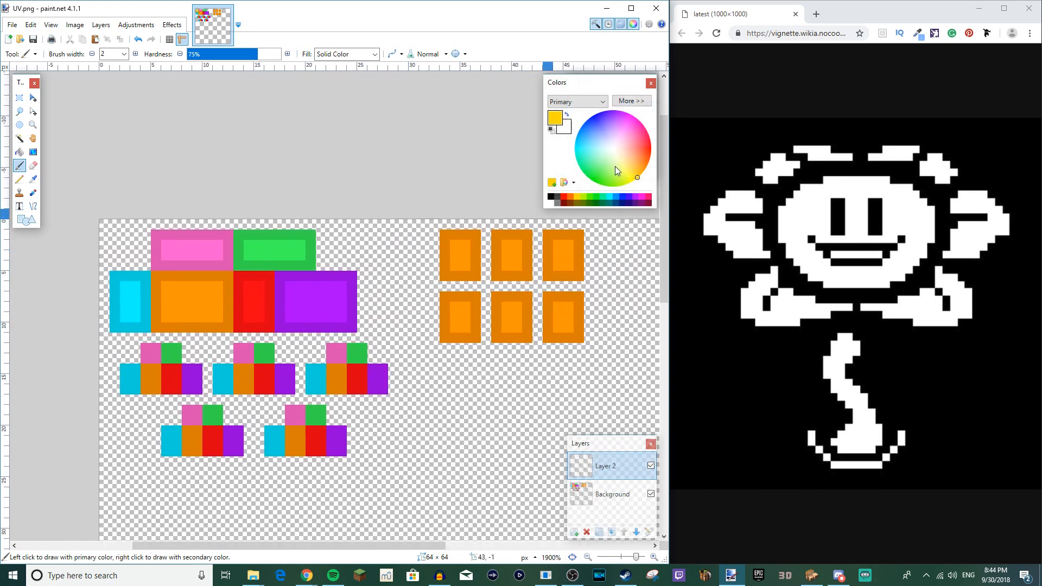
middle_click_drag(278, 305, 257, 275)
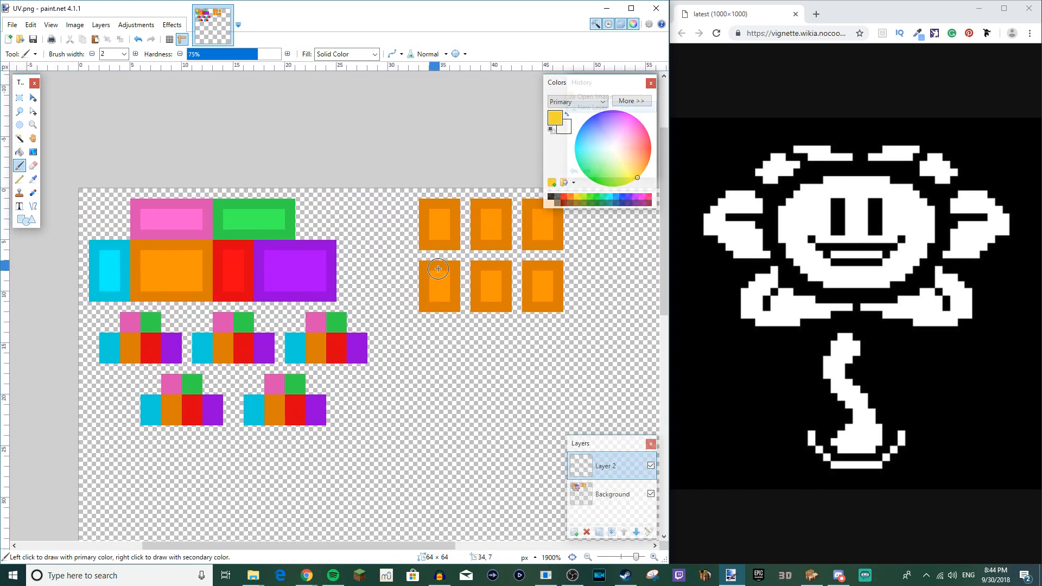
scroll(482, 242, "up", 4, "ctrl")
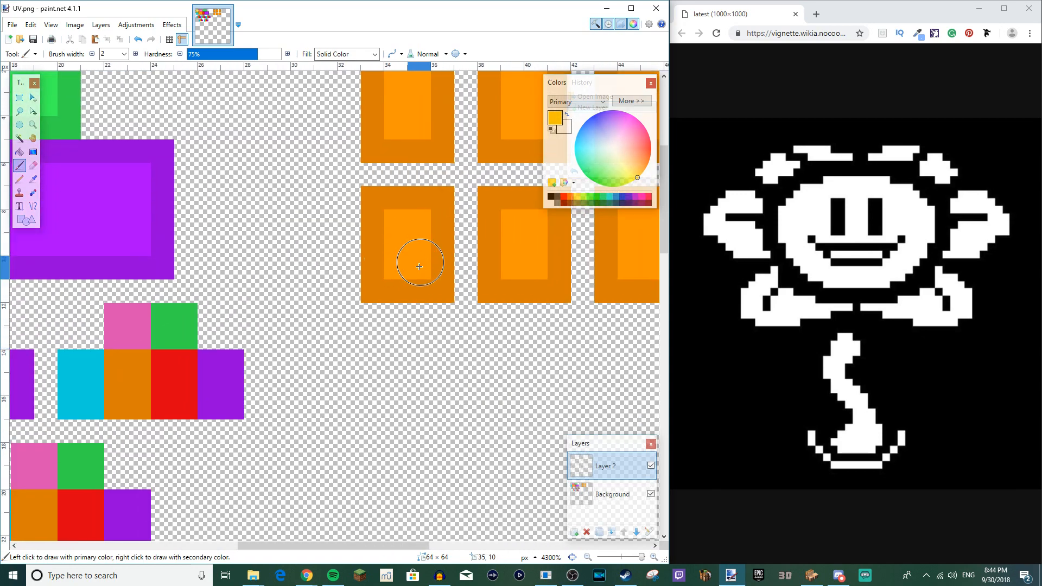
middle_click_drag(396, 275, 360, 360)
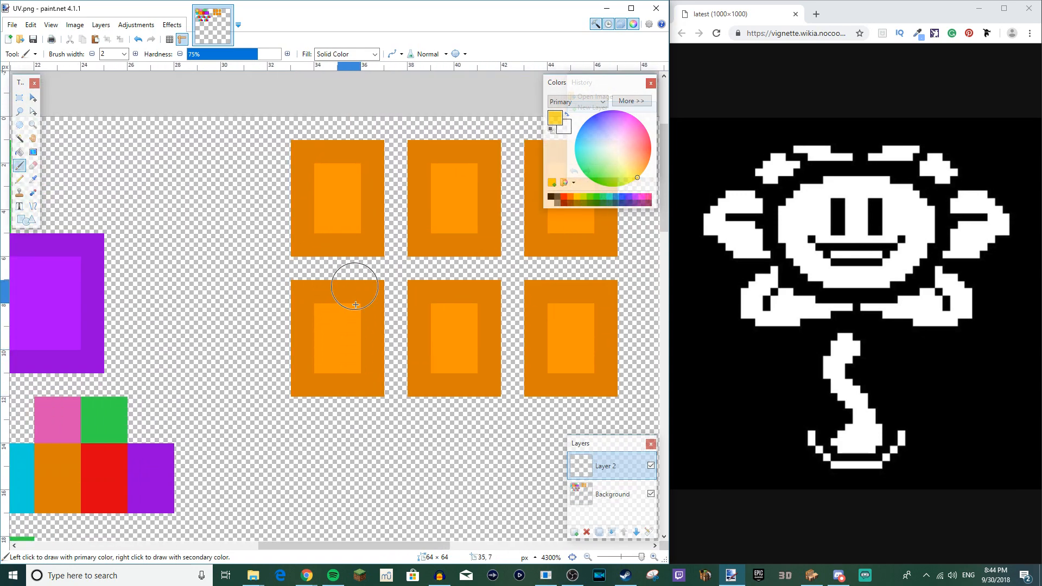
key("p")
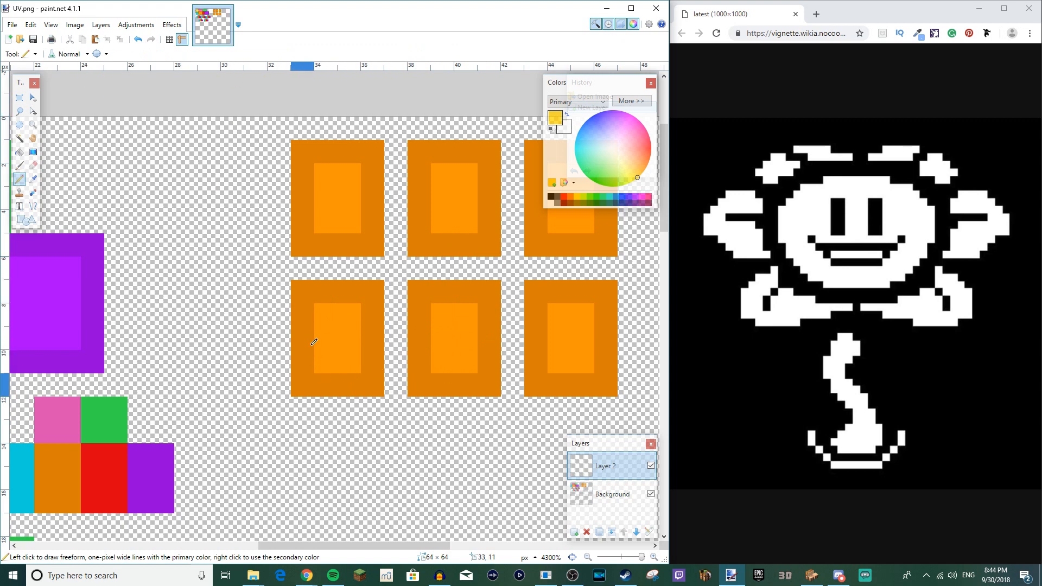
left_click_drag(314, 388, 314, 355)
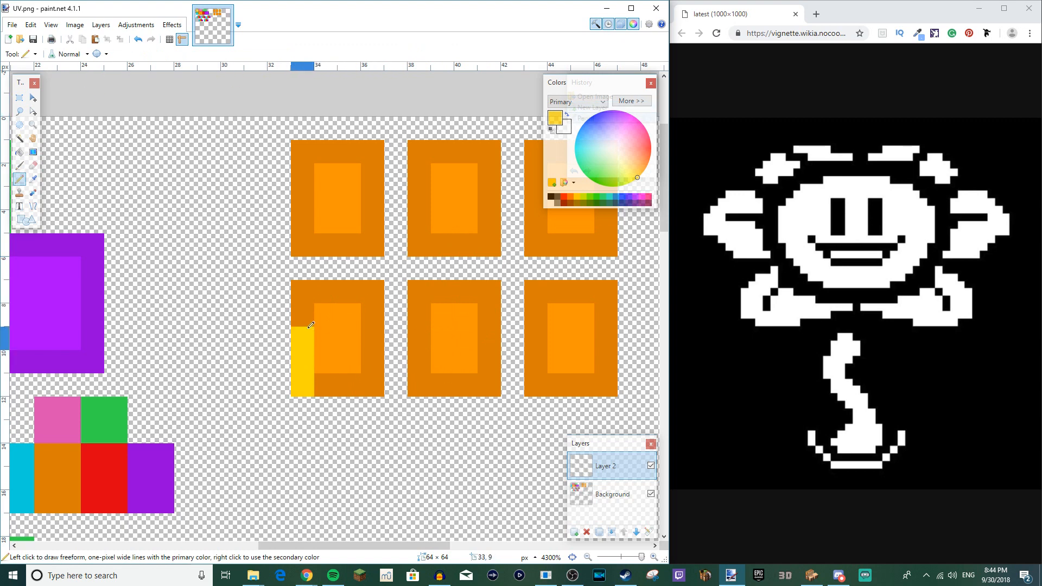
mouse_move(321, 312)
left_mouse_down()
mouse_move(325, 292)
mouse_move(371, 298)
mouse_move(364, 337)
left_mouse_up()
key("ctrl+z")
mouse_move(349, 293)
left_mouse_down()
mouse_move(372, 387)
mouse_move(341, 352)
mouse_move(329, 369)
mouse_move(360, 349)
mouse_move(331, 308)
mouse_move(302, 315)
left_mouse_up()
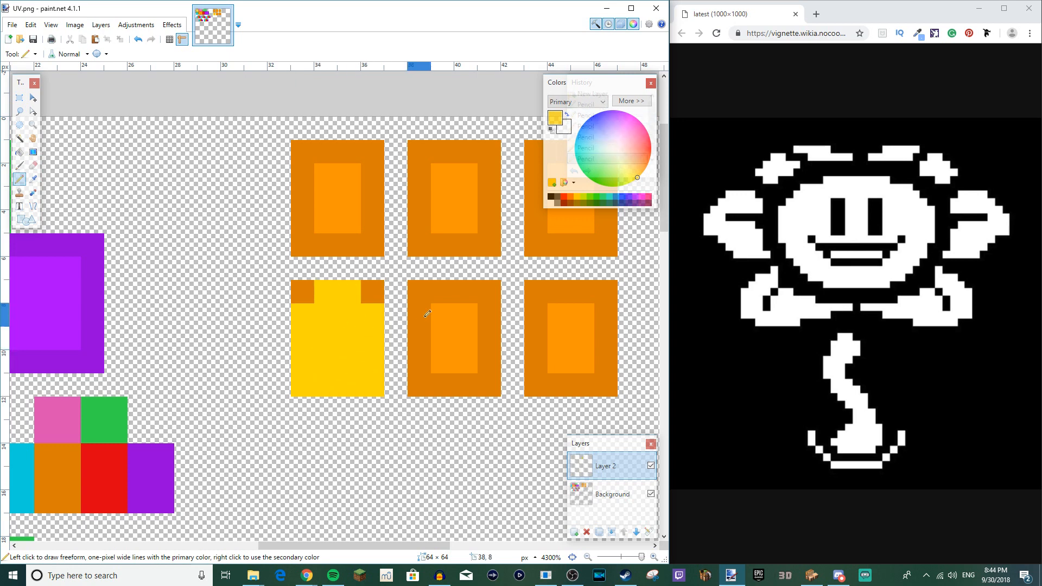
Step: Paint the other five petal blocks yellow in the same pattern, leaving the two upper corners of each uncovered
mouse_move(421, 303)
left_mouse_down()
mouse_move(471, 293)
mouse_move(489, 347)
mouse_move(423, 353)
mouse_move(458, 321)
left_mouse_up()
mouse_move(417, 175)
left_mouse_down()
mouse_move(488, 223)
mouse_move(464, 174)
mouse_move(472, 223)
mouse_move(489, 239)
mouse_move(478, 152)
mouse_move(375, 163)
mouse_move(332, 152)
mouse_move(377, 180)
mouse_move(348, 244)
mouse_move(333, 169)
mouse_move(333, 192)
left_mouse_up()
middle_click_drag(465, 225, 326, 249)
left_click_drag(425, 177, 443, 176)
mouse_move(486, 202)
left_mouse_down()
mouse_move(467, 272)
mouse_move(396, 250)
mouse_move(445, 198)
mouse_move(435, 243)
left_mouse_up()
mouse_move(434, 310)
left_mouse_down()
mouse_move(462, 397)
mouse_move(396, 339)
mouse_move(435, 376)
mouse_move(401, 398)
left_mouse_up()
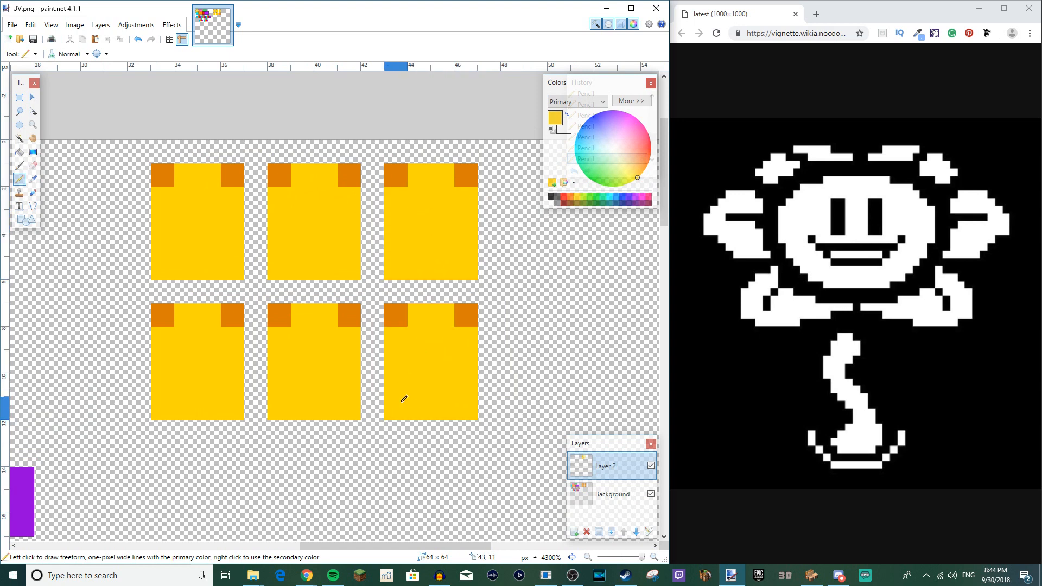
Step: Examine the unpainted head and stem areas of the UV map beside the yellow petals
scroll(304, 364, "down", 6, "ctrl")
scroll(261, 359, "up", 3, "ctrl")
middle_click_drag(262, 358, 346, 326)
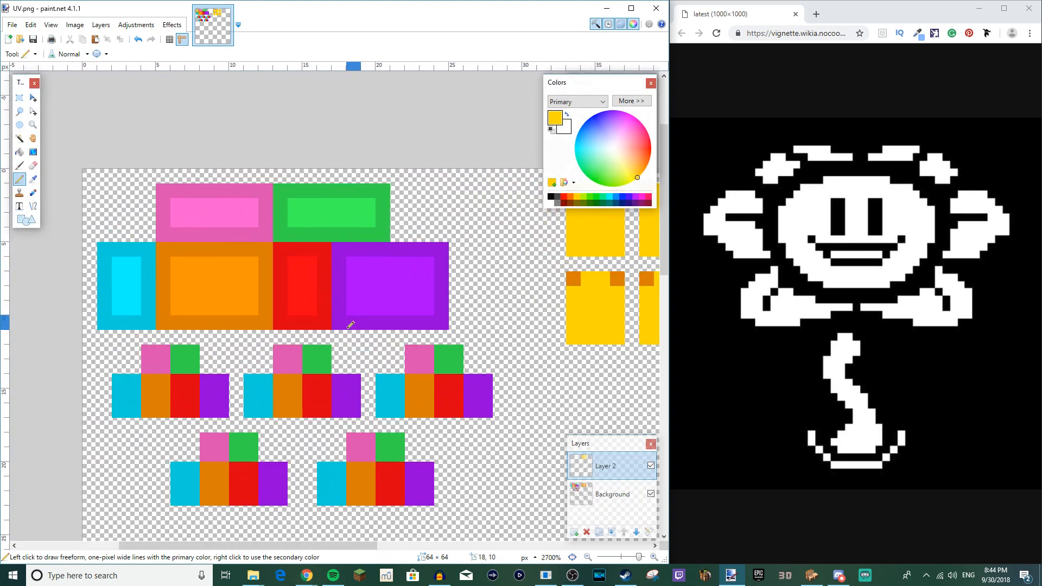
middle_click_drag(491, 273, 335, 208)
scroll(335, 208, "down", 2, "ctrl")
scroll(340, 292, "down", 2, "ctrl")
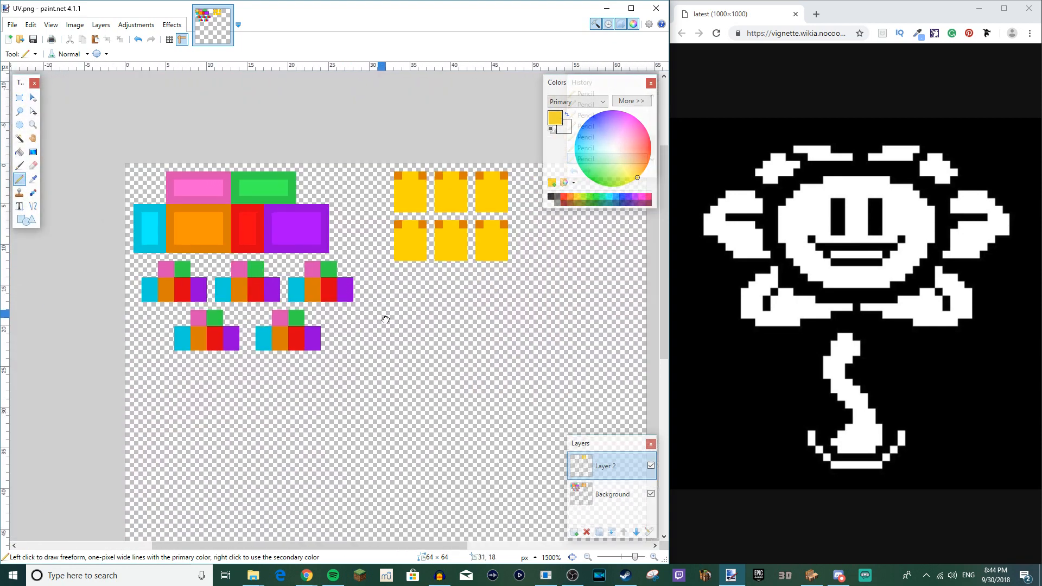
scroll(380, 320, "up", 3, "ctrl")
scroll(384, 348, "down", 1, "ctrl")
middle_click_drag(368, 359, 420, 337)
scroll(372, 315, "up", 3, "ctrl")
middle_click_drag(429, 286, 365, 302)
scroll(348, 303, "down", 1, "ctrl")
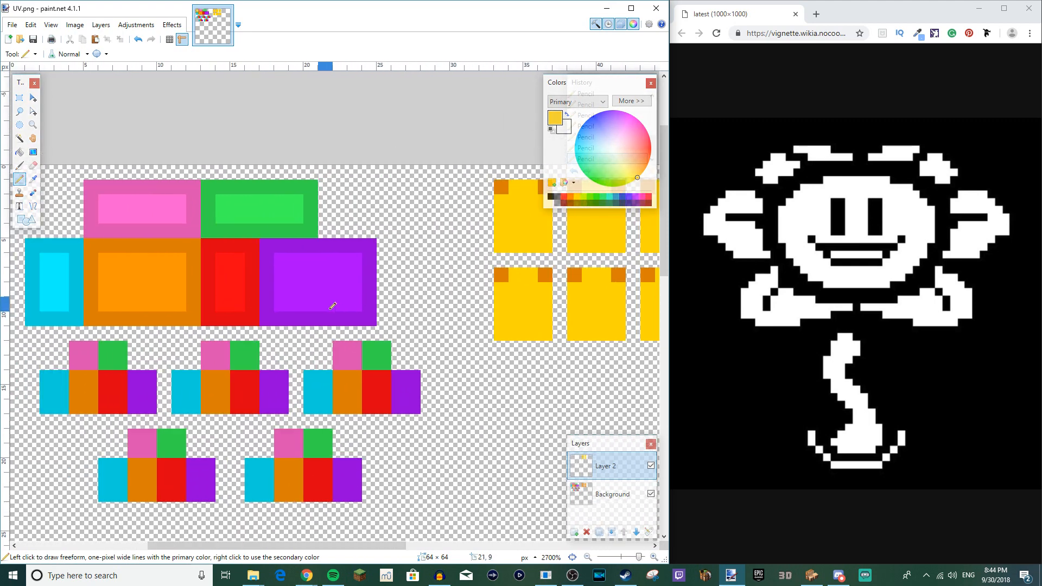
Step: Show the extended colour options and set the primary colour to light grey, hex EDEDED
left_click(551, 203)
scroll(326, 244, "up", 2, "ctrl")
left_click_drag(313, 237, 180, 257)
key("ctrl+z")
left_click(632, 101)
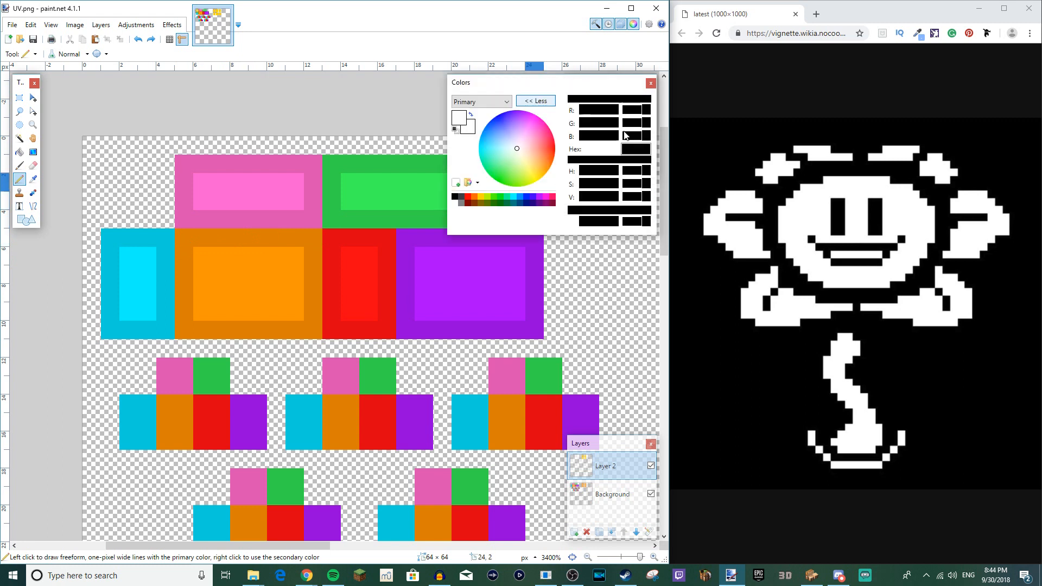
left_click(647, 199)
Step: Cover the head's orange front face completely with light grey
mouse_move(182, 237)
left_mouse_down()
mouse_move(287, 239)
mouse_move(316, 306)
mouse_move(220, 318)
left_mouse_up()
key("ctrl+z")
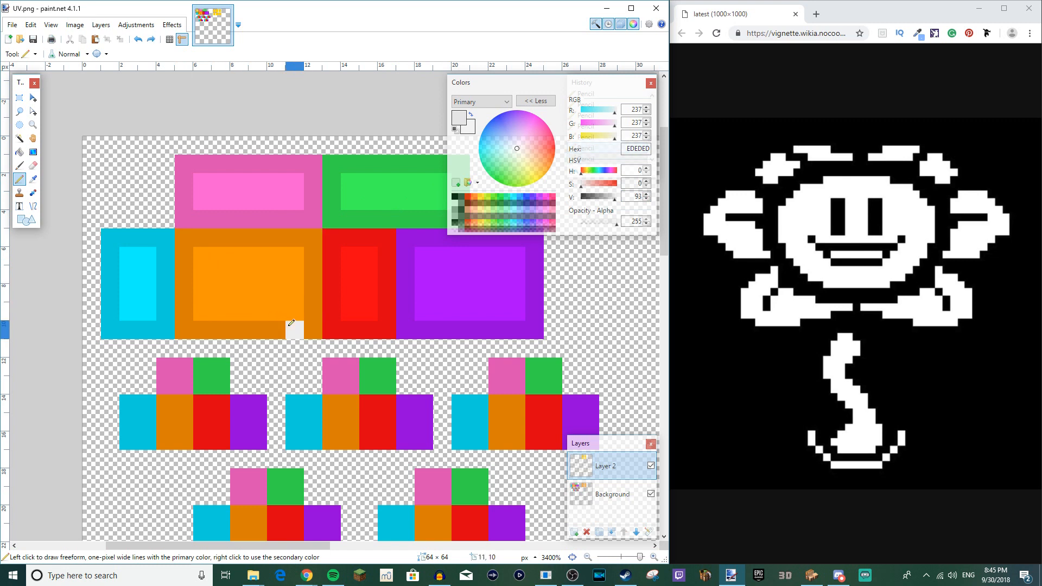
left_click_drag(289, 327, 187, 319)
mouse_move(259, 326)
left_mouse_down()
mouse_move(313, 283)
mouse_move(209, 238)
mouse_move(184, 302)
left_mouse_up()
key("ctrl+z")
left_click(185, 243)
mouse_move(187, 245)
left_mouse_down()
mouse_move(200, 312)
mouse_move(312, 329)
mouse_move(293, 234)
mouse_move(176, 314)
mouse_move(181, 330)
mouse_move(202, 236)
mouse_move(185, 285)
mouse_move(232, 321)
mouse_move(312, 307)
mouse_move(238, 239)
mouse_move(282, 304)
mouse_move(296, 280)
mouse_move(240, 278)
left_mouse_up()
key("ctrl+z")
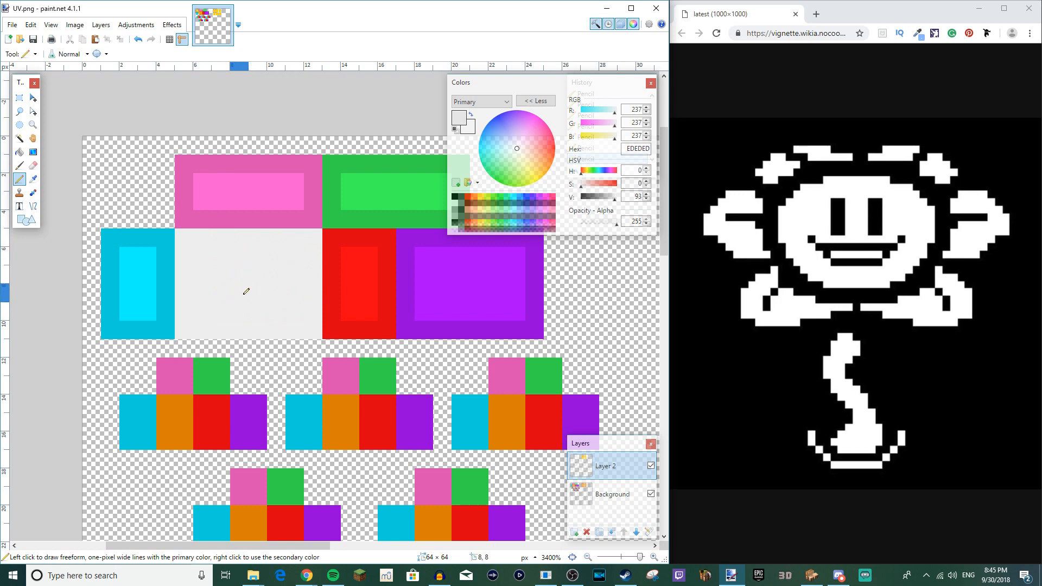
Step: Extend the light grey one pixel onto the faces around the front face and along the lower edge of the head's green face
middle_click_drag(272, 299, 235, 295)
scroll(323, 265, "up", 4, "ctrl")
scroll(235, 296, "down", 3, "ctrl")
left_click_drag(296, 265, 304, 334)
mouse_move(293, 228)
left_mouse_down()
mouse_move(146, 229)
mouse_move(122, 349)
left_mouse_up()
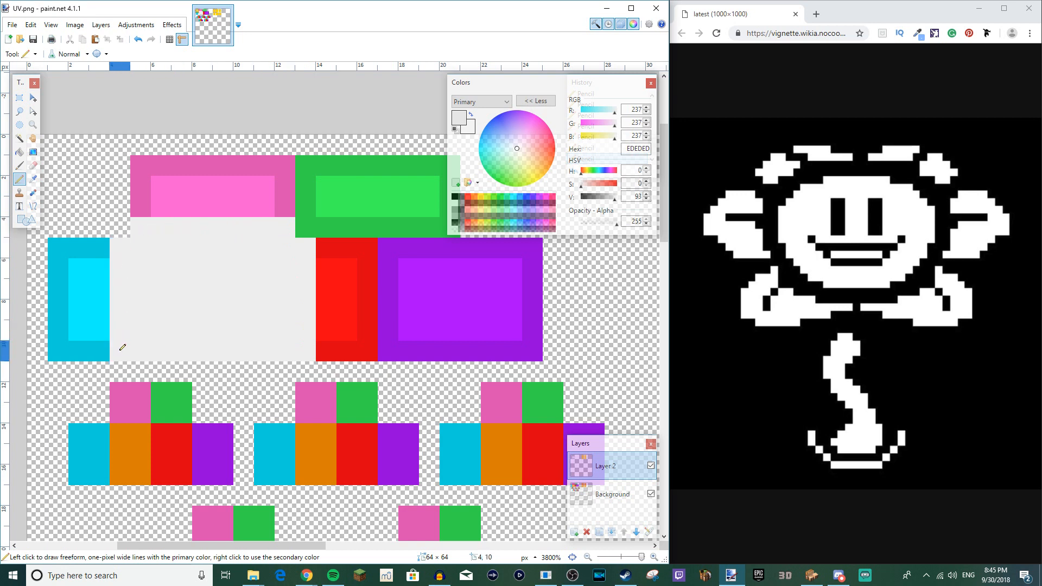
left_click_drag(304, 227, 426, 227)
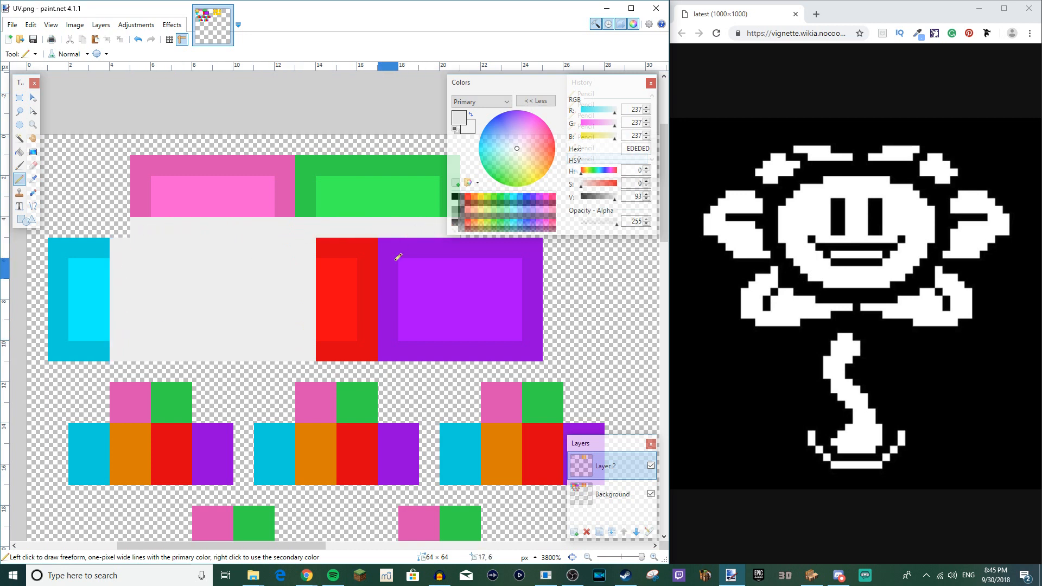
Step: Choose dark green, hex 007F0E, and paint a one-pixel outline around the head's red and purple faces up to the grey front face
scroll(398, 256, "down", 2, "ctrl")
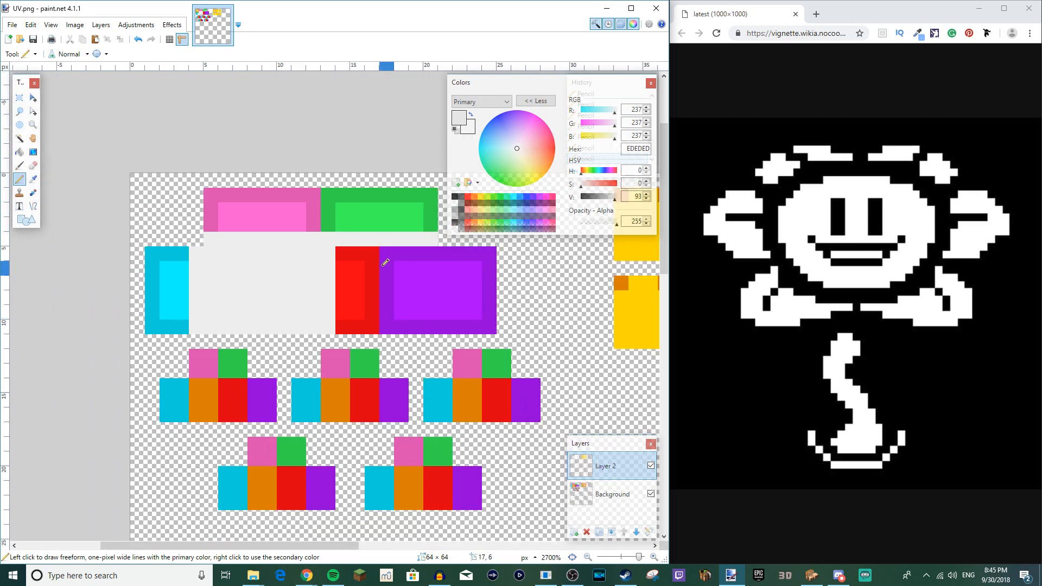
left_click(500, 207)
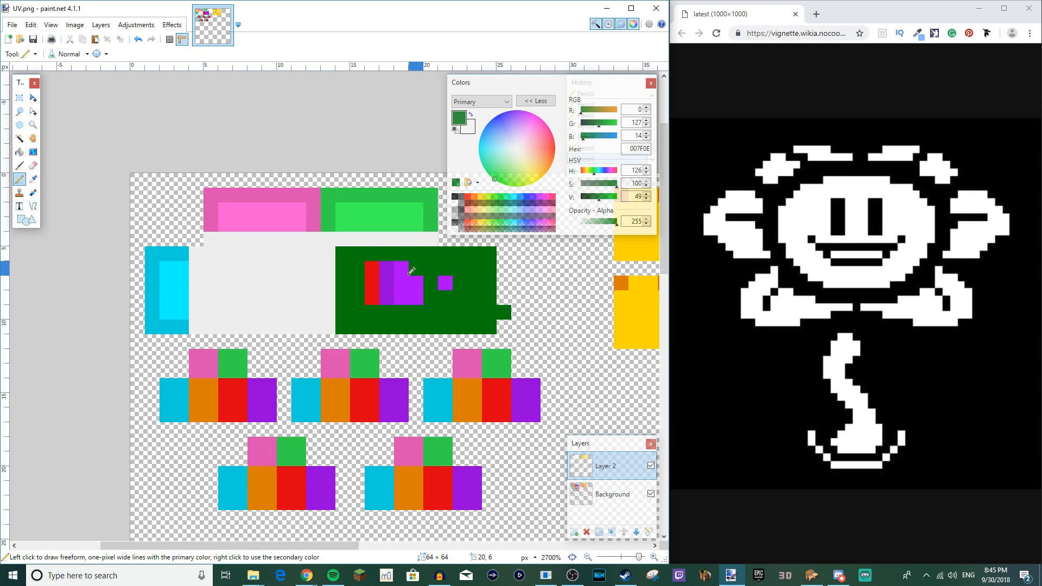
key("ctrl+z")
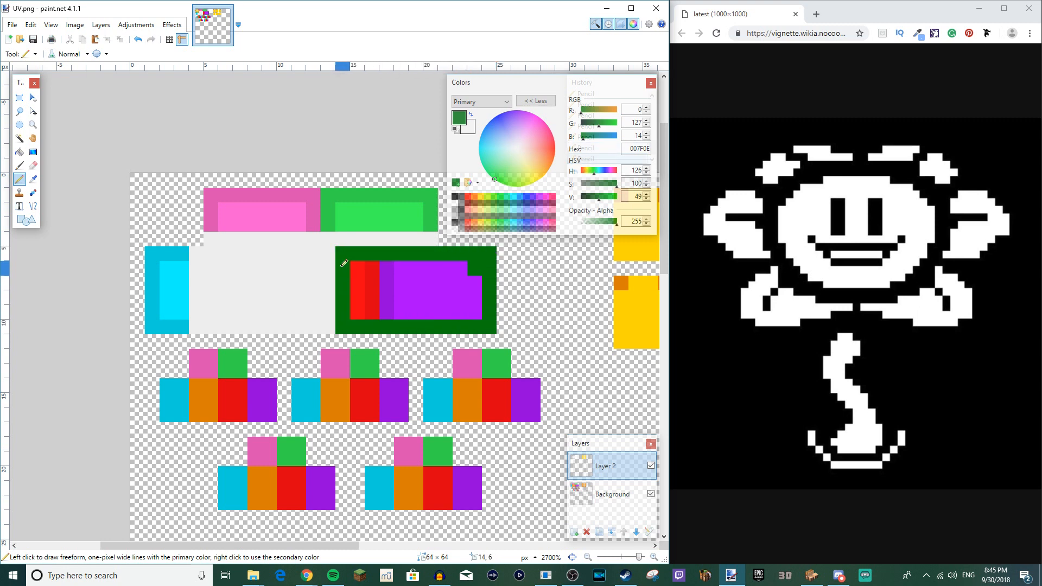
left_click_drag(340, 253, 330, 324)
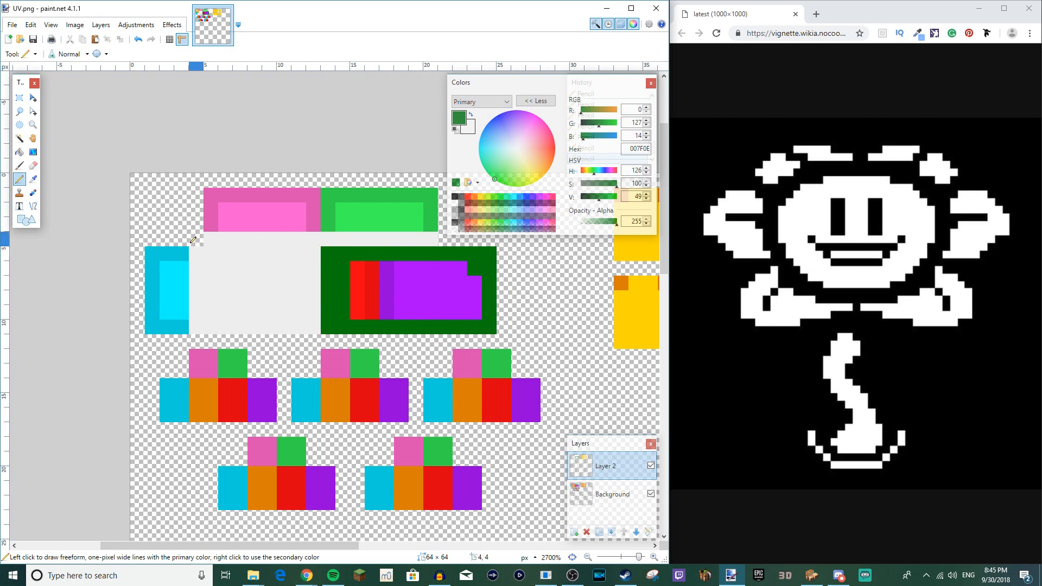
Step: Cover the head's pink, bright green and cyan faces and the remaining red and purple areas with dark green, keeping the front face grey
mouse_move(216, 233)
left_mouse_down()
mouse_move(430, 232)
mouse_move(434, 198)
left_mouse_up()
key("ctrl+z")
left_click_drag(388, 229, 260, 231)
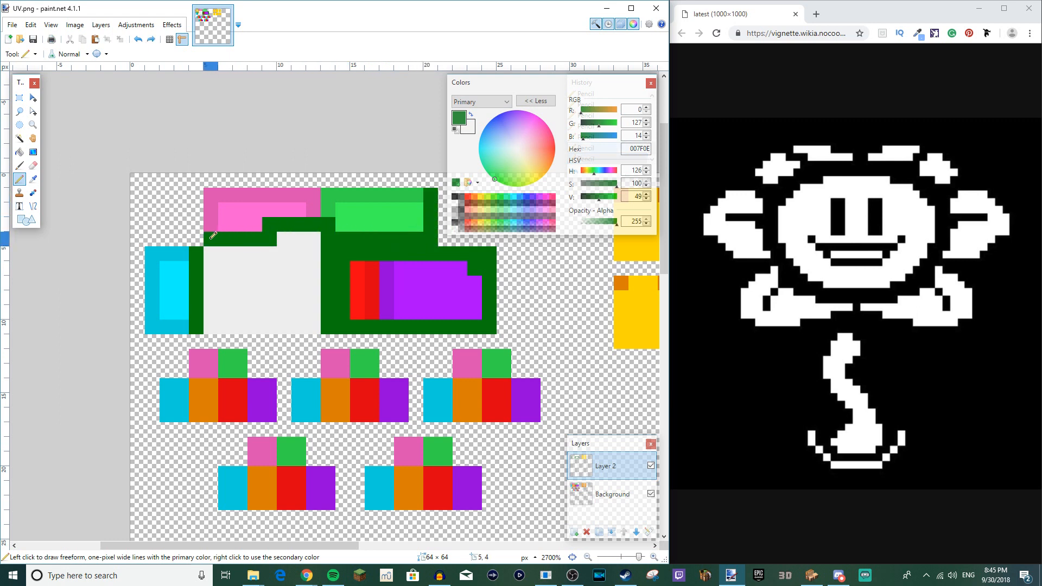
mouse_move(216, 196)
left_mouse_down()
mouse_move(379, 195)
mouse_move(380, 226)
mouse_move(243, 213)
left_mouse_up()
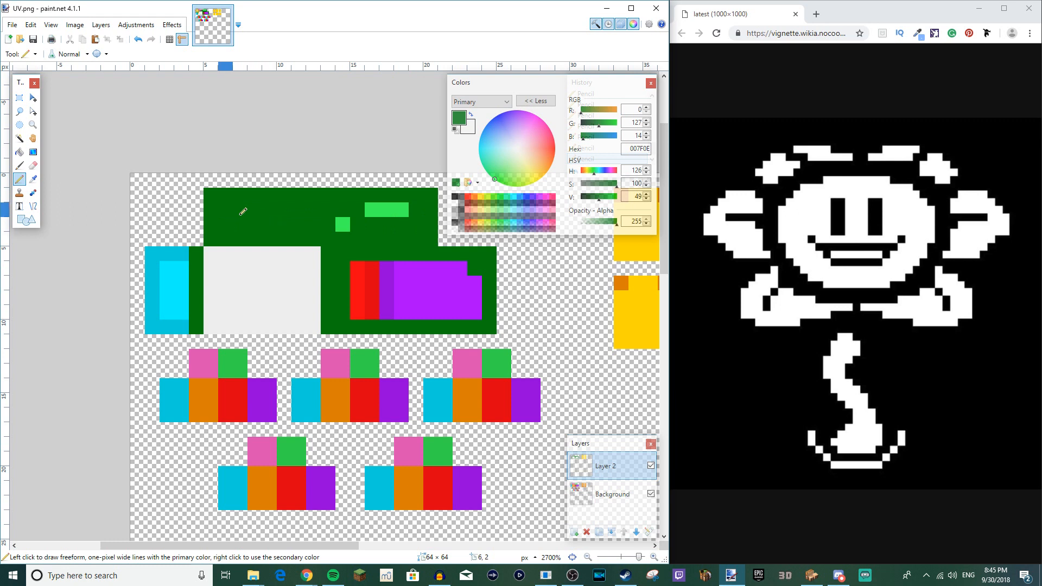
left_click_drag(392, 211, 369, 212)
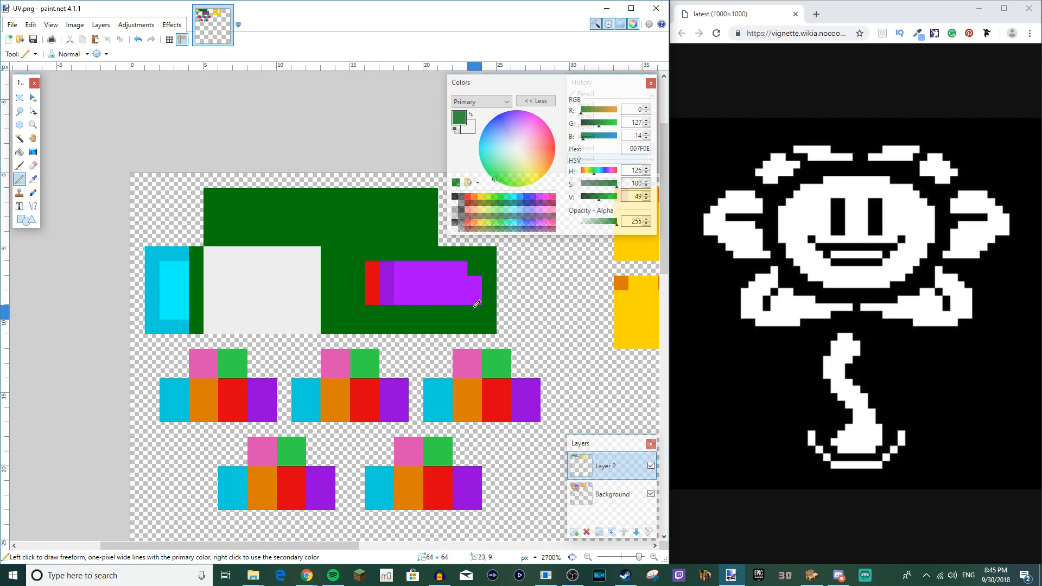
mouse_move(188, 253)
left_mouse_down()
mouse_move(162, 253)
mouse_move(152, 323)
mouse_move(181, 273)
left_mouse_up()
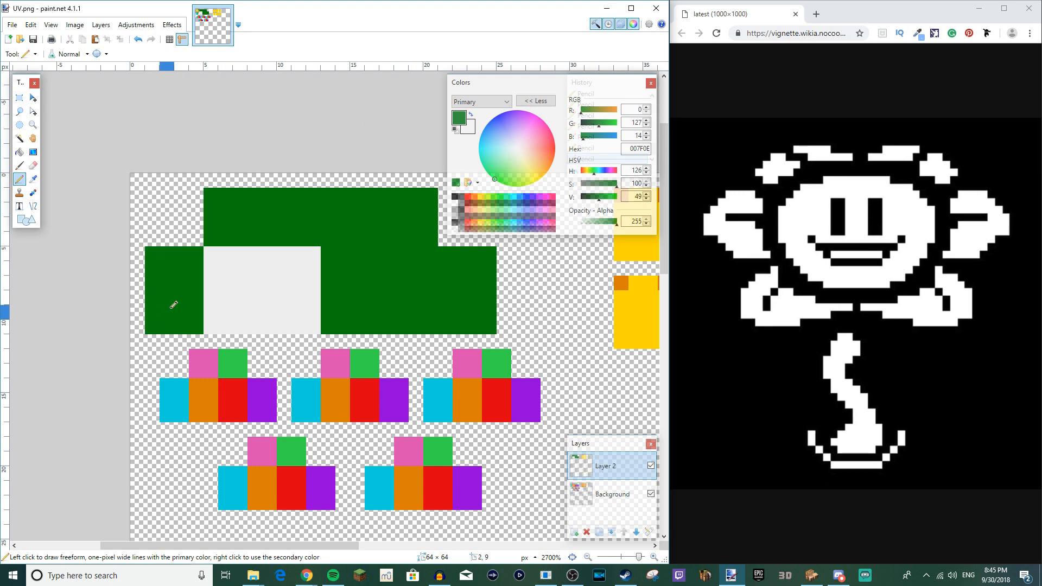
Step: Select the first two stem block layouts in the row below the head with Rectangle Select
scroll(174, 304, "down", 3, "ctrl")
scroll(331, 345, "up", 4, "ctrl")
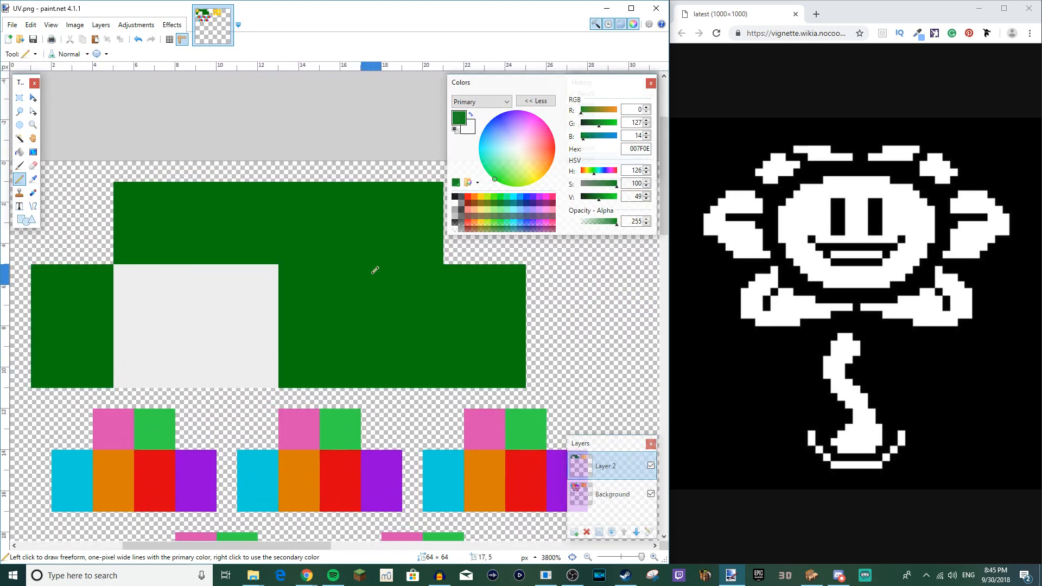
middle_click_drag(333, 303, 353, 119)
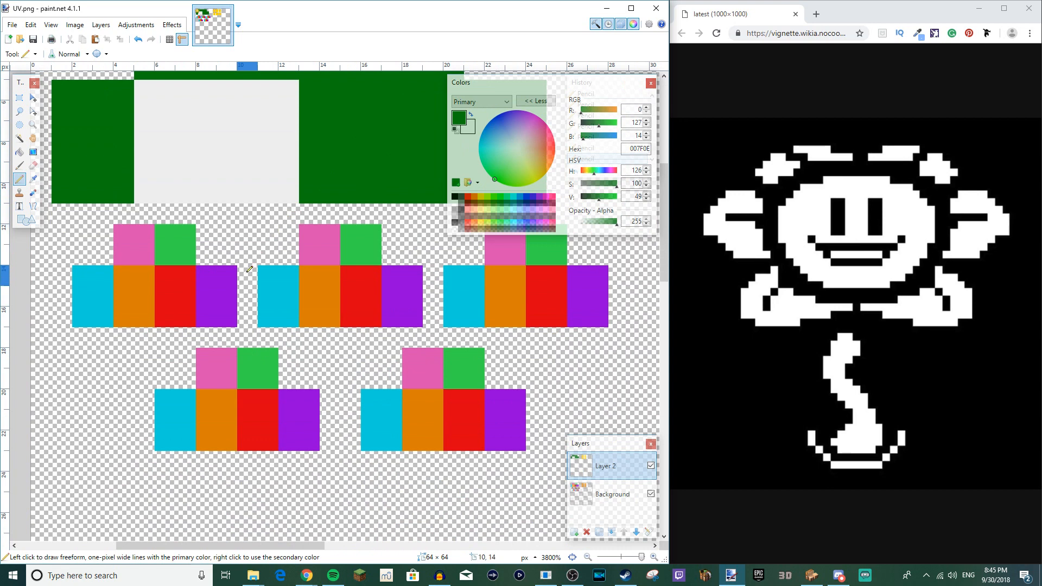
key("s")
left_click_drag(138, 241, 186, 317)
left_click_drag(227, 277, 84, 313, "ctrl")
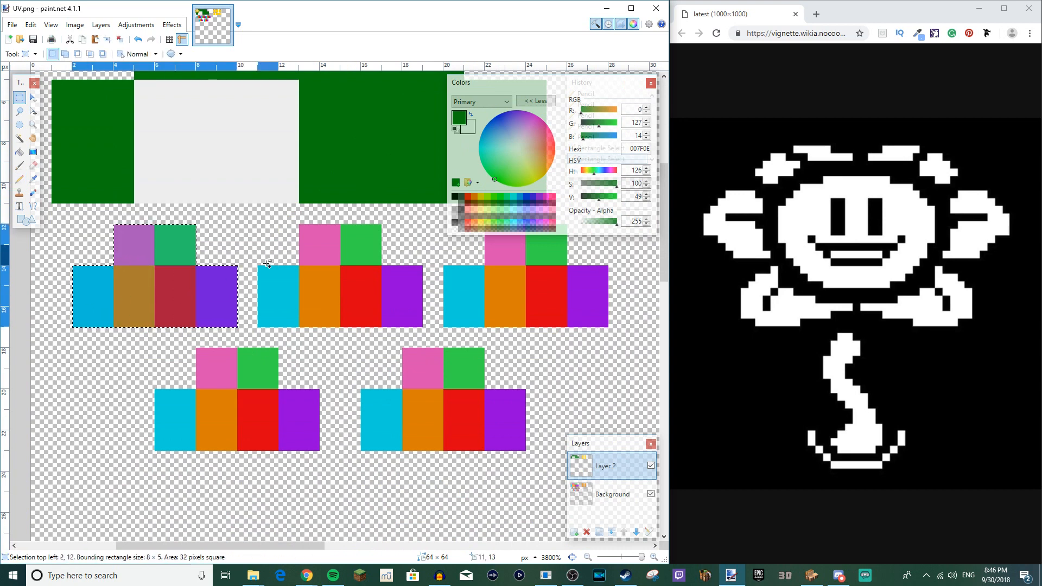
left_click_drag(269, 267, 421, 327, "ctrl")
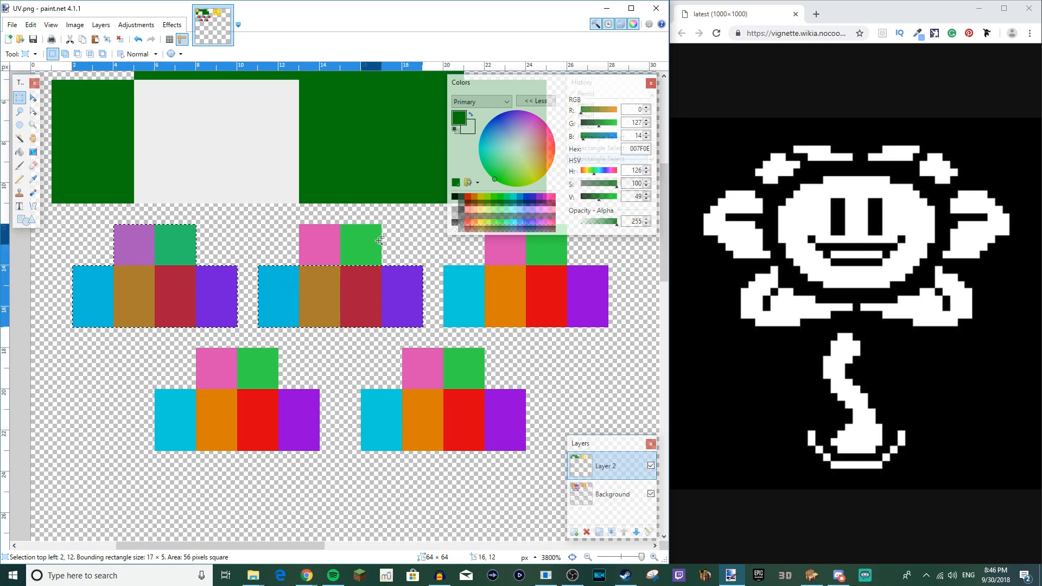
left_click_drag(380, 227, 304, 257, "ctrl")
Step: Add the two lower-row stem layouts and the third upper-row stem layout to the selection
left_click_drag(274, 352, 203, 443, "ctrl")
left_click_drag(176, 407, 336, 425, "ctrl")
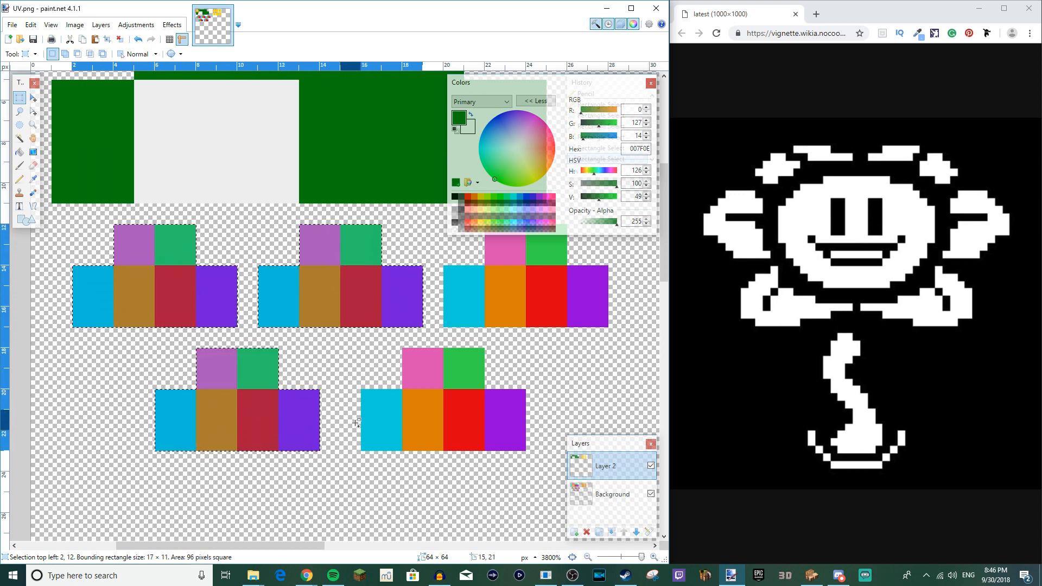
left_click_drag(462, 417, 510, 407, "ctrl")
left_click_drag(477, 357, 415, 376, "ctrl")
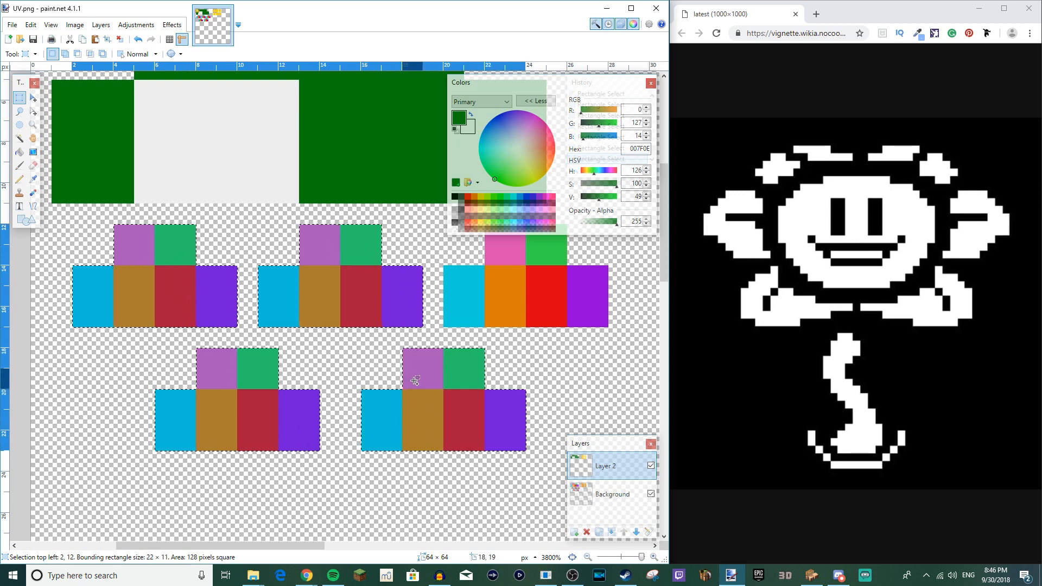
middle_click_drag(467, 295, 446, 316)
left_click_drag(432, 291, 586, 347, "ctrl")
left_click_drag(543, 247, 475, 278, "ctrl")
Step: Fill all five selected stem layouts with dark green using the Paint Bucket
key("f")
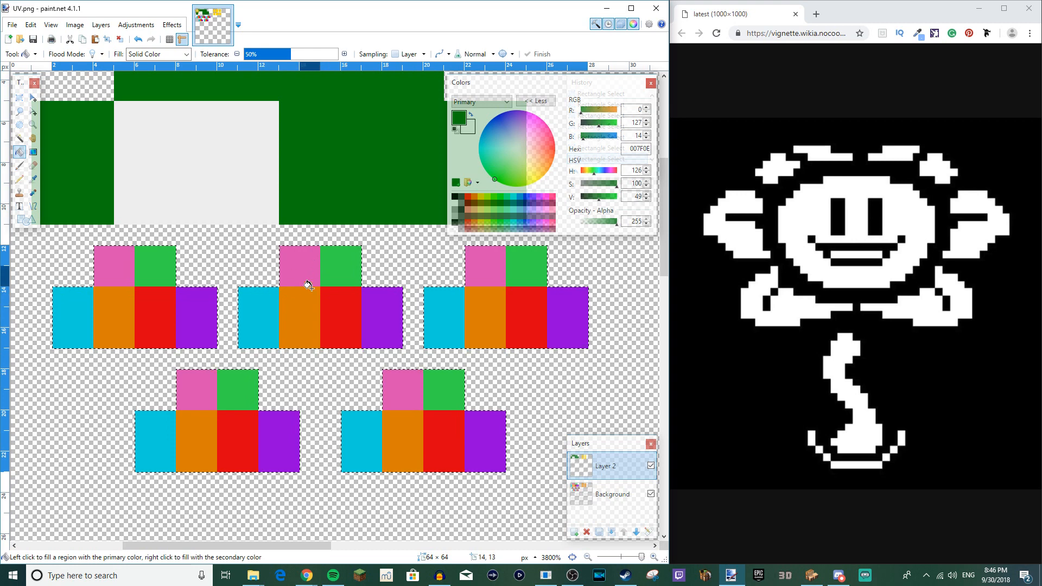
left_click(175, 293)
left_click(496, 303)
left_click(241, 427)
left_click(412, 420)
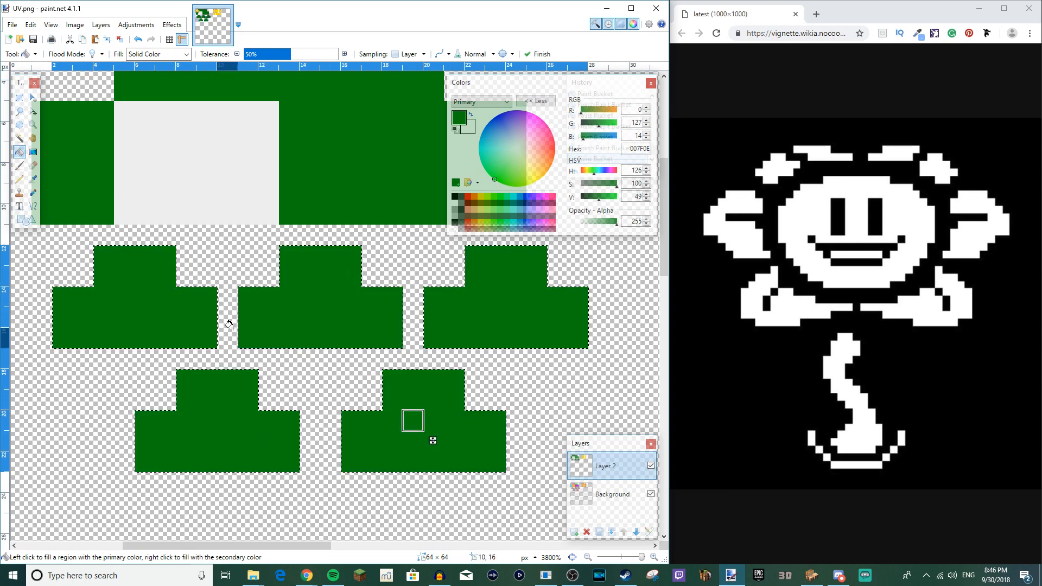
scroll(303, 295, "down", 3, "ctrl")
middle_click_drag(327, 294, 377, 294)
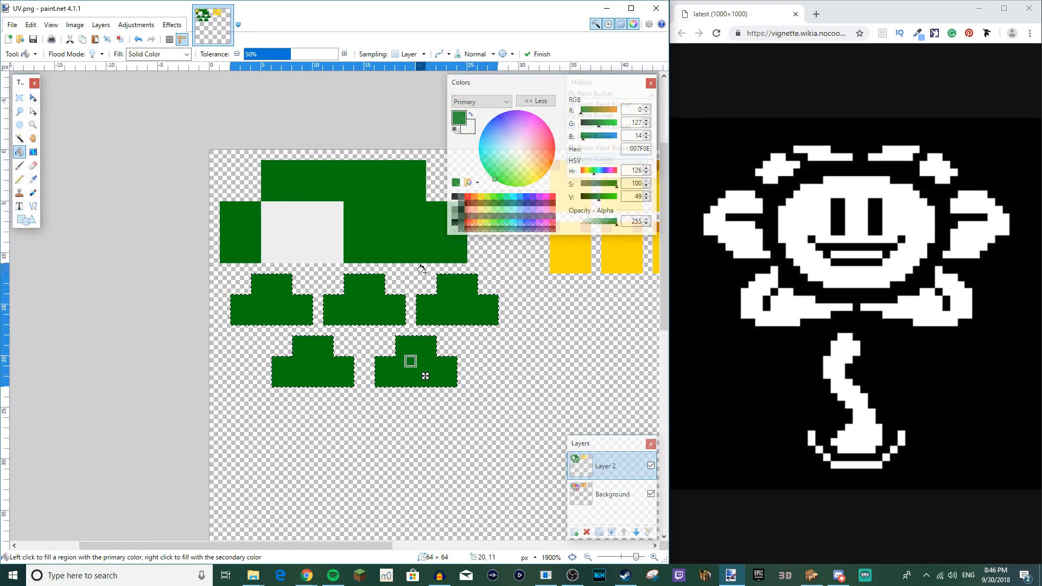
Step: Add the head's dark green side, top and back faces to the stem selection, leaving out the grey front face
key("s")
scroll(232, 233, "up", 2, "ctrl")
left_click_drag(273, 189, 228, 275, "ctrl")
middle_click_drag(306, 220, 260, 283)
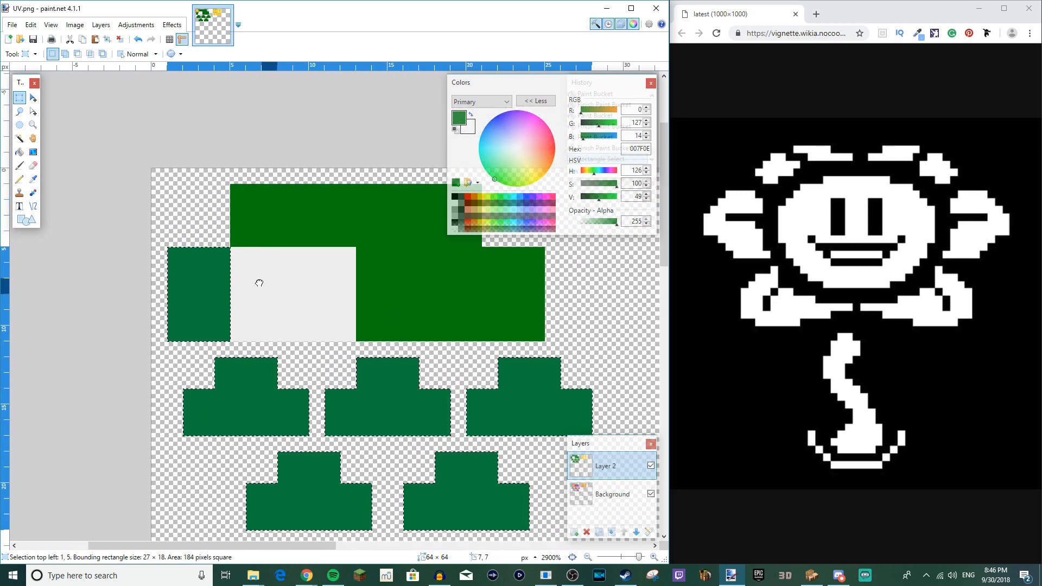
left_click_drag(244, 192, 459, 251, "ctrl")
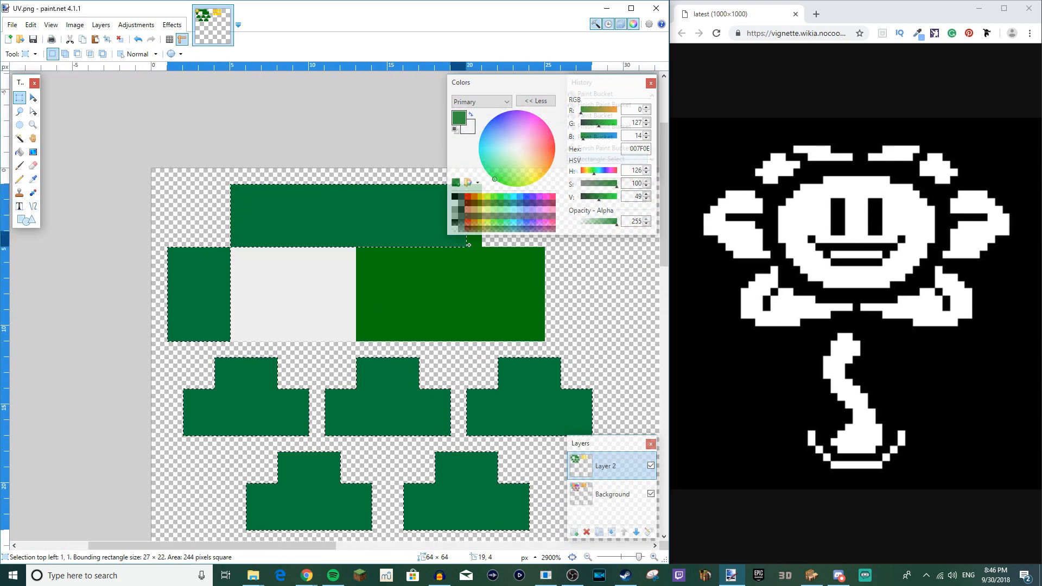
left_click_drag(361, 251, 537, 329, "ctrl")
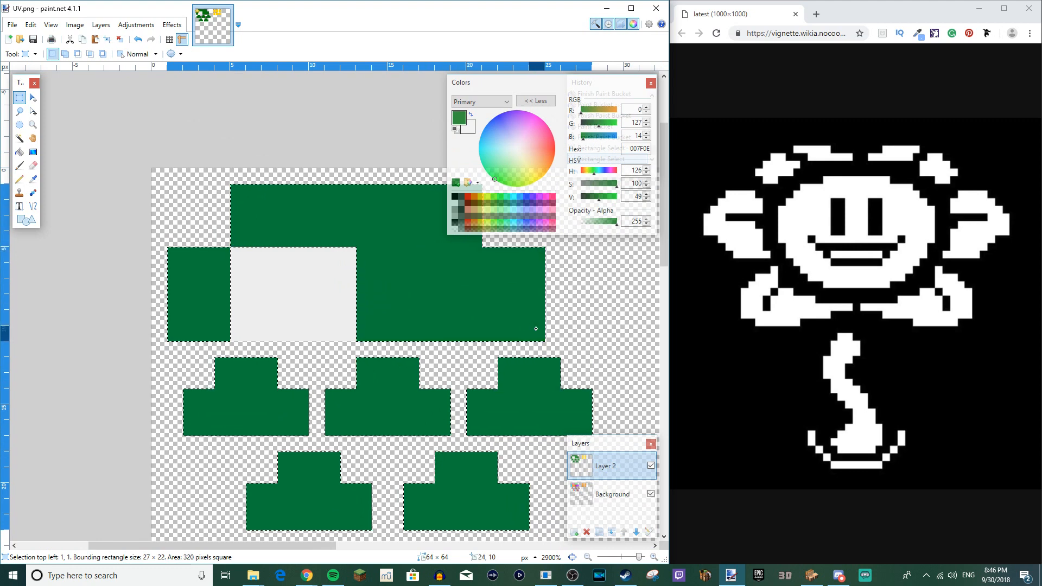
scroll(411, 286, "down", 4, "ctrl")
scroll(402, 277, "down", 1, "ctrl")
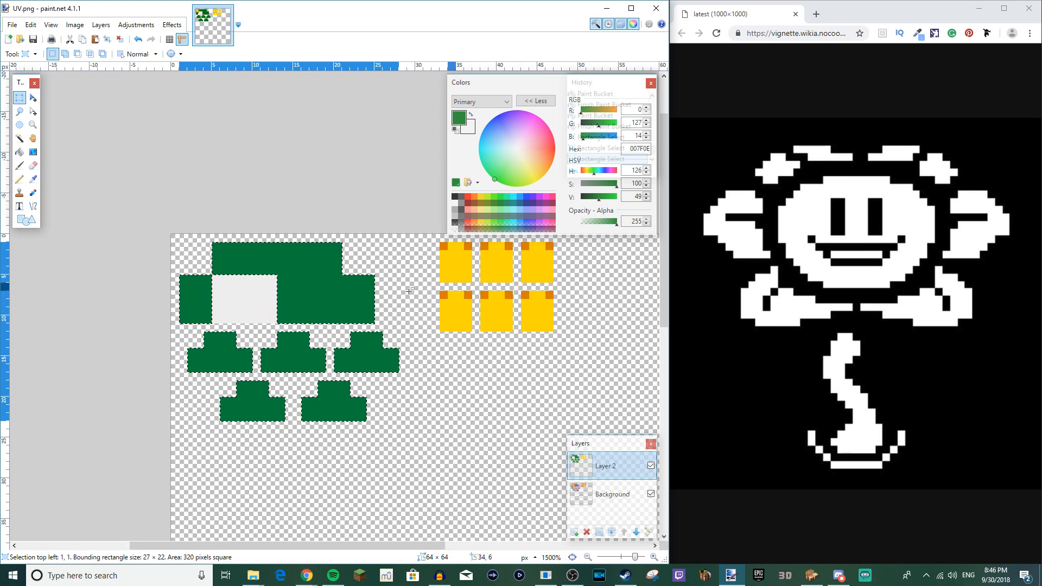
Step: Add noise to all selected green areas with color saturation 0, coverage 100 and a moderate intensity
left_click(132, 24)
mouse_move(172, 24)
mouse_move(186, 65)
left_click(152, 28)
left_click(167, 26)
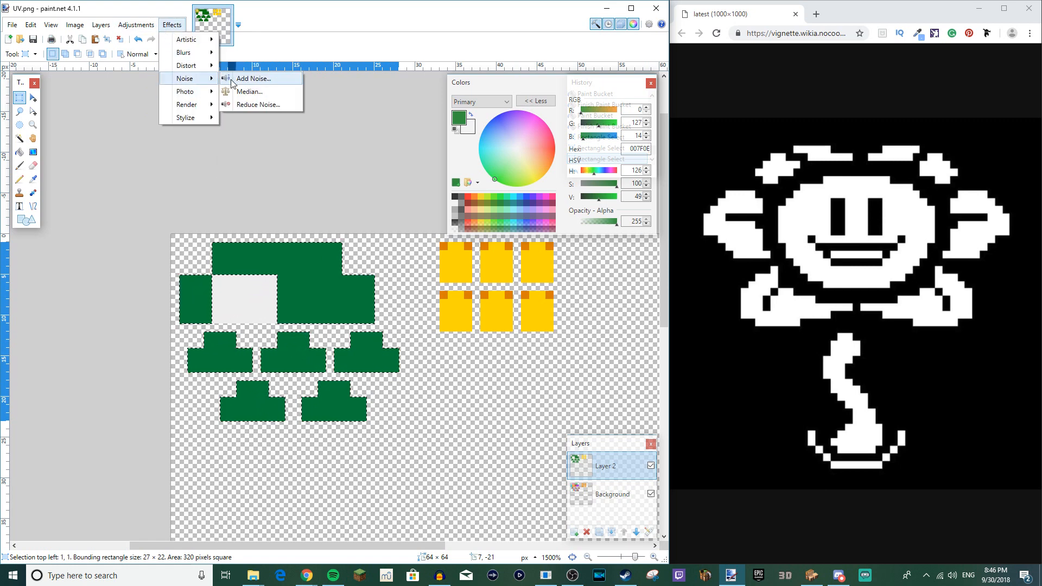
left_click(232, 81)
left_click_drag(324, 228, 491, 318)
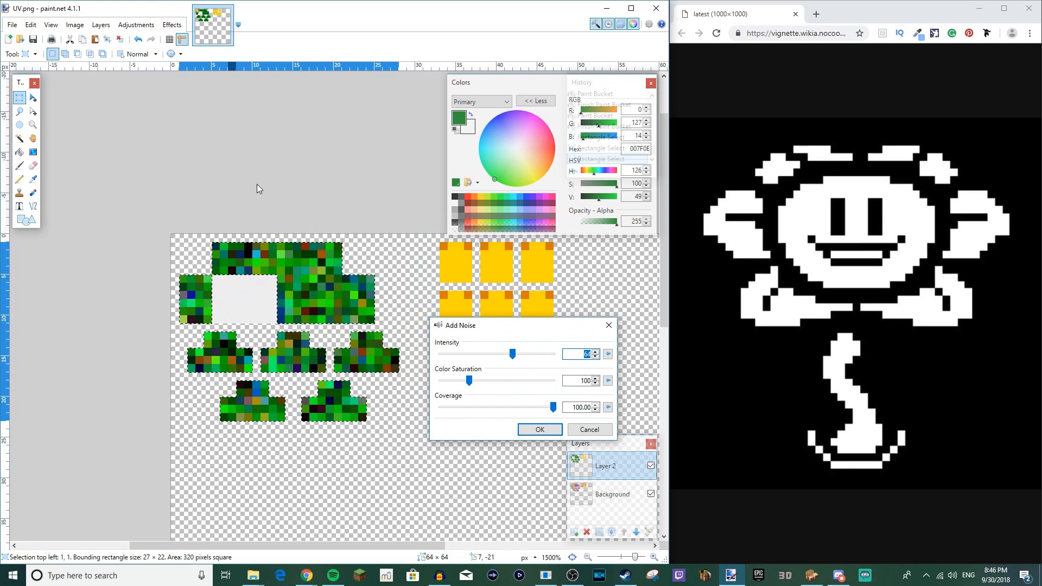
left_click_drag(515, 333, 413, 317)
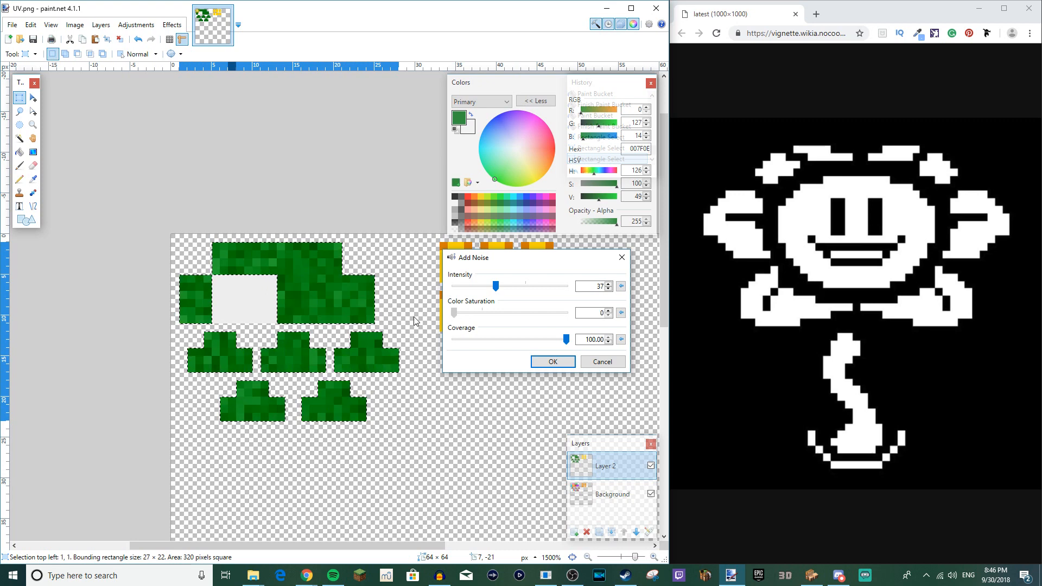
left_click_drag(496, 286, 480, 287)
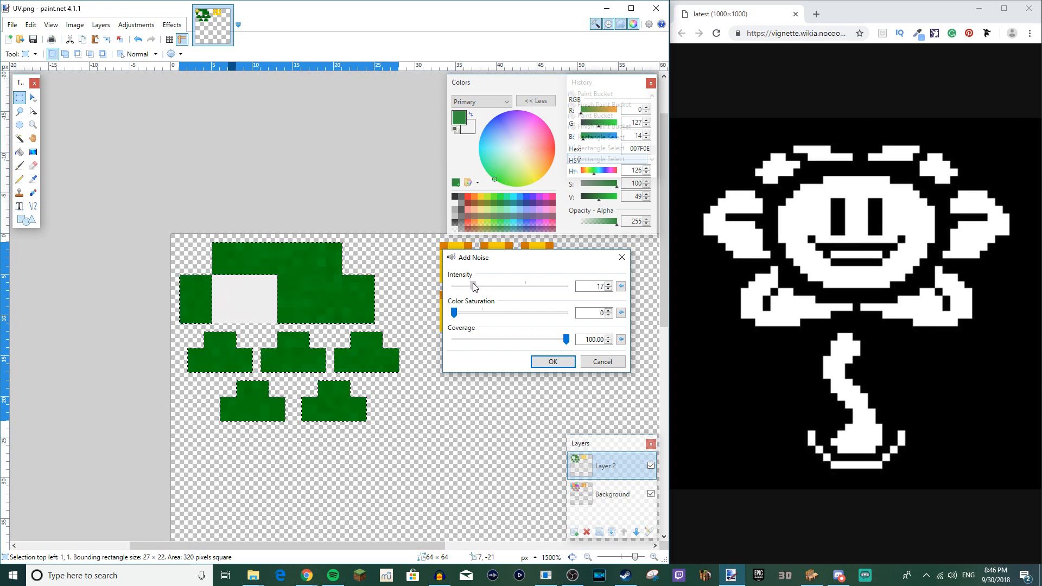
mouse_move(554, 341)
left_mouse_down()
mouse_move(543, 343)
mouse_move(567, 341)
left_mouse_up()
left_click_drag(472, 289, 479, 291)
left_click(487, 288)
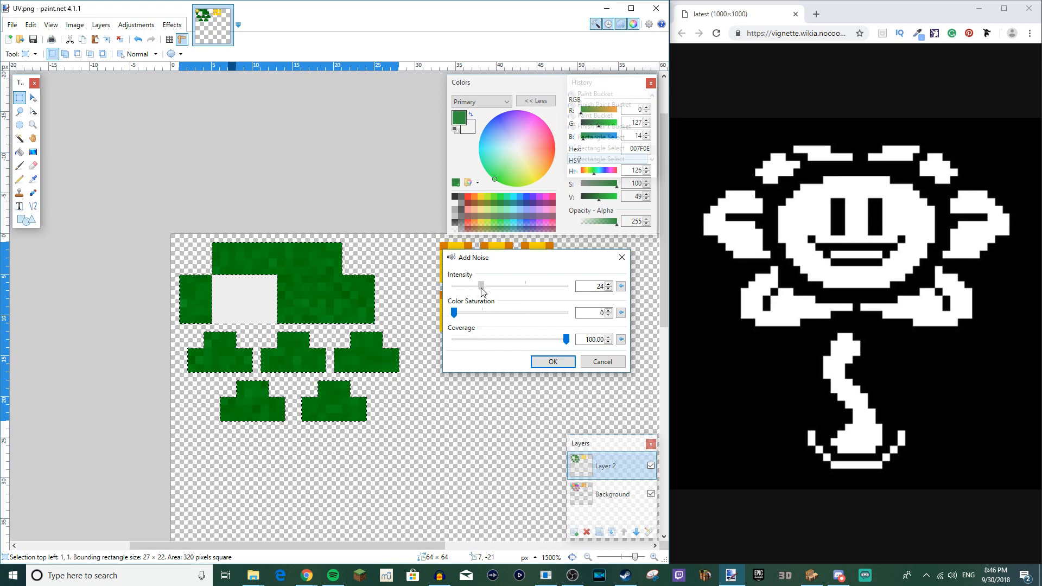
left_click_drag(489, 293, 495, 294)
left_click(549, 361)
Step: Select the head's 8 × 6 pixel grey front face and add noise at about intensity 10, color saturation 0 and coverage 100
scroll(329, 310, "up", 4, "ctrl")
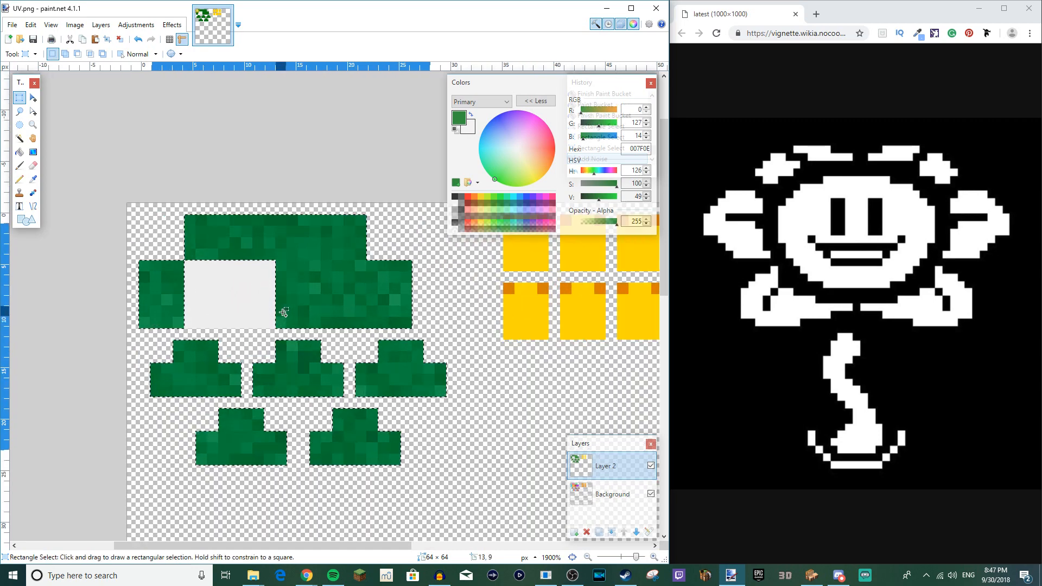
left_click_drag(395, 201, 234, 319)
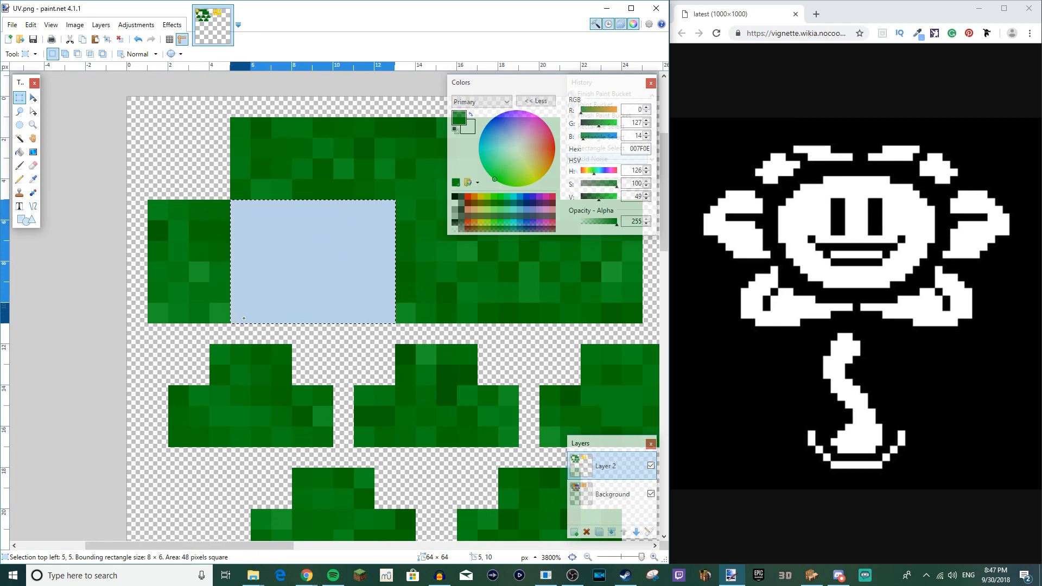
left_click(172, 25)
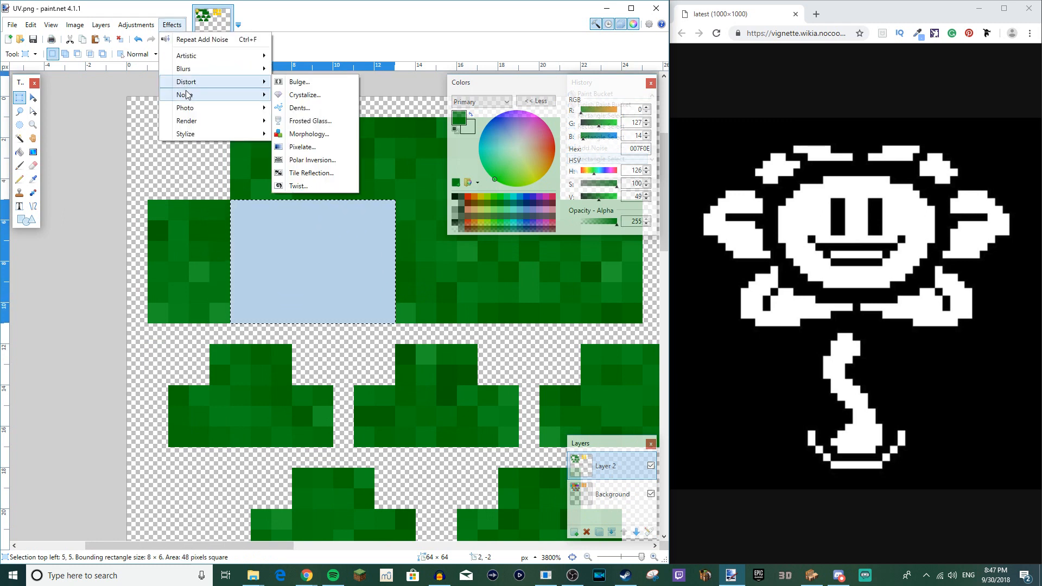
mouse_move(185, 95)
left_click(274, 96)
left_click_drag(332, 243, 470, 259)
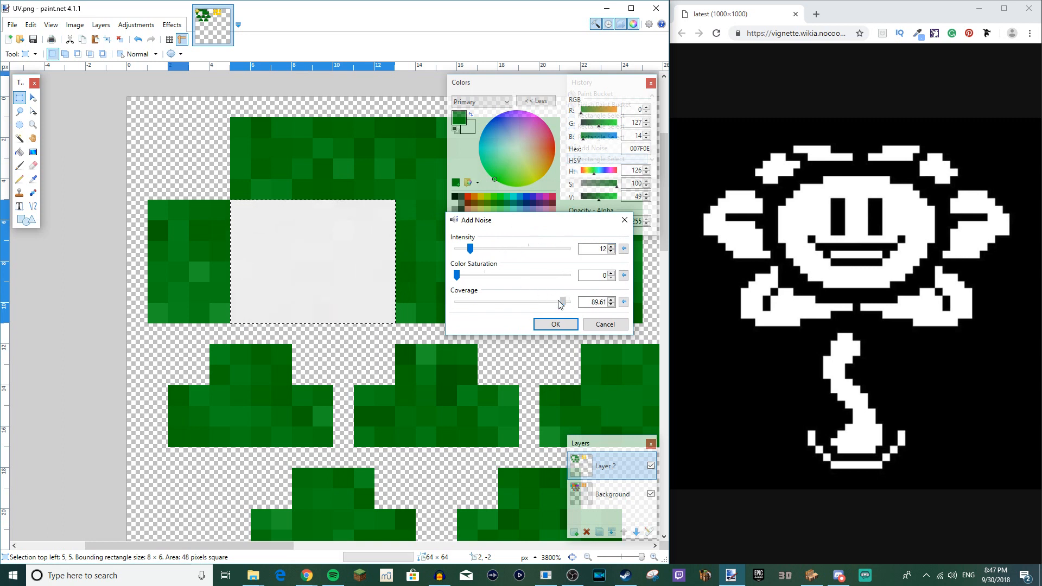
left_click_drag(479, 255, 484, 256)
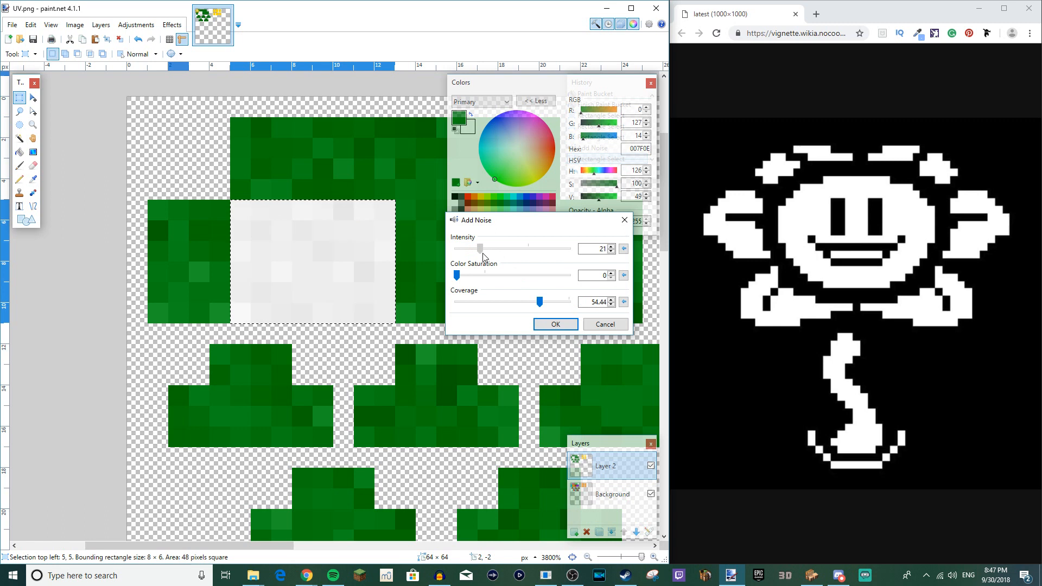
left_click(524, 300)
left_click_drag(479, 249, 471, 249)
left_click_drag(524, 302, 572, 307)
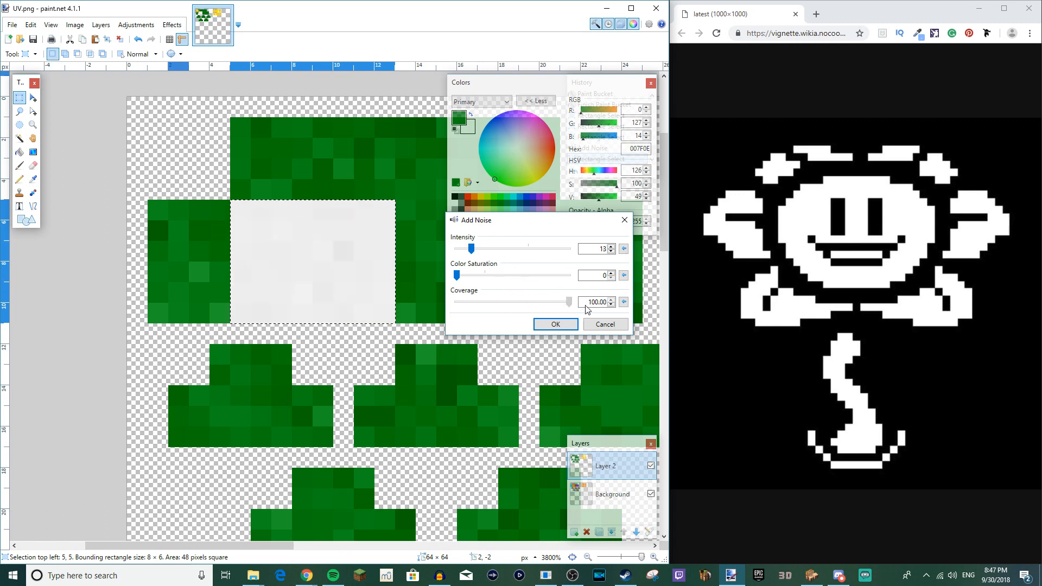
left_click_drag(472, 249, 471, 253)
left_click(554, 324)
Step: Deselect the front face and select all six yellow petals as one 14 × 11 pixel block
scroll(414, 272, "down", 3, "ctrl")
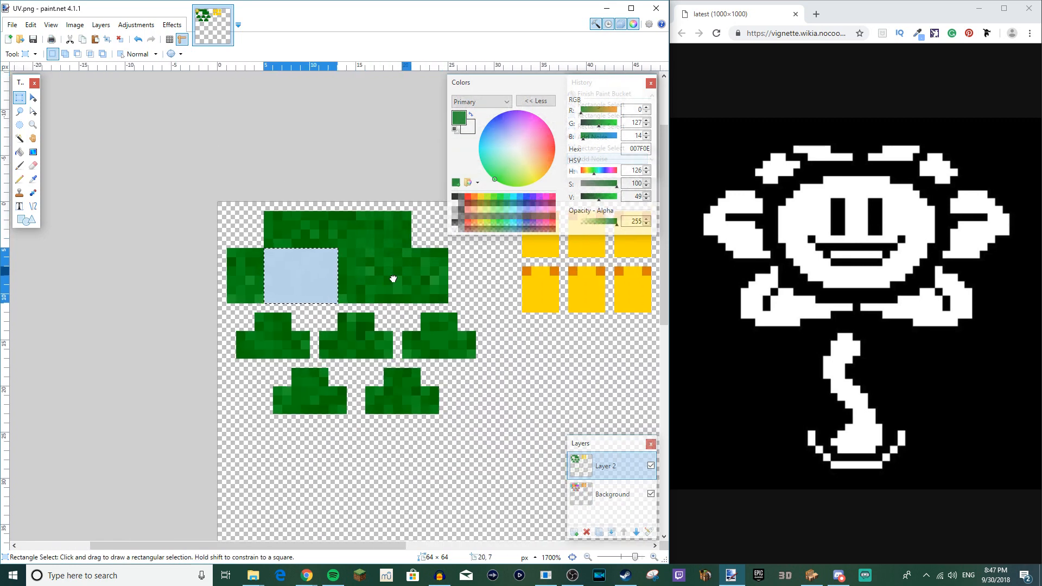
left_click(476, 297)
scroll(420, 269, "up", 2, "ctrl")
left_click_drag(404, 253, 437, 280)
scroll(437, 274, "down", 3, "ctrl")
scroll(456, 268, "up", 1, "ctrl")
left_click_drag(348, 244, 462, 334)
Step: Add noise to the selected petals with intensity 45, color saturation 0 and coverage 100
left_click(172, 24)
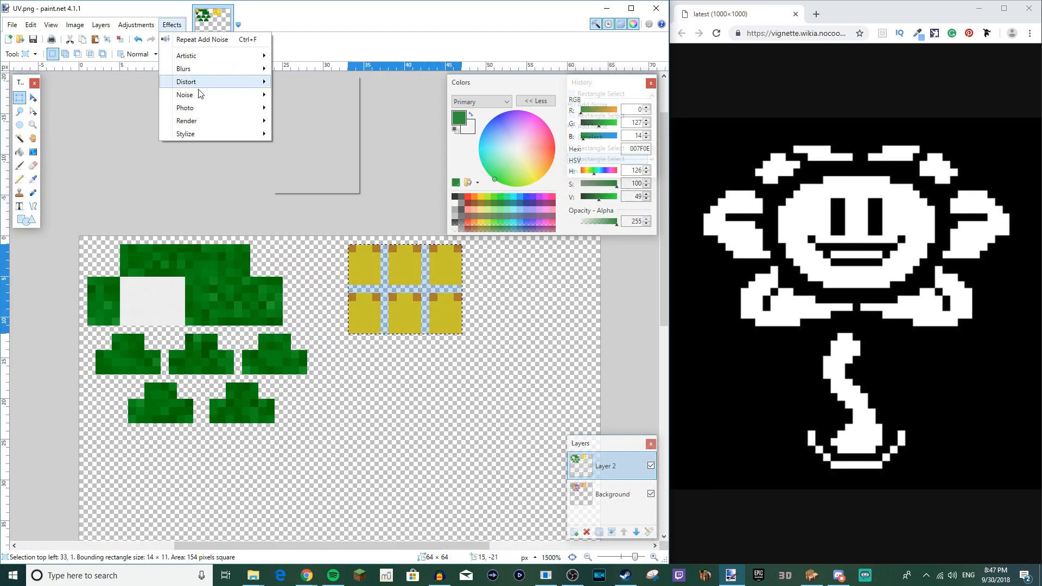
mouse_move(185, 95)
left_click(327, 106)
left_click(418, 239)
left_click(172, 24)
mouse_move(185, 95)
left_click(326, 91)
left_click_drag(394, 235, 510, 353)
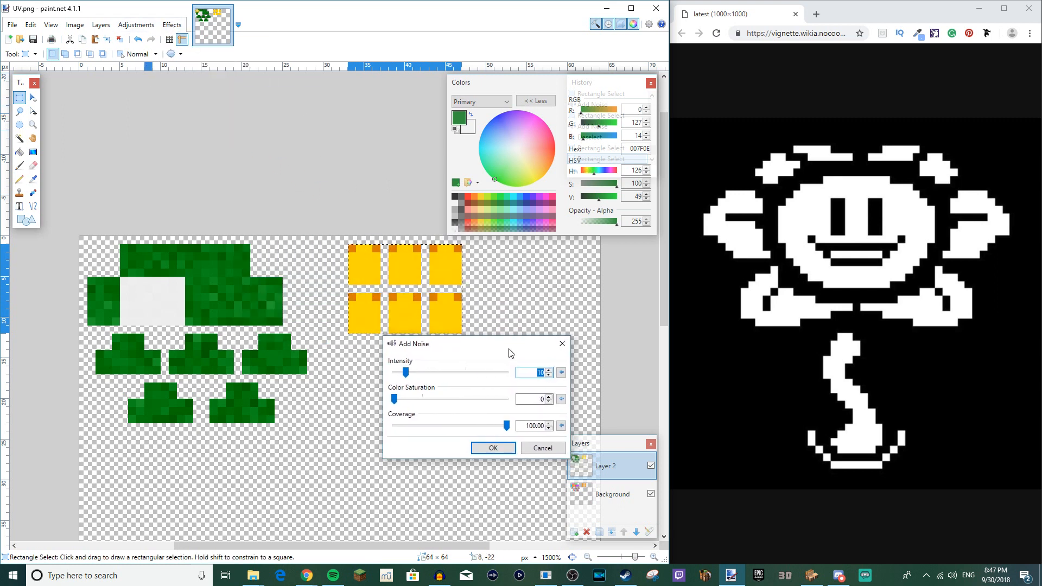
left_click_drag(405, 373, 442, 371)
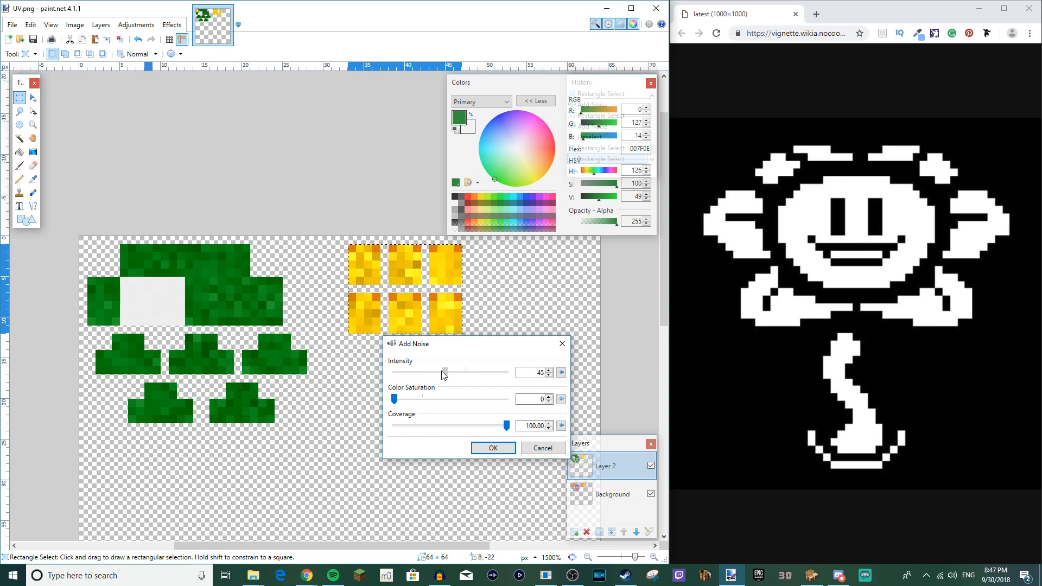
left_click(493, 448)
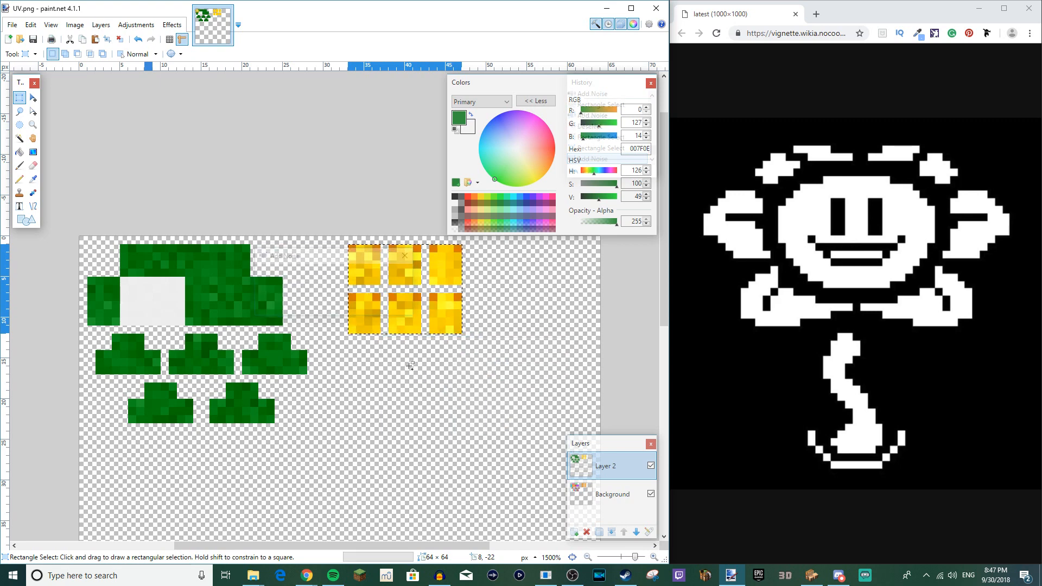
Step: Select the two middle columns below the top row on each of the six petals
scroll(410, 302, "up", 5, "ctrl")
left_click_drag(421, 256, 452, 407)
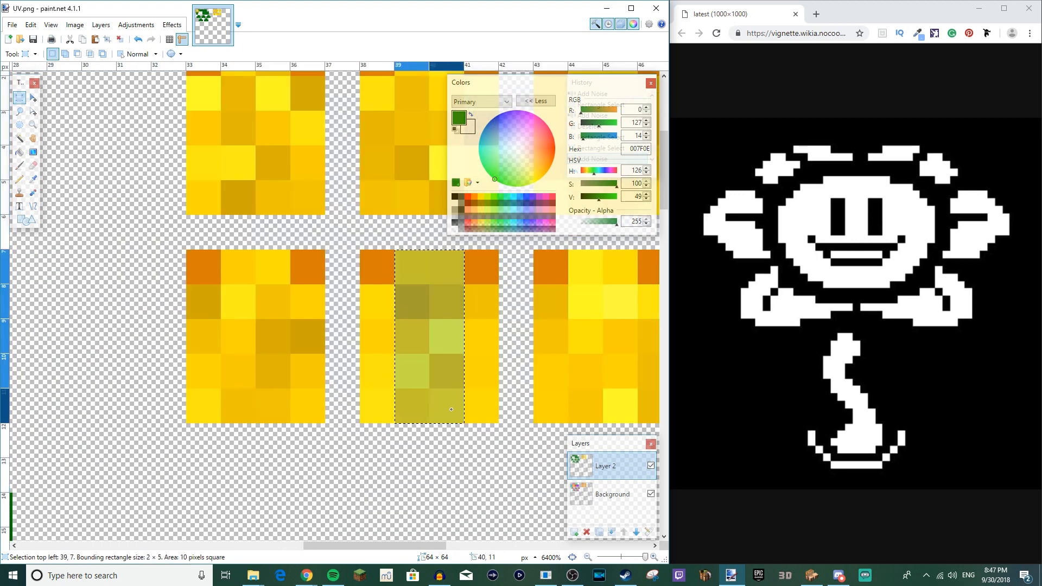
left_click_drag(424, 311, 451, 407)
left_click_drag(276, 301, 238, 407, "ctrl")
middle_click_drag(274, 262, 309, 435)
left_click_drag(268, 270, 312, 375, "ctrl")
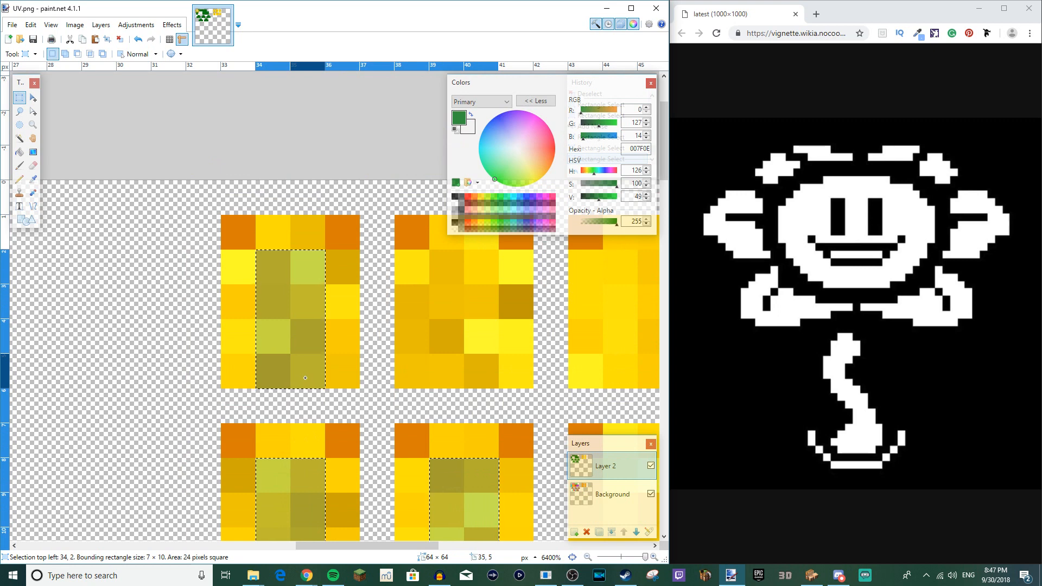
left_click_drag(441, 266, 478, 360, "ctrl")
middle_click_drag(478, 360, 304, 395)
left_click_drag(433, 288, 491, 419, "ctrl")
middle_click_drag(477, 461, 442, 288)
left_click_drag(399, 323, 461, 455, "ctrl")
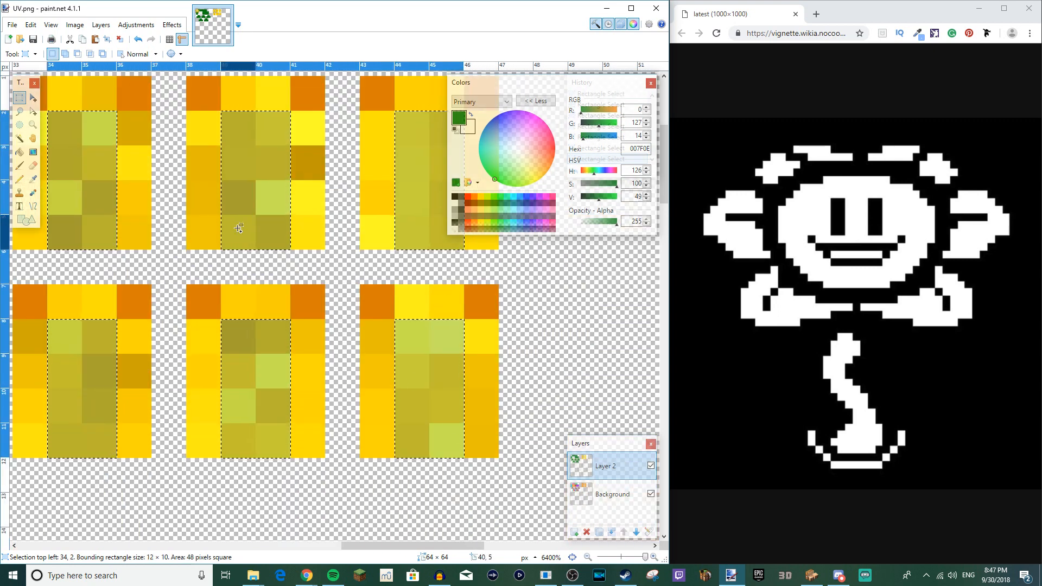
Step: Darken the selected petal centers slightly by lowering the lightness in Hue / Saturation
left_click(136, 24)
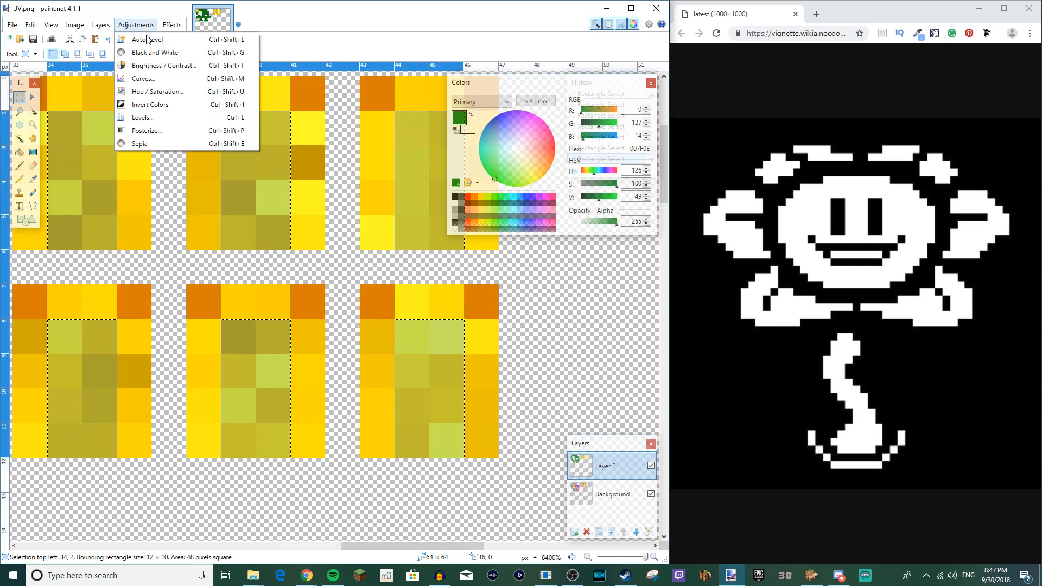
left_click(158, 92)
left_click_drag(308, 310, 304, 315)
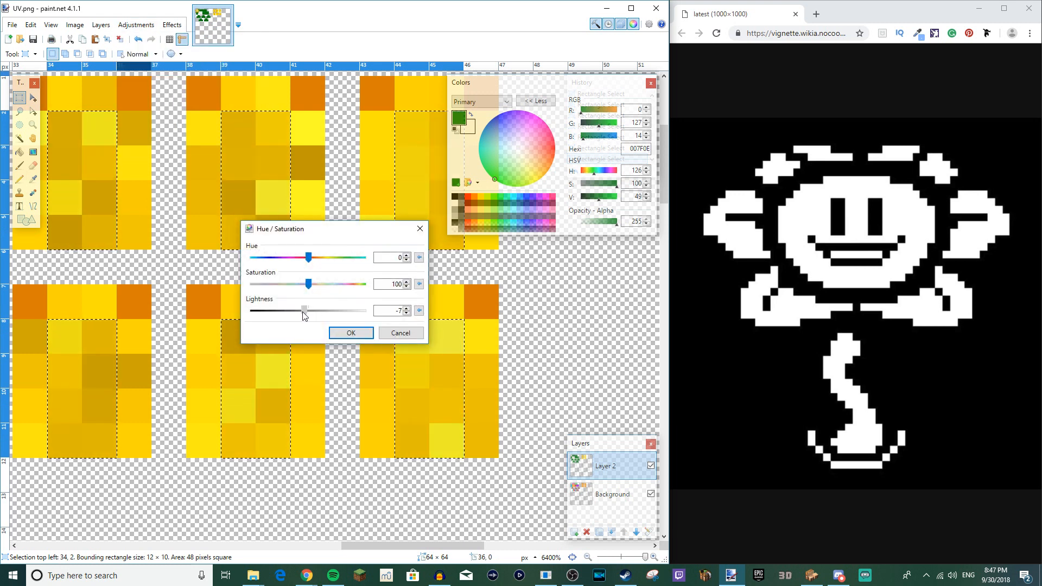
left_click(351, 333)
Step: Select only the right-hand center column, 1 × 4 pixels below the top row, on each of the six petals
left_click_drag(277, 336, 279, 454)
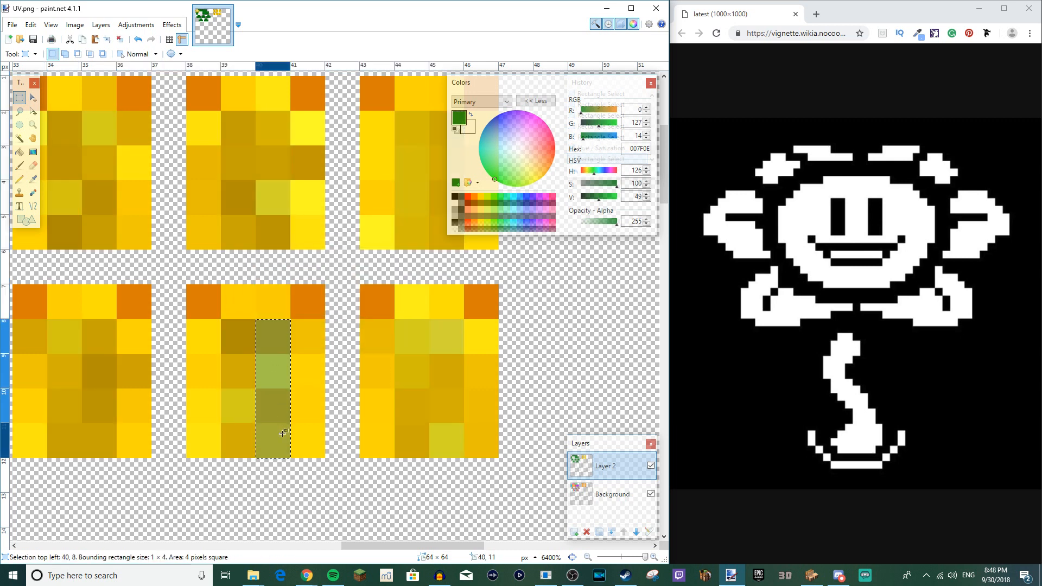
left_click_drag(450, 337, 456, 453, "ctrl")
scroll(385, 387, "left", 2, "shift")
left_click_drag(239, 337, 239, 453, "ctrl")
scroll(251, 255, "up", 1)
left_click_drag(251, 204, 244, 304, "ctrl")
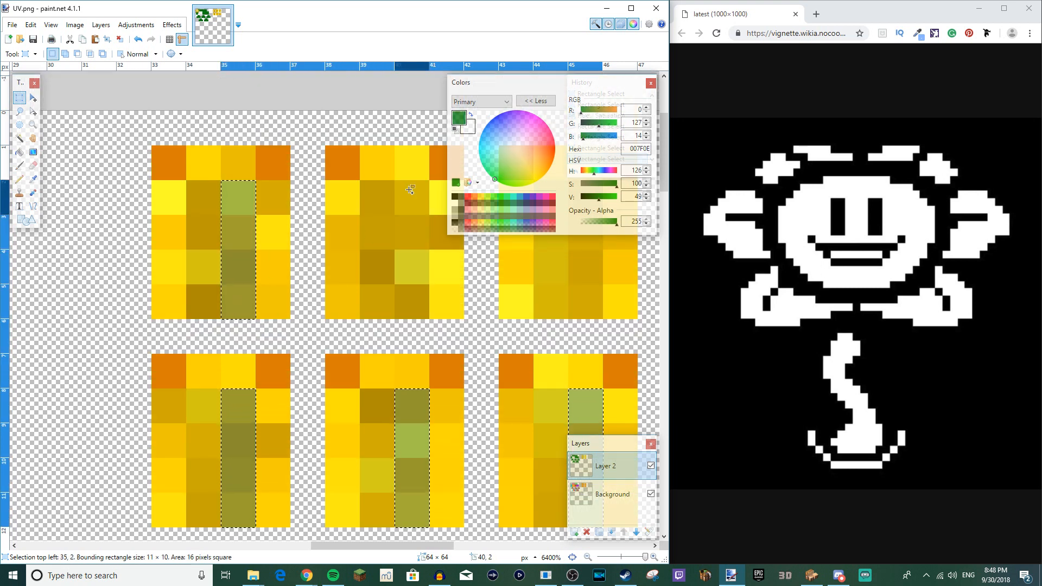
left_click_drag(412, 190, 419, 265, "ctrl")
middle_click_drag(419, 266, 384, 300)
left_click_drag(549, 239, 548, 342, "ctrl")
middle_click_drag(532, 300, 463, 300)
Step: Try repeating the last noise effect, and undo it back to the petal column selection
key("ctrl+f")
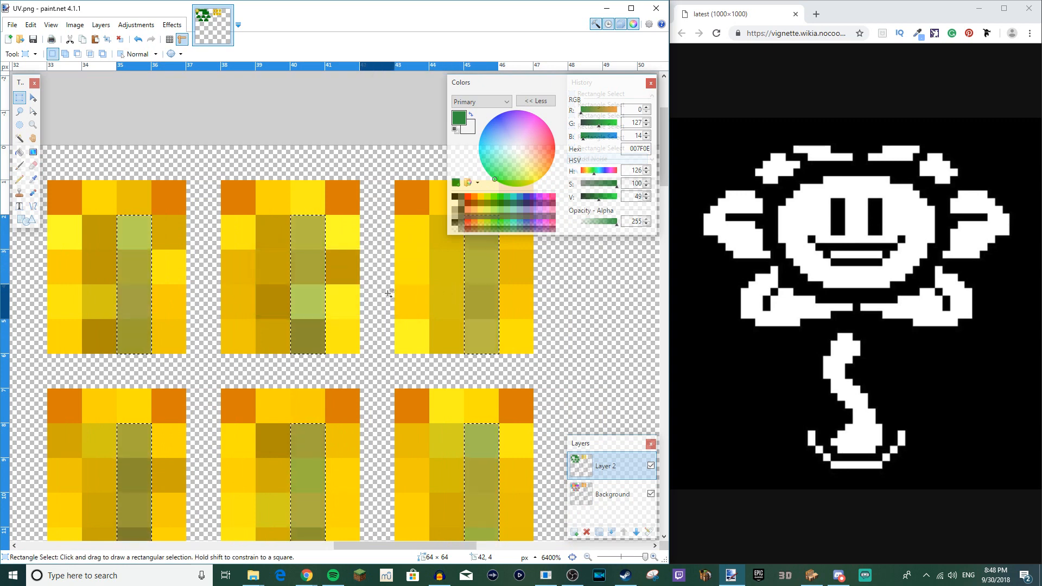
scroll(390, 290, "down", 1, "ctrl")
scroll(430, 297, "down", 3, "ctrl")
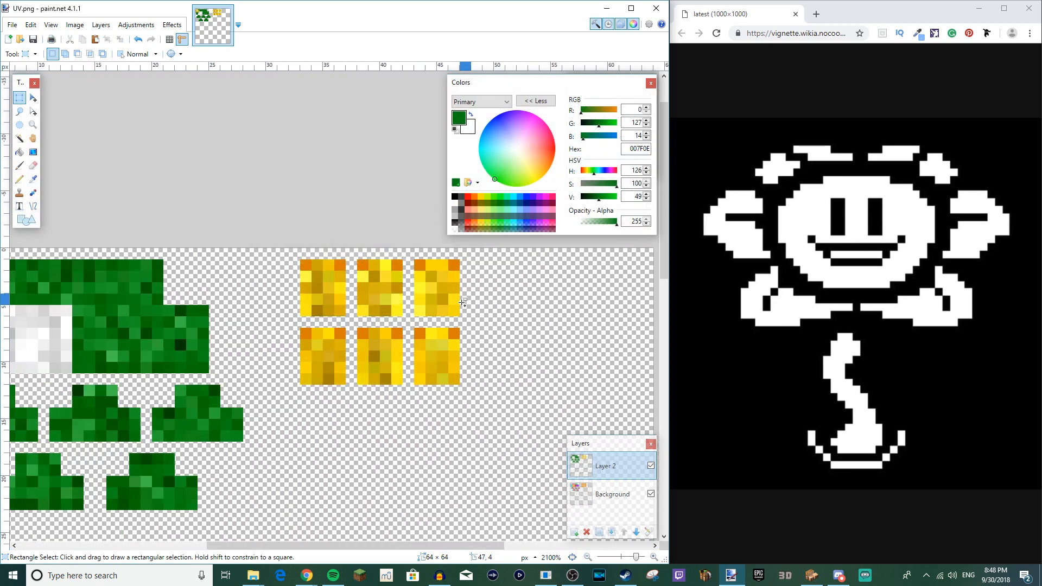
key("ctrl+z")
key("ctrl+z")
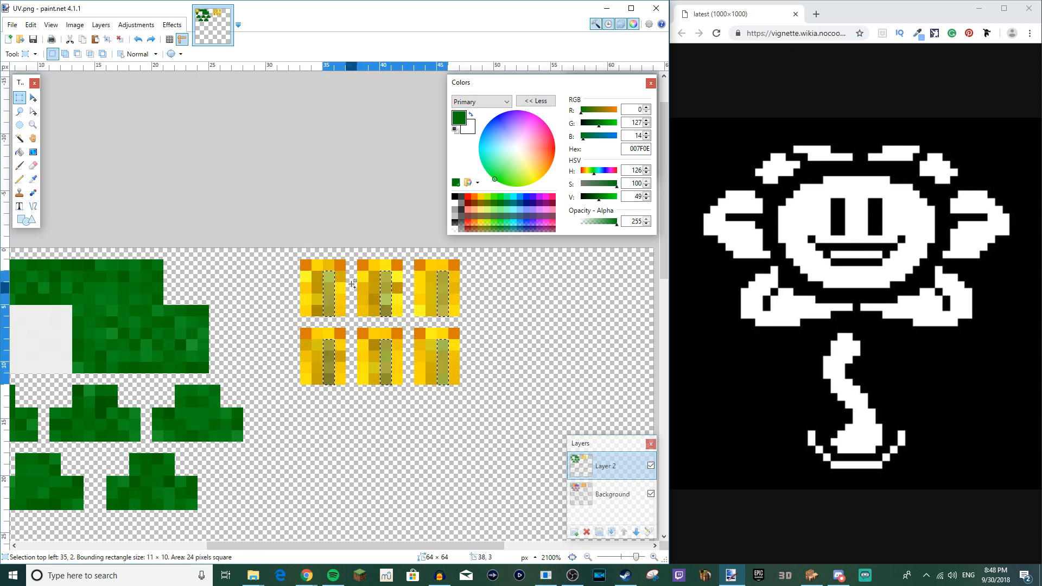
Step: Darken the selected petal columns with Hue / Saturation at lightness -17 and adjusted saturation, and clear the selection
left_click(172, 24)
left_click(172, 24)
left_click(136, 24)
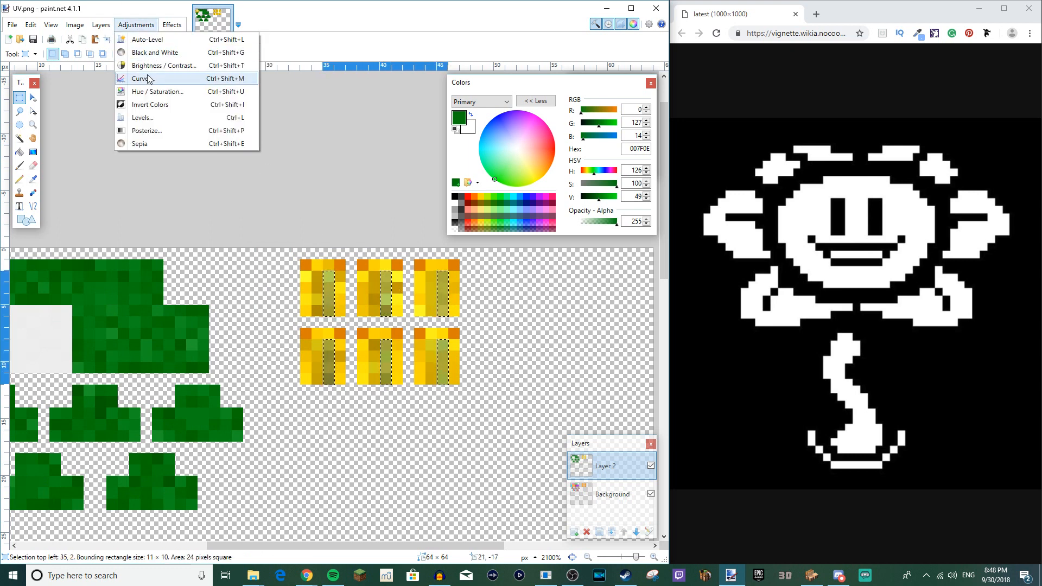
left_click(149, 92)
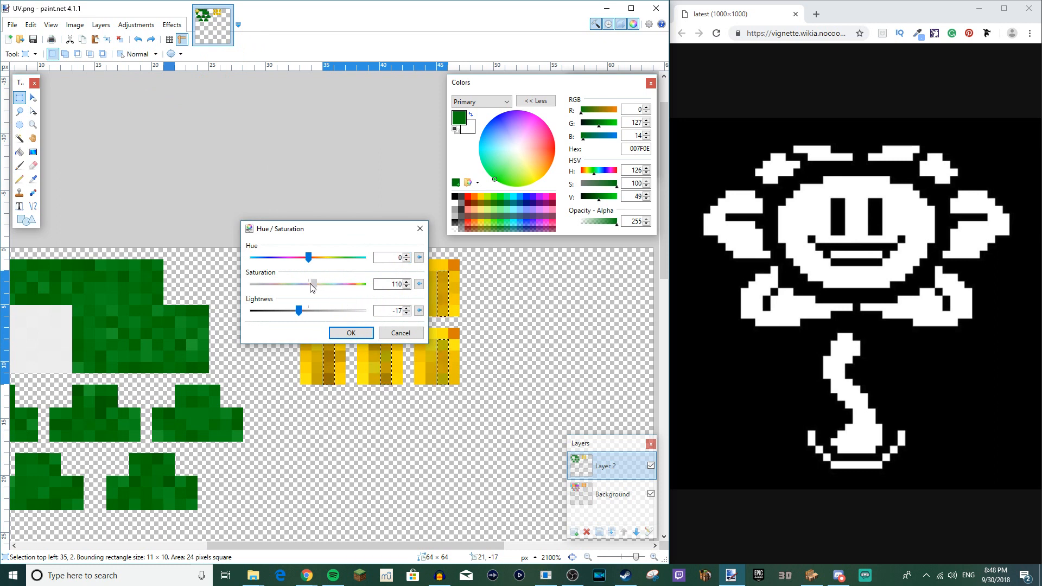
left_click_drag(305, 288, 302, 288)
left_click(351, 332)
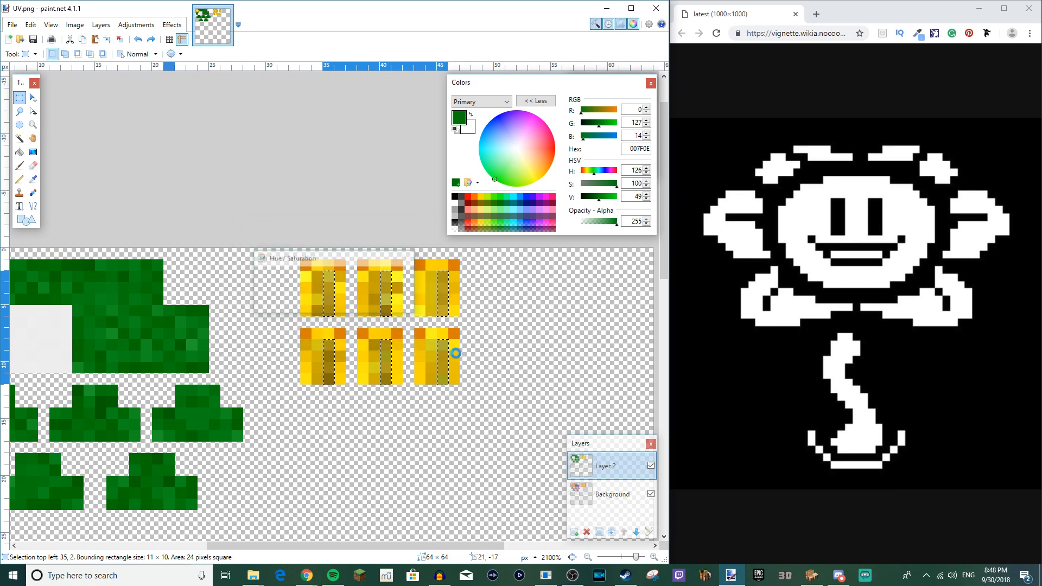
left_click(426, 355)
scroll(426, 354, "down", 4, "ctrl")
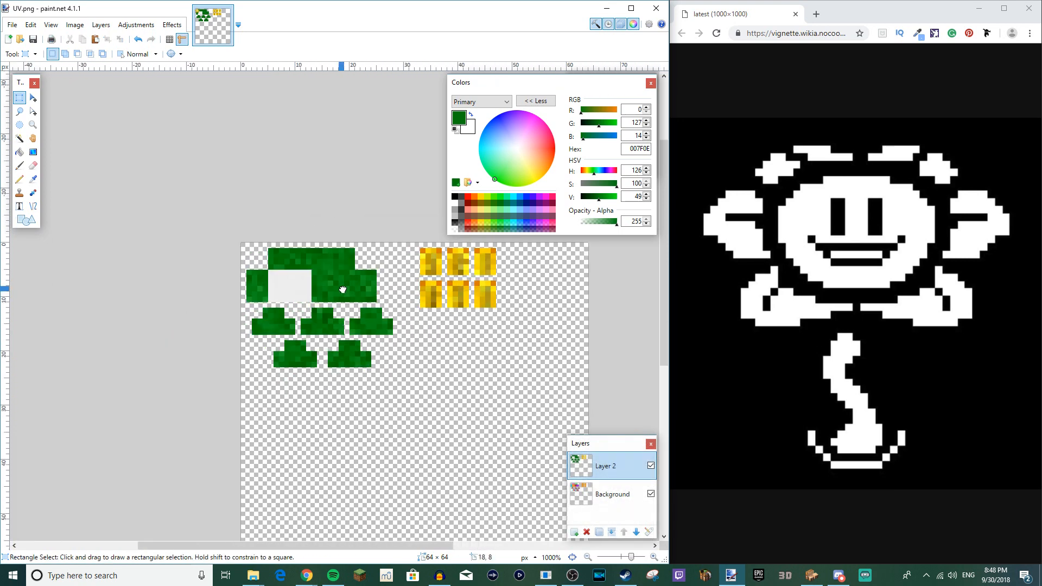
key("ctrl+s")
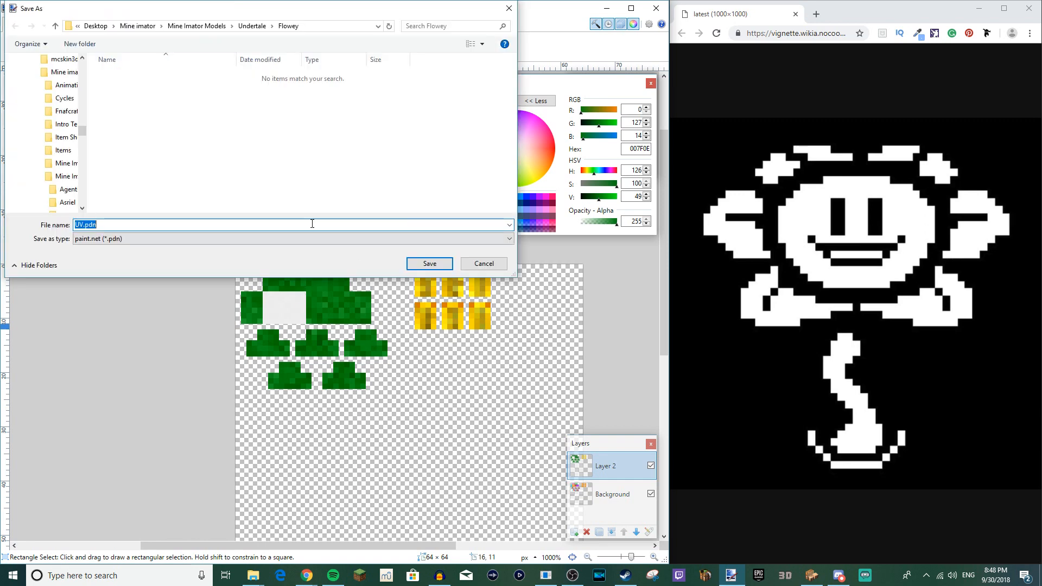
left_click(109, 239)
left_click(98, 281)
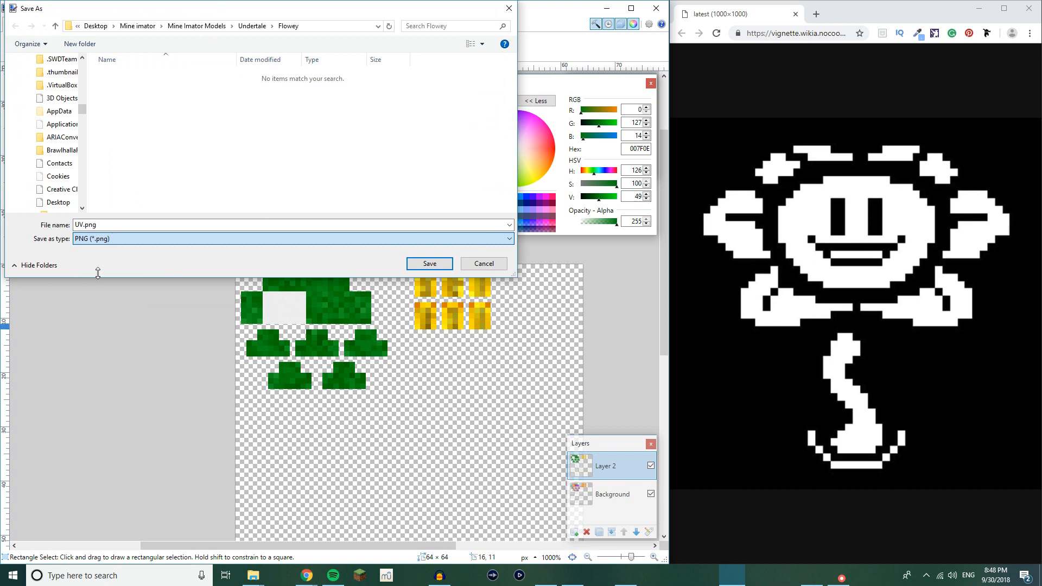
left_click_drag(107, 225, 48, 224)
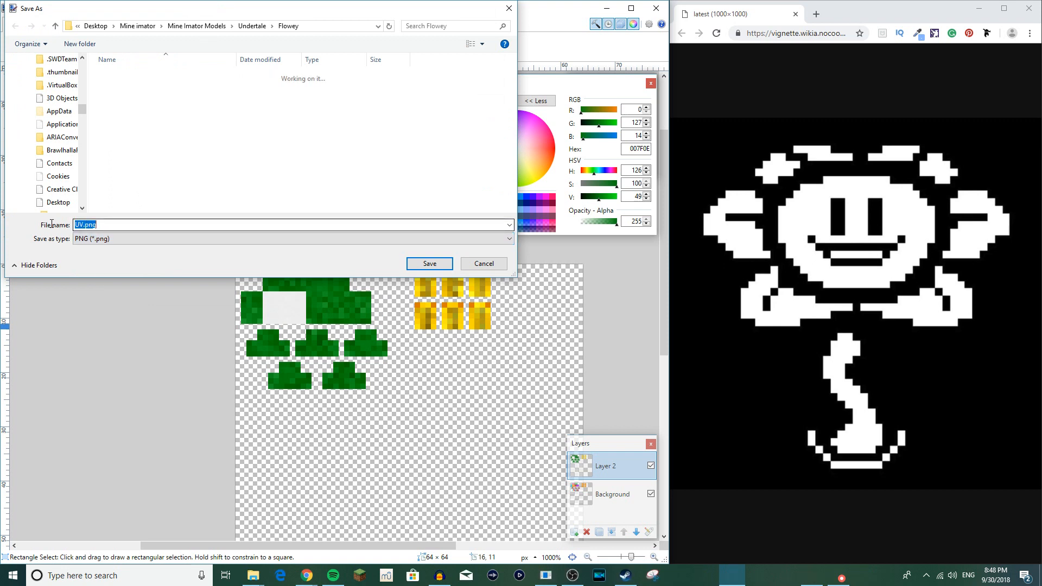
type("Texture")
left_click(429, 263)
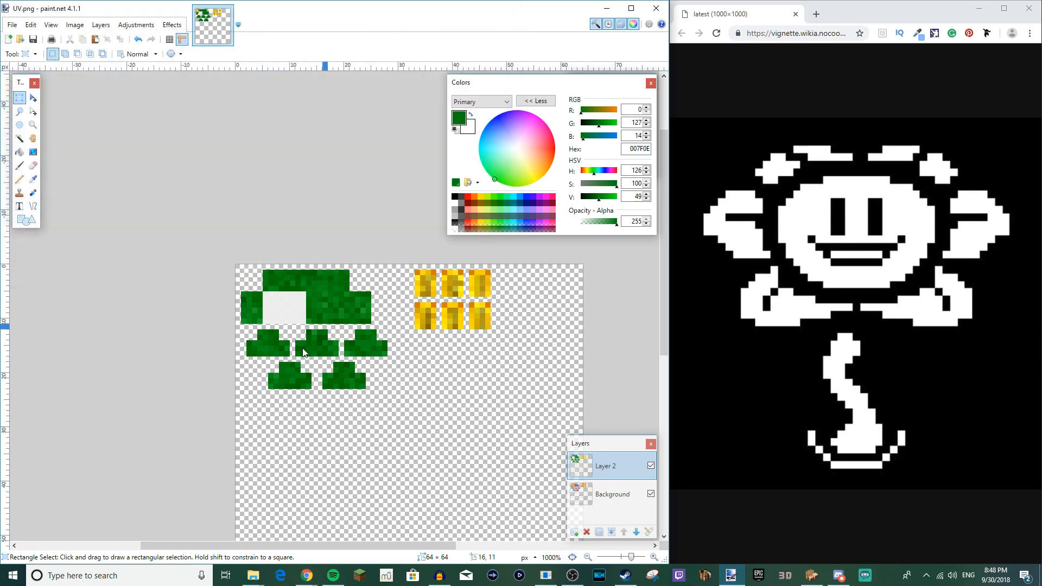
left_click(361, 300)
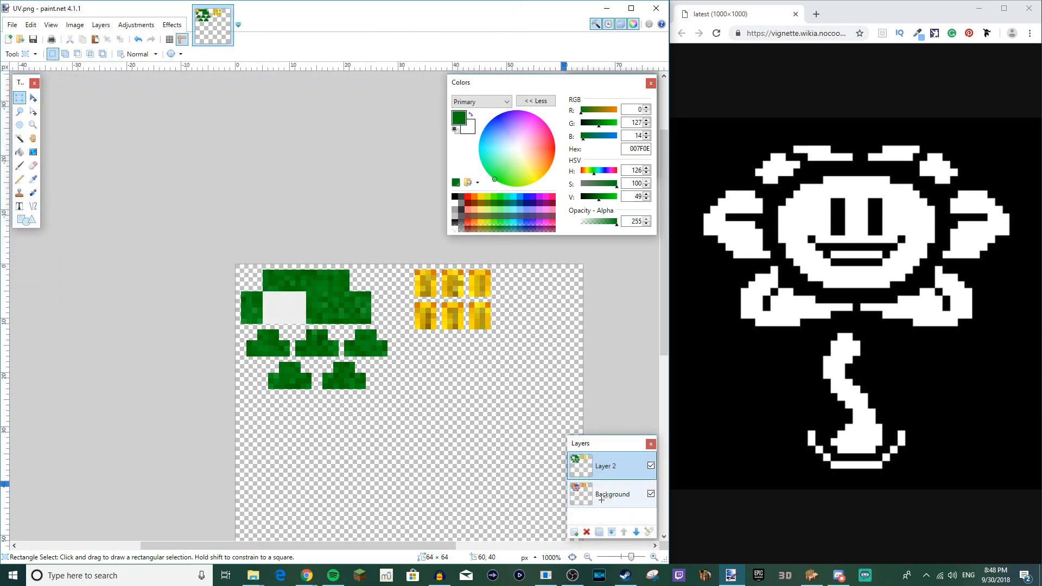
Step: Delete the Background layer and save the image as Texture.png with auto-detected bit depth
left_click(602, 498)
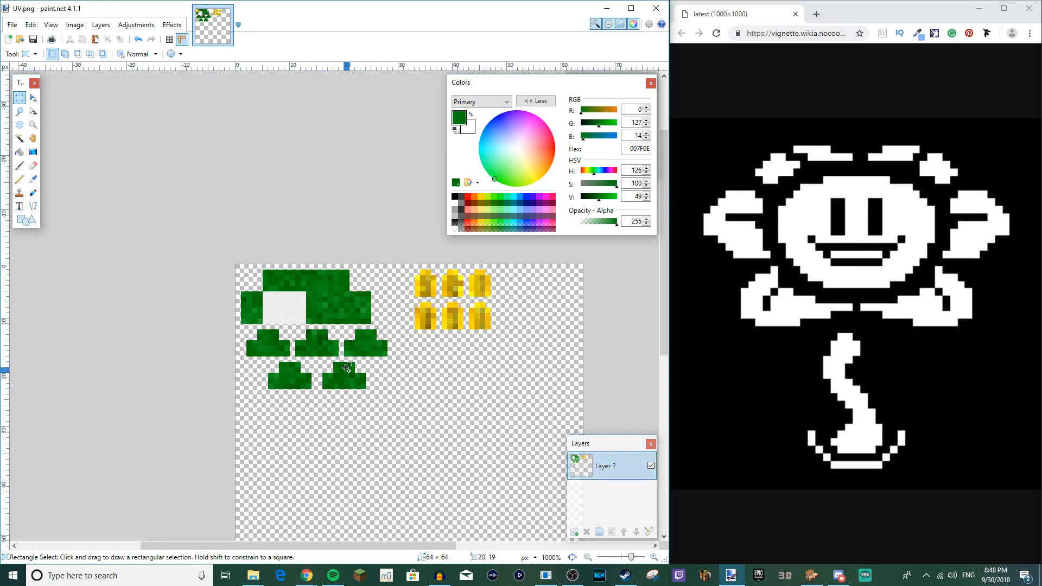
key("ctrl+shift+s")
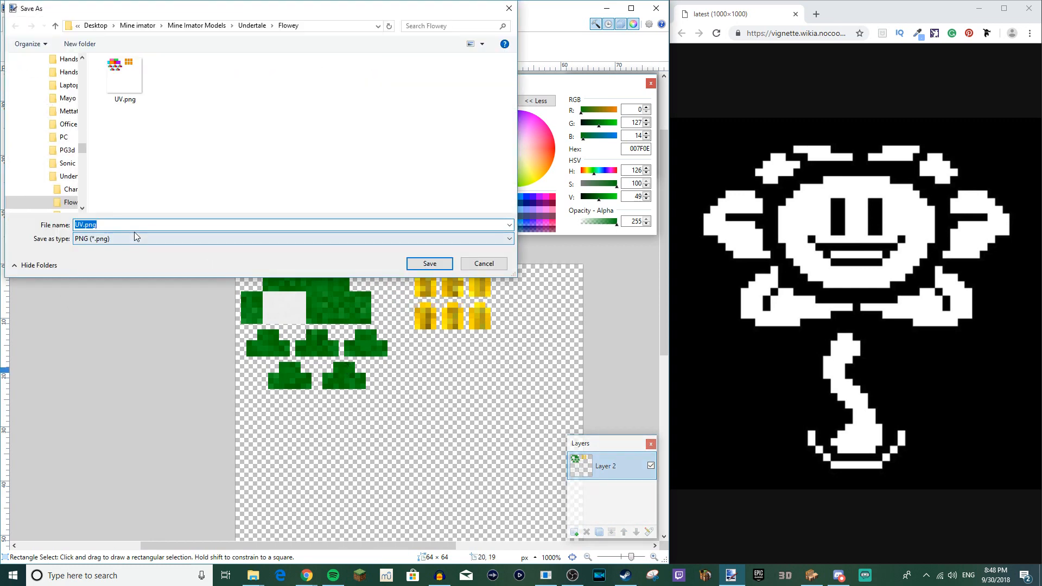
type("Textu")
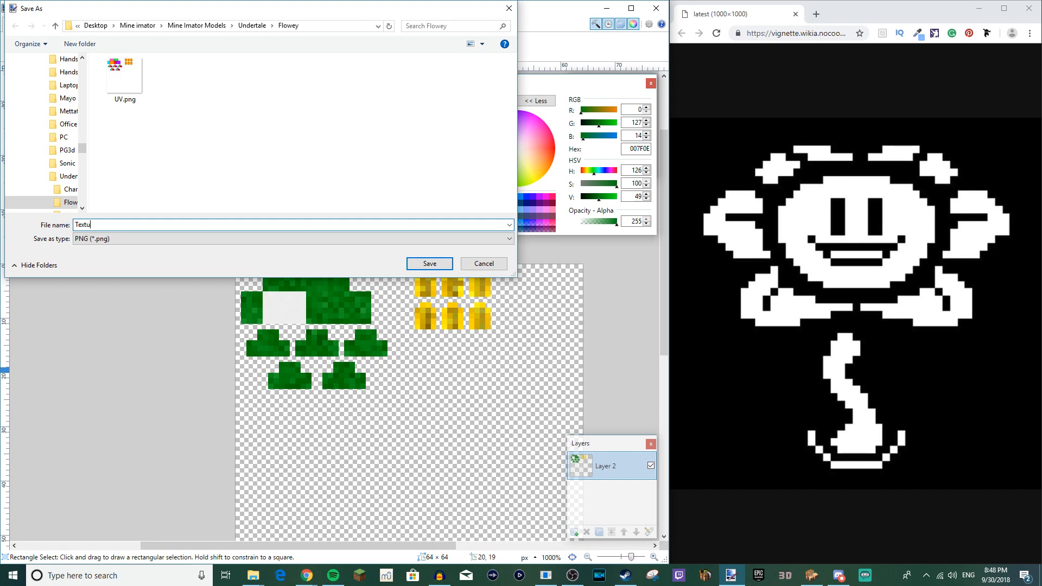
type("re")
key("Return")
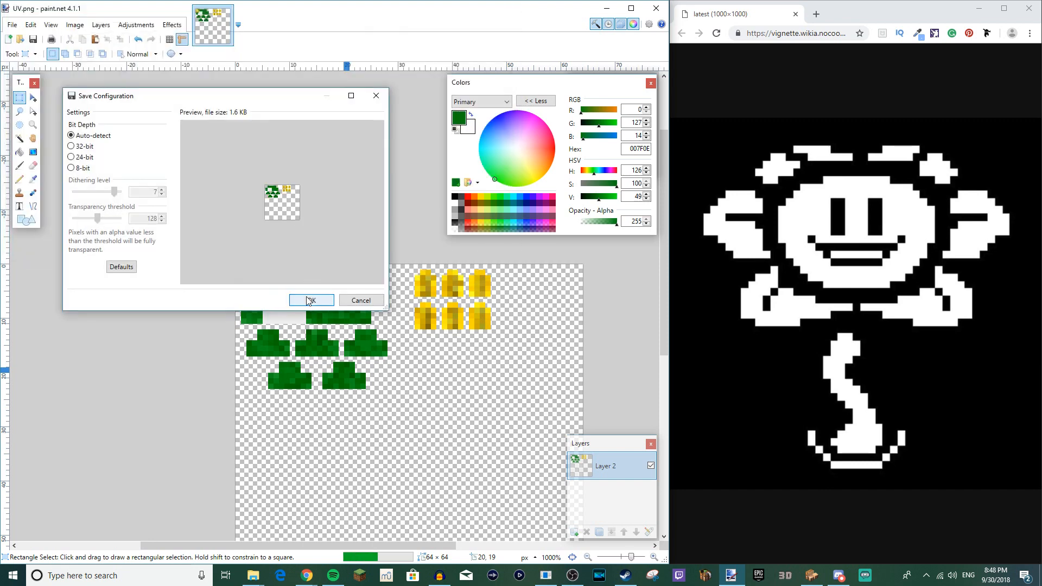
key("Return")
middle_click_drag(311, 275, 197, 194)
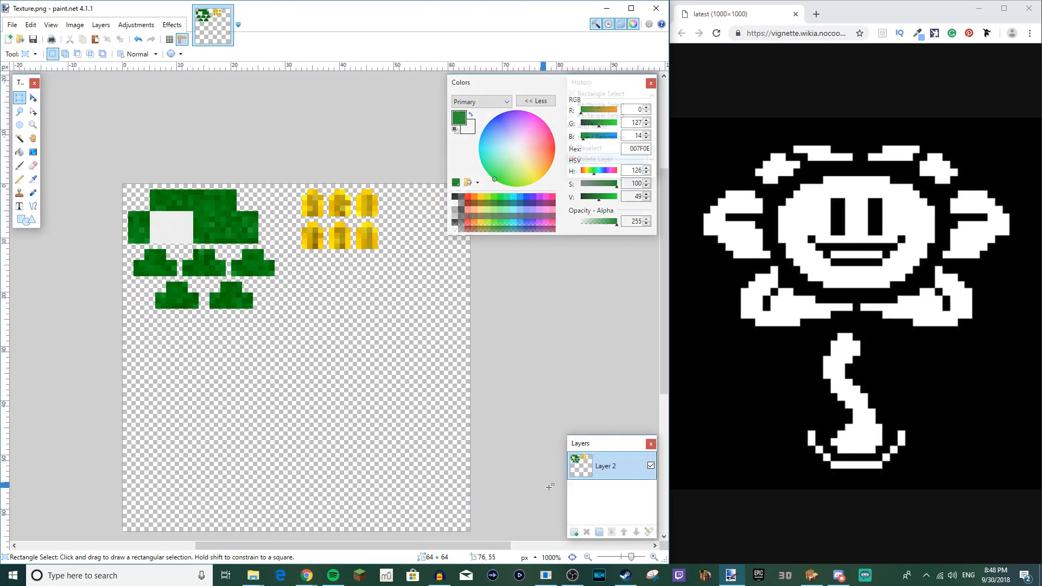
Step: Switch to Modelbench, import Texture.png and apply it as the model's texture
left_click(813, 574)
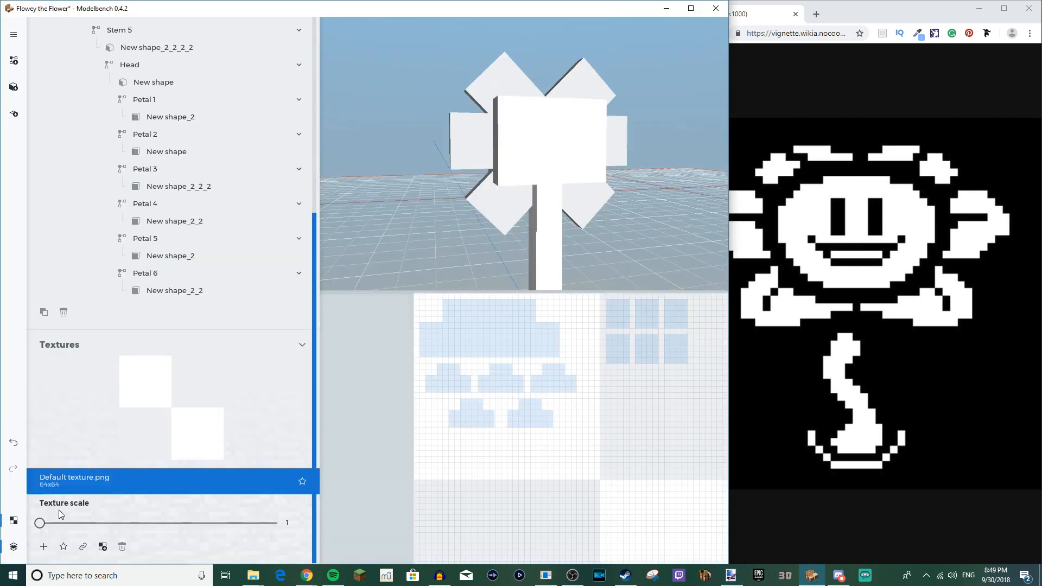
left_click(43, 547)
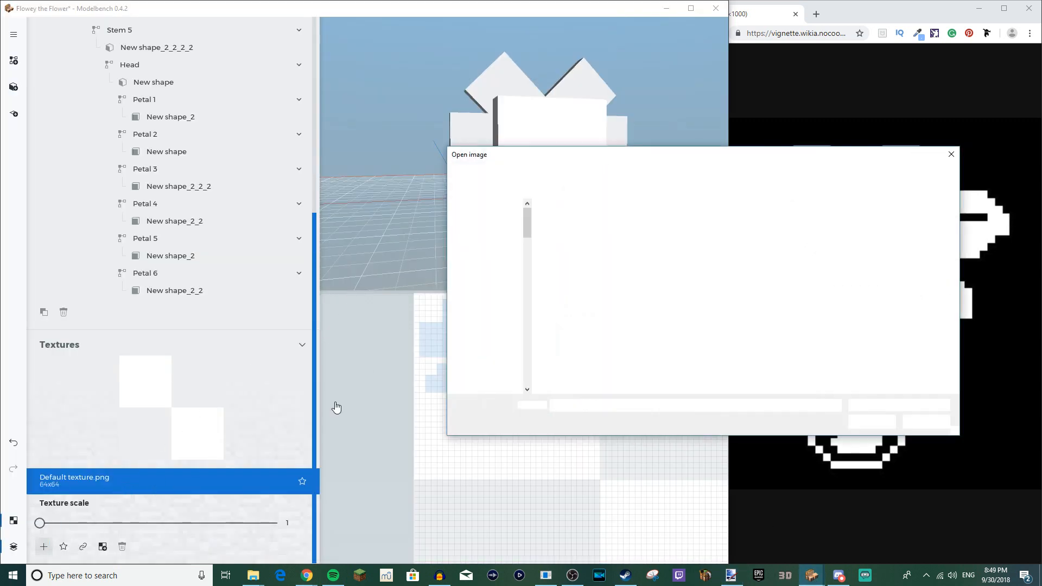
double_click(571, 225)
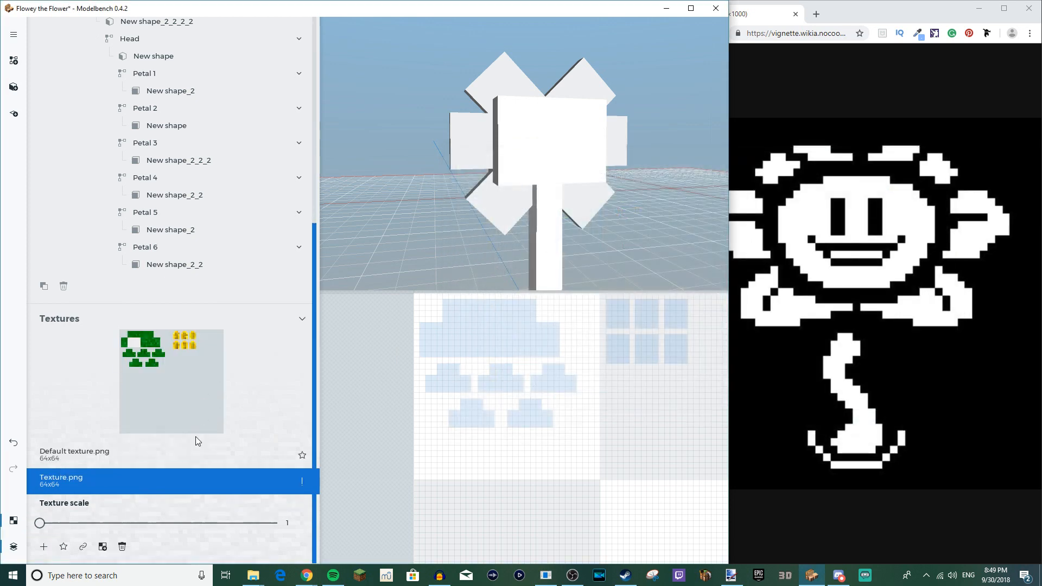
left_click(63, 546)
left_click_drag(391, 191, 549, 201)
left_click_drag(449, 161, 462, 185)
mouse_move(538, 182)
left_mouse_down()
mouse_move(461, 182)
mouse_move(570, 183)
mouse_move(537, 182)
left_mouse_up()
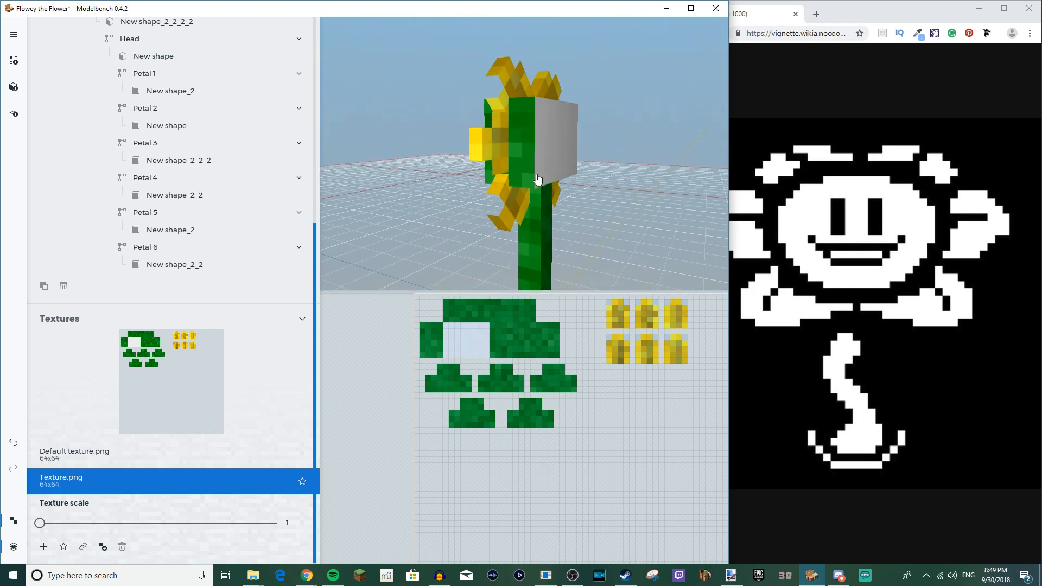
Step: Select the head shape, try shifting its UV layout, and realign its Front face with the white rectangle
left_click_drag(560, 360, 591, 397)
scroll(591, 397, "up", 4)
left_click_drag(505, 349, 571, 429)
left_click(551, 169)
left_click_drag(507, 366, 457, 370)
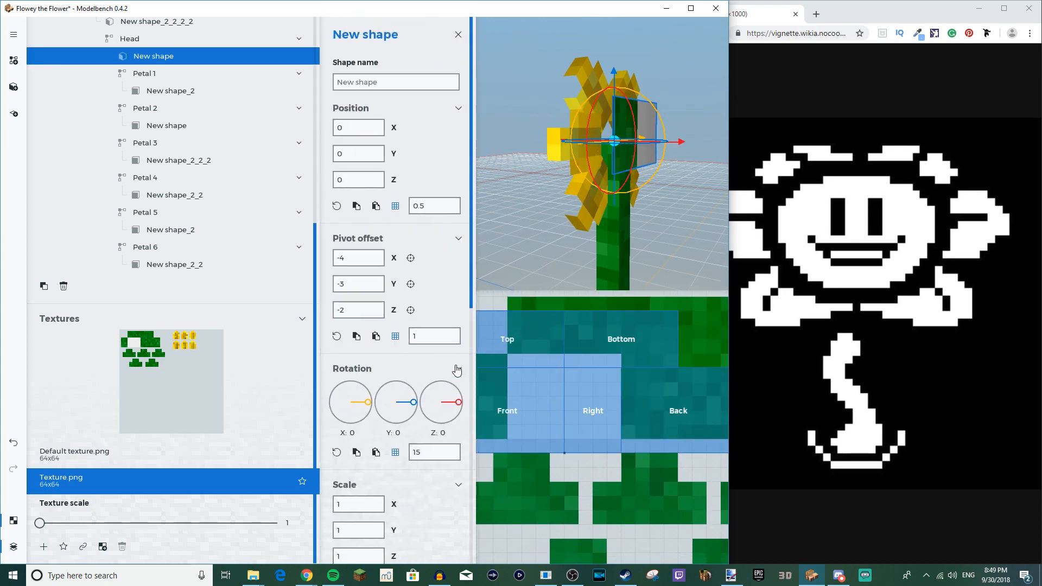
left_click_drag(520, 272, 535, 276)
middle_click_drag(502, 372, 594, 372)
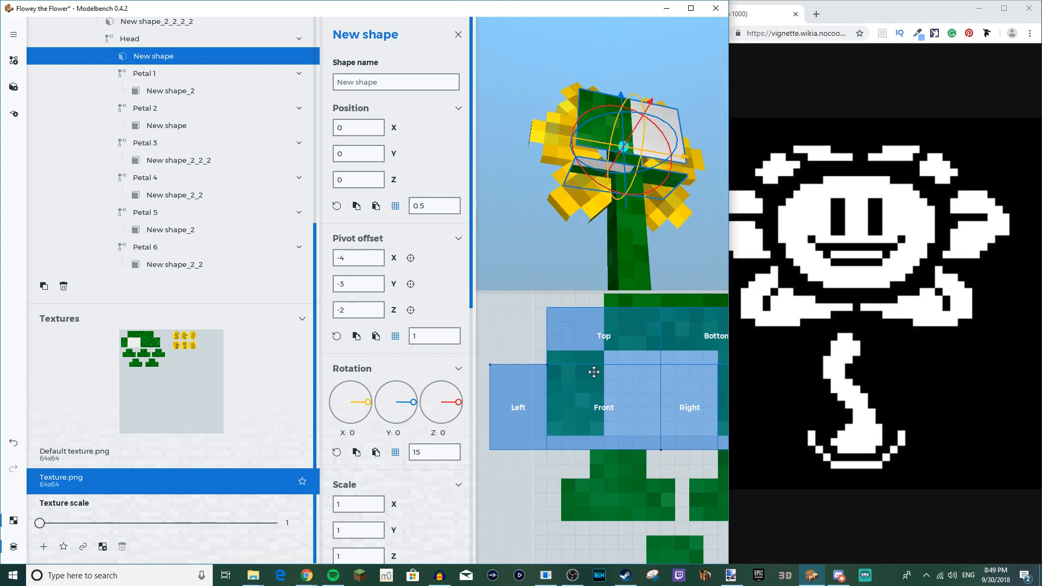
left_click_drag(549, 369, 600, 360)
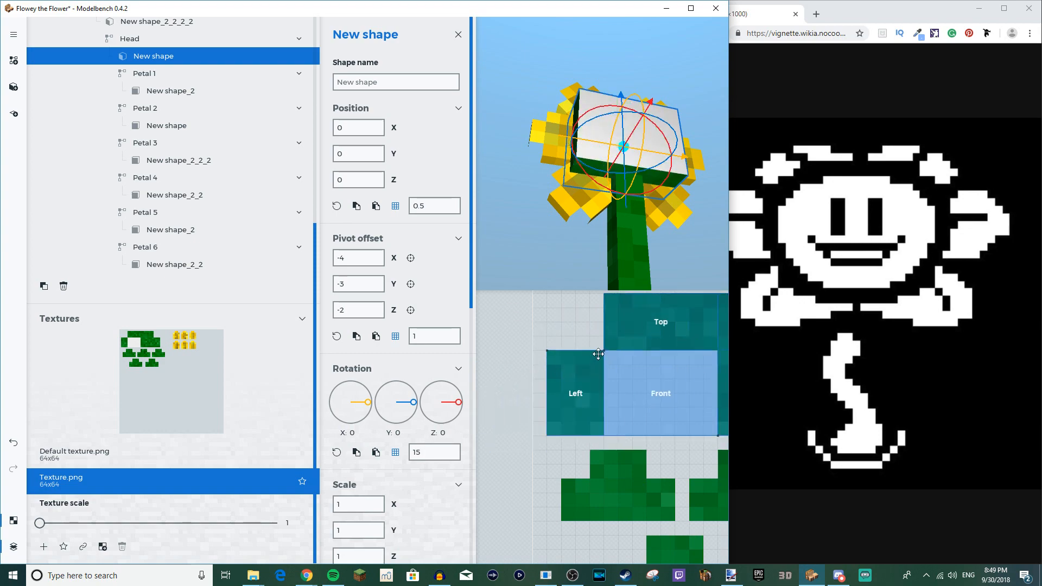
left_click_drag(562, 270, 573, 327)
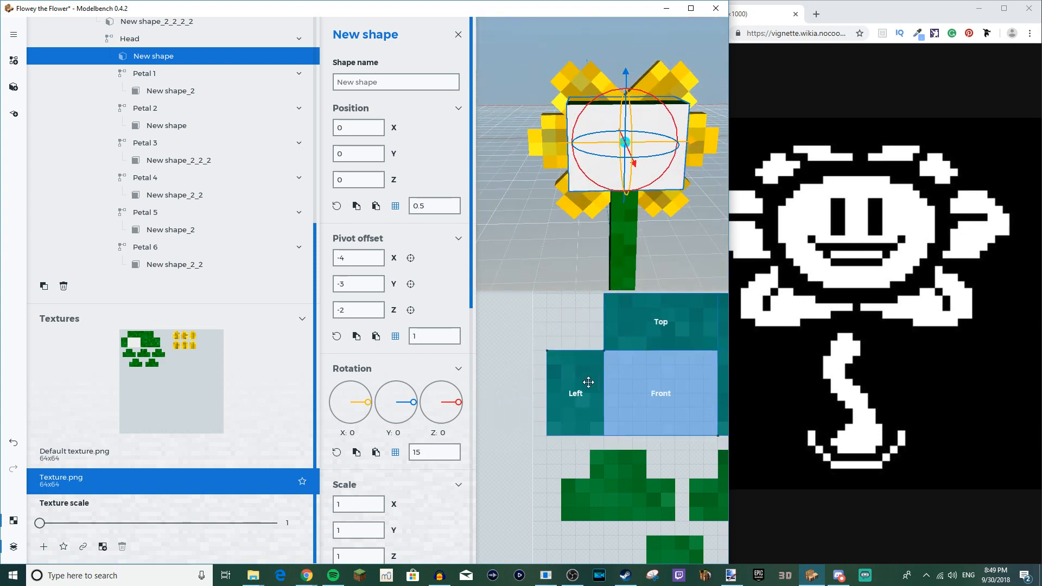
Step: Switch to paint.net, sample the light gray ECECEC from the face area, and choose the Pencil tool
left_click(731, 576)
scroll(309, 235, "up", 3, "ctrl")
scroll(309, 236, "up", 2, "ctrl")
key("k")
left_click(356, 222)
middle_click_drag(362, 230, 419, 318)
key("p")
Step: Try painting light gray border strokes around the face area, and undo them
left_click_drag(429, 380, 441, 242)
middle_click_drag(353, 260, 324, 319)
left_click_drag(168, 270, 601, 269)
left_click_drag(156, 297, 153, 437)
key("ctrl+z")
key("ctrl+z")
key("ctrl+z")
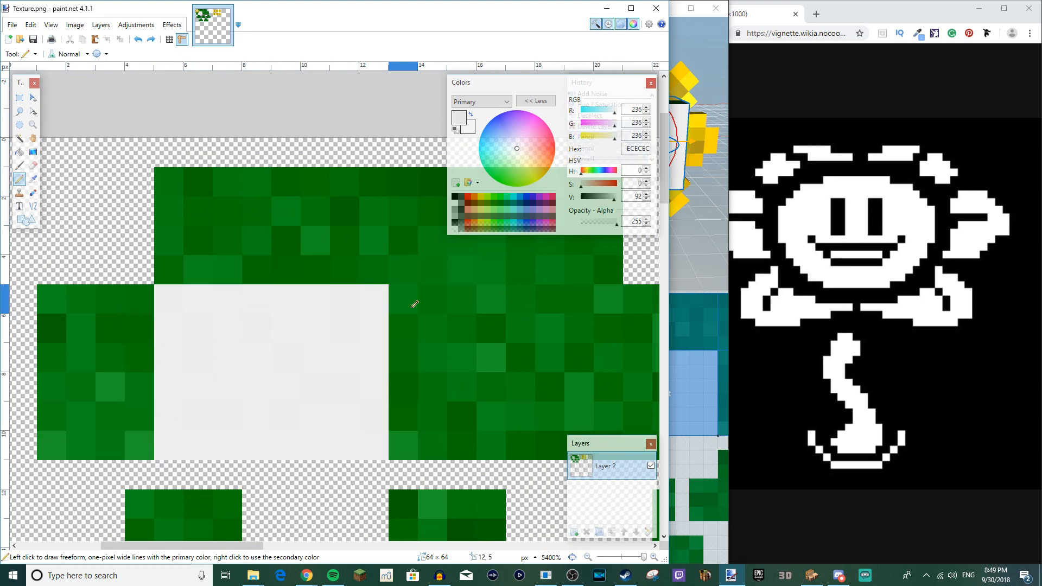
Step: Extend the light gray one pixel into the green above the face and on both its sides, and save Texture.png
left_click_drag(168, 270, 619, 270)
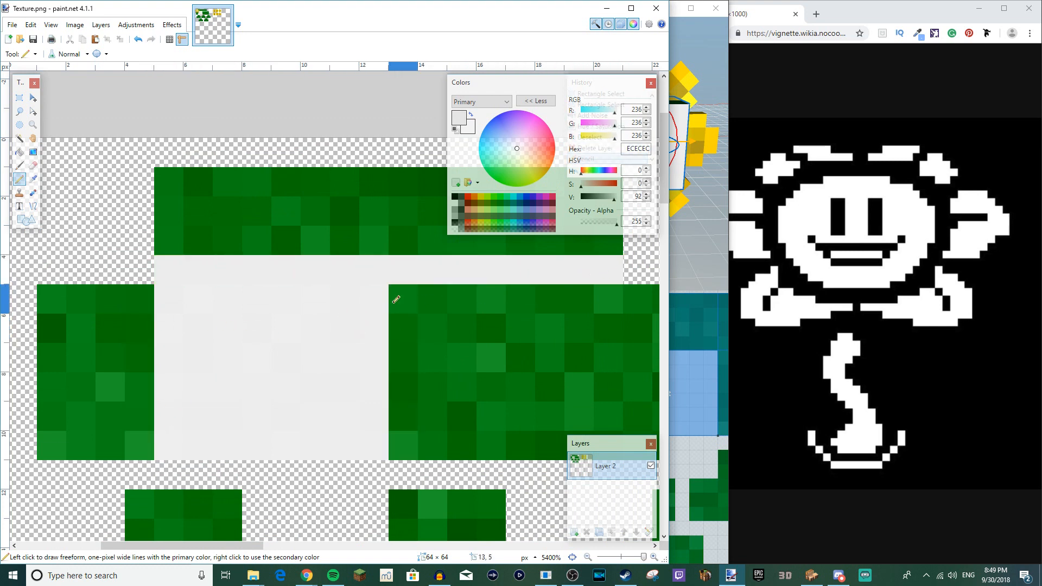
left_click_drag(396, 299, 396, 431)
mouse_move(140, 291)
left_mouse_down()
mouse_move(149, 426)
mouse_move(163, 428)
left_mouse_up()
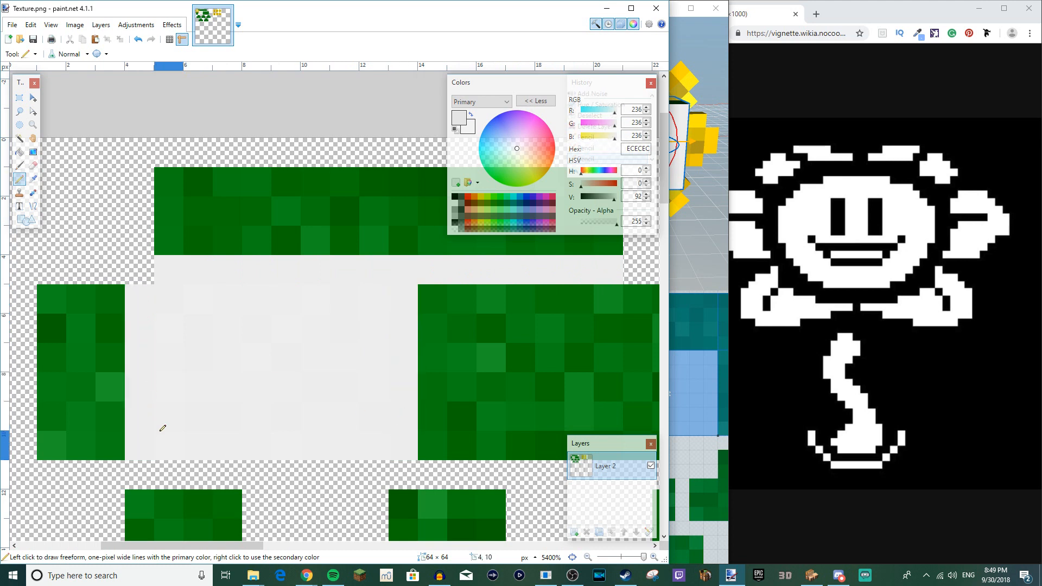
key("ctrl+s")
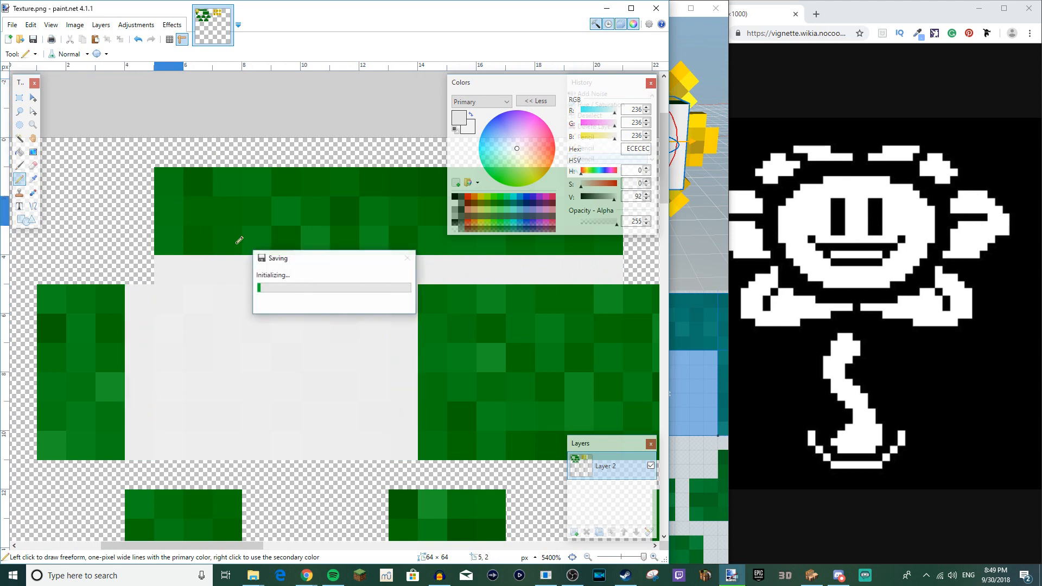
Step: Switch to Modelbench, select the Petal 1 shape and check which petal rectangle its UV uses
left_click(811, 575)
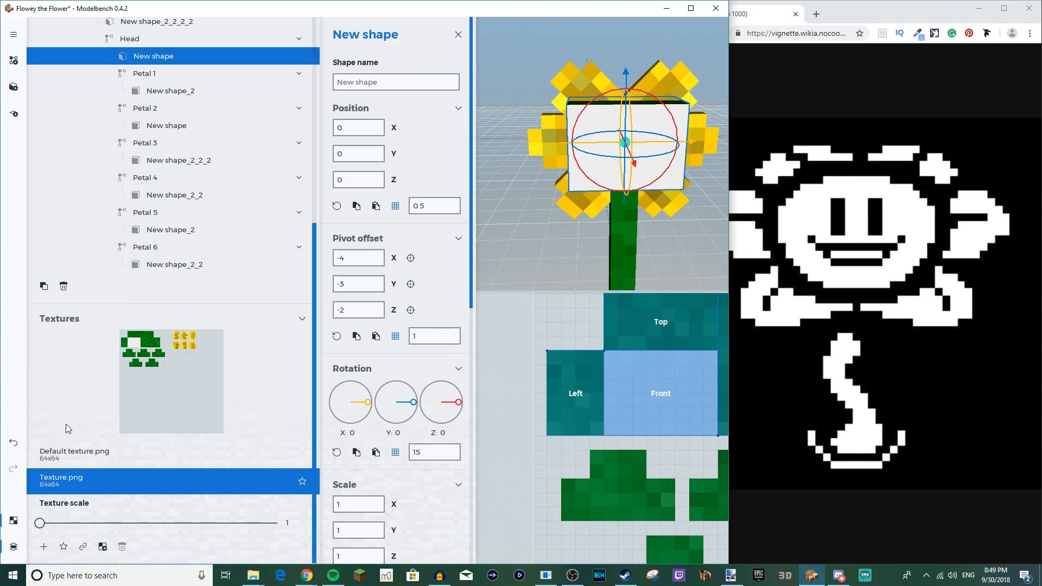
mouse_move(506, 196)
left_mouse_down()
mouse_move(529, 195)
mouse_move(506, 197)
left_mouse_up()
left_click(613, 63)
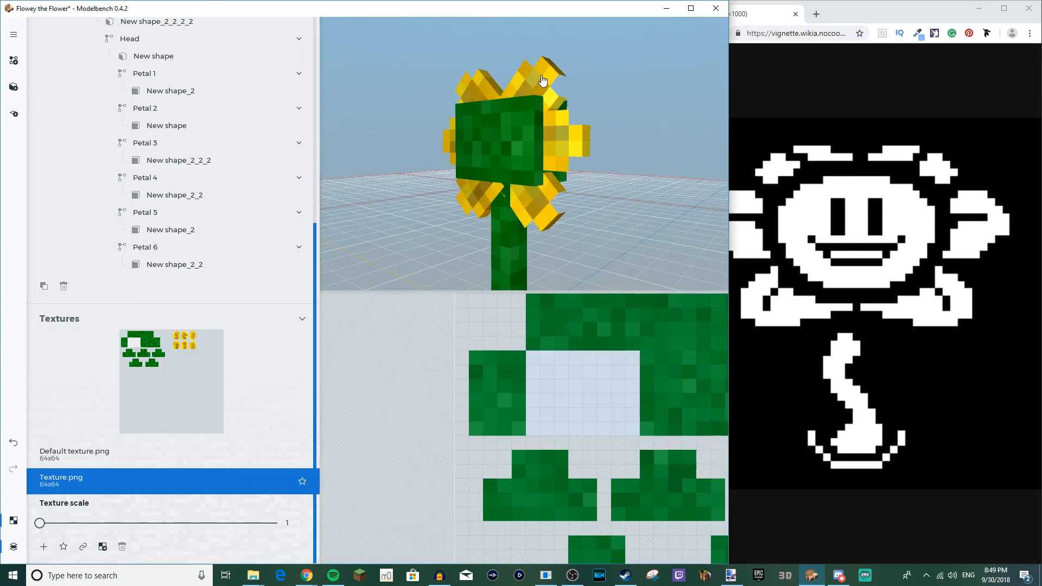
left_click(541, 80)
left_click_drag(577, 99, 578, 99)
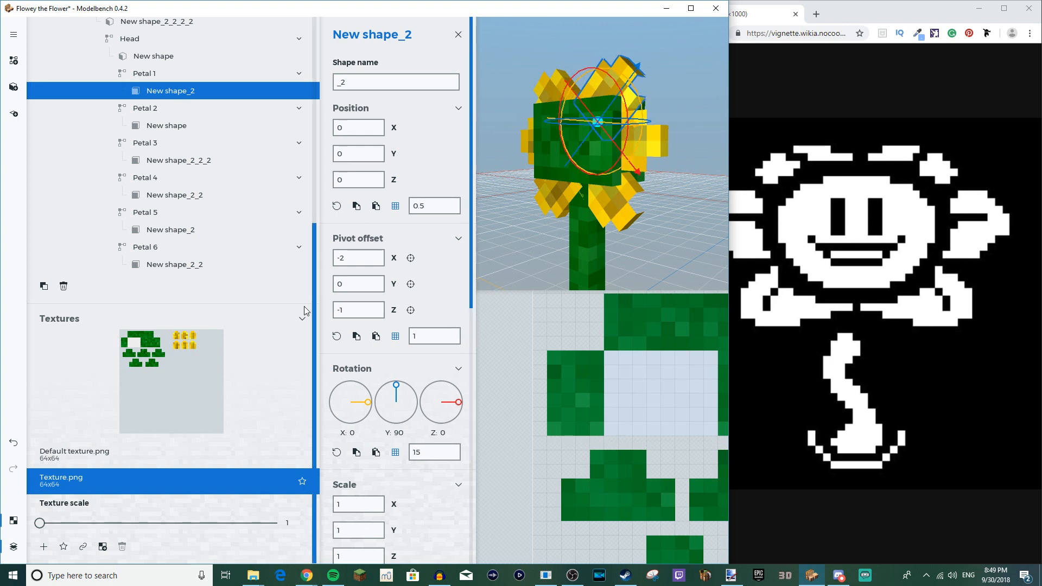
left_click_drag(711, 394, 556, 383)
scroll(592, 381, "down", 4)
scroll(565, 396, "up", 1)
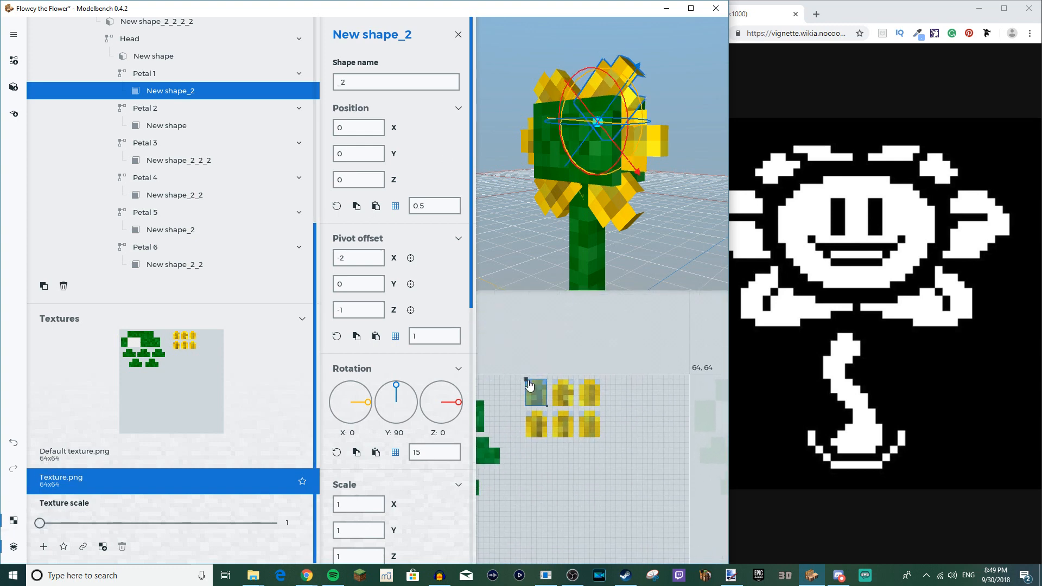
Step: Select the shapes of Petals 6, 5, 4, 3 and 2 in turn to check their UV rectangles
left_click(664, 140)
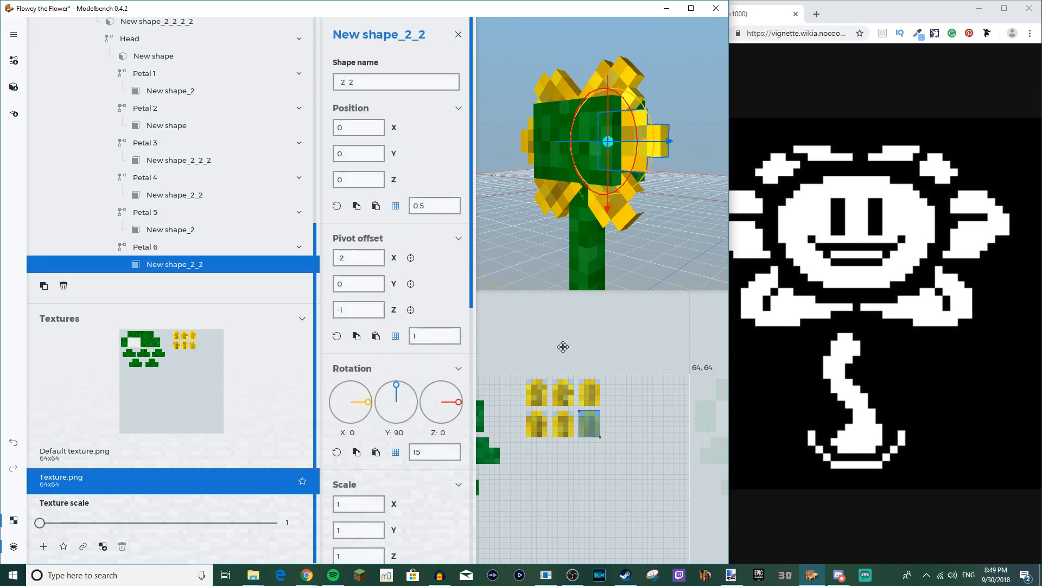
left_click(633, 217)
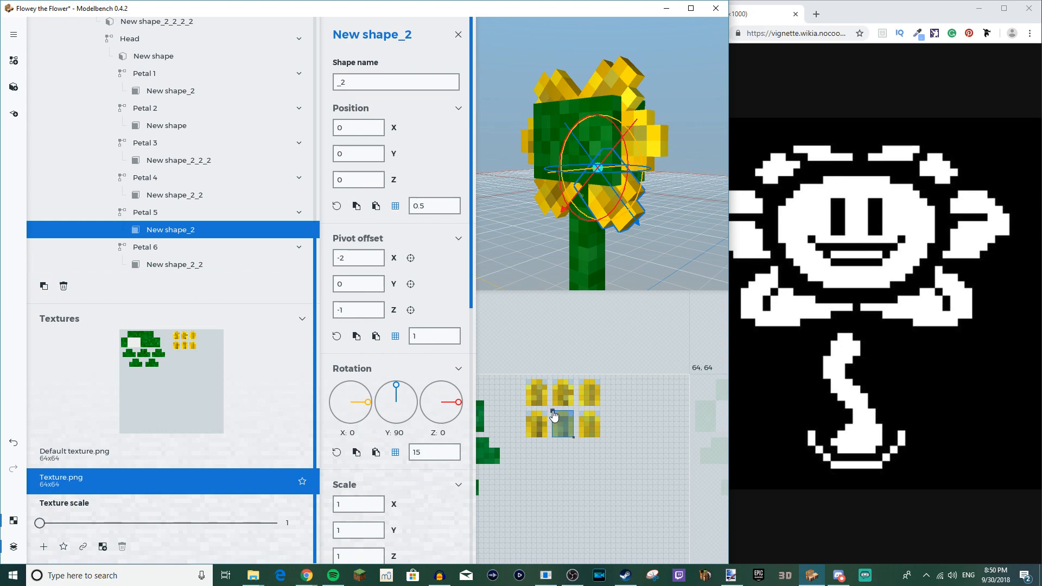
left_click(561, 206)
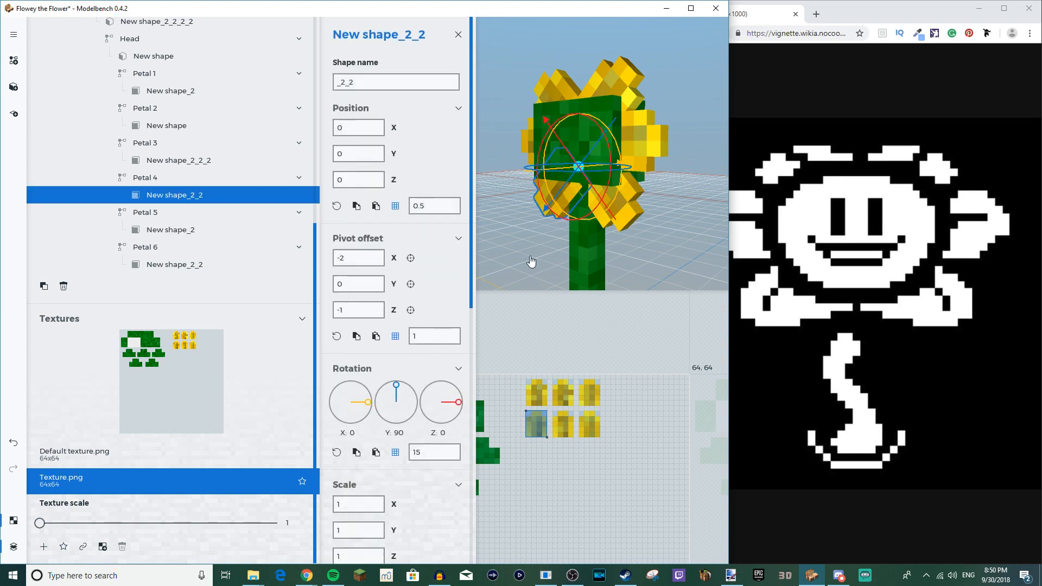
left_click_drag(512, 174, 597, 141)
left_click(557, 99)
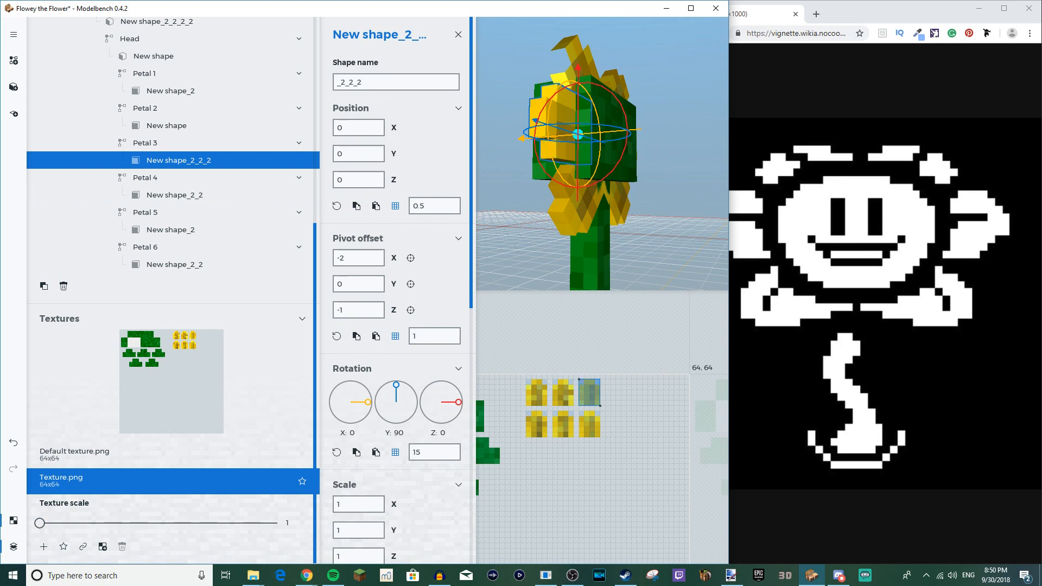
left_click_drag(659, 211, 554, 39)
left_click(581, 95)
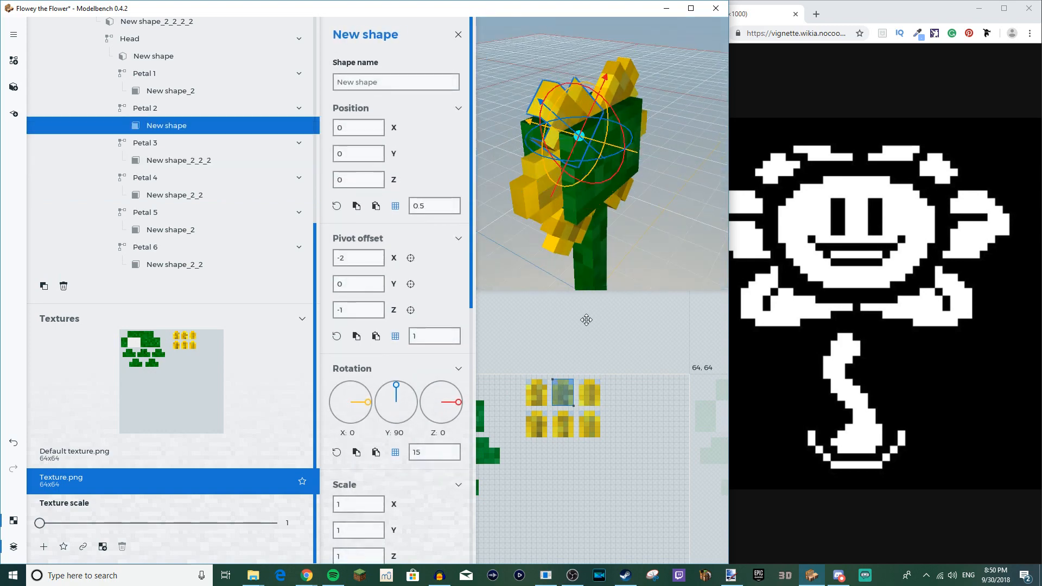
left_click_drag(535, 272, 222, 195)
Step: Select the parts Petal 1 through Petal 6 together and move them along Z, bringing Petal 1 to 0.5
scroll(149, 155, "up", 3)
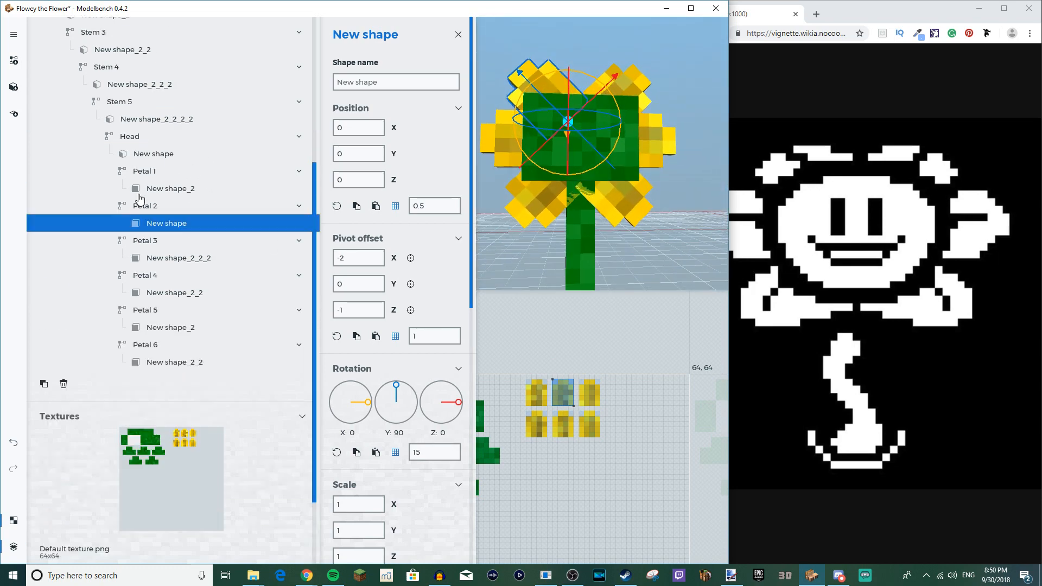
left_click(144, 221)
left_click(141, 256, "ctrl")
left_click(142, 291, "ctrl")
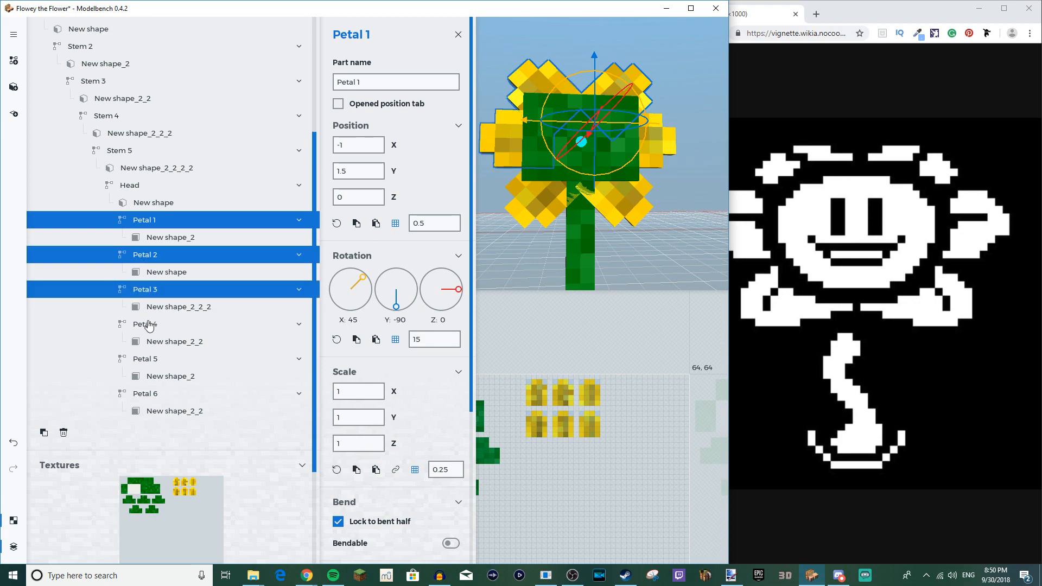
left_click(148, 326, "ctrl")
left_click(151, 360, "ctrl")
left_click(146, 395, "ctrl")
left_click_drag(491, 260, 614, 272)
left_click_drag(577, 223, 529, 218)
left_click_drag(666, 121, 654, 124)
left_click_drag(659, 173, 651, 205)
scroll(574, 227, "down", 4)
left_click_drag(574, 227, 572, 230)
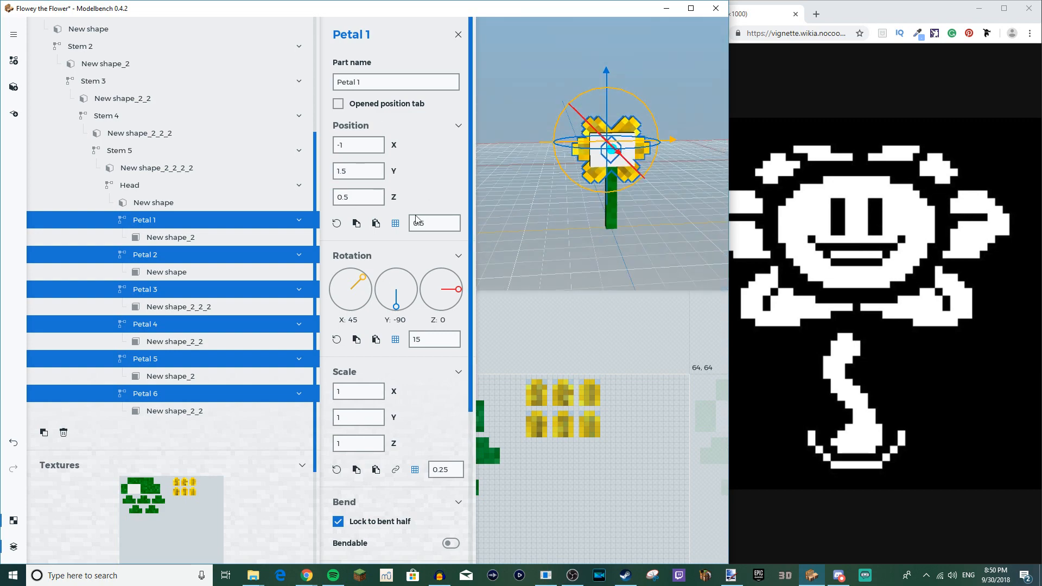
Step: Deselect the petals and save the model as Flowey the Flower in the Undertale\Flowey folder of Mine Imator Models
mouse_move(523, 220)
left_mouse_down()
mouse_move(535, 216)
mouse_move(505, 217)
mouse_move(554, 218)
mouse_move(521, 217)
left_mouse_up()
left_click(535, 216)
scroll(575, 230, "up", 5)
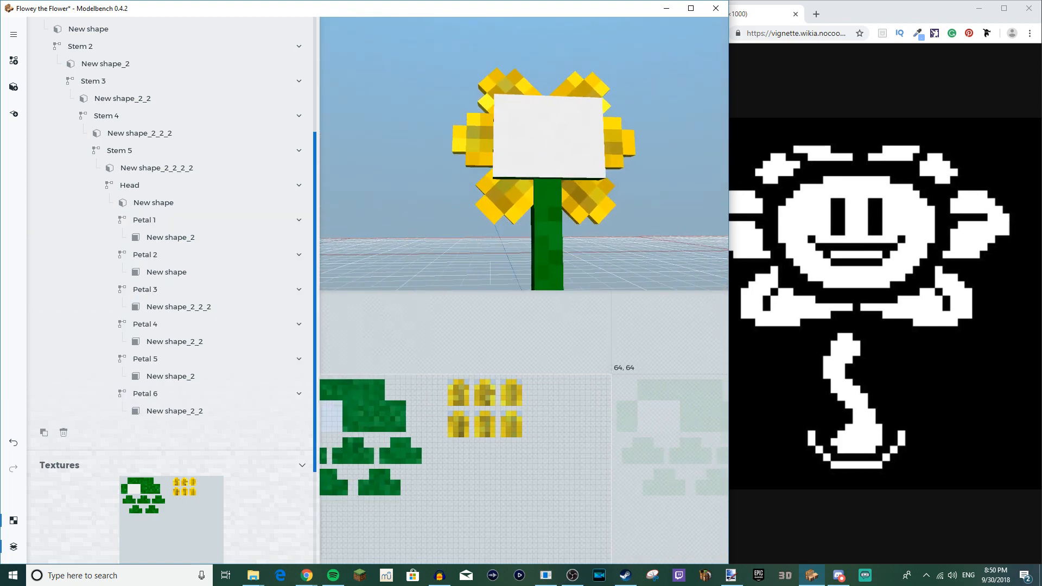
left_click_drag(478, 179, 510, 191)
left_click_drag(429, 180, 414, 179)
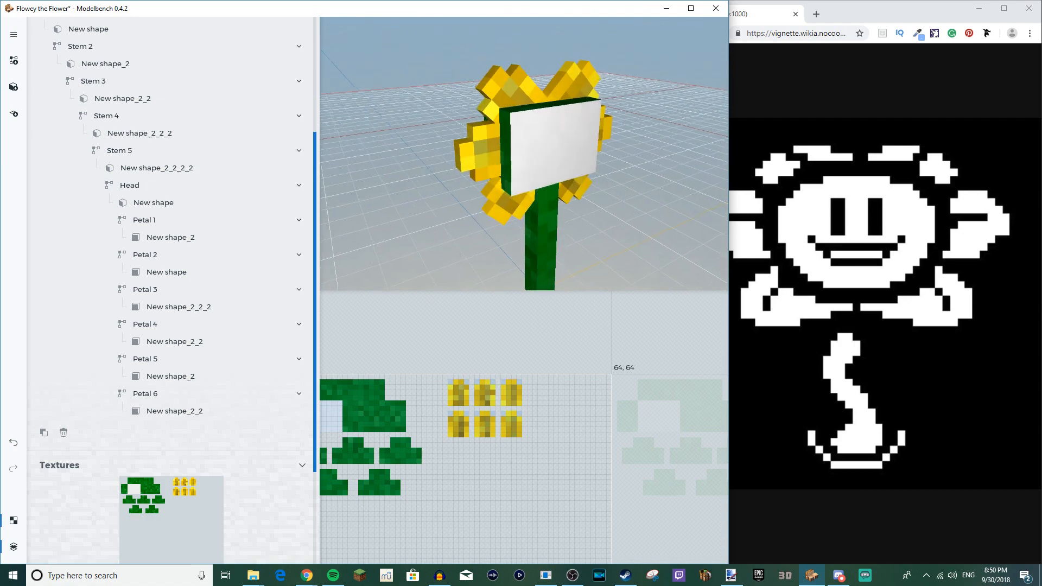
key("ctrl+s")
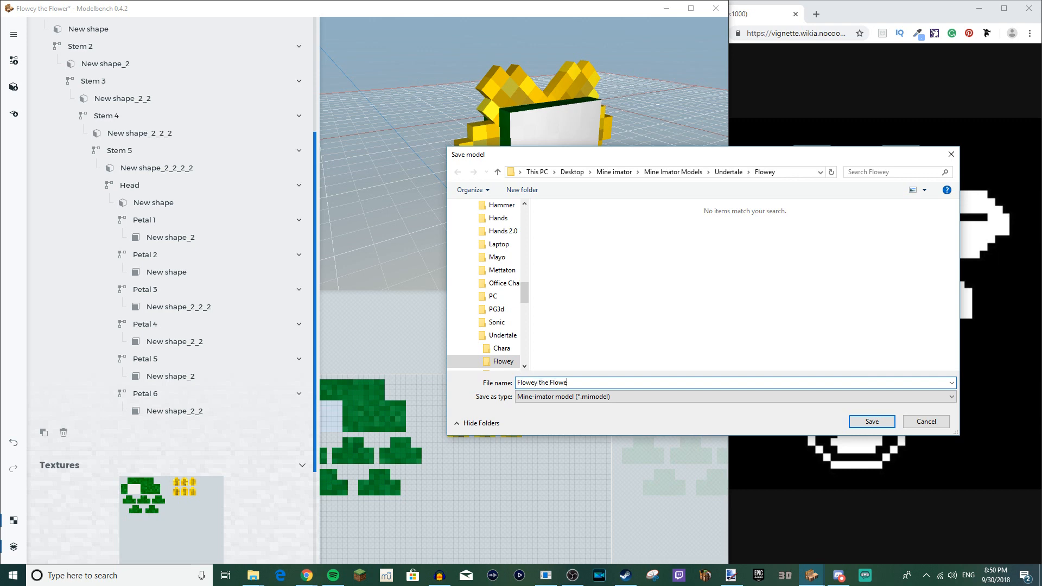
key("Return")
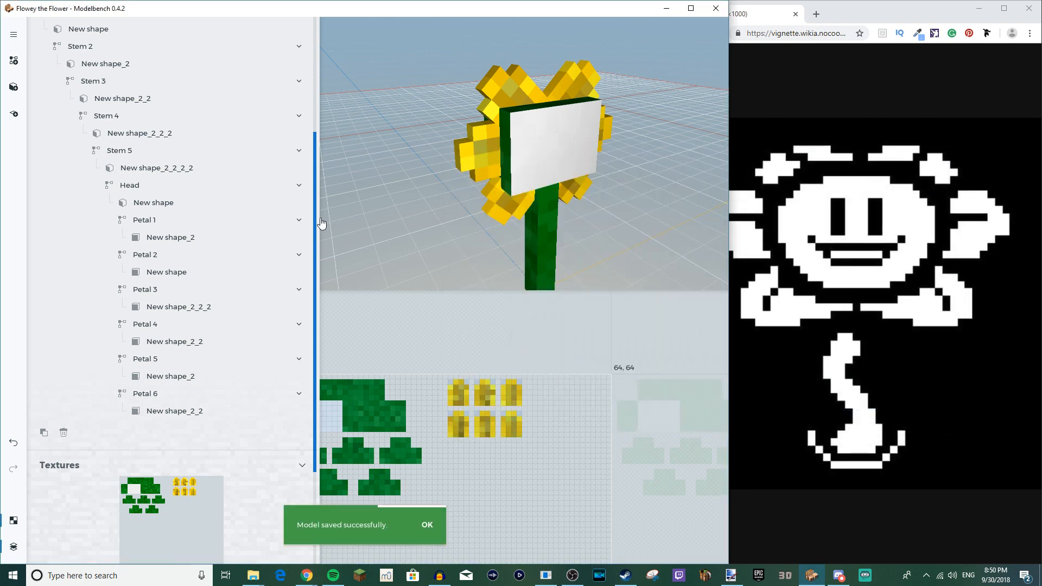
Step: Enlarge the 3D view above the texture area and launch Mine-imator
left_click_drag(623, 225, 608, 250)
left_click(701, 577)
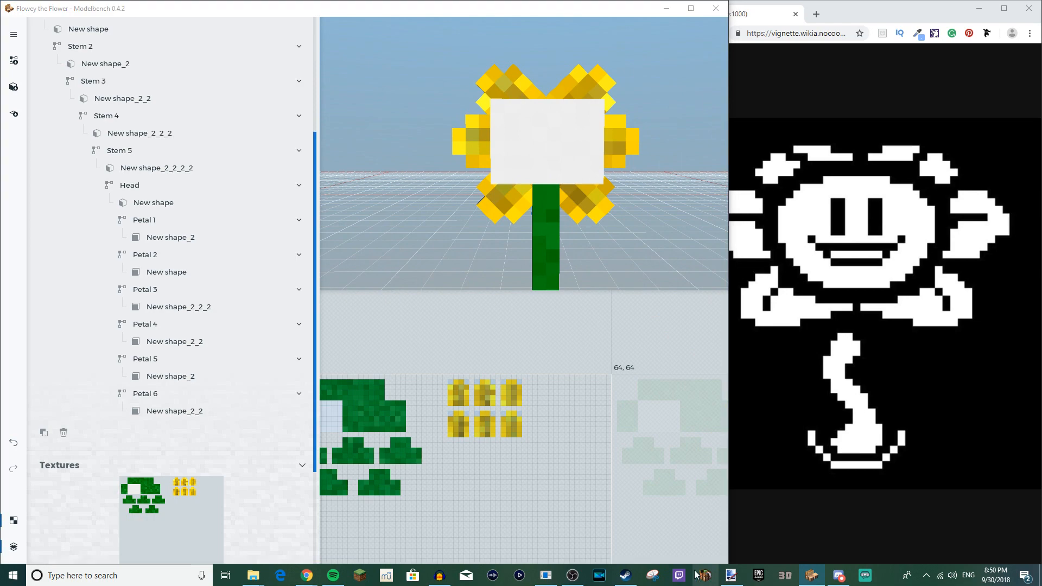
left_click_drag(593, 226, 596, 360)
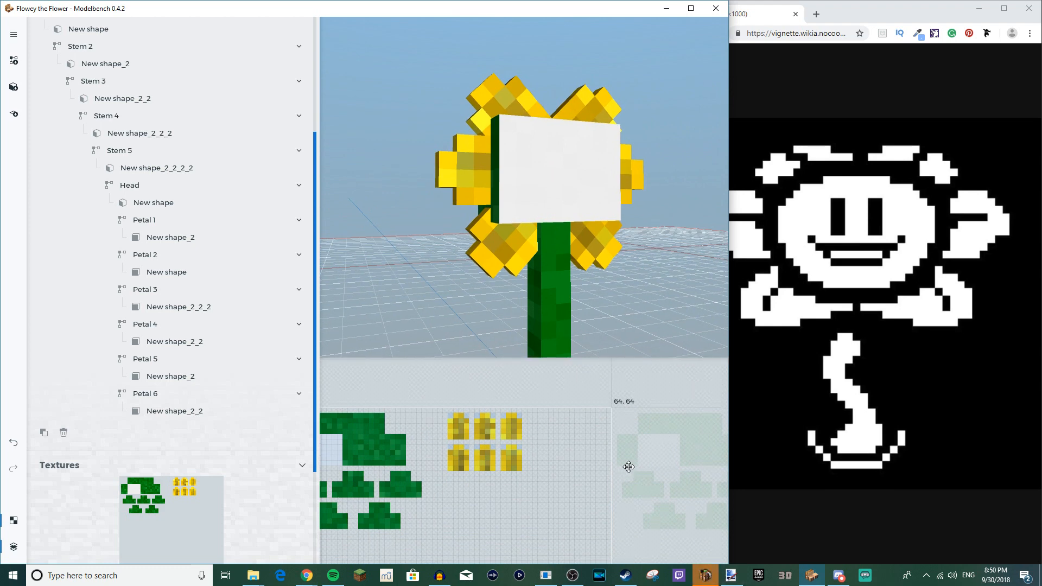
left_click(709, 580)
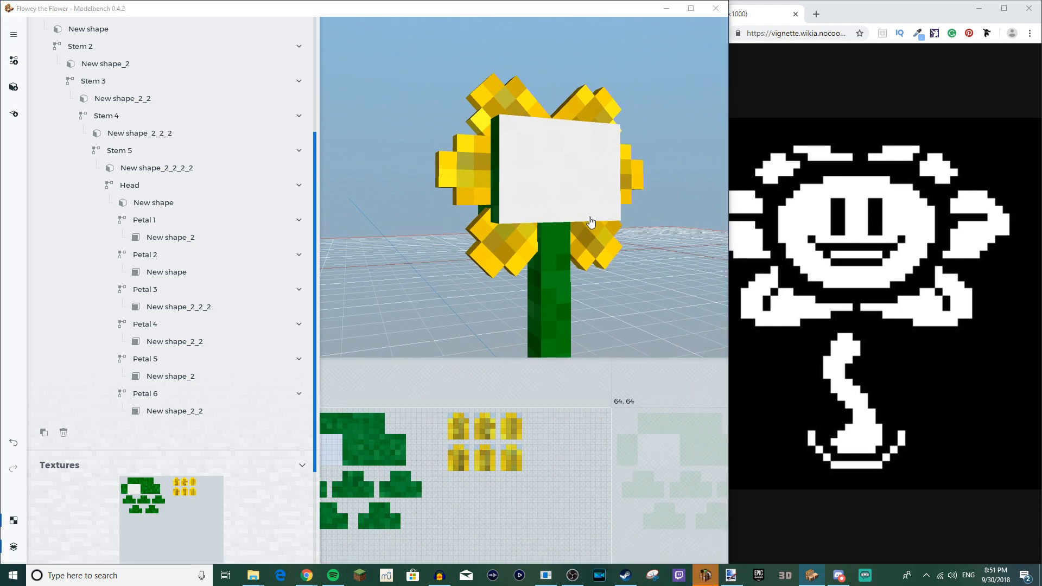
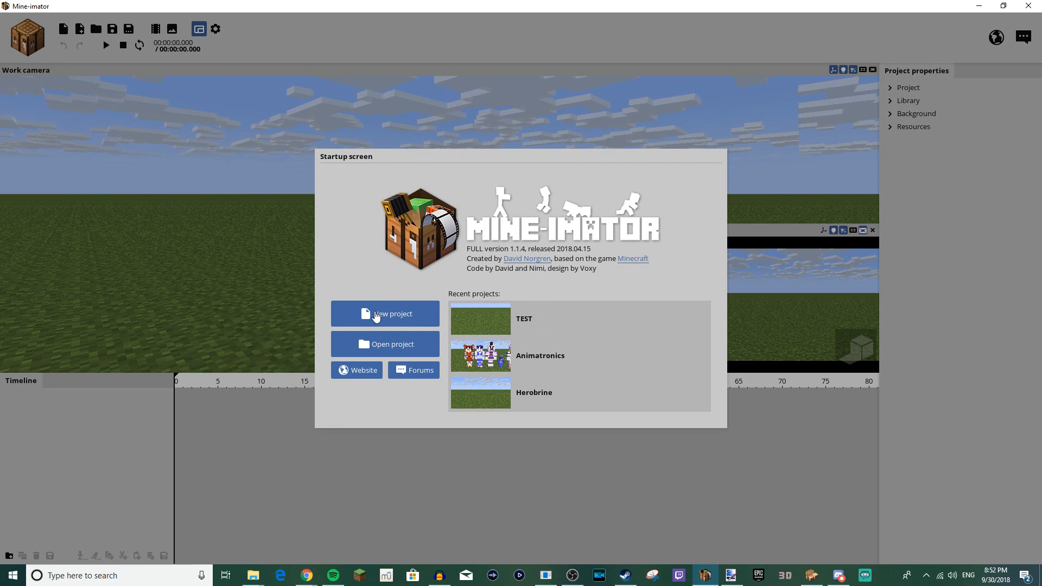
Step: Start a new project and set its folder to Flowey inside Rigs\Own Rigs\Undertale
left_click(377, 315)
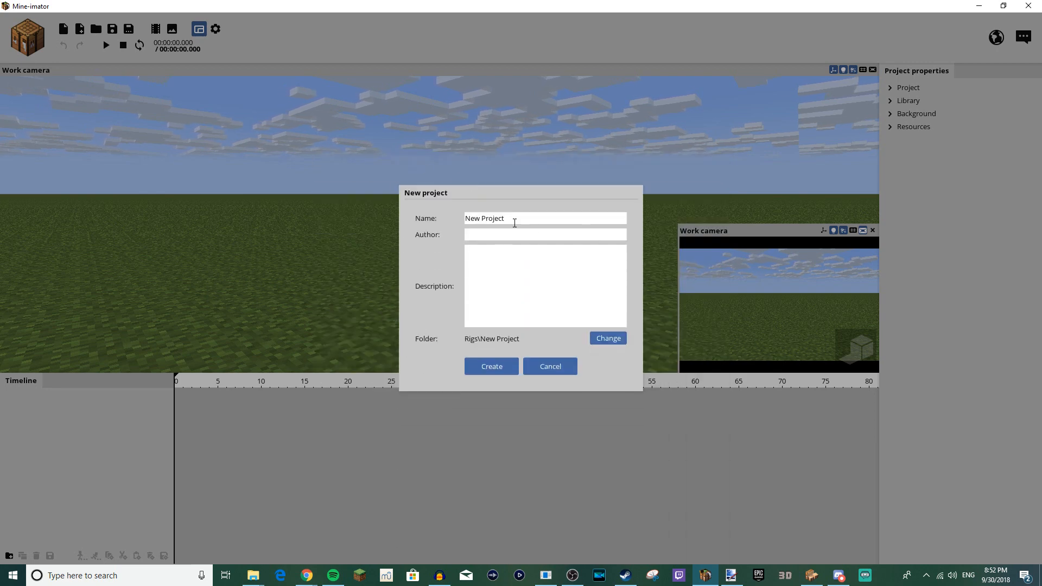
left_click_drag(523, 215, 435, 224)
left_click(600, 338)
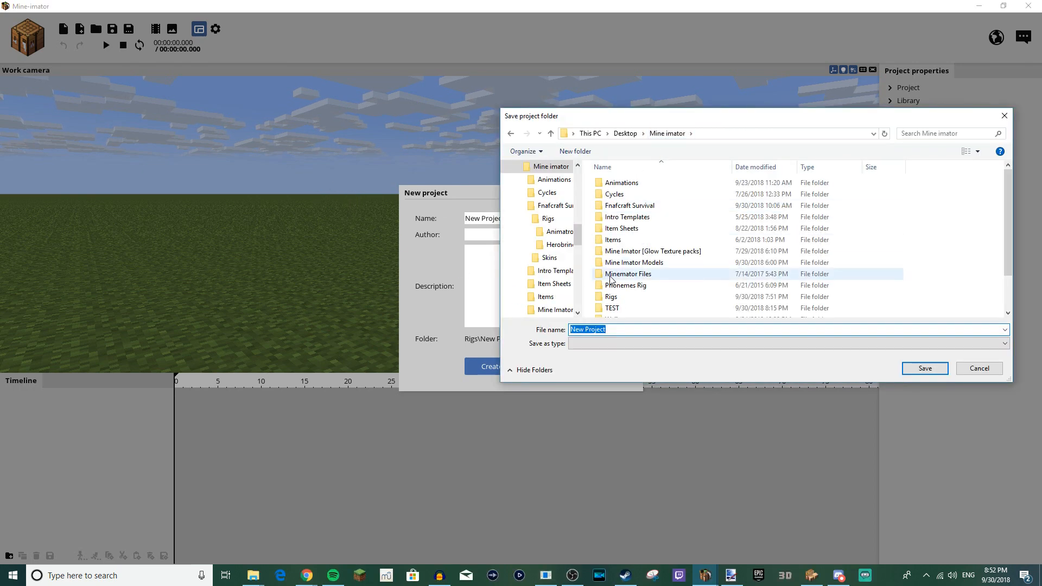
double_click(611, 298)
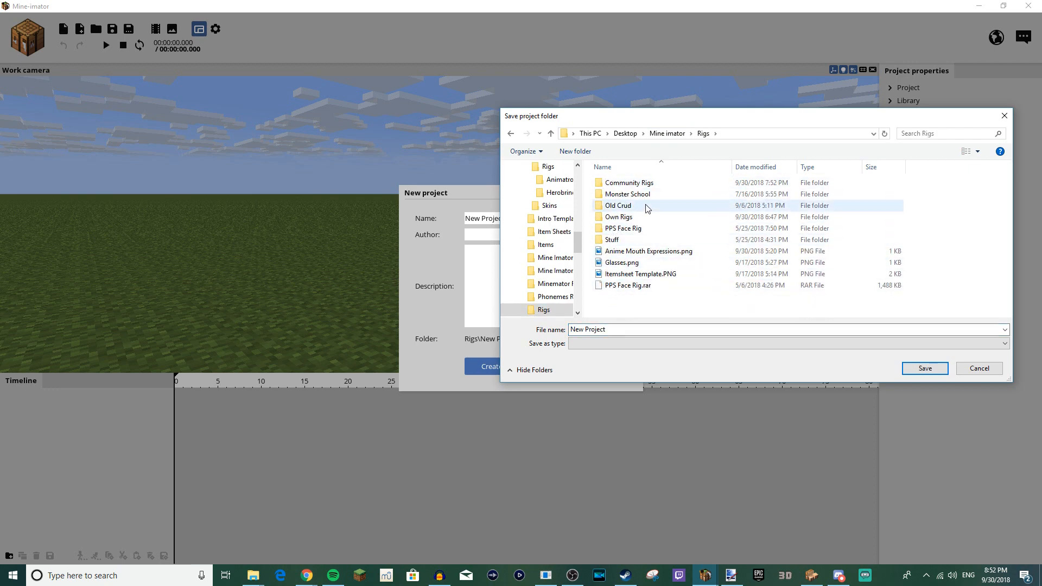
double_click(619, 217)
scroll(638, 268, "down", 3)
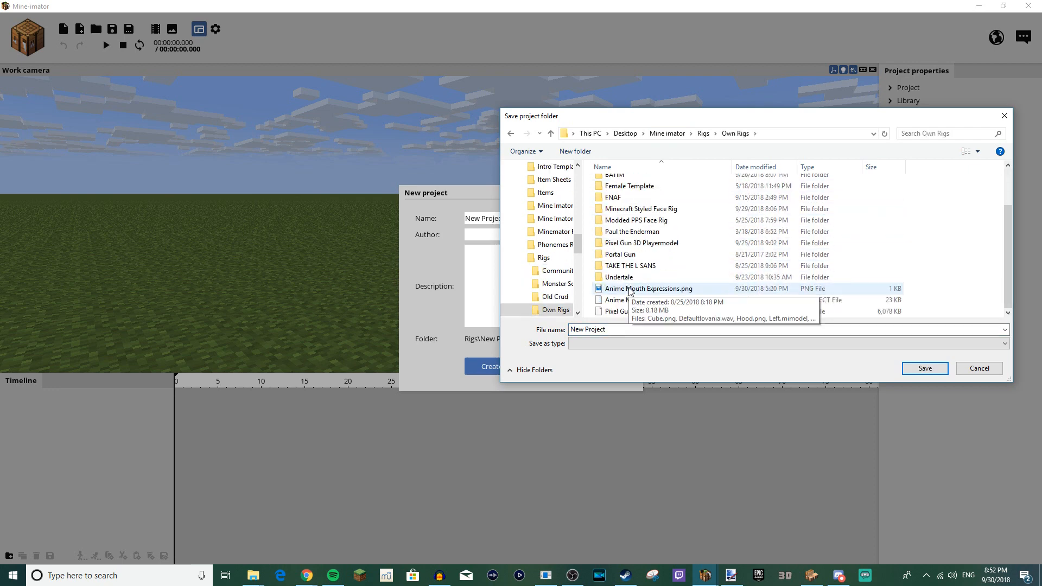
double_click(634, 268)
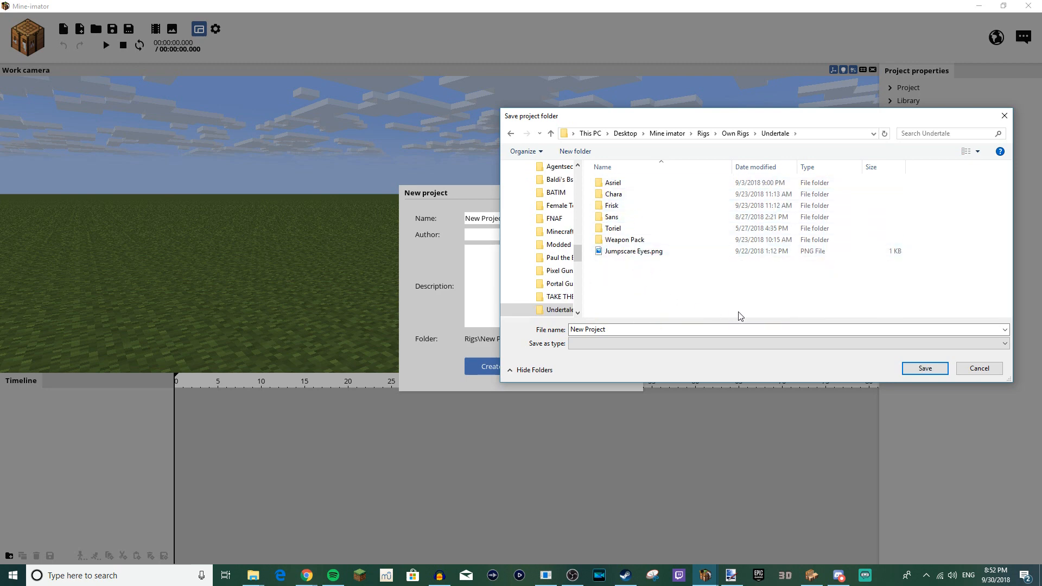
left_click(926, 369)
left_click(600, 348)
type("Flowey")
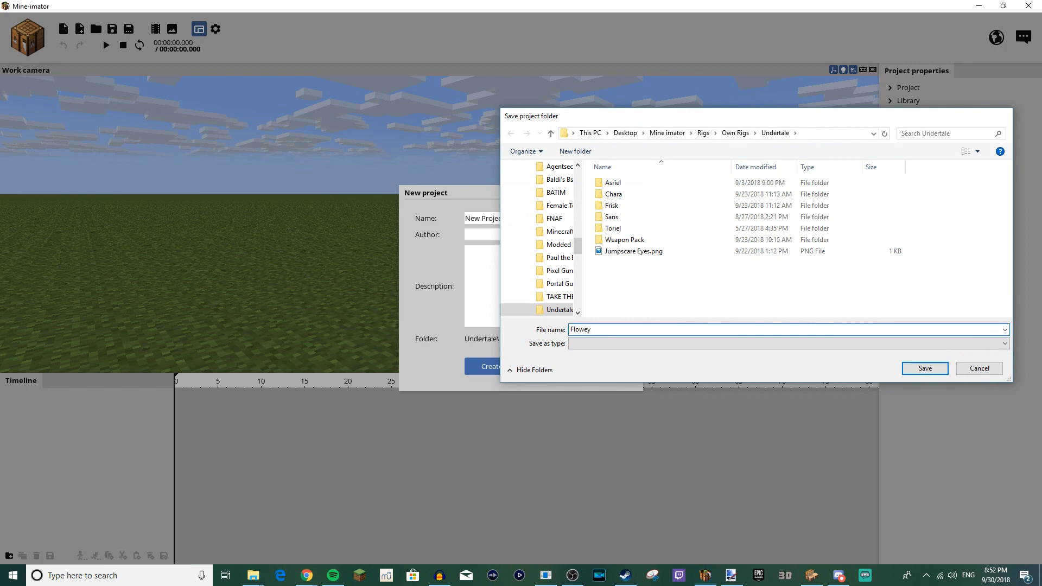
key("Return")
Step: Name the new project Flowey, leave the author and description empty, and create it
left_click(538, 220)
type("Flowey")
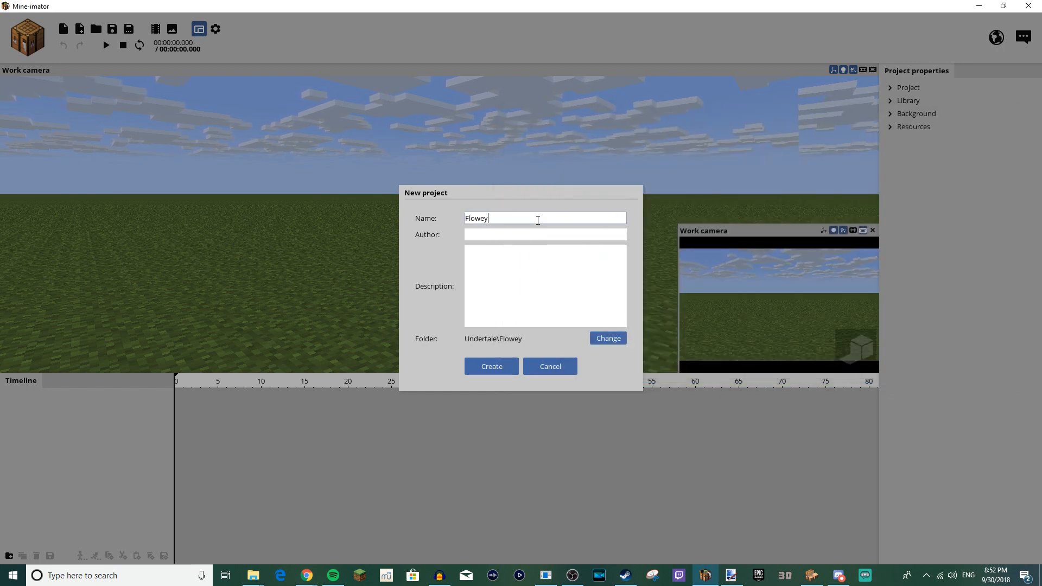
left_click(547, 235)
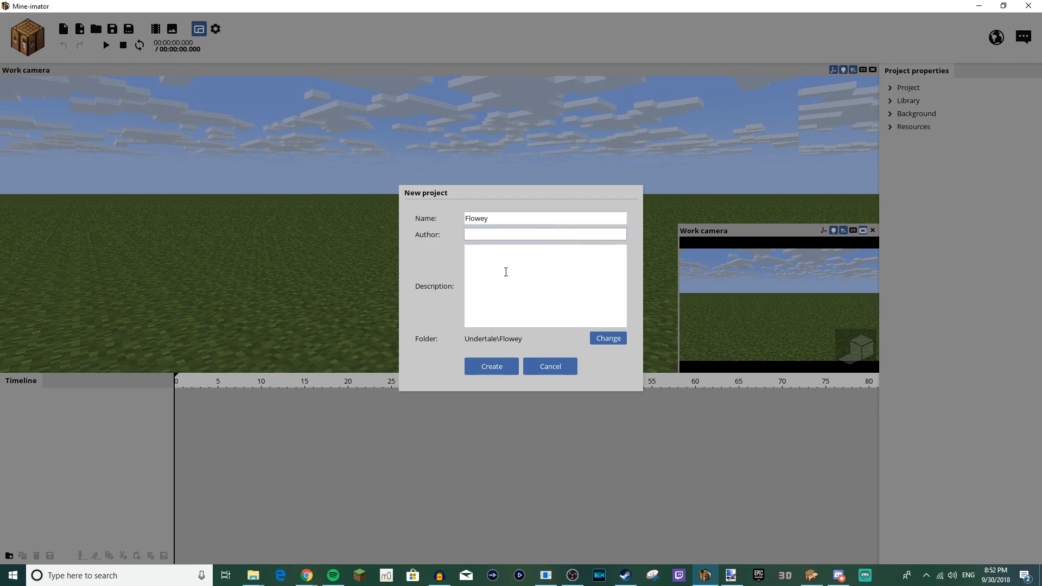
left_click(516, 217)
left_click(530, 272)
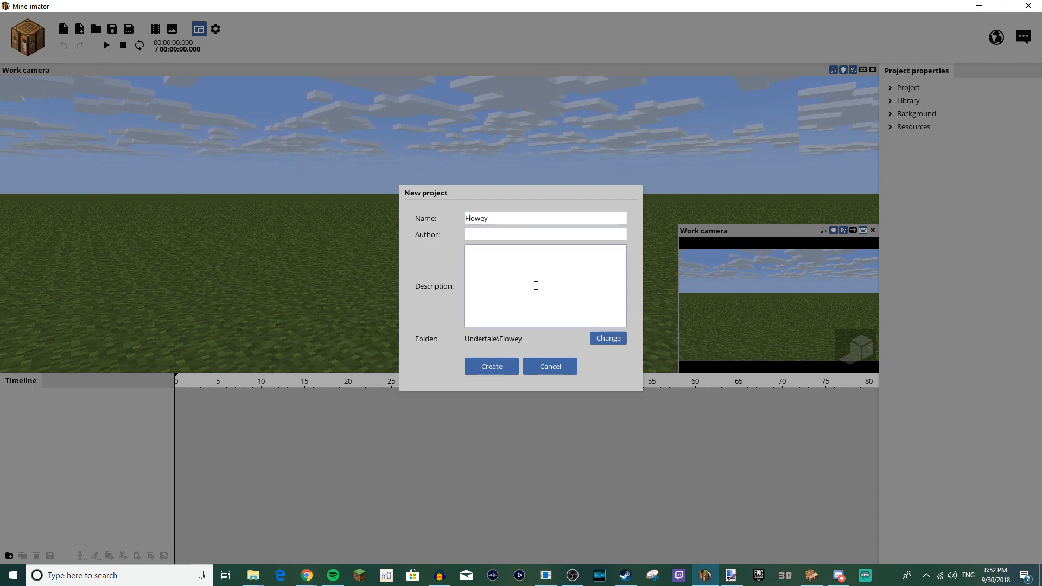
left_click(494, 368)
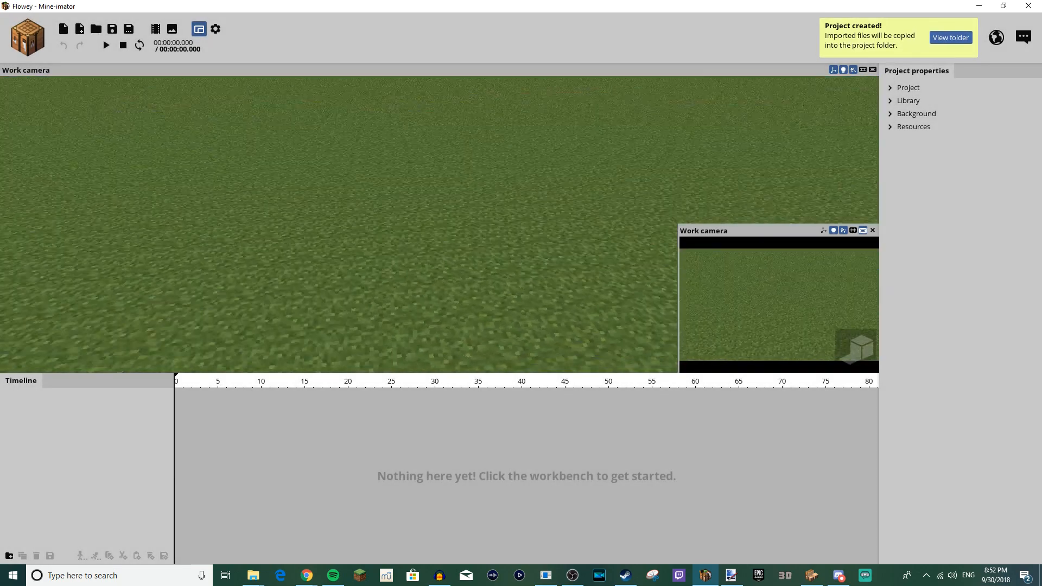
right_click_drag(267, 217, 266, 217)
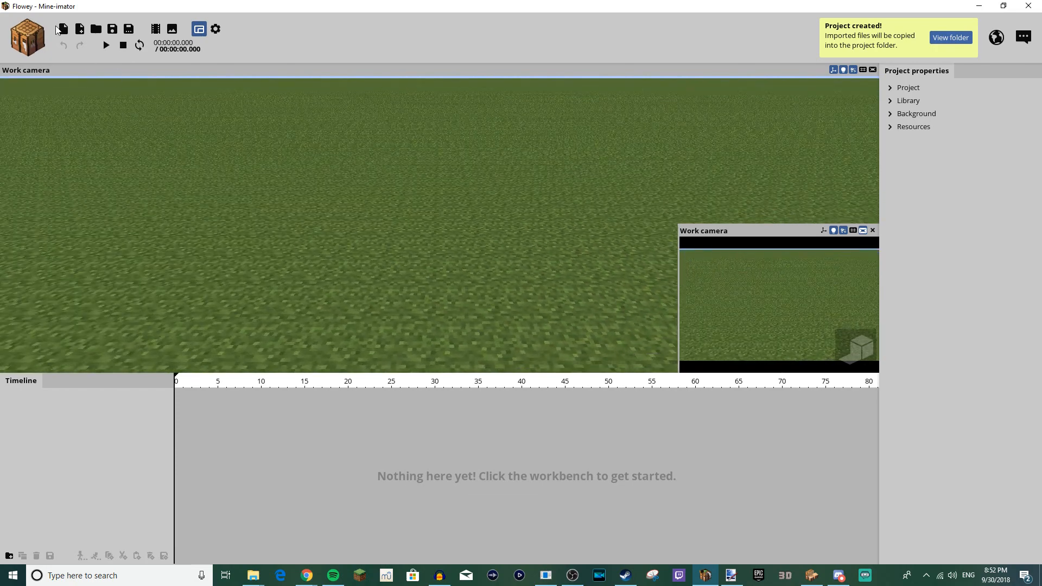
left_click(80, 29)
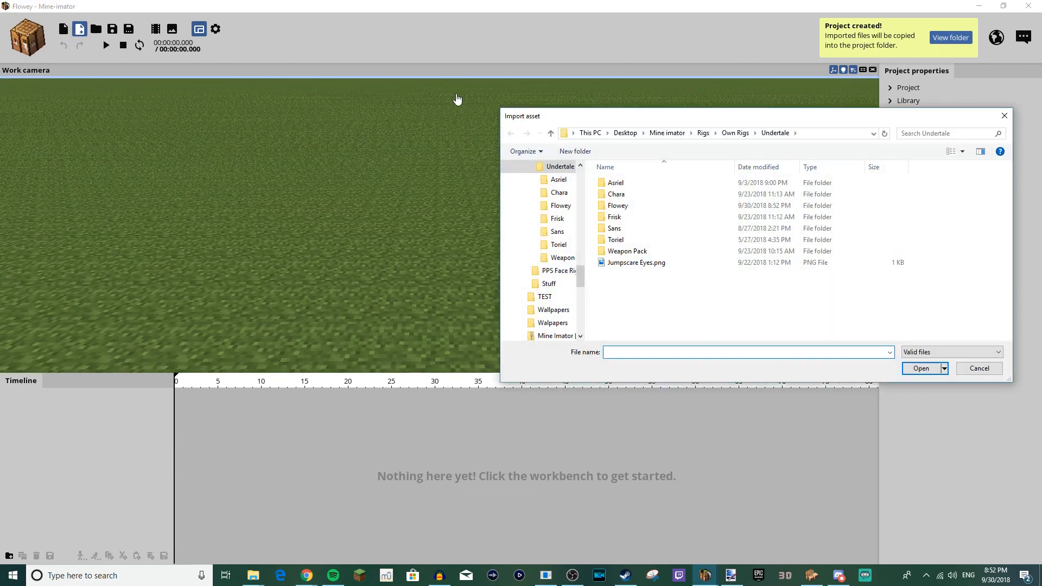
left_click(1005, 115)
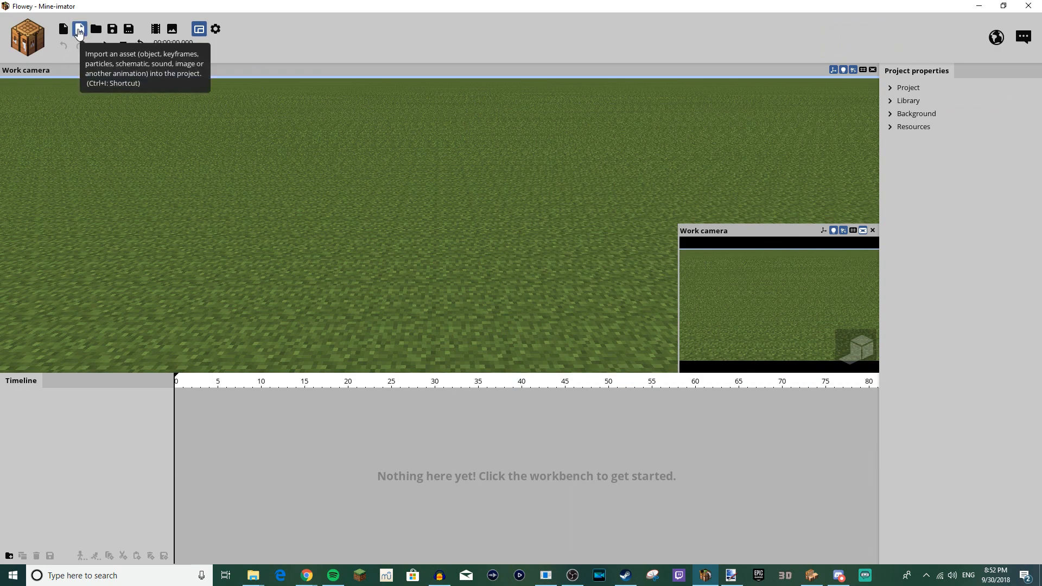
Step: Import the Flowey the Flower model from the Mine Imator Models\Undertale\Flowey folder
left_click(79, 30)
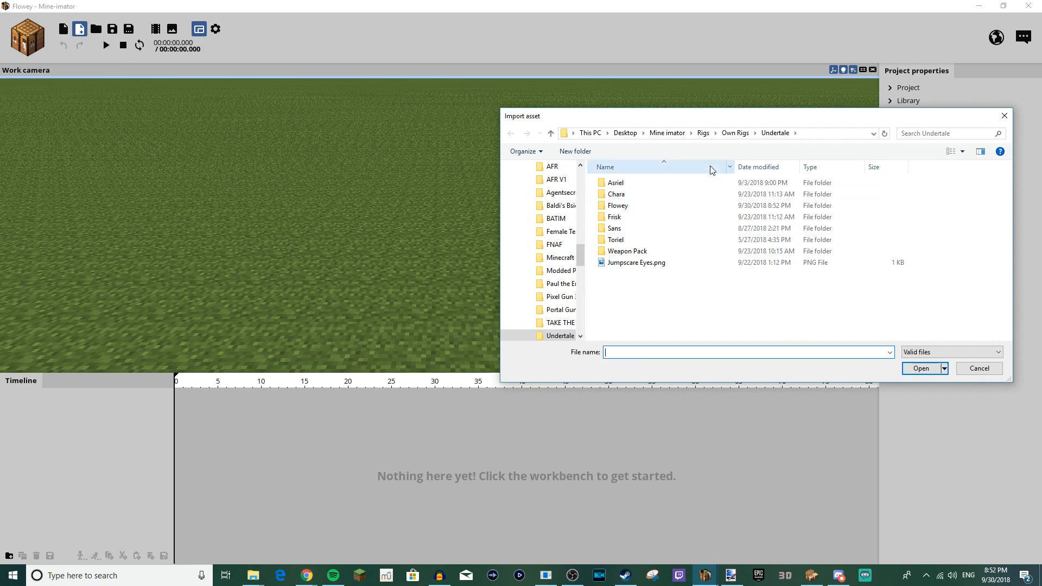
left_click(736, 133)
left_click(704, 134)
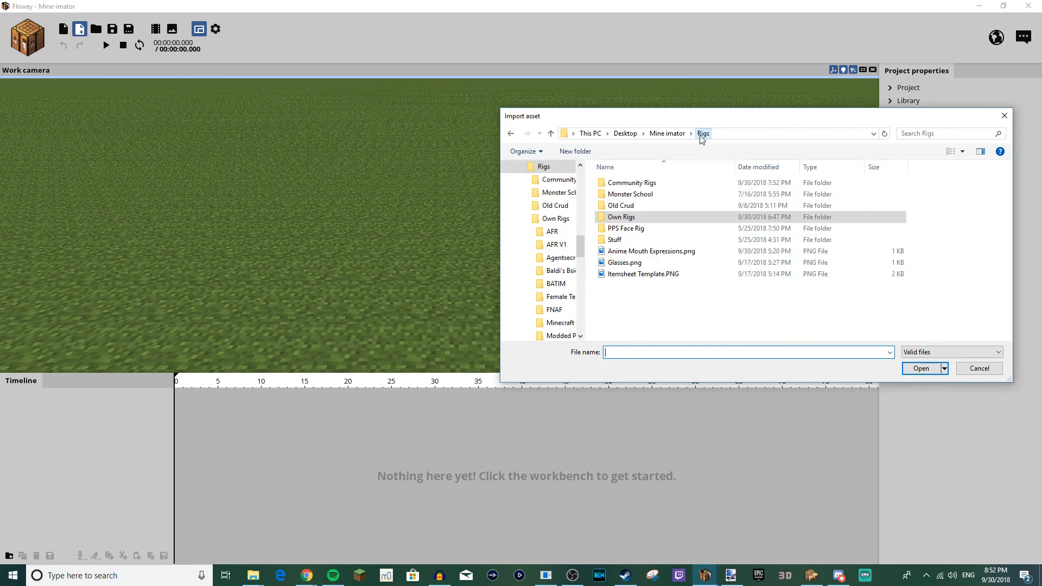
left_click(671, 134)
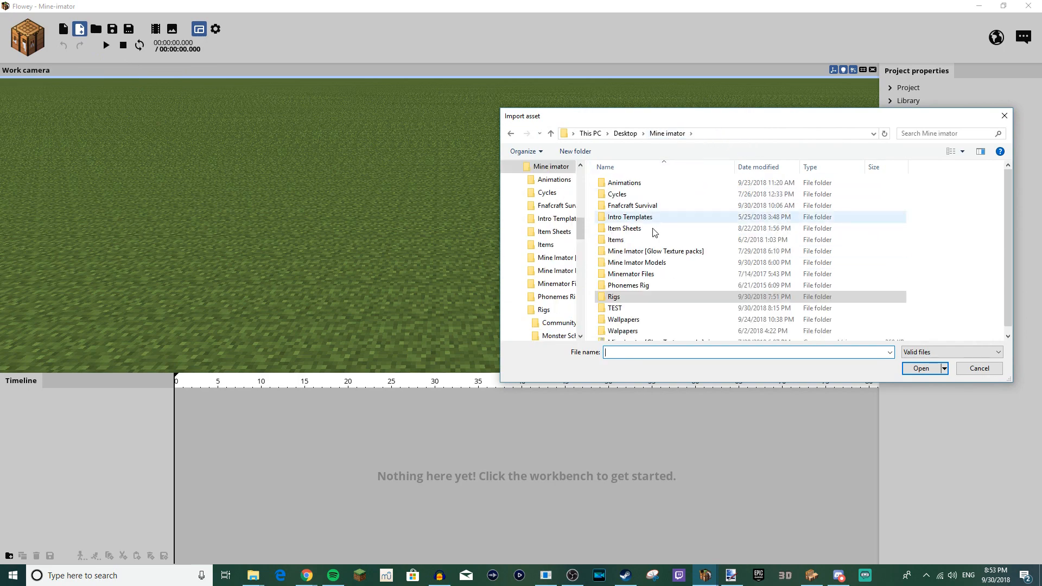
double_click(637, 264)
scroll(630, 321, "down", 2)
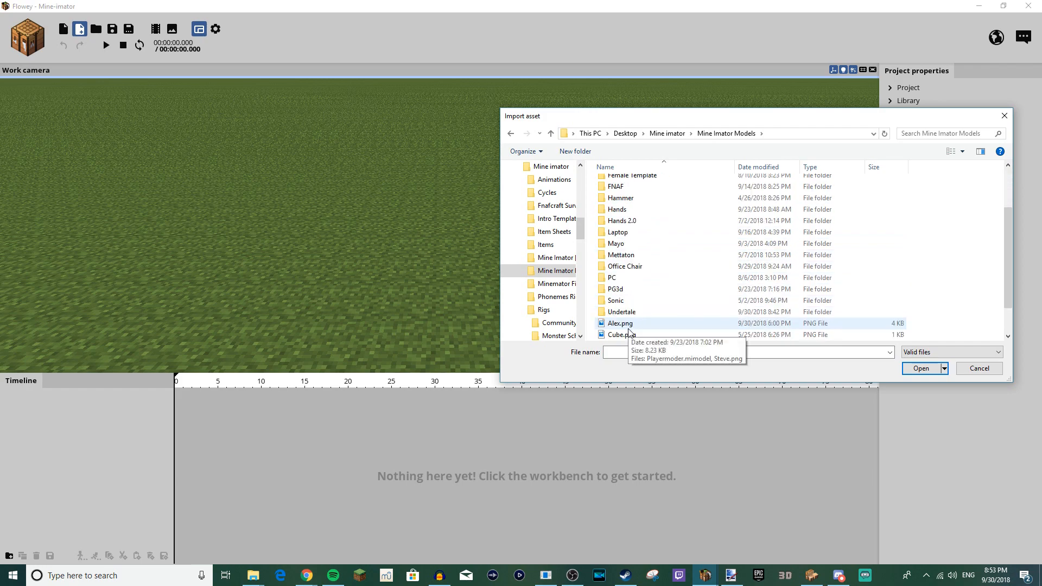
double_click(628, 312)
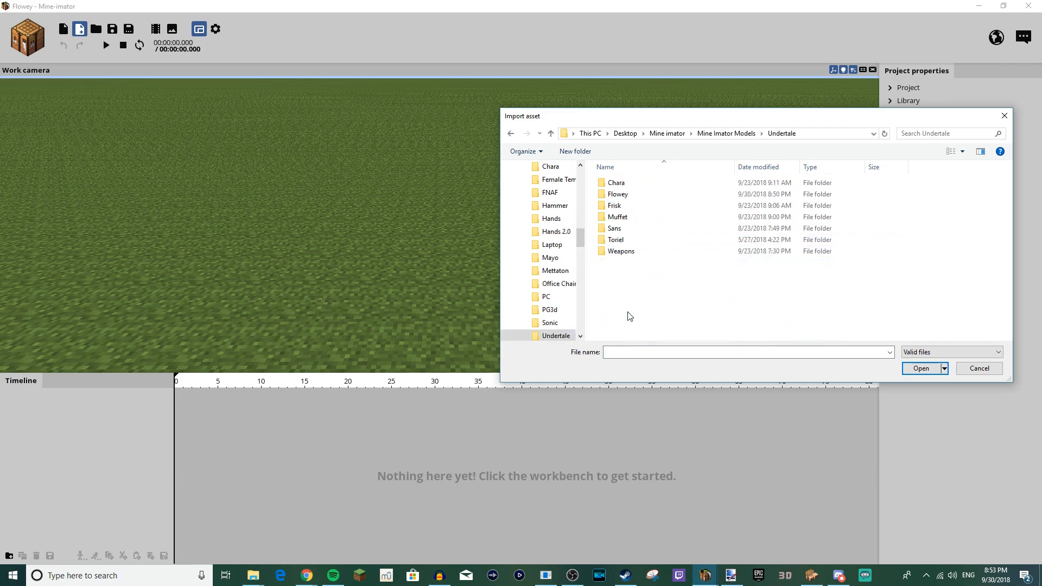
double_click(619, 195)
double_click(627, 217)
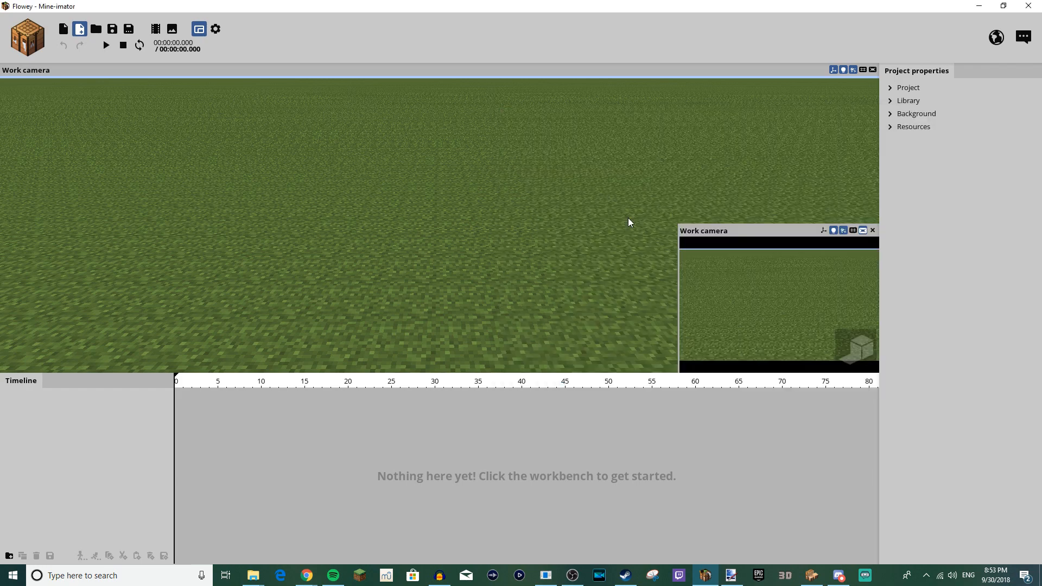
Step: Import Male Face.miproject from the Rigs\Own Rigs\AFR V1\Male Face folder into the project
left_click_drag(419, 247, 473, 249)
scroll(438, 239, "up", 3)
scroll(465, 235, "up", 5)
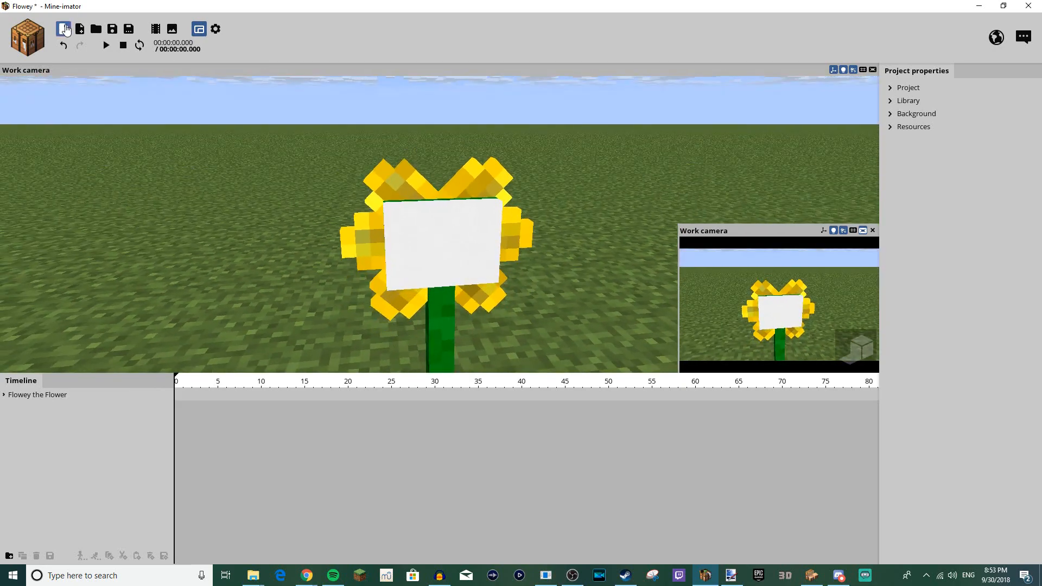
left_click(78, 29)
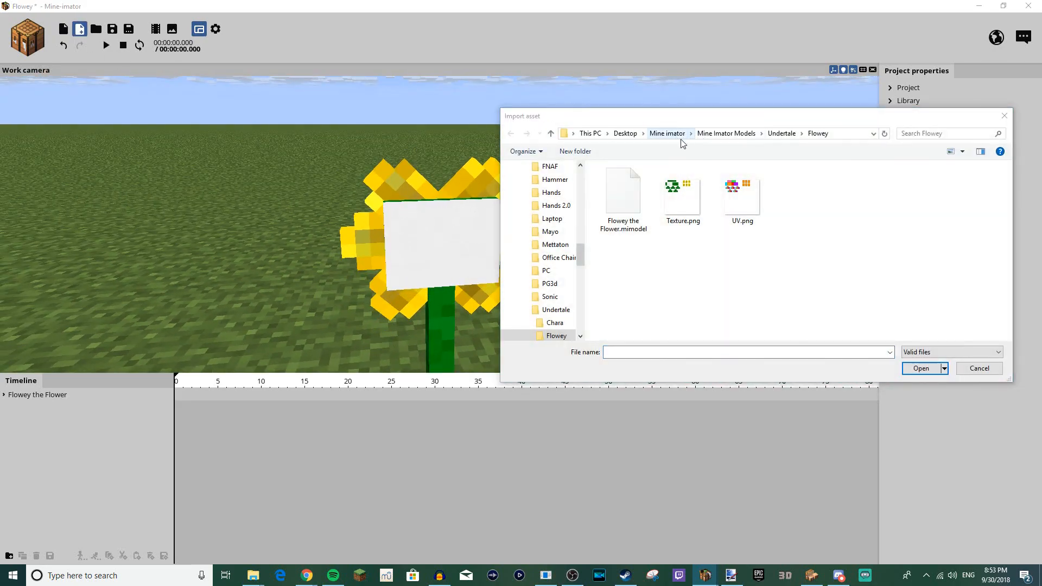
left_click(668, 134)
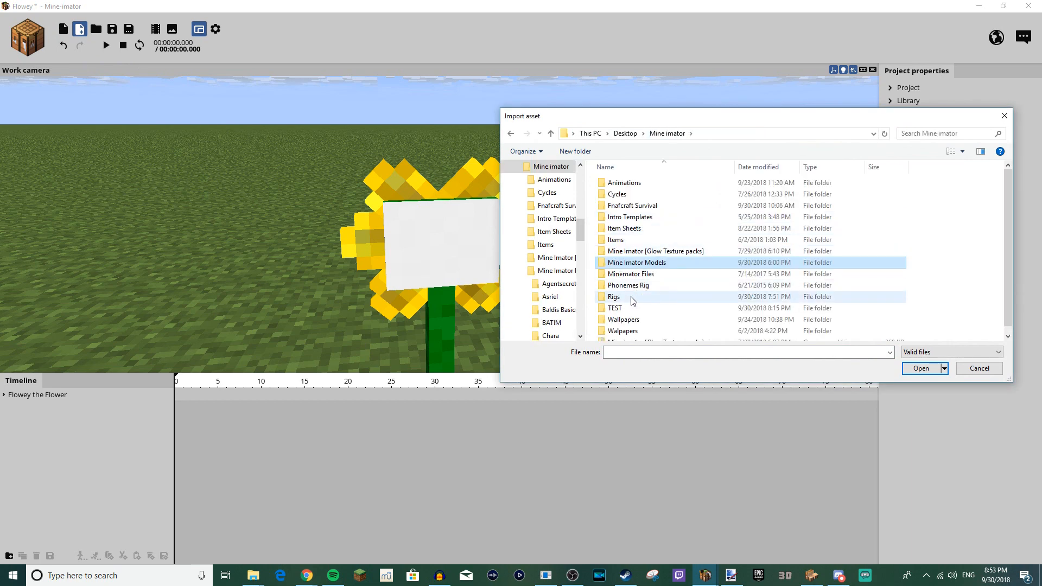
left_click(630, 299)
double_click(630, 299)
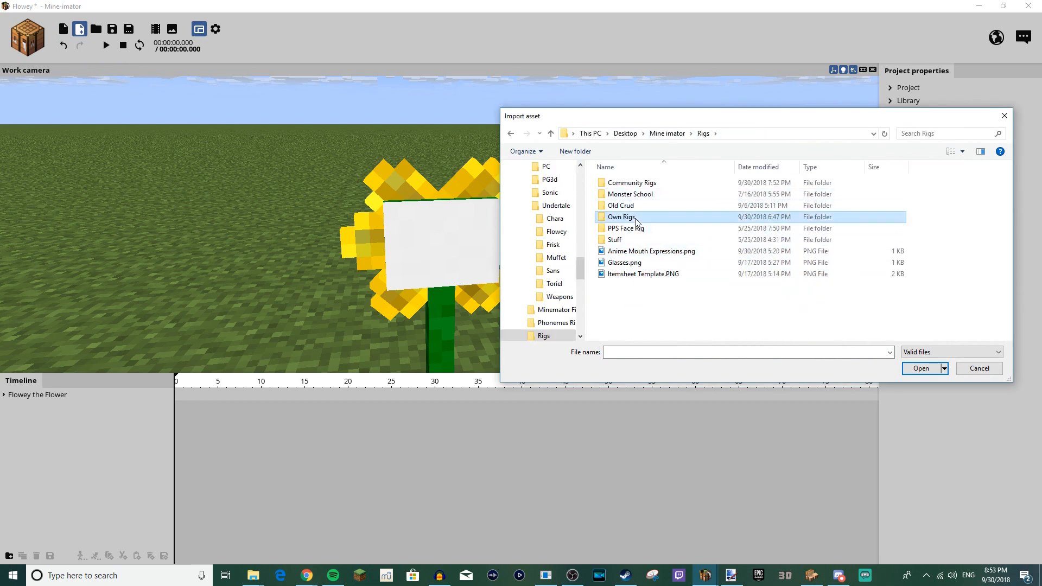
double_click(636, 216)
double_click(637, 197)
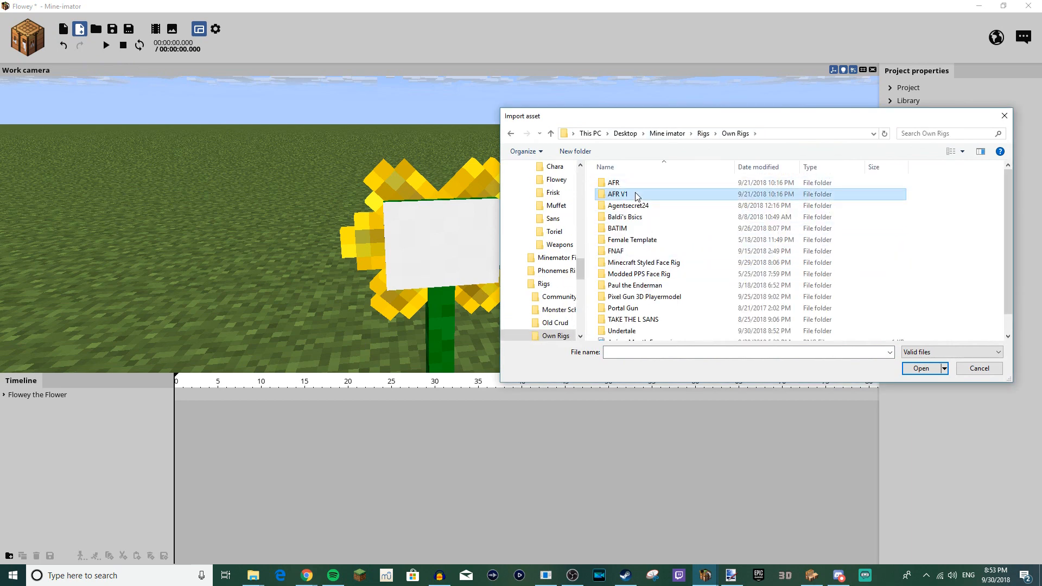
left_click(672, 190)
double_click(683, 204)
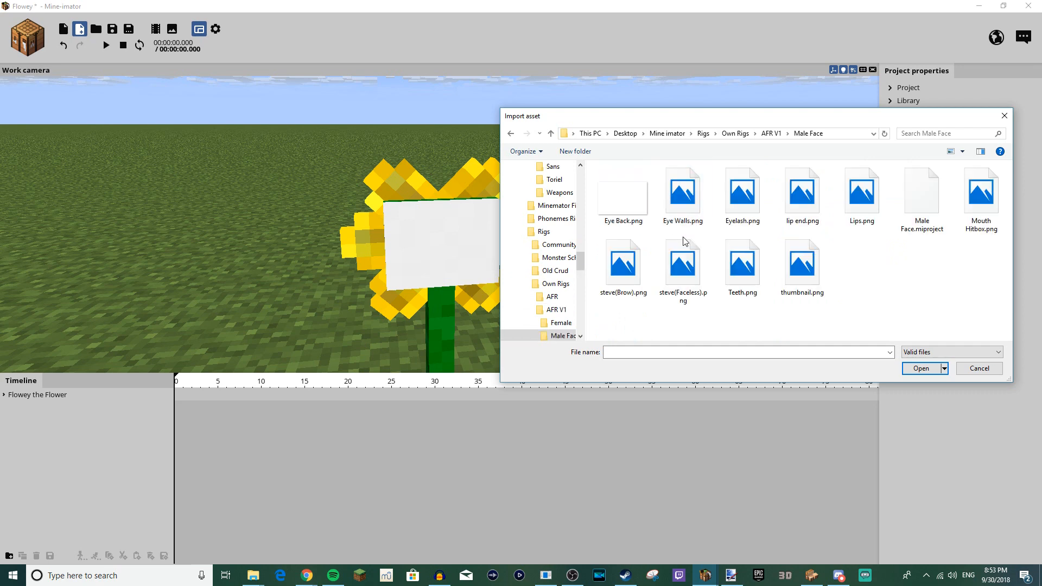
double_click(921, 204)
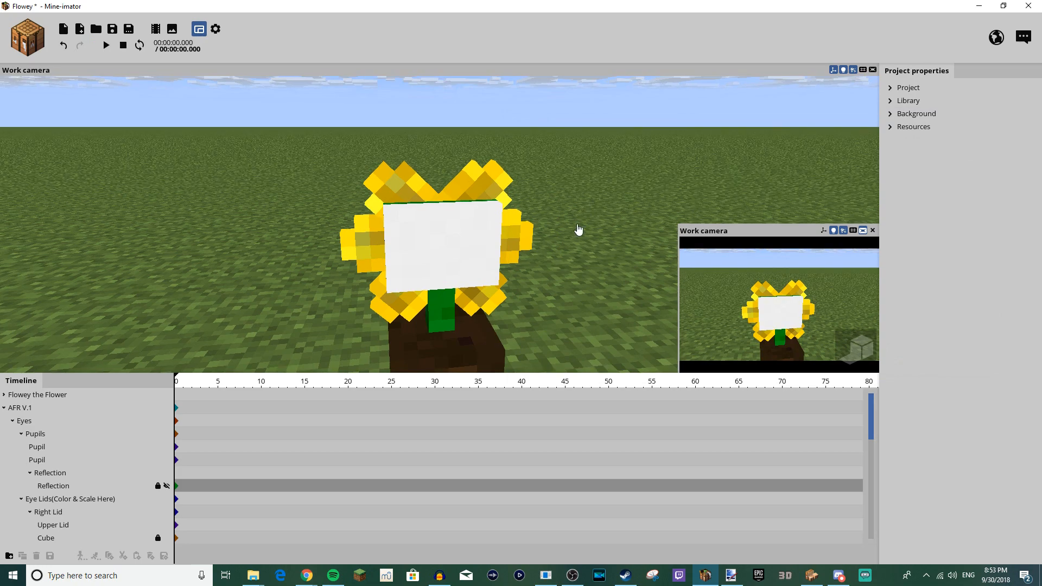
Step: Examine the imported face rig and the flower model from a low front angle
right_click_drag(577, 227, 545, 304)
left_click_drag(541, 205, 541, 163)
left_click_drag(609, 213, 609, 157)
left_click_drag(495, 299, 476, 291)
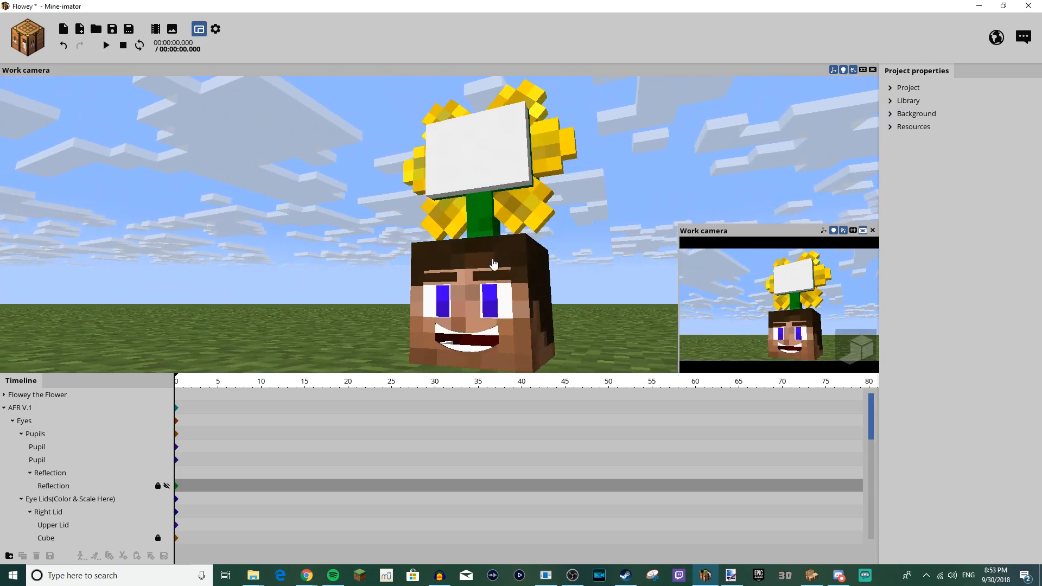
Step: Delete the locked Steve head named Delete Me from the timeline
left_click(493, 265)
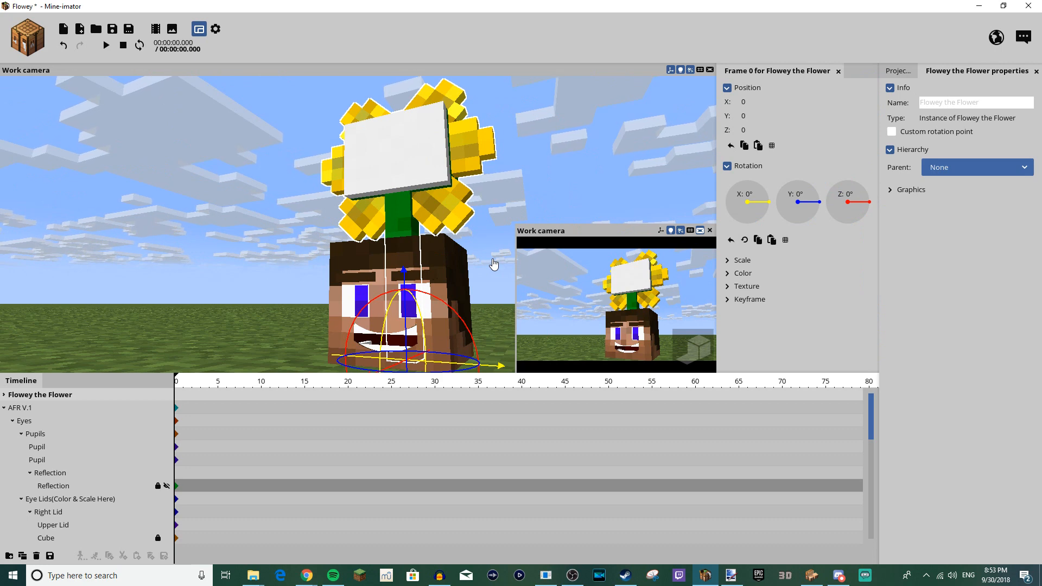
left_click(437, 262)
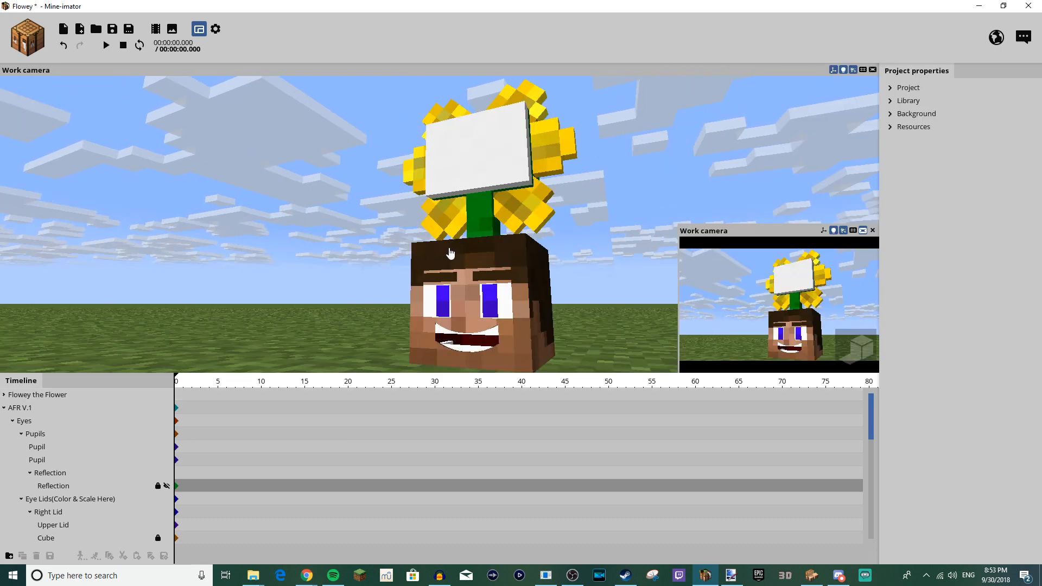
left_click_drag(317, 266, 358, 263)
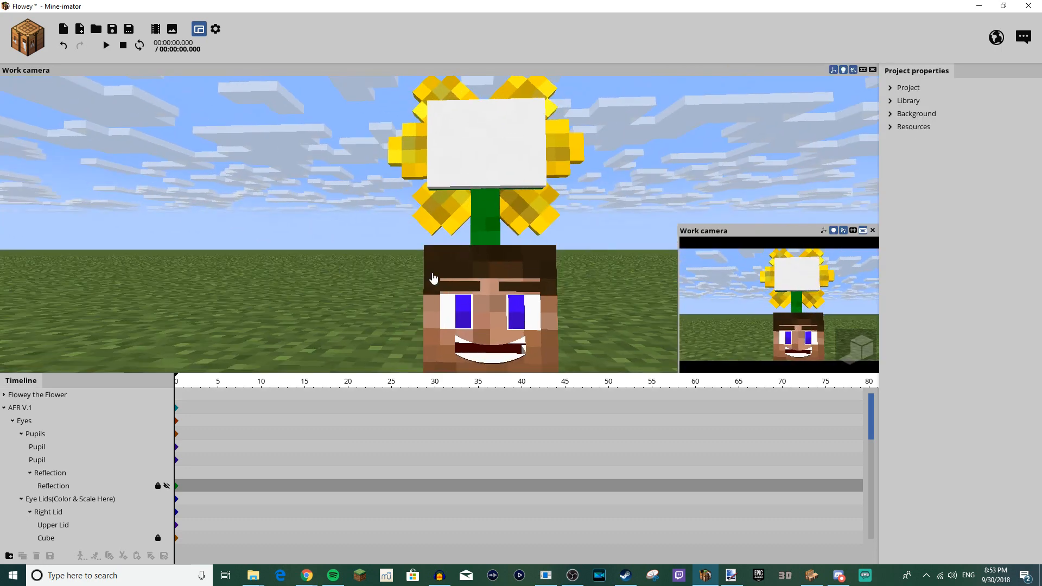
double_click(17, 411)
left_click(22, 421)
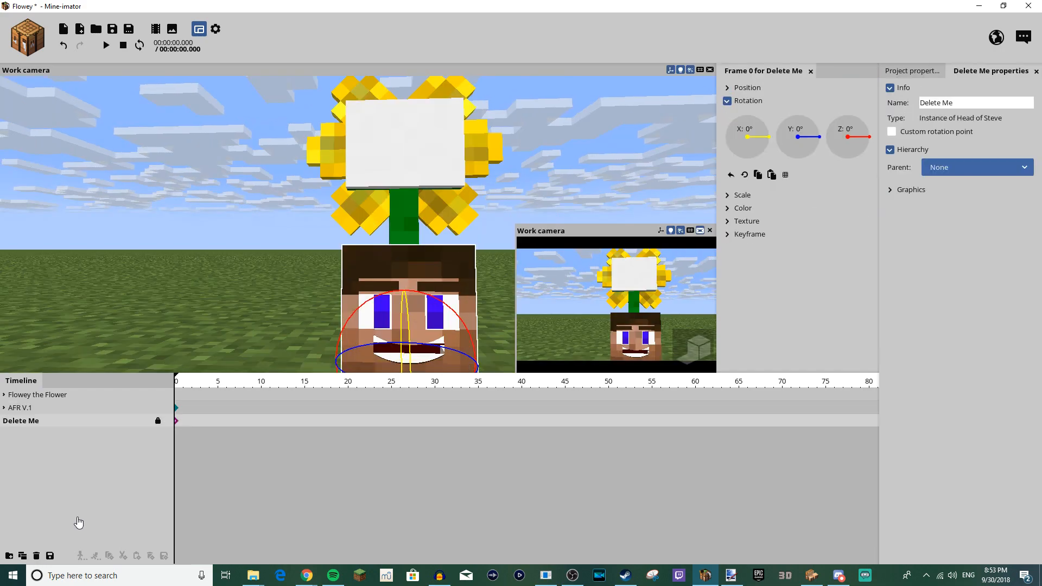
left_click(38, 557)
Step: Parent the AFR V.1 folder to Flowey the Flower and expand the flower's nested stem parts
left_click_drag(283, 274, 358, 265)
left_click(14, 411)
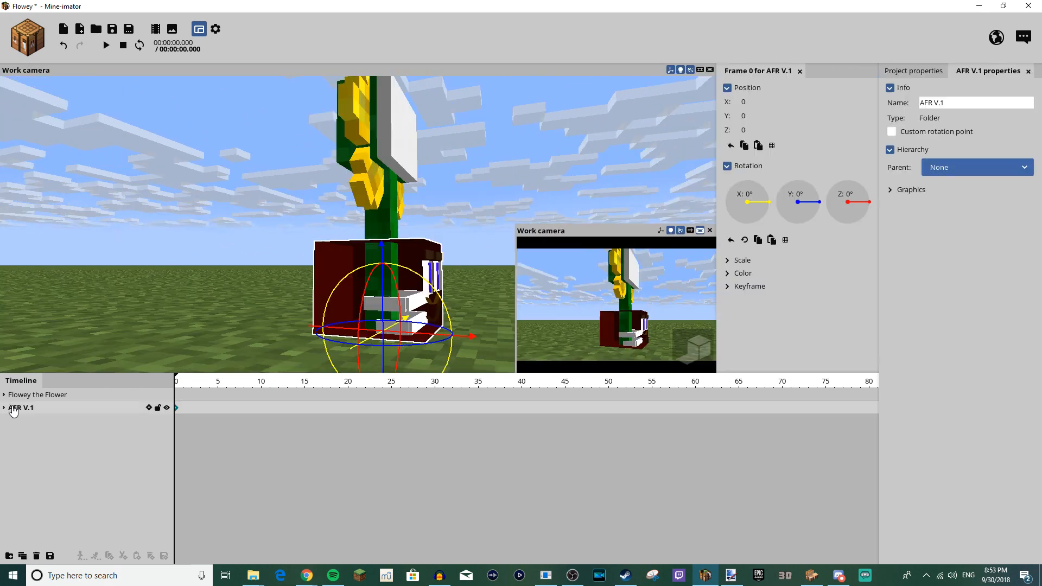
left_click_drag(15, 413, 26, 397)
left_click(13, 407)
left_click(21, 421)
left_click(30, 434)
left_click(38, 447)
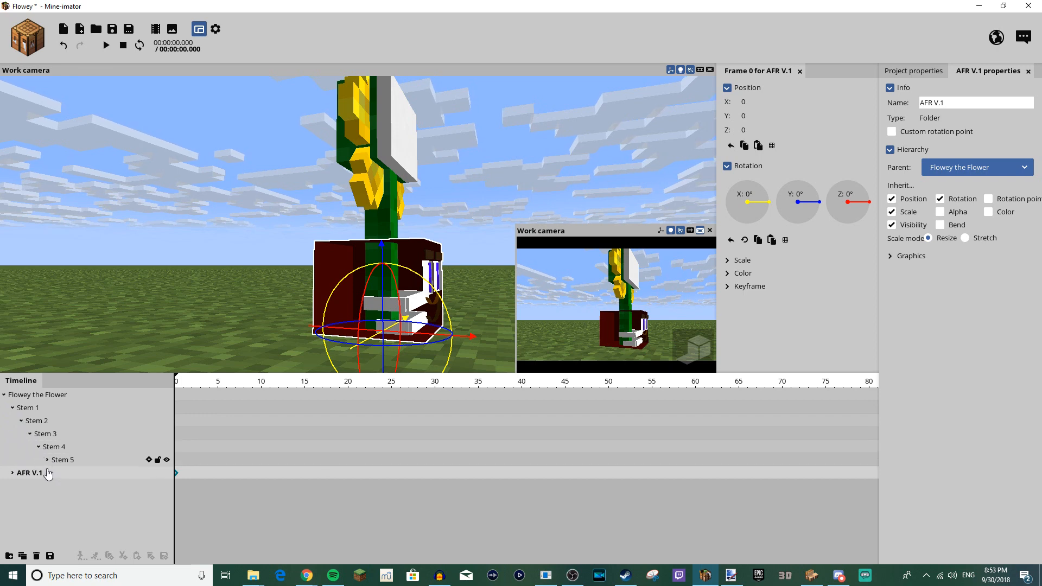
left_click(47, 460)
left_click(56, 472)
left_click(47, 460)
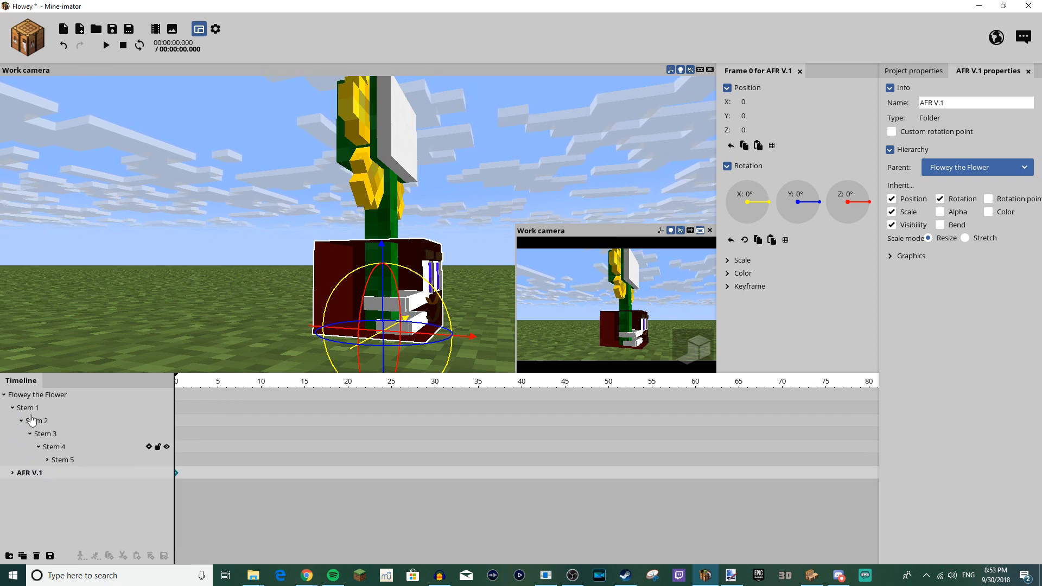
Step: Expand Stem 5 and move the AFR V.1 folder under the flower's Head part
left_click(28, 407)
mouse_move(401, 294)
left_mouse_down()
mouse_move(390, 291)
mouse_move(399, 294)
left_mouse_up()
right_click(753, 248)
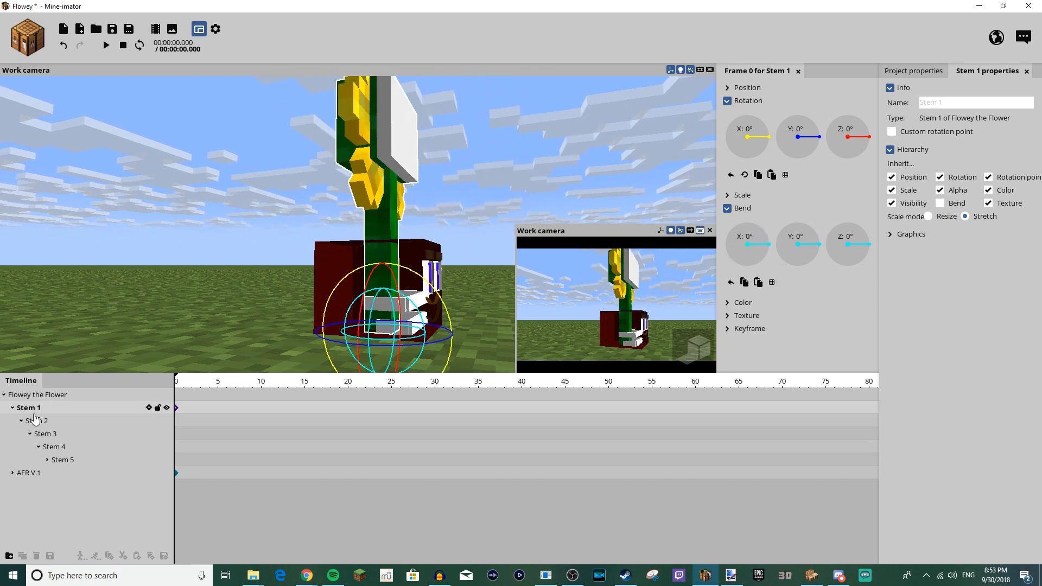
left_click(46, 460)
scroll(44, 505, "down", 1)
left_click_drag(19, 539, 65, 457)
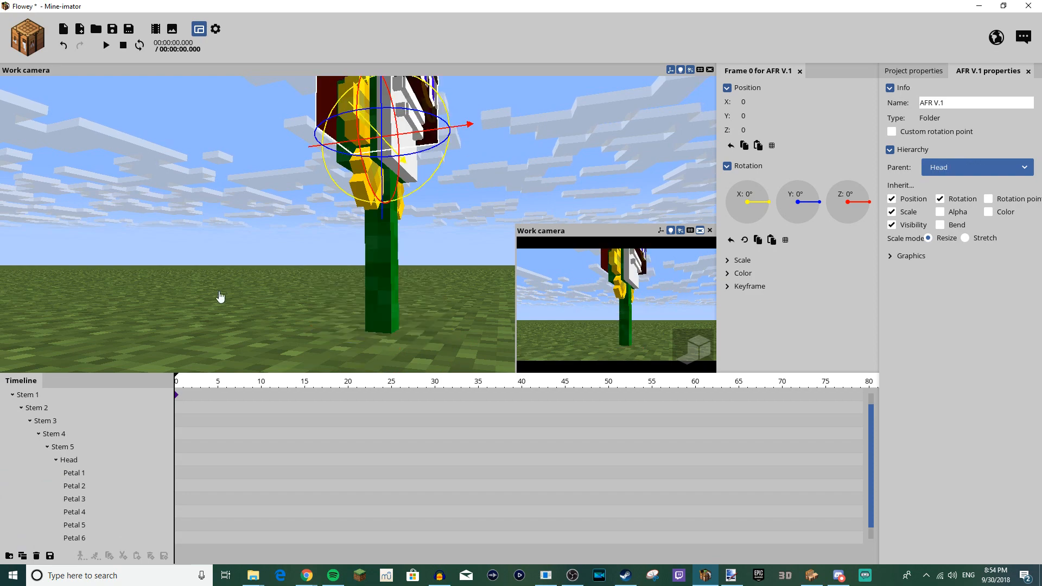
Step: Snap positions to a grid size of 1 and move AFR V.1 to Y -3 and Z -2 so the face sits on the head
left_click_drag(220, 297, 217, 282)
right_click_drag(430, 185, 431, 161)
left_click_drag(470, 156, 405, 167)
left_click(772, 146)
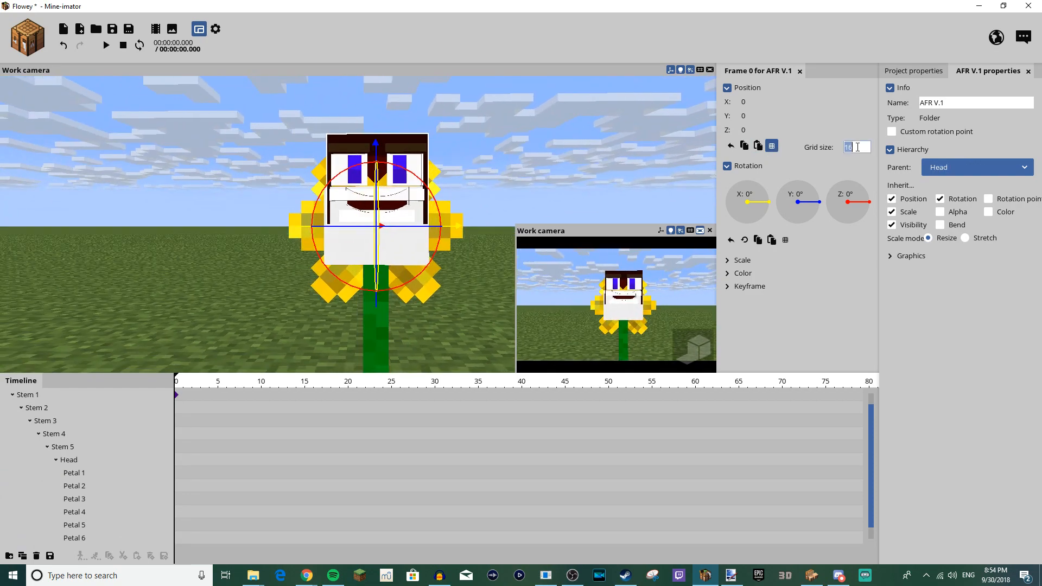
left_click_drag(376, 147, 496, 209)
scroll(521, 179, "up", 1)
scroll(496, 209, "up", 1)
left_click_drag(461, 265, 418, 264)
left_click_drag(461, 217, 434, 239)
scroll(98, 474, "down", 2)
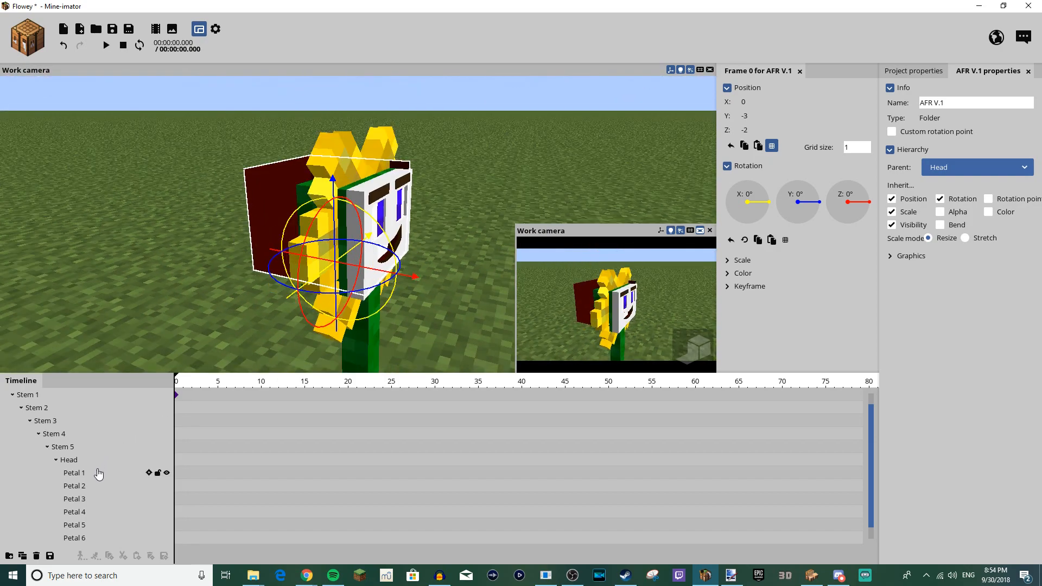
left_click_drag(160, 239, 65, 196)
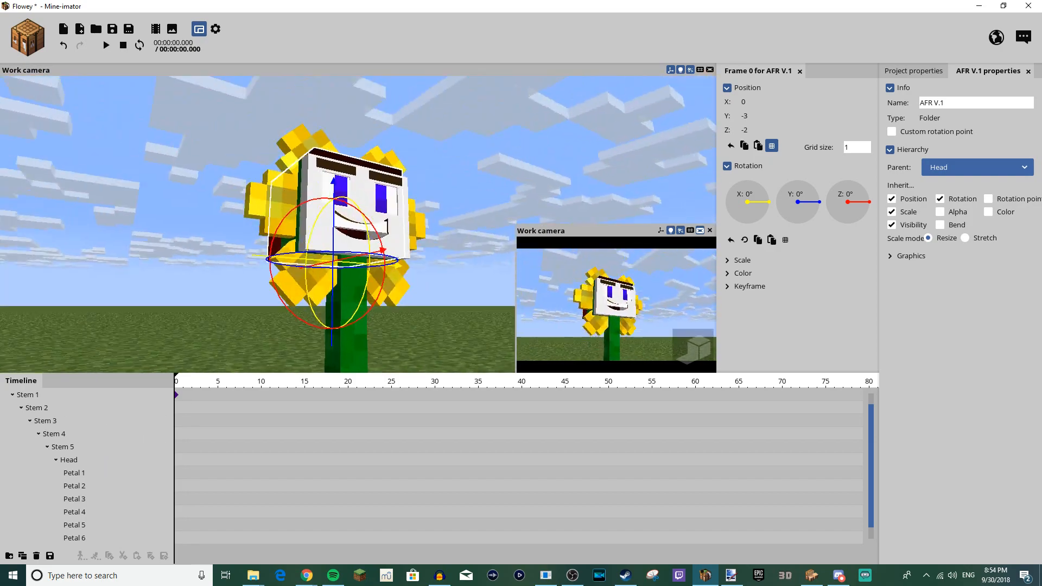
left_click_drag(165, 236, 217, 282)
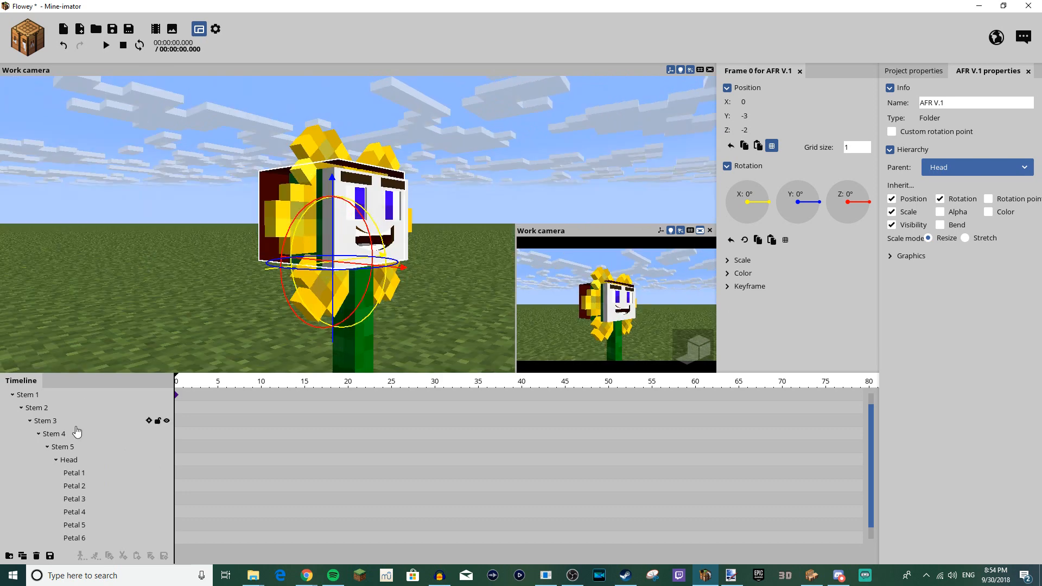
Step: Find the Inner Mouth cube in the AFR V.1 hierarchy and reduce its Z scale to 0.22
left_click(69, 451)
scroll(82, 467, "down", 1)
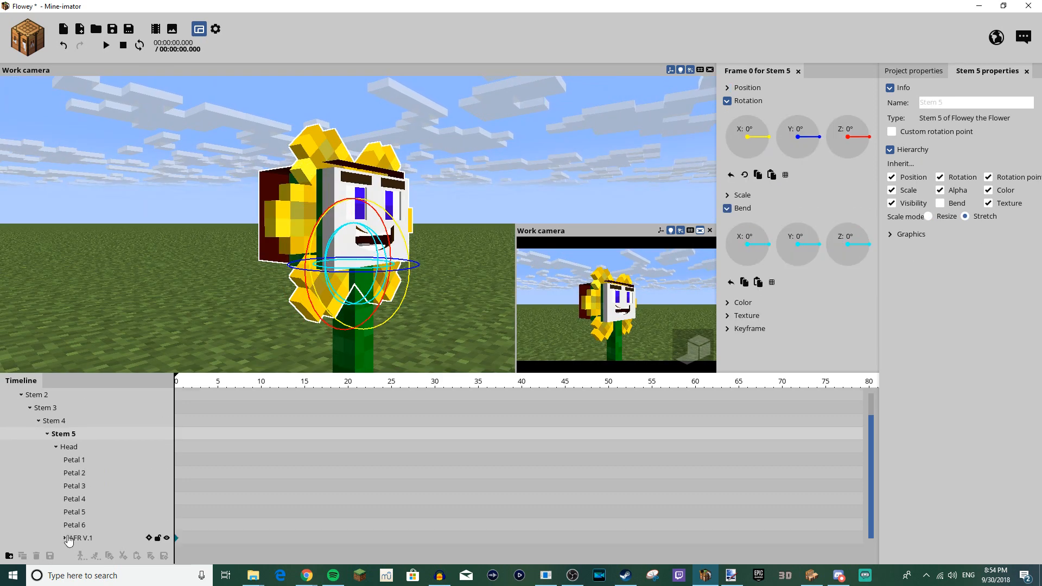
left_click(66, 538)
scroll(95, 526, "down", 7)
scroll(100, 519, "down", 7)
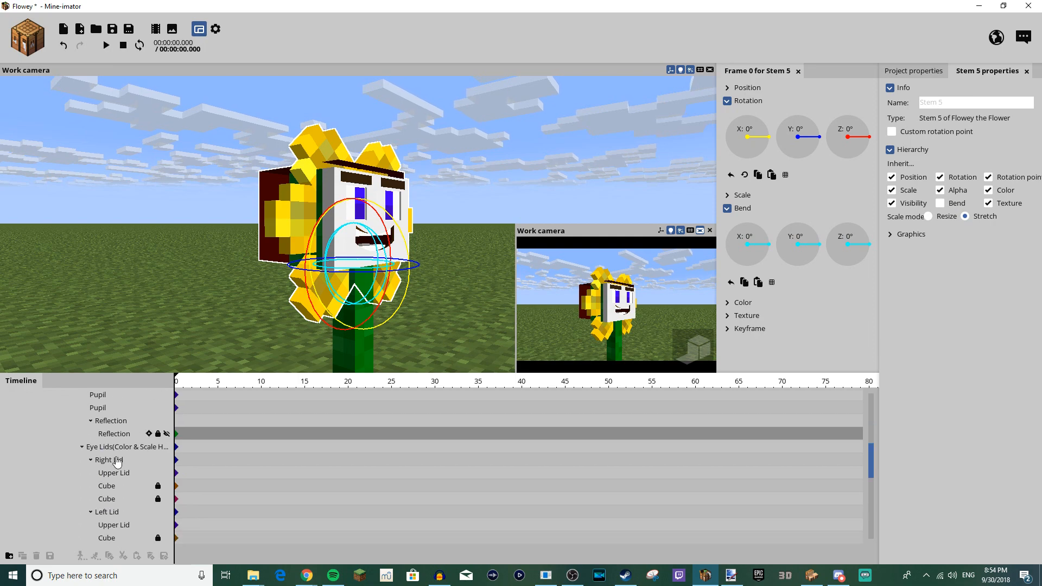
scroll(117, 461, "down", 10)
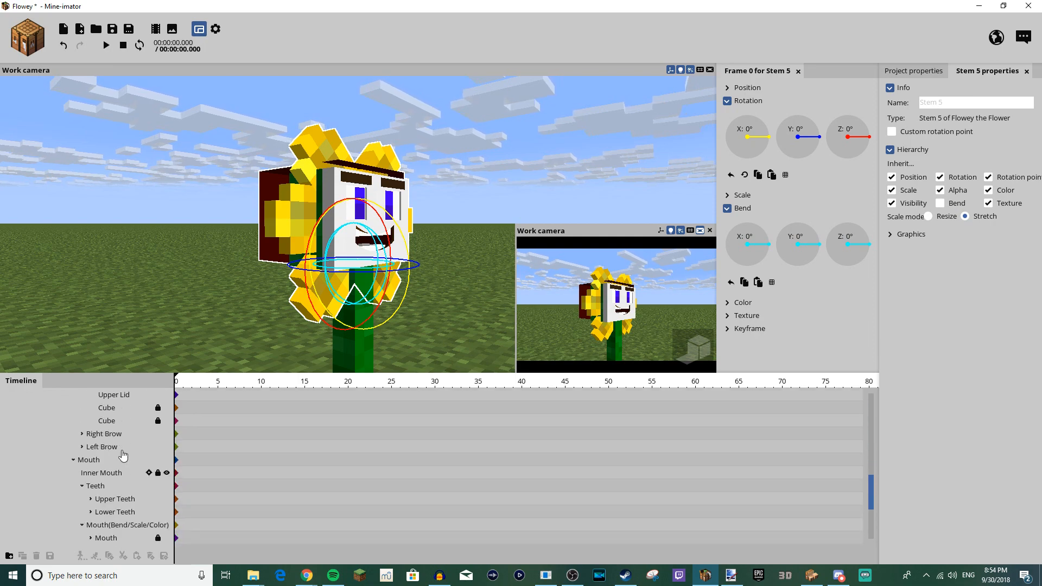
left_click(122, 472)
left_click_drag(149, 261, 157, 243)
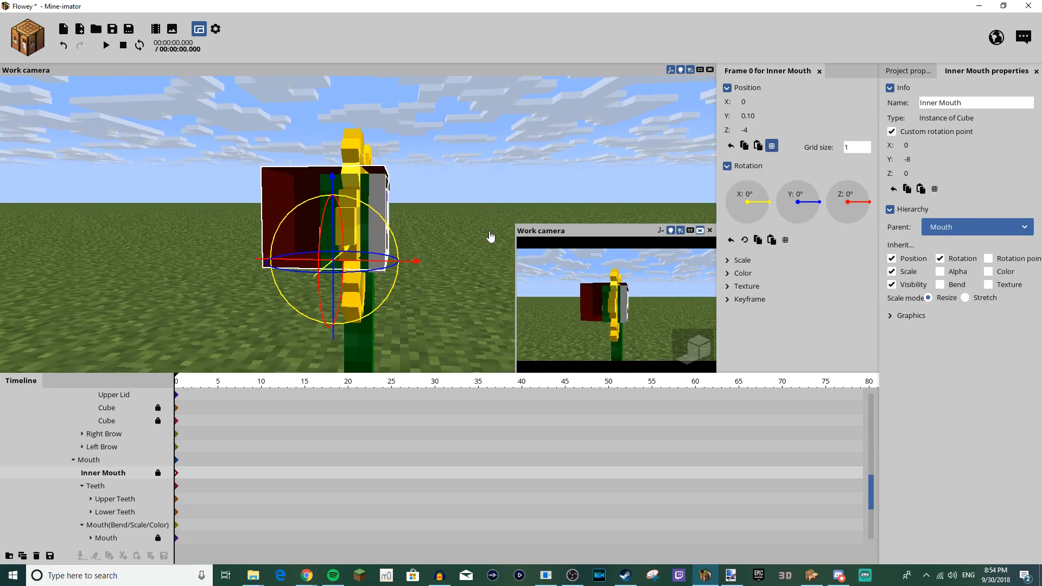
left_click(741, 261)
left_click_drag(747, 303, 732, 303)
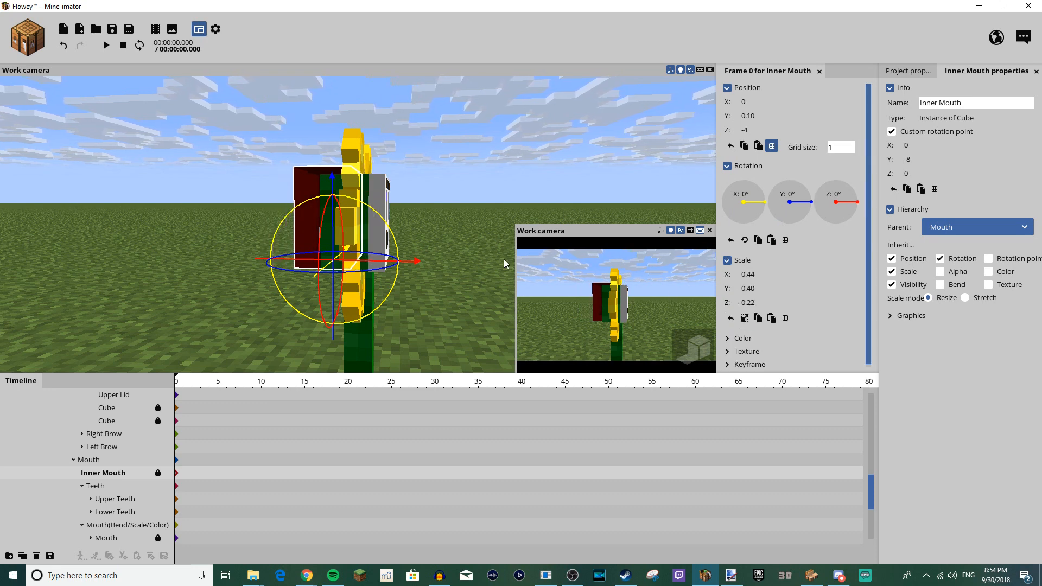
Step: Move the Inner Mouth to Z -2 and reduce its Y scale to 0.18 so it fits within the head
left_click_drag(417, 261, 496, 227)
scroll(450, 210, "up", 3)
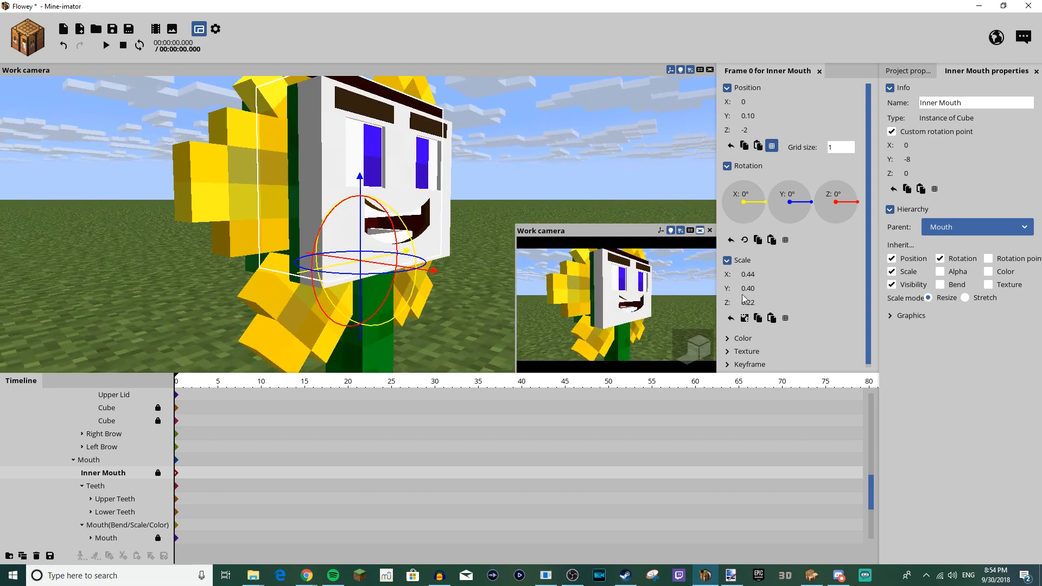
left_click_drag(743, 288, 740, 291)
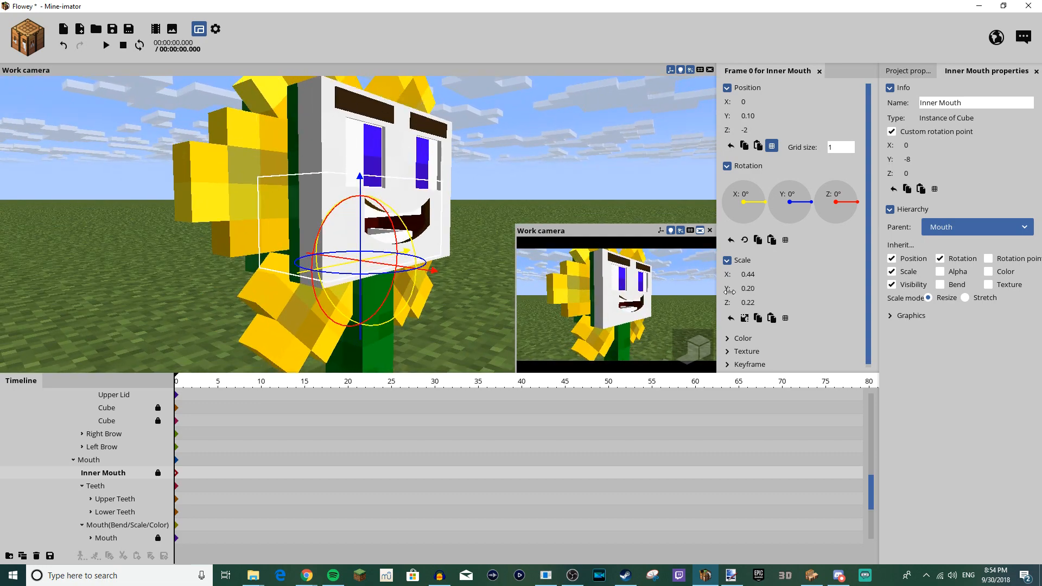
left_click_drag(620, 220, 548, 207)
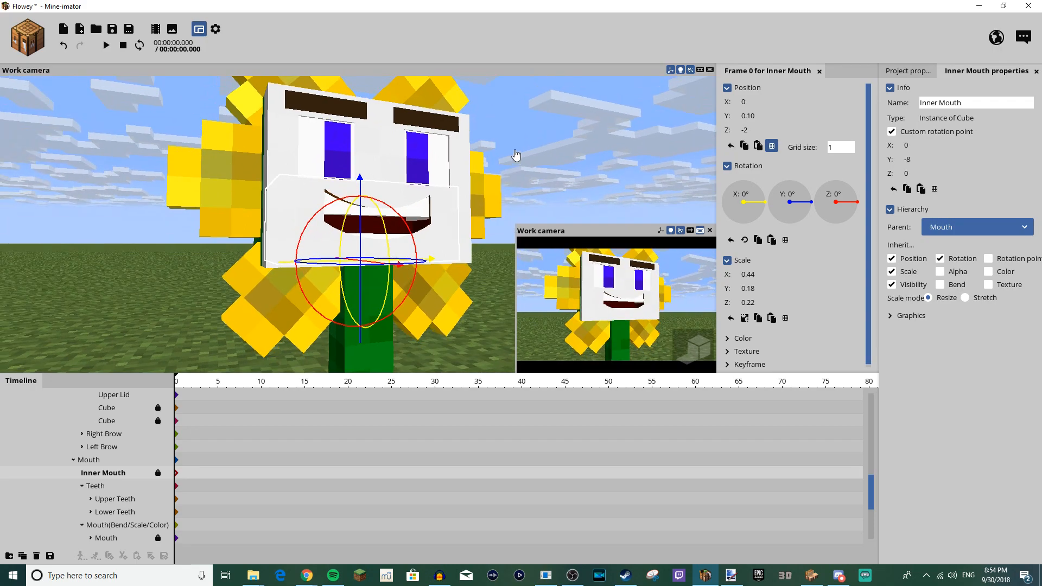
left_click_drag(514, 151, 502, 158)
Step: Examine the fitted face from several angles and select the Eye Lids(Color & Scale Here) folder
left_click(481, 184)
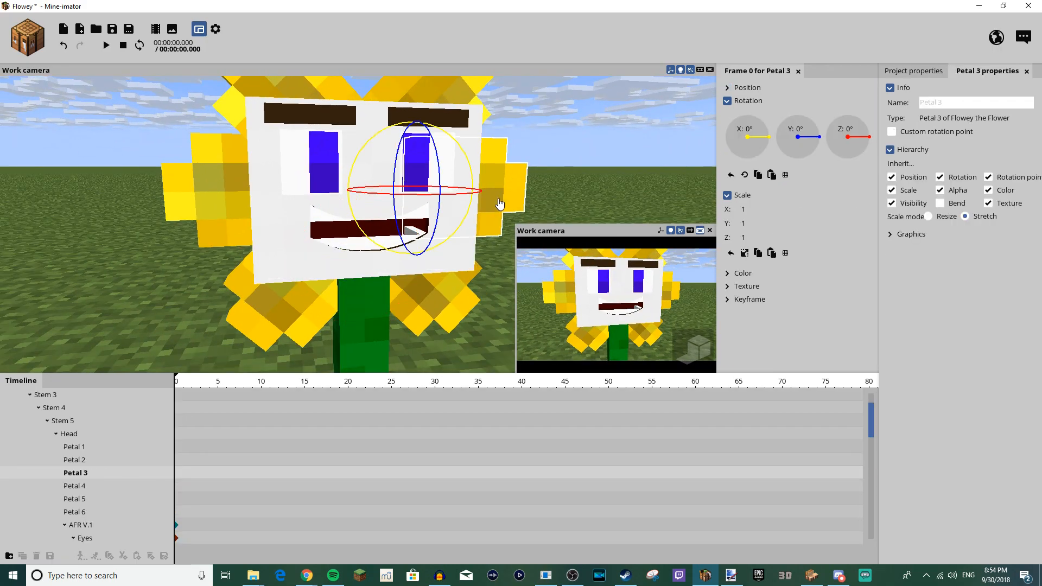
left_click(575, 204)
mouse_move(587, 194)
left_mouse_down()
mouse_move(582, 147)
mouse_move(592, 141)
mouse_move(585, 184)
left_mouse_up()
left_click(98, 450)
scroll(102, 466, "down", 4)
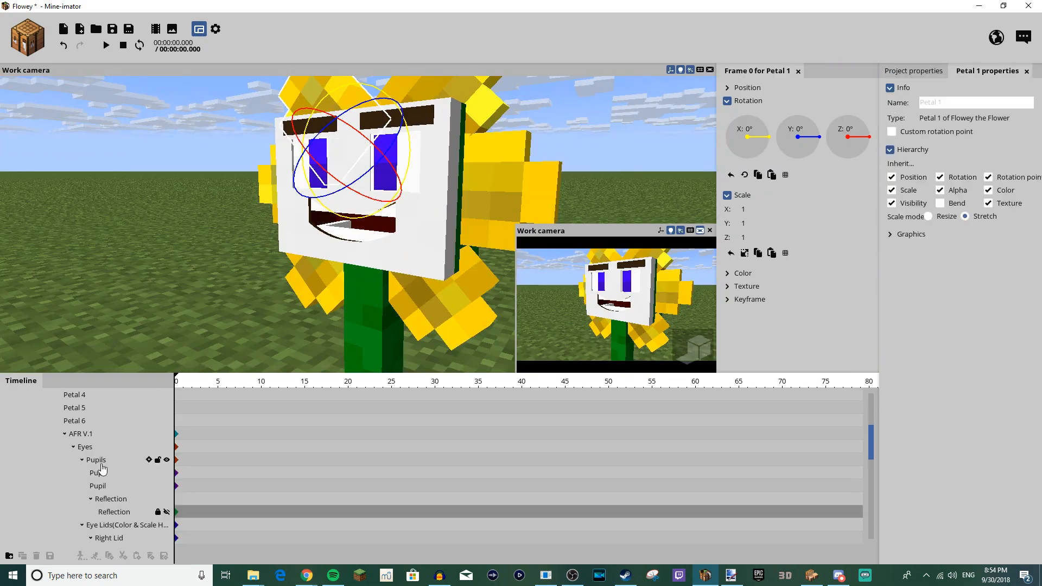
left_click(100, 463)
left_click(112, 526)
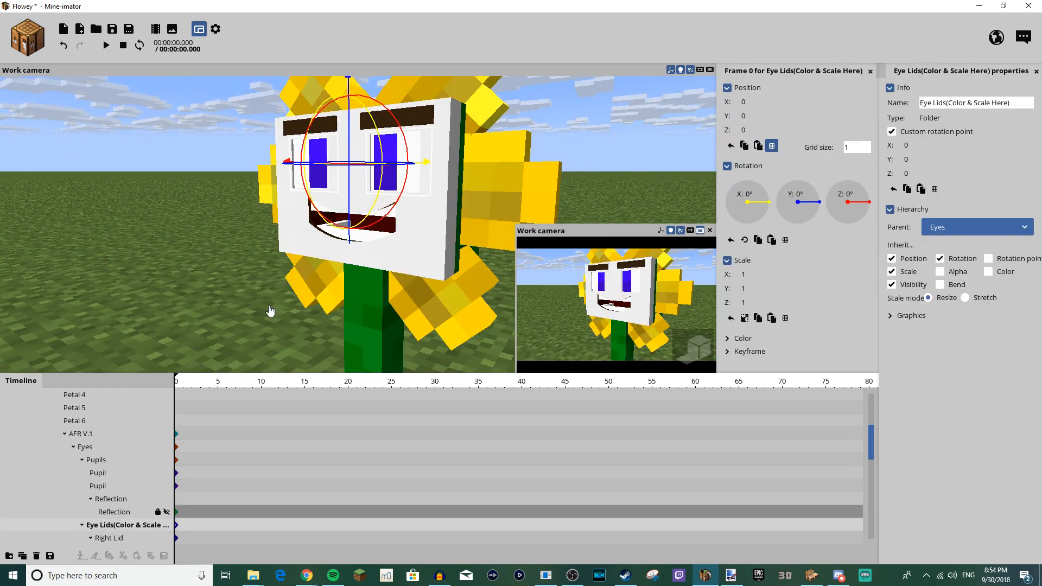
left_click_drag(291, 245, 451, 252)
scroll(472, 217, "up", 3)
mouse_move(472, 216)
left_mouse_down()
mouse_move(542, 195)
mouse_move(478, 214)
left_mouse_up()
left_click_drag(317, 304, 315, 308)
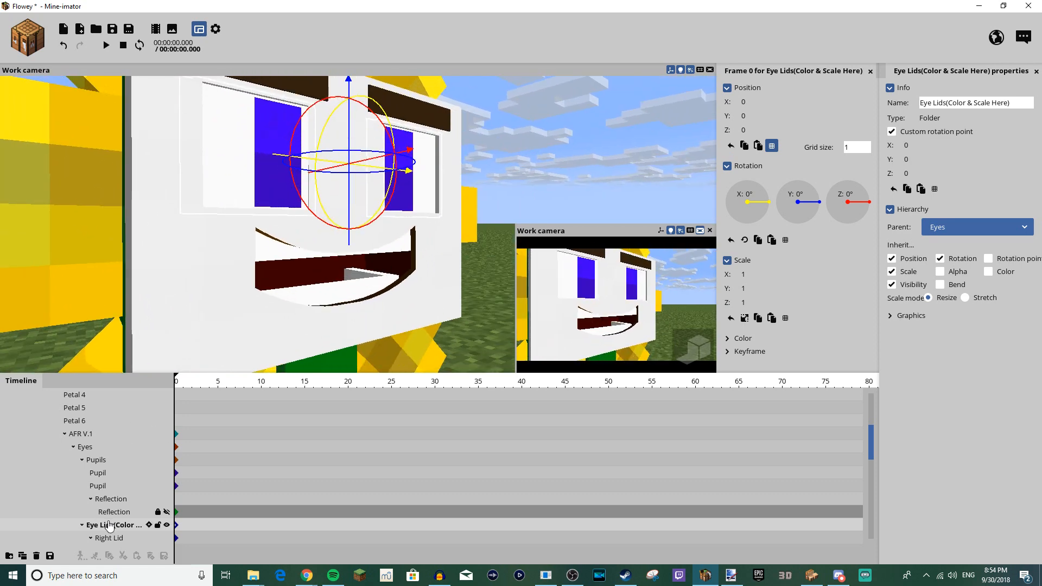
Step: Set the blend color of Mouth(Bend/Scale/Color) to a very dark grey
scroll(111, 522, "down", 6)
scroll(115, 510, "down", 2)
left_click(164, 499)
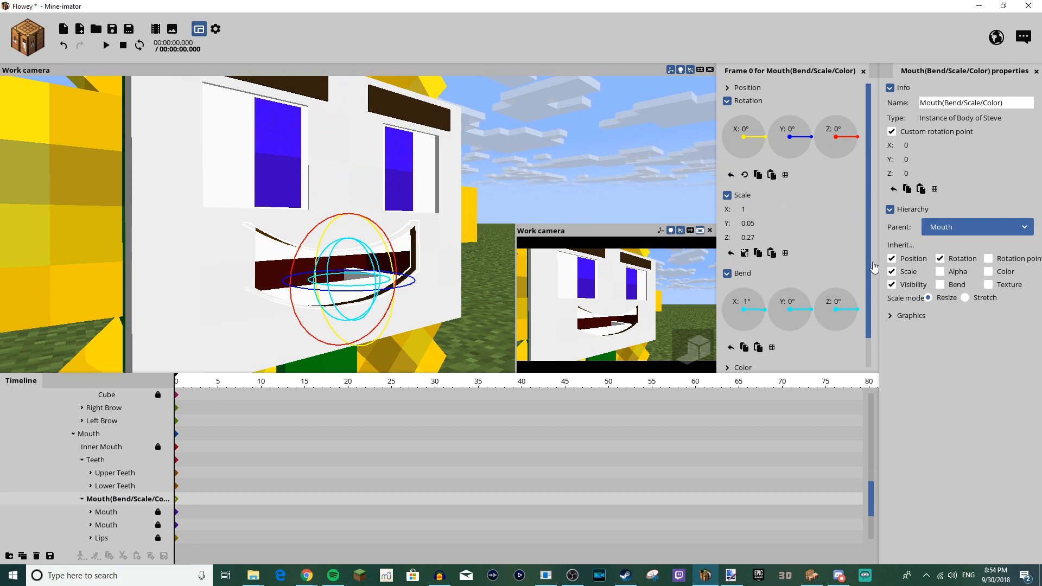
scroll(803, 324, "down", 1)
left_click(744, 336)
scroll(859, 363, "down", 4)
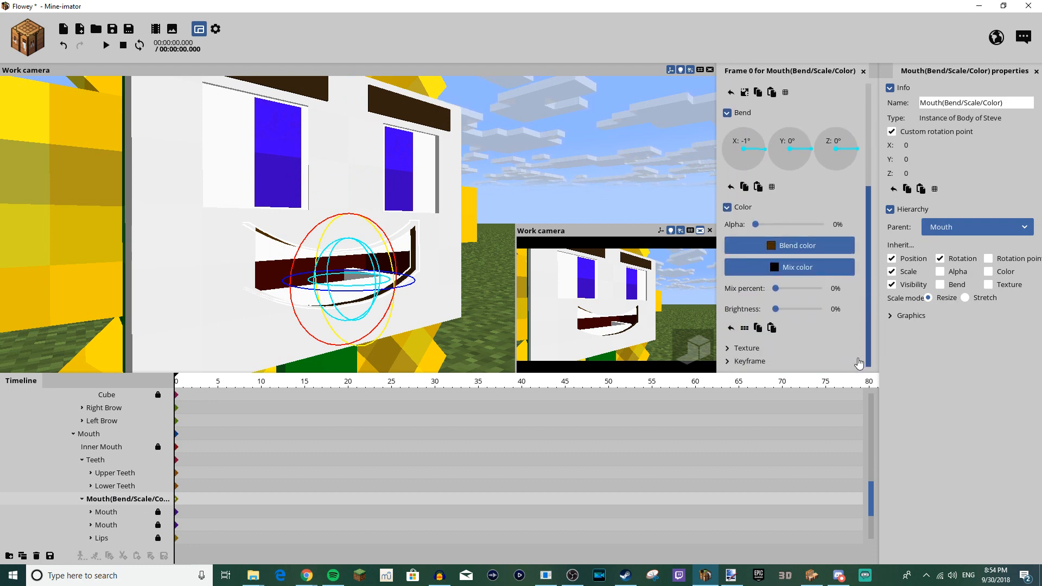
left_click(792, 245)
left_click_drag(461, 291, 569, 365)
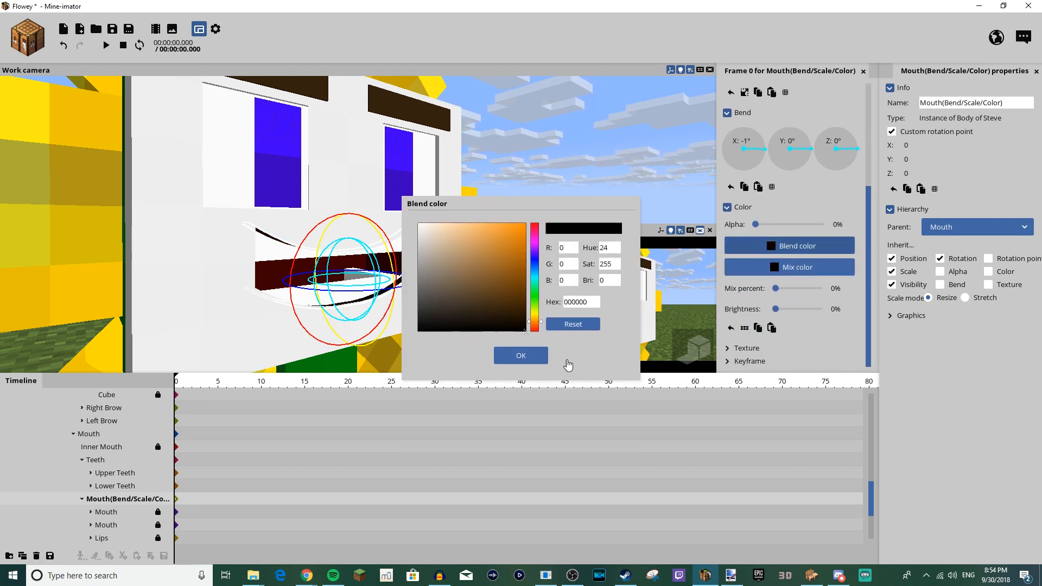
left_click_drag(509, 313, 402, 316)
left_click(513, 356)
left_click_drag(477, 156, 426, 161)
left_click_drag(457, 198, 414, 171)
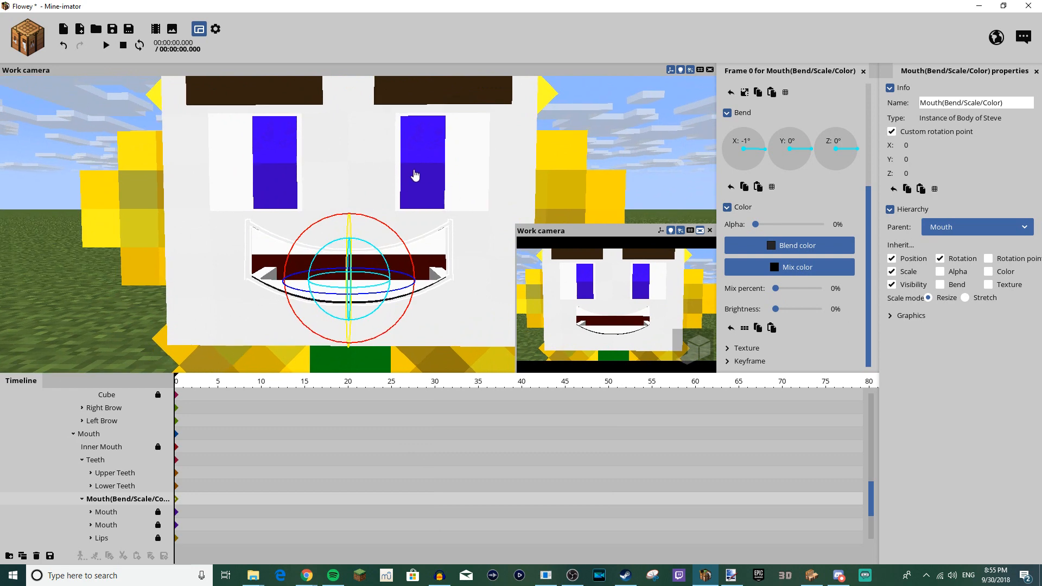
Step: Set the blend color of the Eye Lids(Color & Scale Here) folder to dark grey, hex 464646
left_click(115, 473)
scroll(119, 475, "up", 4)
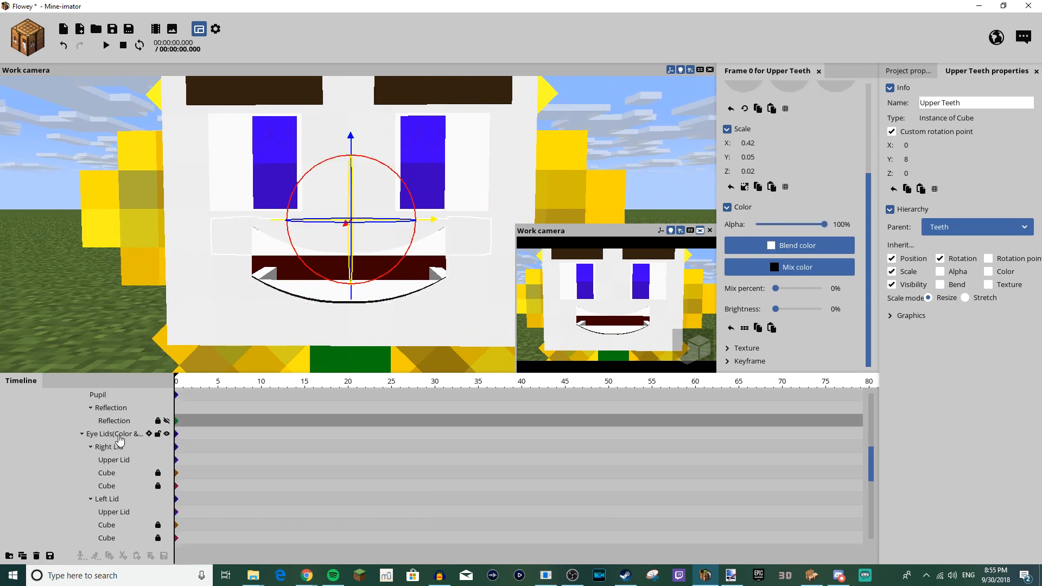
left_click(117, 437)
left_click(758, 262)
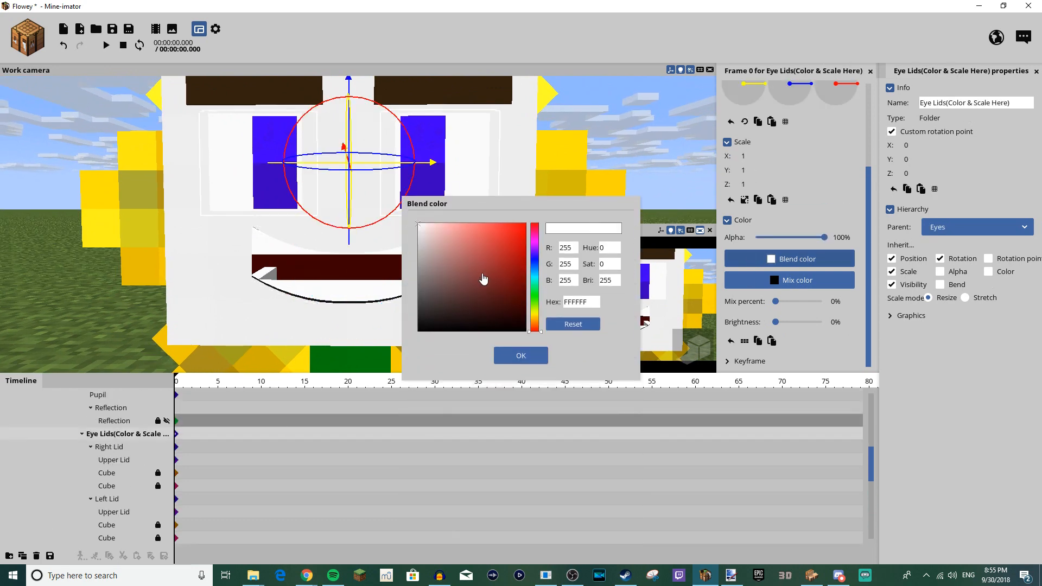
left_click(473, 279)
left_click(519, 254)
left_click_drag(535, 174, 597, 185)
mouse_move(520, 254)
left_mouse_down()
mouse_move(465, 257)
mouse_move(390, 284)
mouse_move(385, 303)
left_mouse_up()
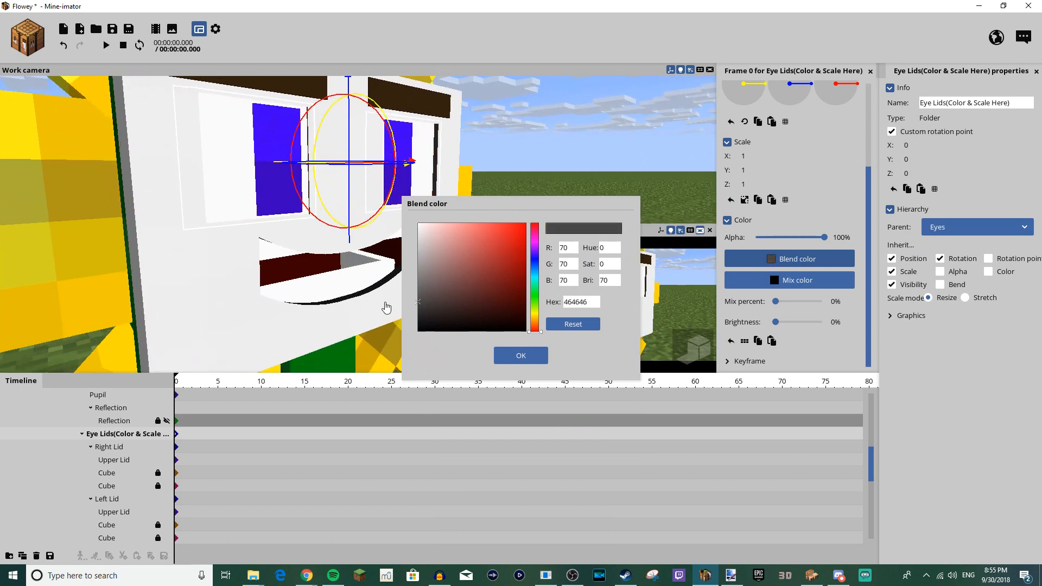
left_click(520, 355)
Step: Set the blend color of the Pupils folder to near black
left_click(111, 407)
scroll(96, 432, "up", 3)
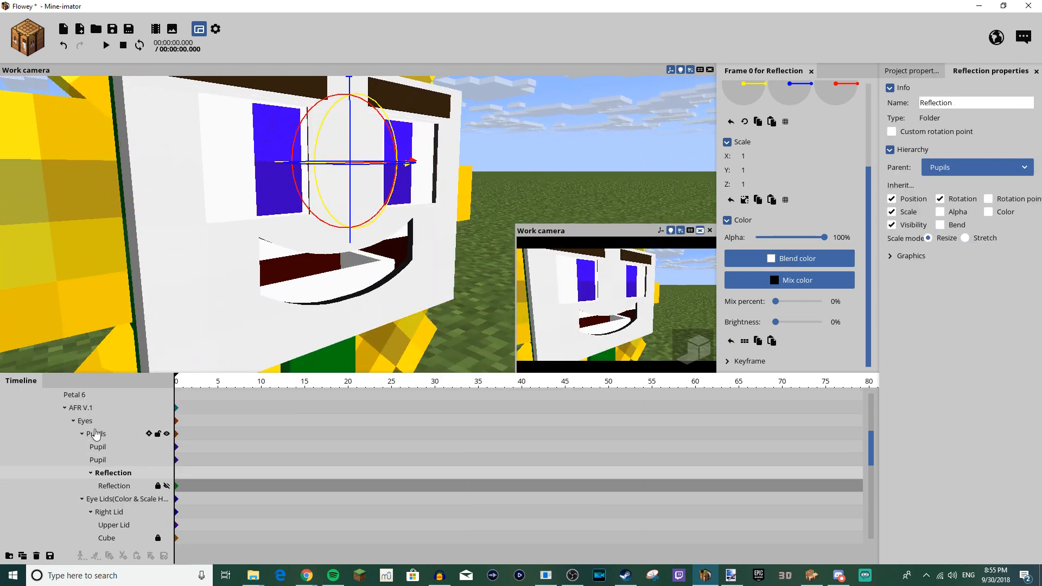
left_click(96, 434)
left_click(784, 260)
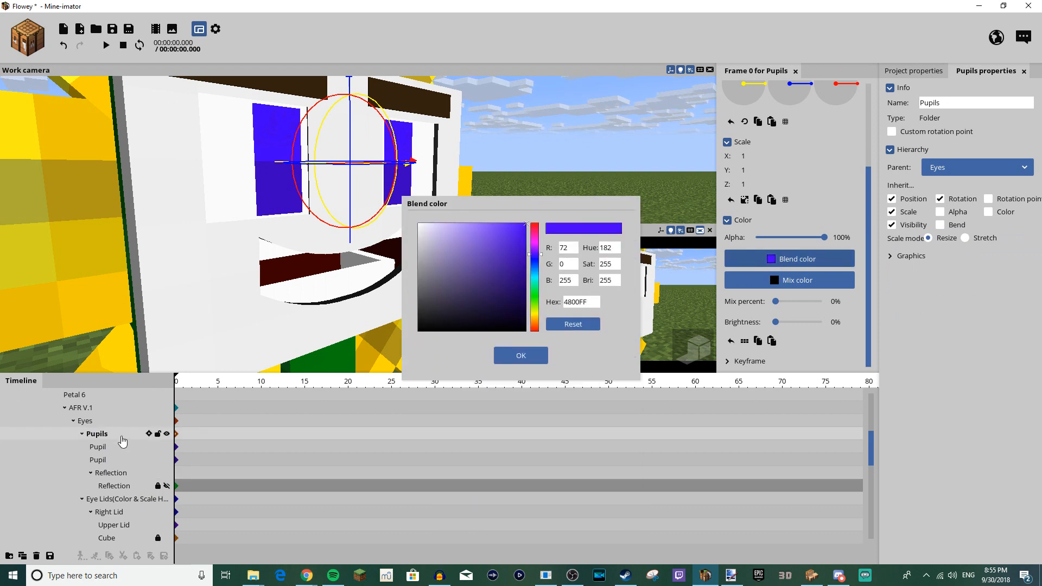
mouse_move(485, 291)
left_mouse_down()
mouse_move(429, 255)
mouse_move(379, 326)
left_mouse_up()
left_click(519, 355)
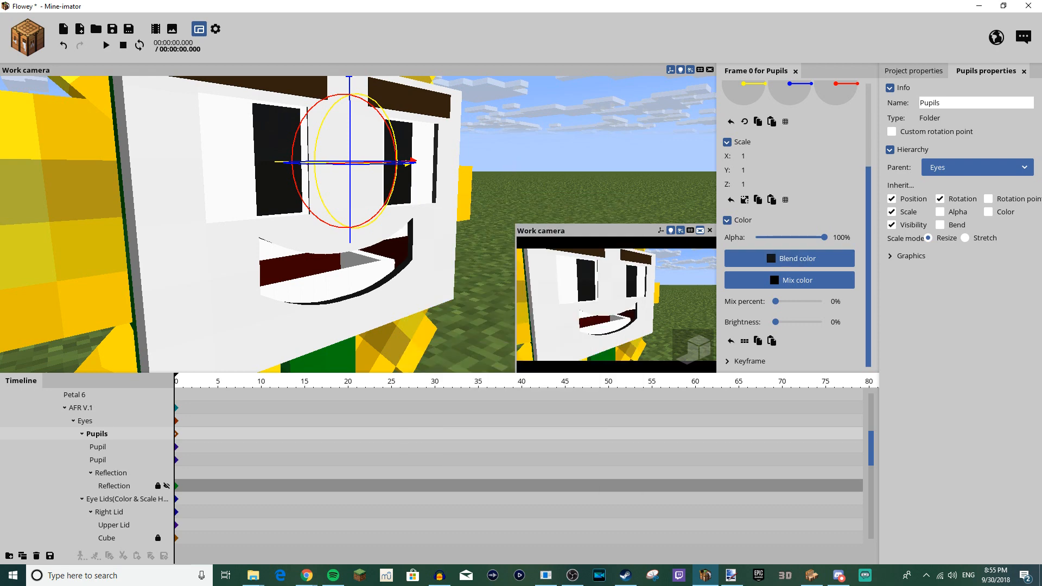
Step: Compare the model's face with the Flowey reference image in the browser and look it over from the front
left_click(120, 499)
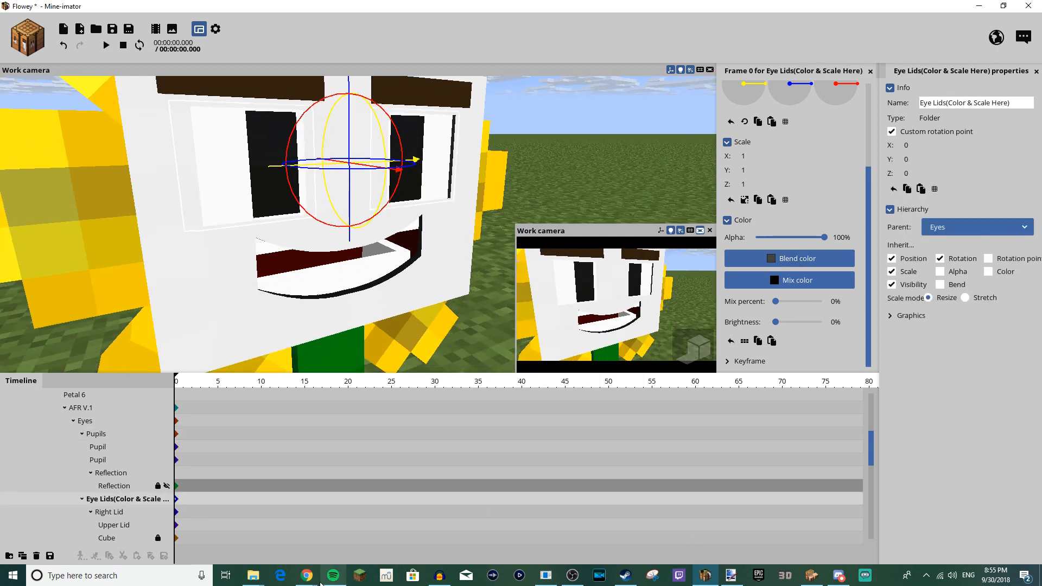
left_click(374, 542)
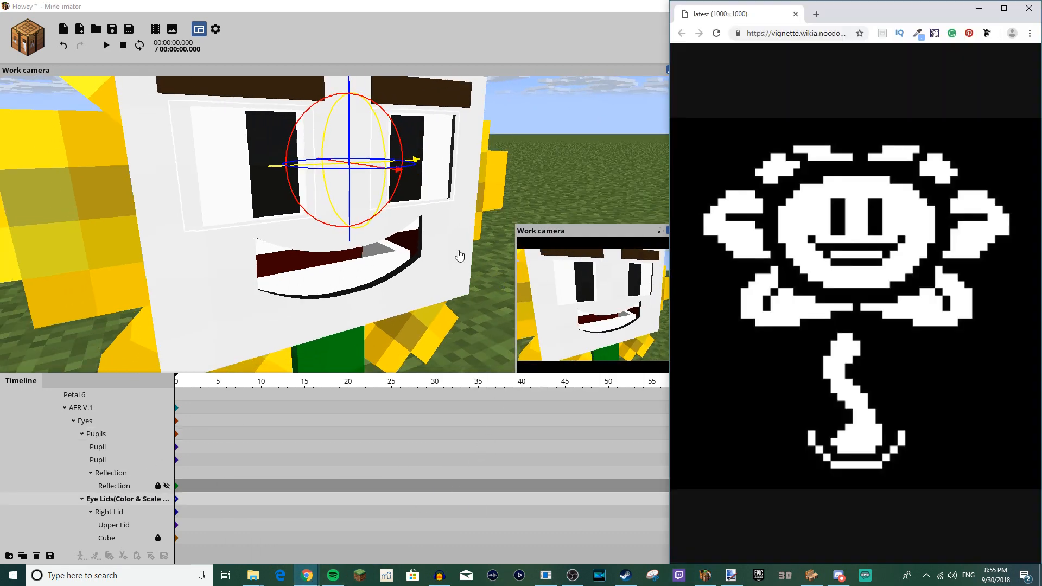
left_click_drag(506, 201, 498, 214)
scroll(446, 262, "down", 4)
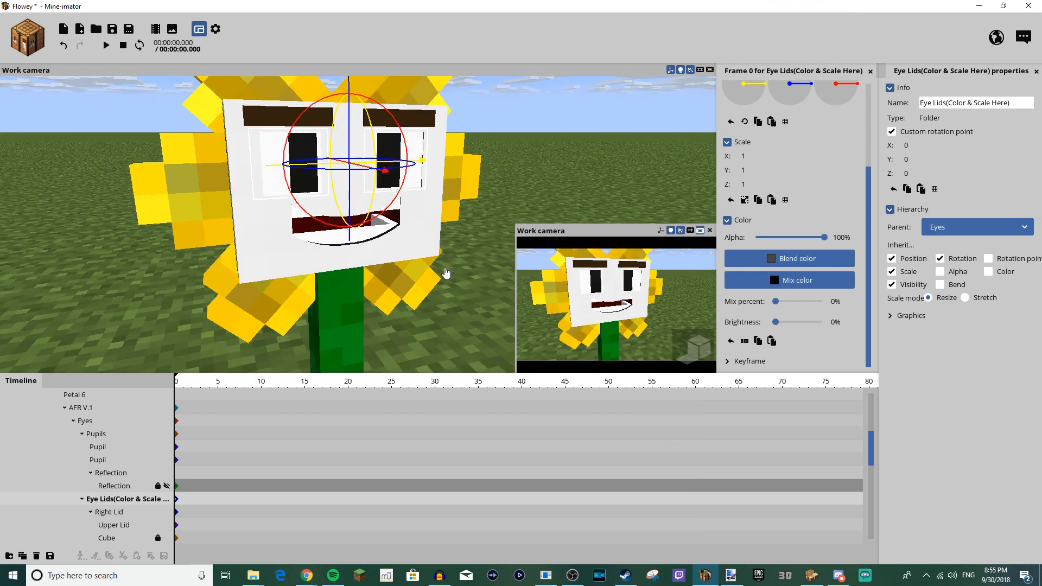
left_click_drag(454, 320, 443, 295)
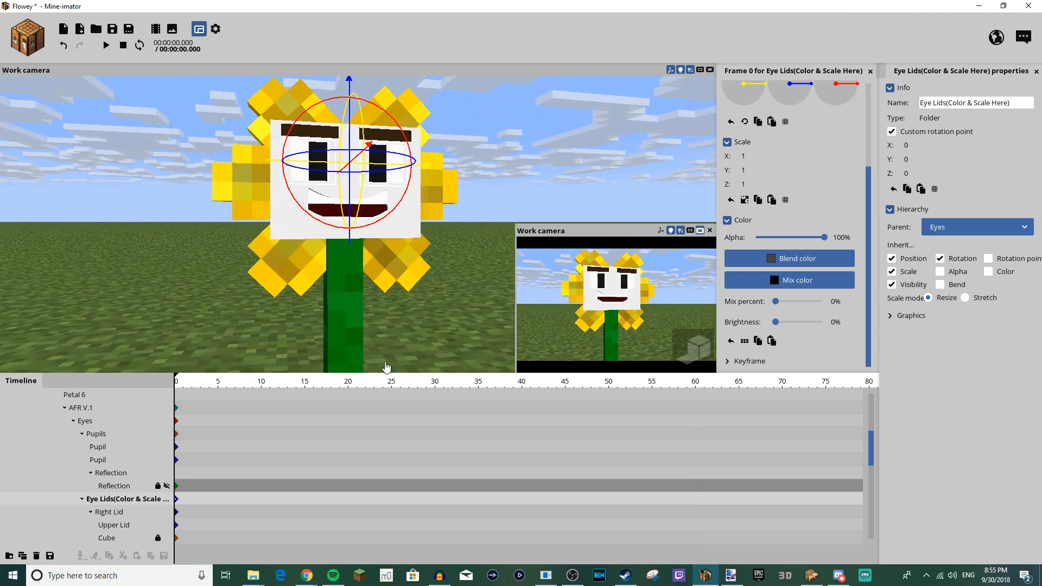
Step: Set the blend color of Right Brow and Left Brow together to black, hex 000000
scroll(104, 500, "down", 4)
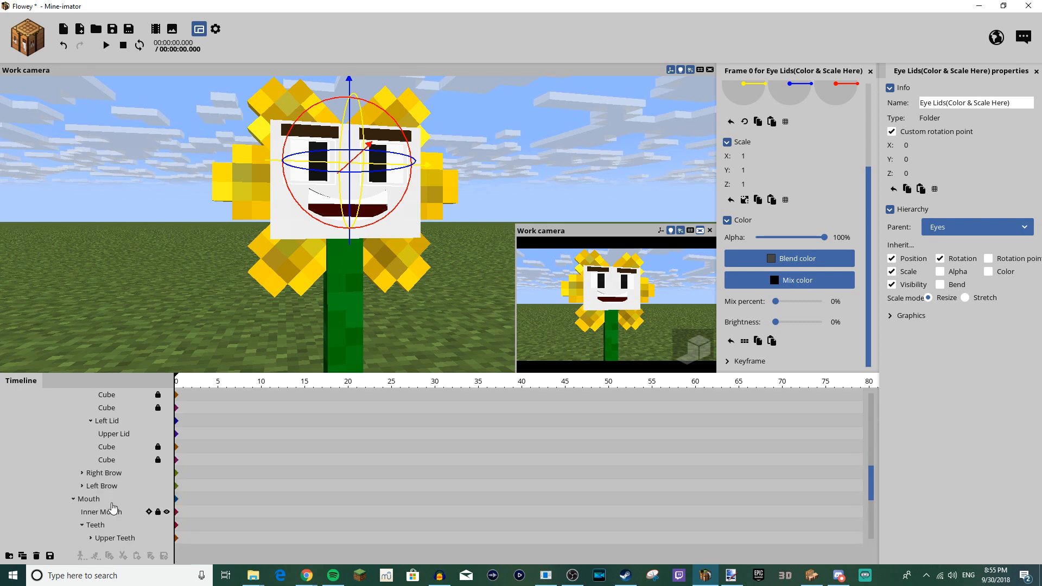
left_click(104, 474)
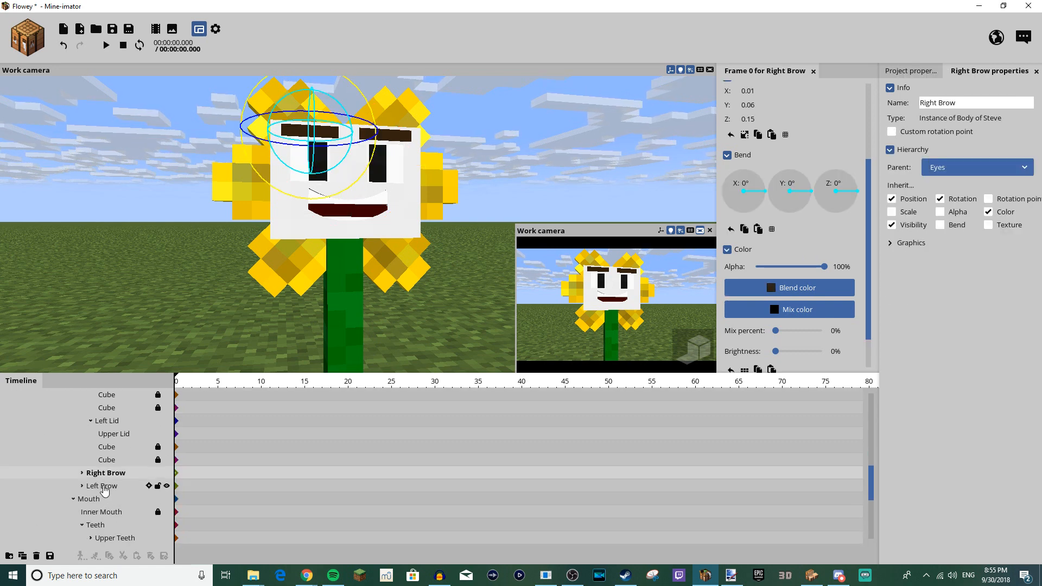
left_click(105, 487, "shift")
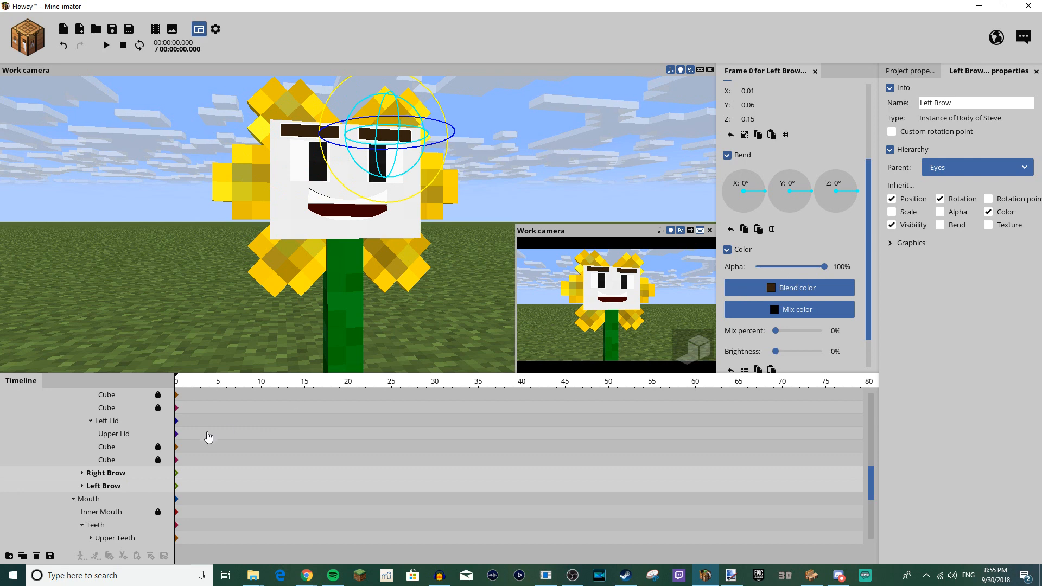
left_click(772, 291)
left_click_drag(478, 304, 315, 388)
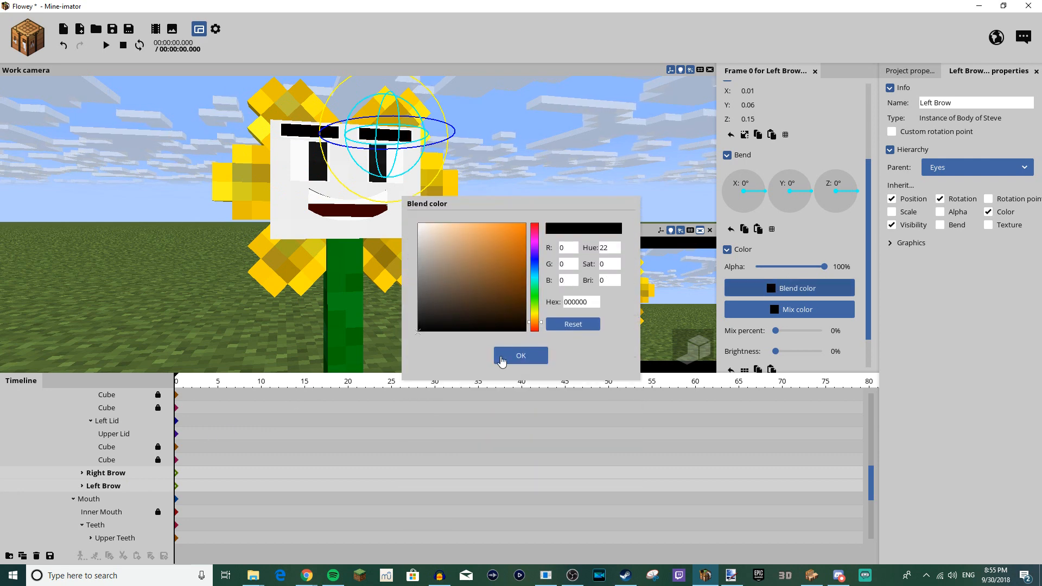
left_click(520, 356)
Step: Bend both brows slightly to -0.47° on the X axis and undo the further trial bends
left_click_drag(419, 118, 415, 105)
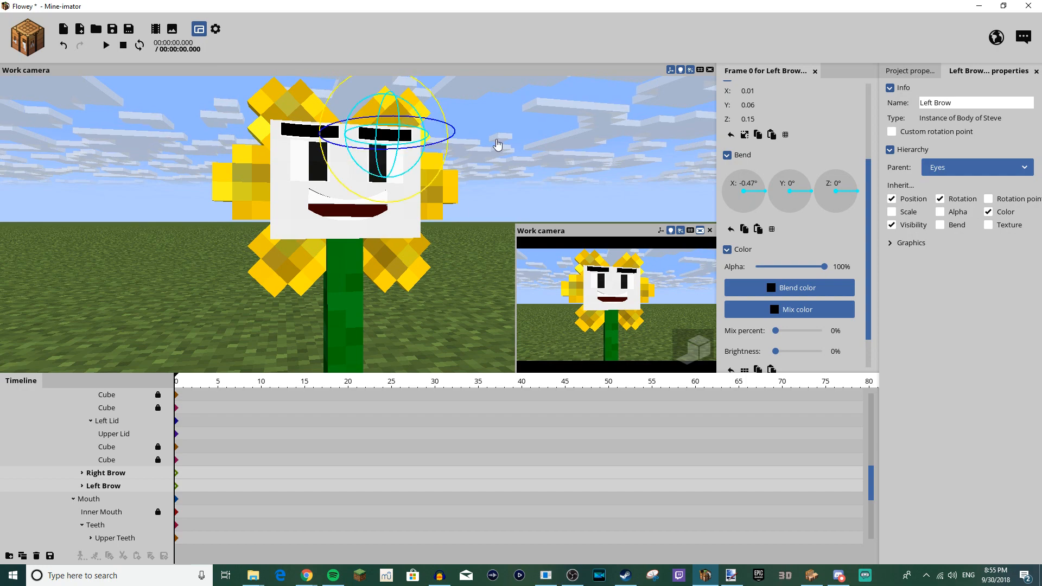
right_click_drag(496, 146, 481, 104)
left_click_drag(447, 118, 433, 102)
key("ctrl+z")
left_click_drag(273, 189, 344, 155)
left_click_drag(400, 103, 329, 241)
key("ctrl+z")
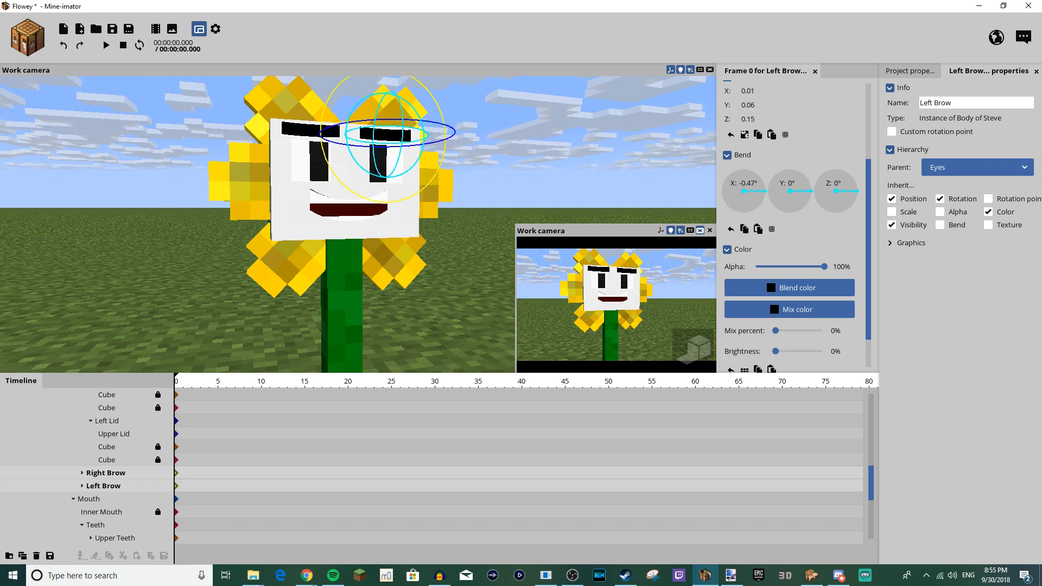
Step: Try bending Stem 4 on its own, and undo the bend
scroll(415, 301, "up", 8)
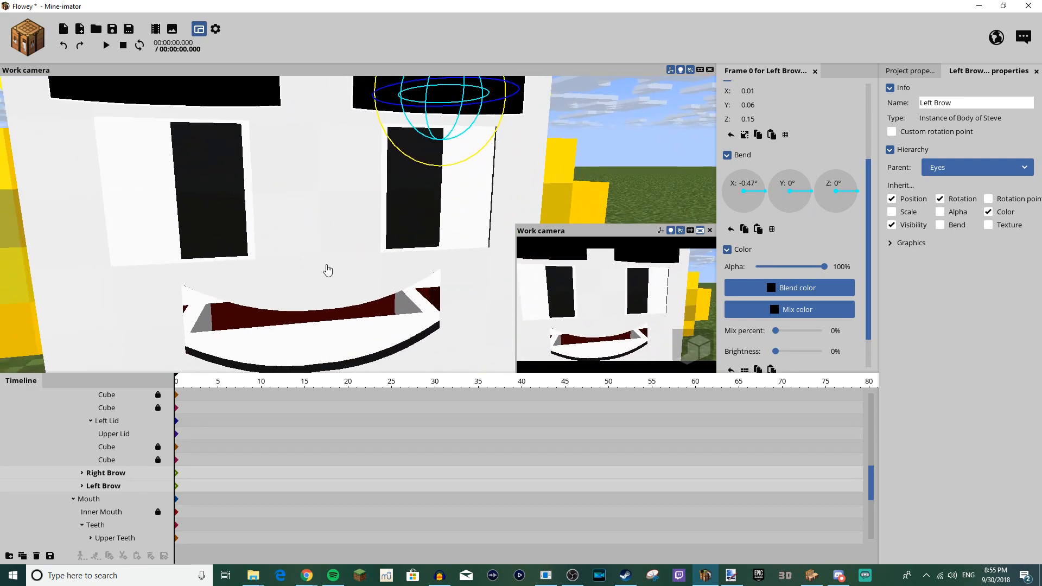
right_click_drag(328, 270, 343, 247)
scroll(312, 213, "down", 5)
left_click(345, 264)
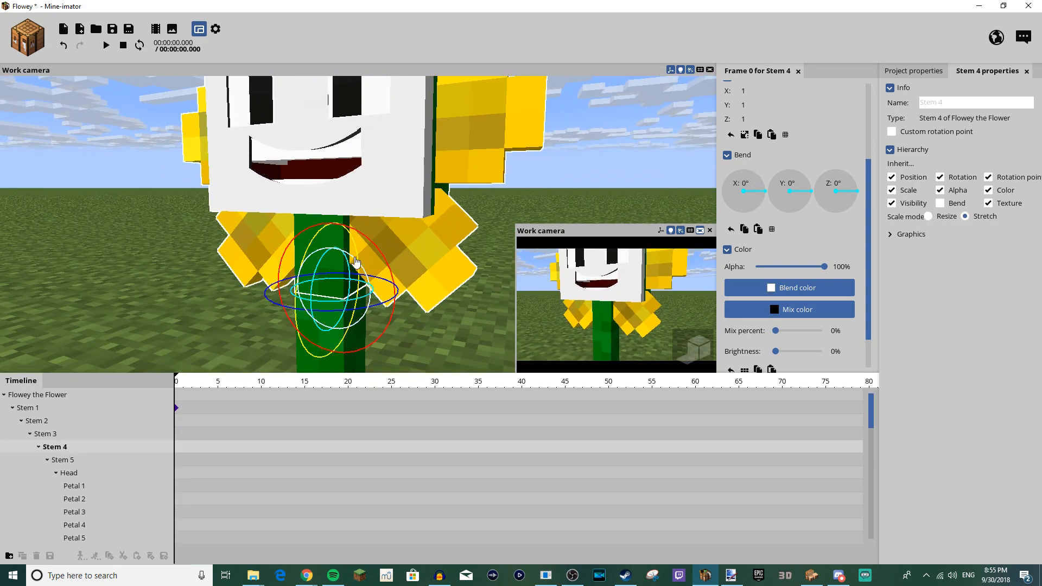
left_click_drag(356, 258, 366, 276)
key("ctrl+z")
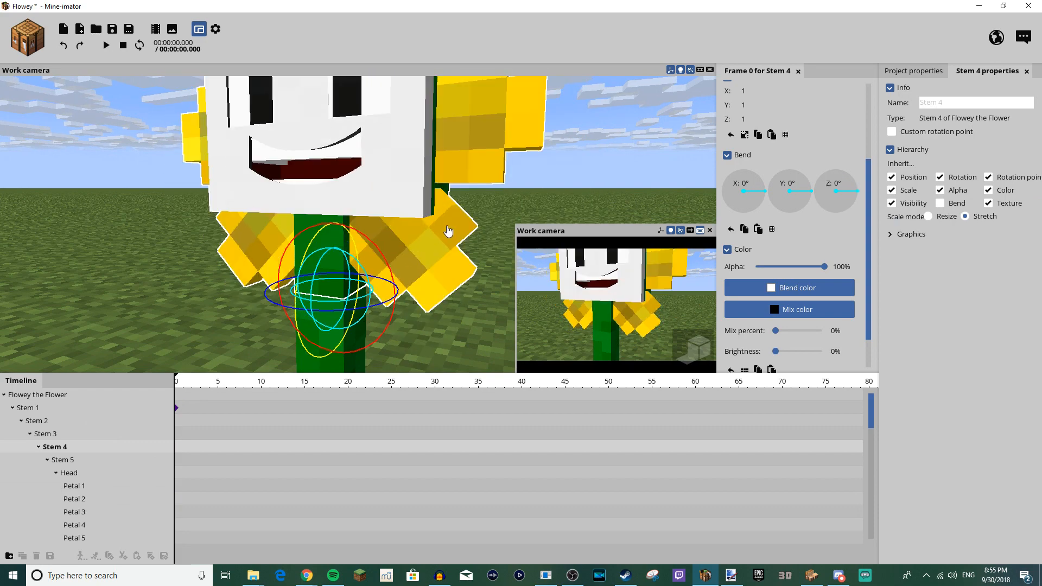
Step: Turn on bend inheritance for Stem 1 through Stem 5 together and bend them -2.81° on the Z axis
scroll(463, 226, "down", 4)
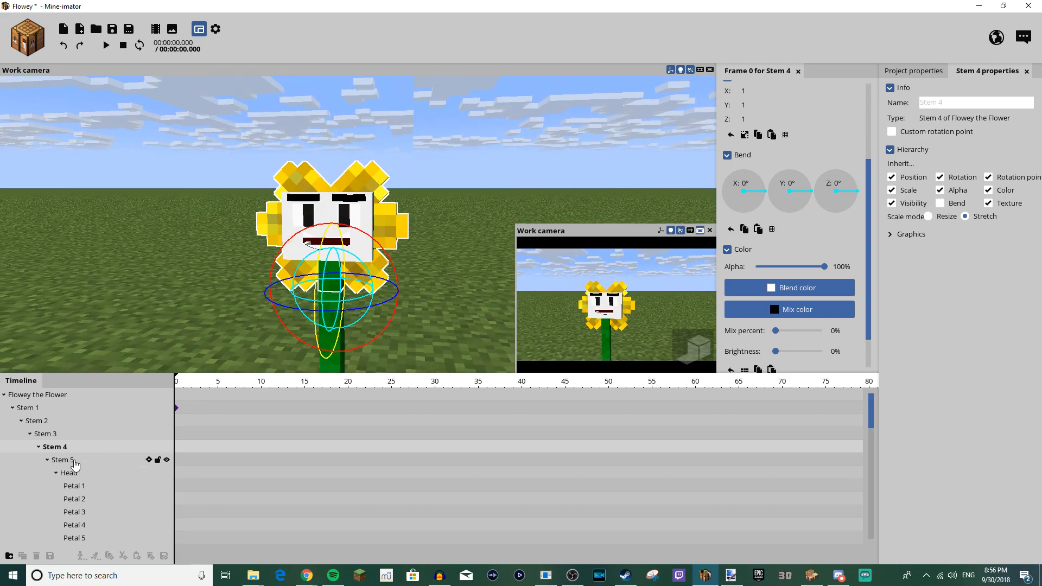
left_click(74, 463, "shift")
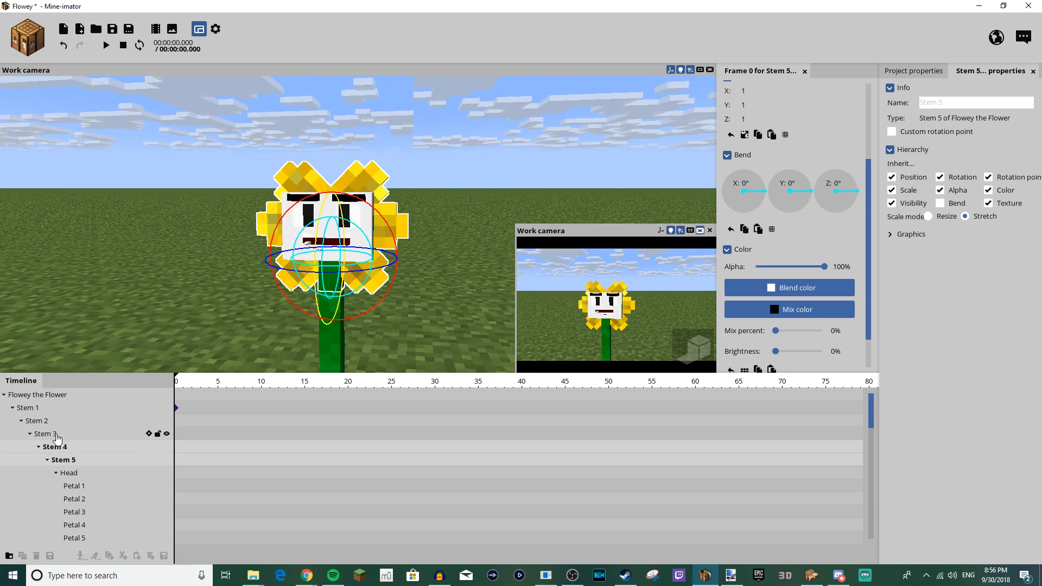
left_click(53, 435, "shift")
left_click(47, 422, "shift")
left_click(45, 410, "shift")
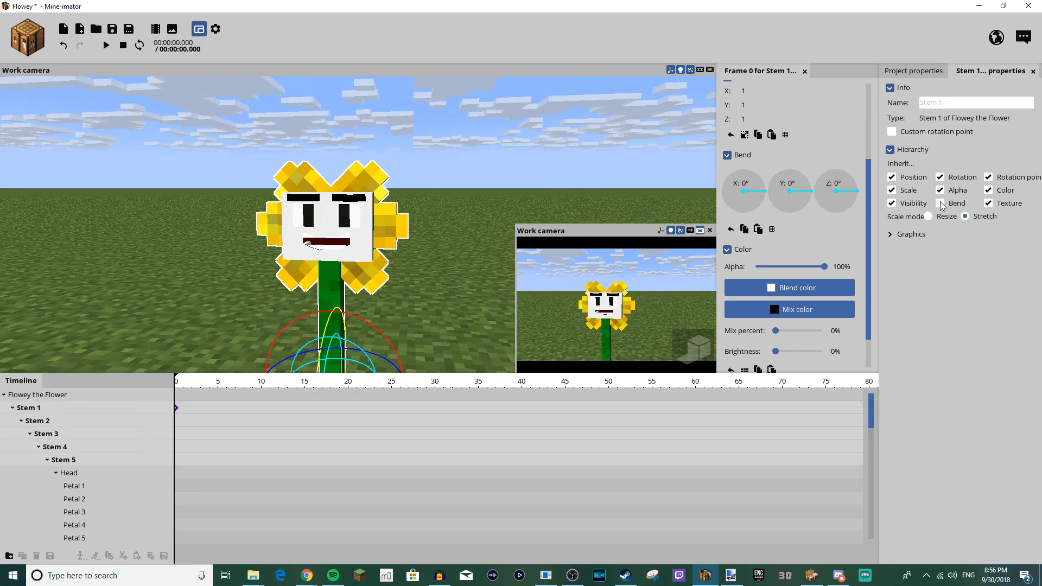
right_click_drag(477, 310, 421, 293)
left_click_drag(360, 275, 311, 263)
Step: Turn off bend inheritance for Stem 5 only
left_click(82, 461, "ctrl")
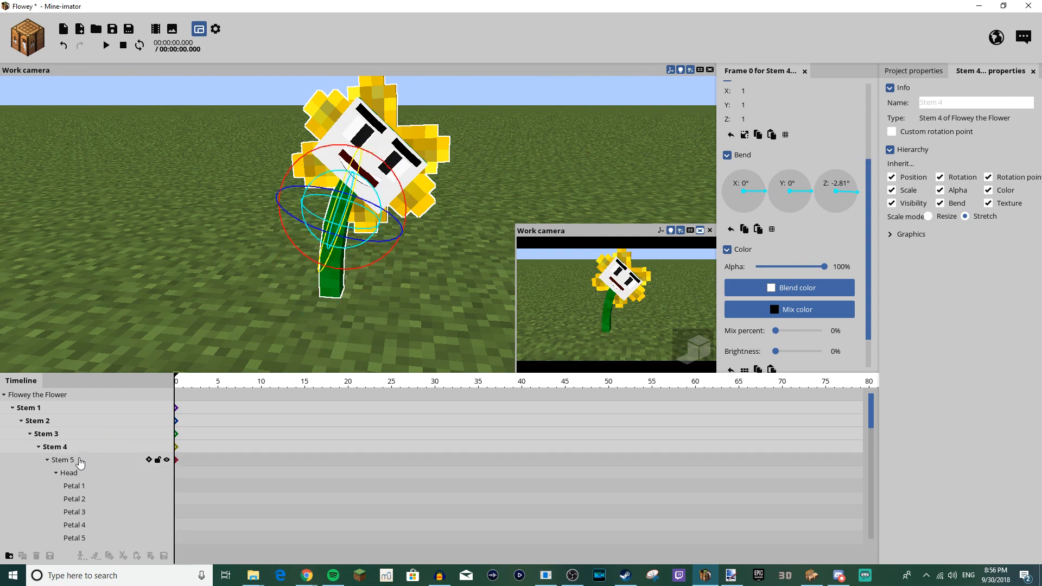
left_click(78, 461)
left_click(940, 203)
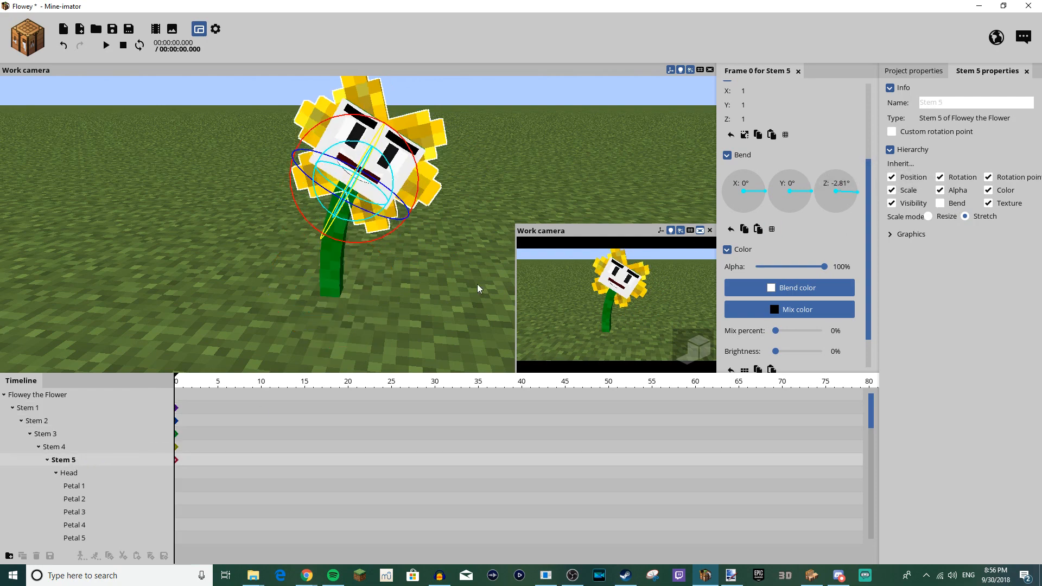
Step: Test the inherited bend by bending Stem 1 to -2.43° on the Z axis
left_click(40, 412)
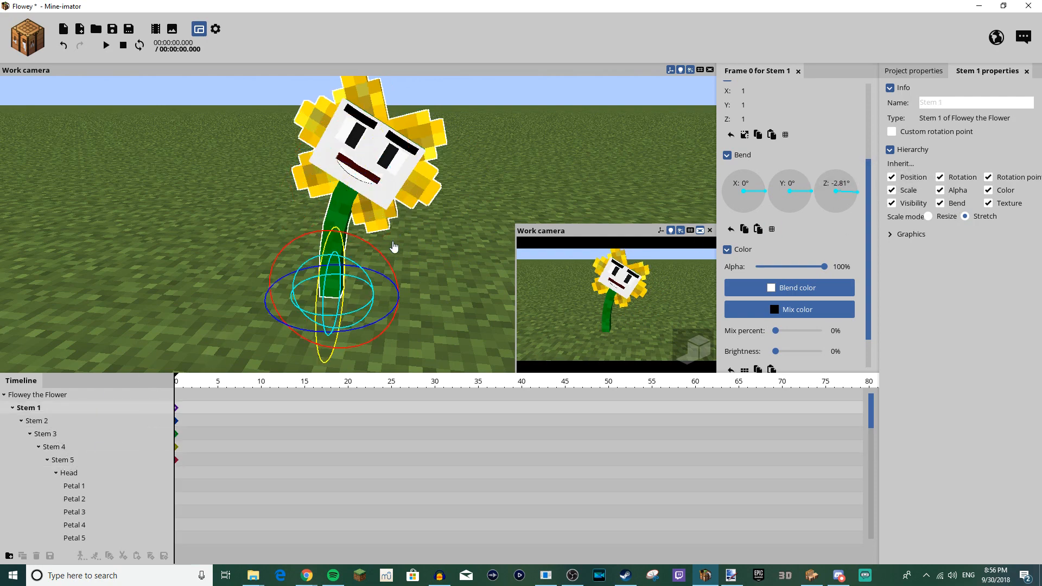
left_click_drag(356, 270, 360, 275)
mouse_move(344, 265)
left_mouse_down()
mouse_move(372, 269)
mouse_move(347, 272)
left_mouse_up()
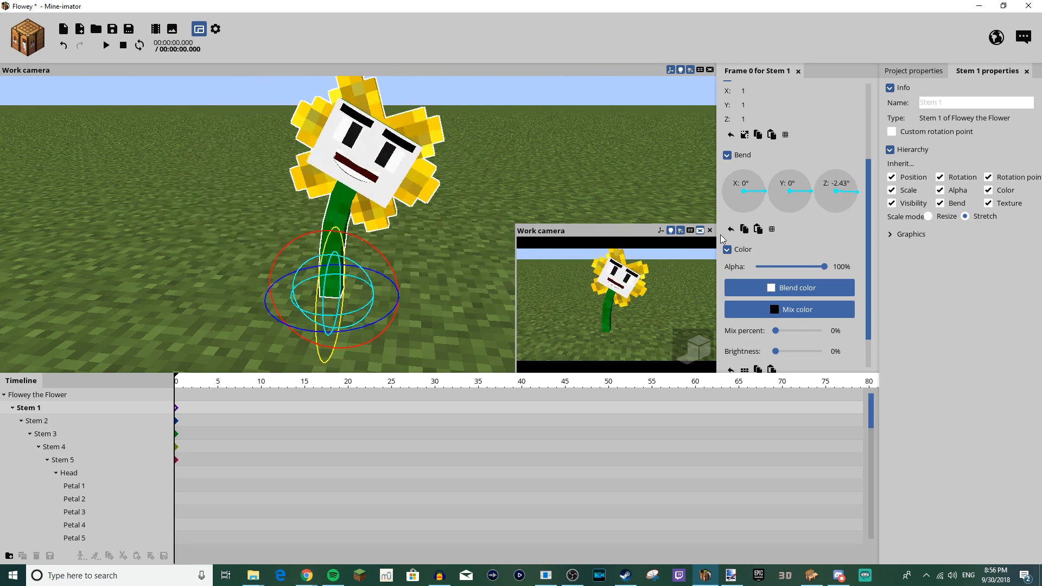
Step: Reset the Z bend of Stem 1, Stem 2, Stem 3, Stem 4 and Stem 5 to 0° one after another
right_click(824, 192)
right_click_drag(498, 243, 499, 228)
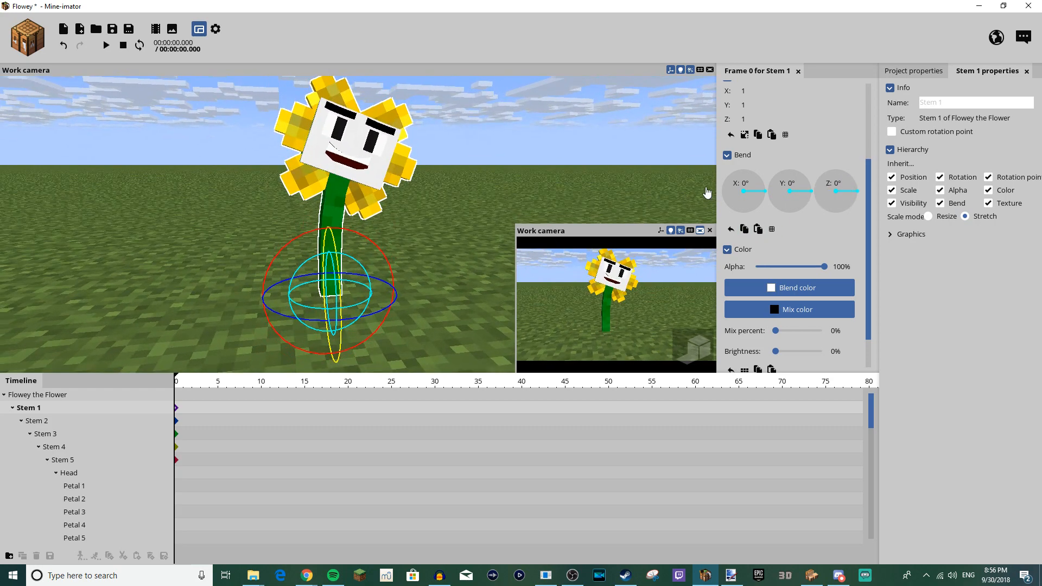
left_click(39, 422)
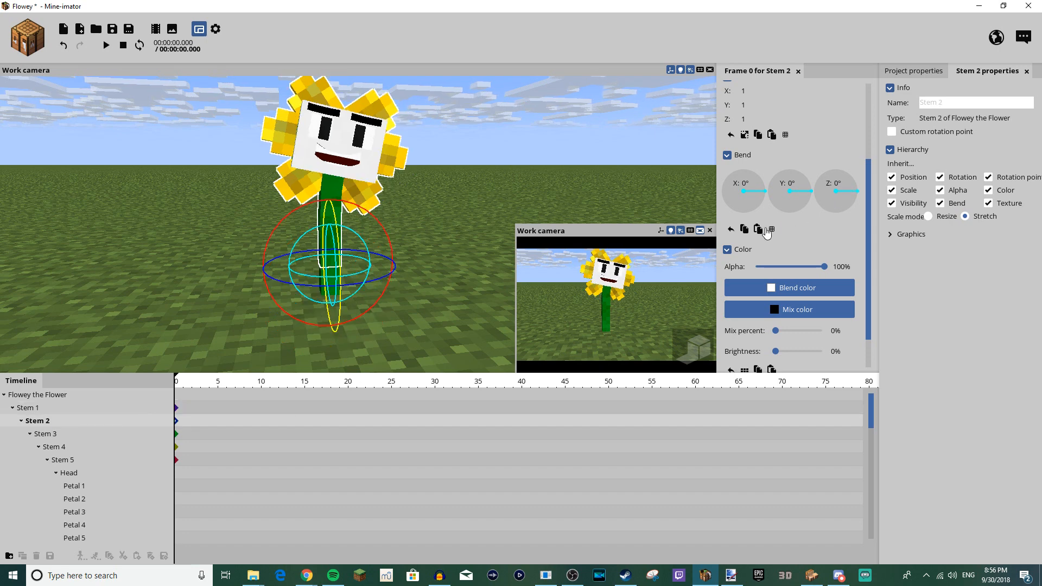
left_click(157, 435)
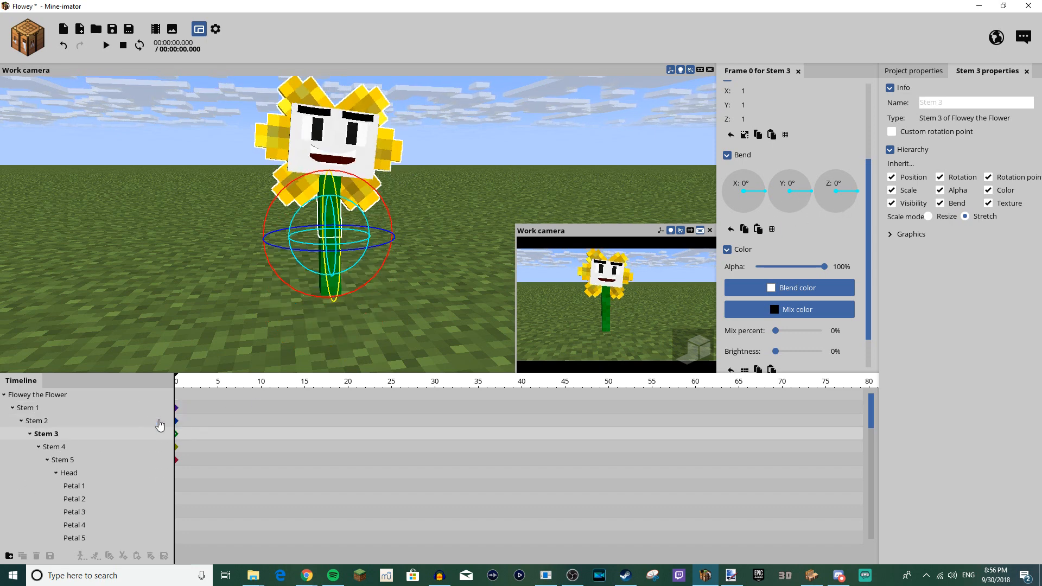
left_click(50, 448)
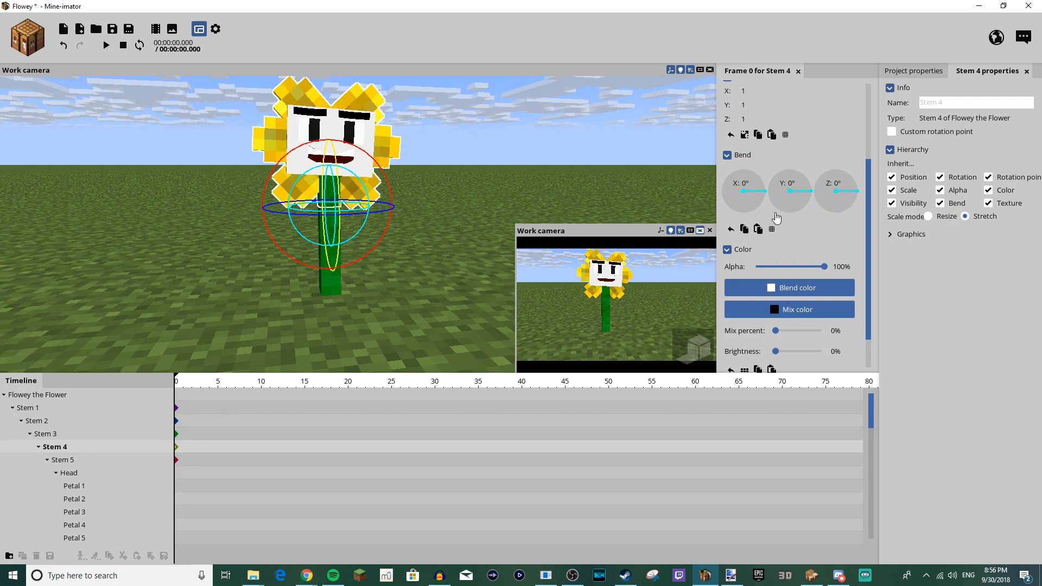
left_click(91, 462)
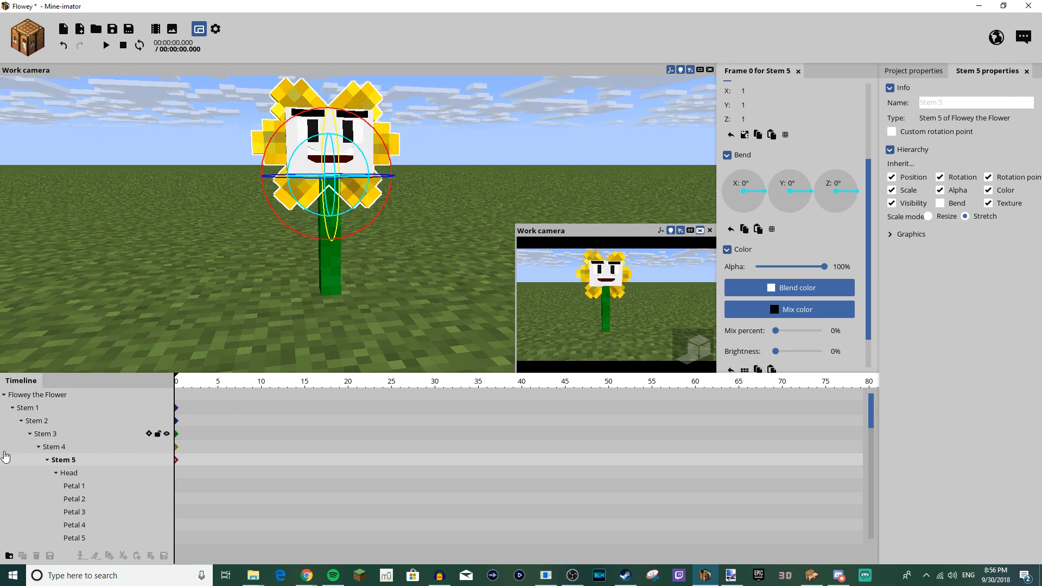
Step: Try bending the whole stem from Stem 1 in different directions, and undo the test bends
left_click(27, 411)
left_click_drag(364, 281, 353, 260)
right_click(834, 204)
left_click_drag(439, 163, 392, 194)
mouse_move(343, 255)
left_mouse_down()
mouse_move(359, 288)
mouse_move(331, 261)
mouse_move(350, 283)
mouse_move(364, 273)
mouse_move(360, 291)
mouse_move(352, 262)
mouse_move(337, 260)
left_mouse_up()
key("ctrl+z")
key("ctrl+z")
left_click_drag(500, 155, 429, 168)
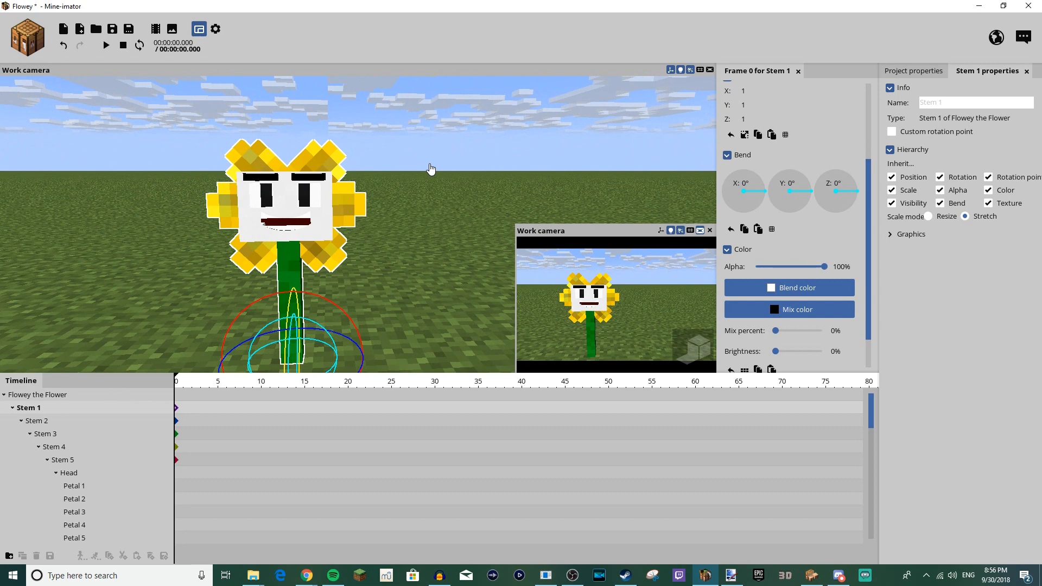